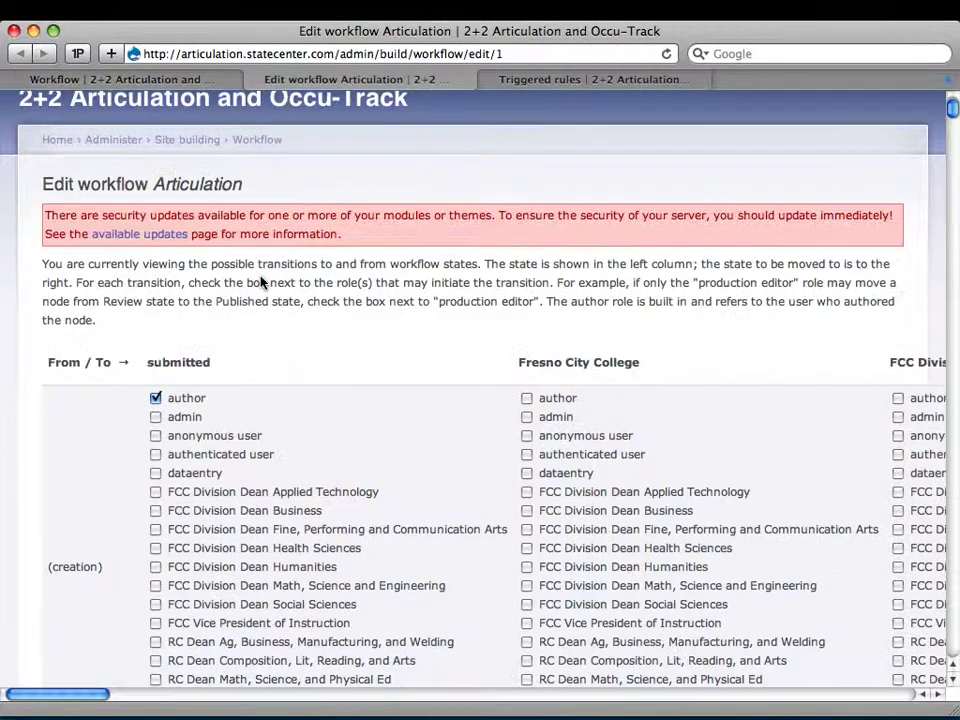
pyautogui.scroll(-2, 260, 283)
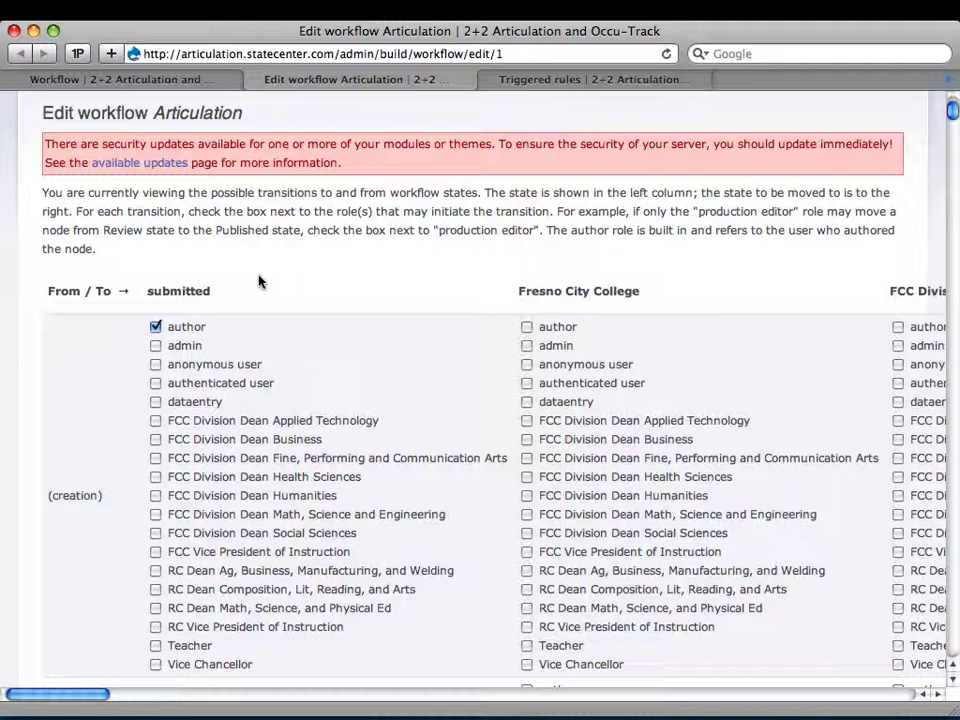
pyautogui.scroll(-5, 160, 310)
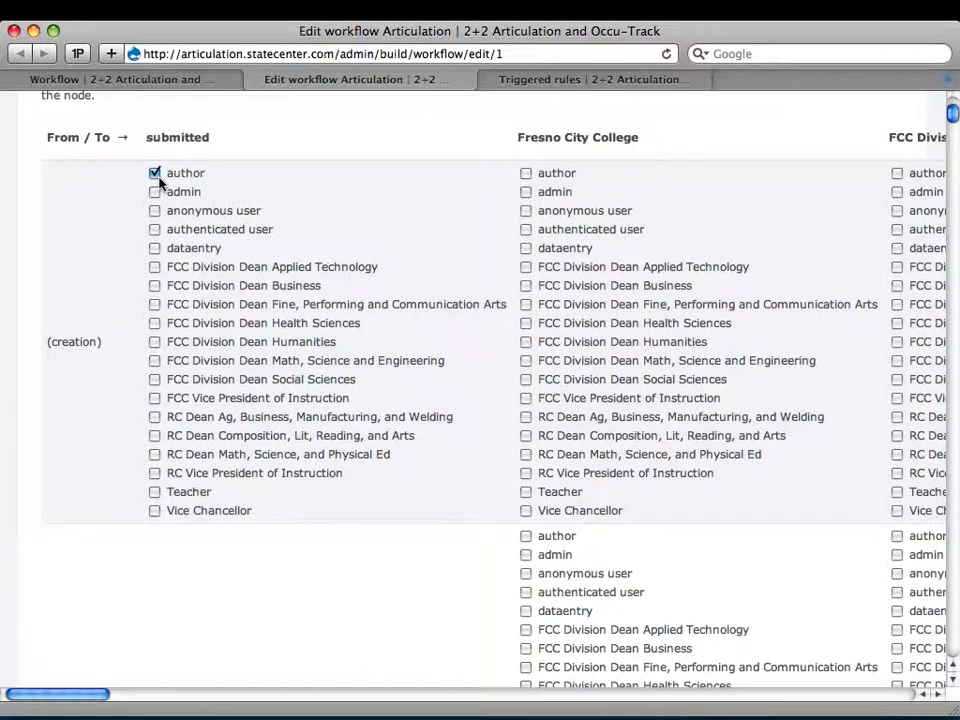
pyautogui.hscroll(2, 159, 180)
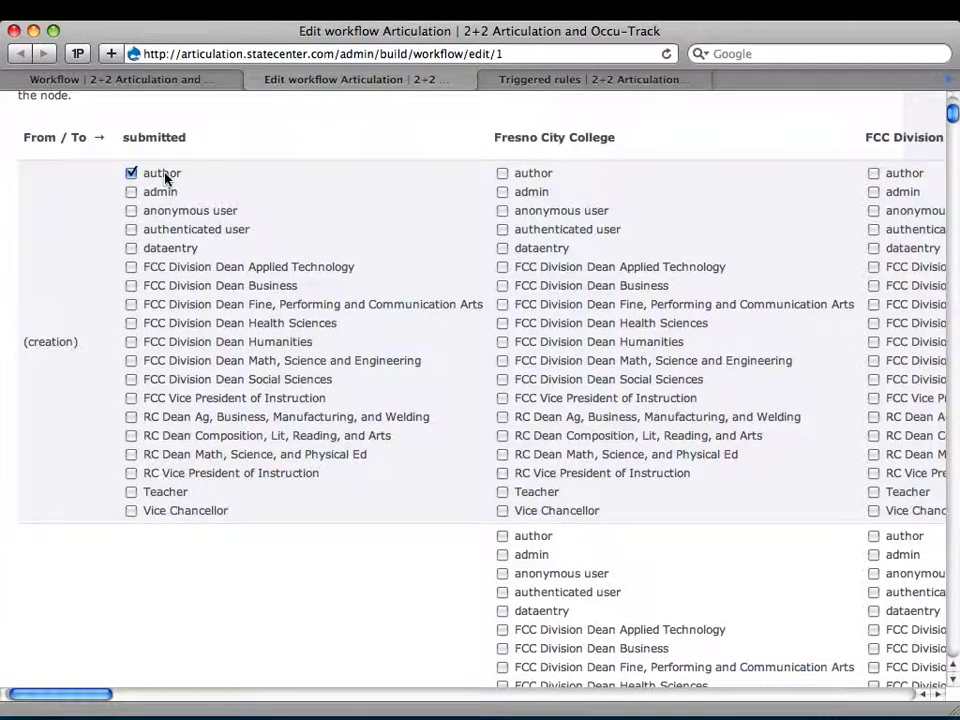
pyautogui.hscroll(6, 165, 180)
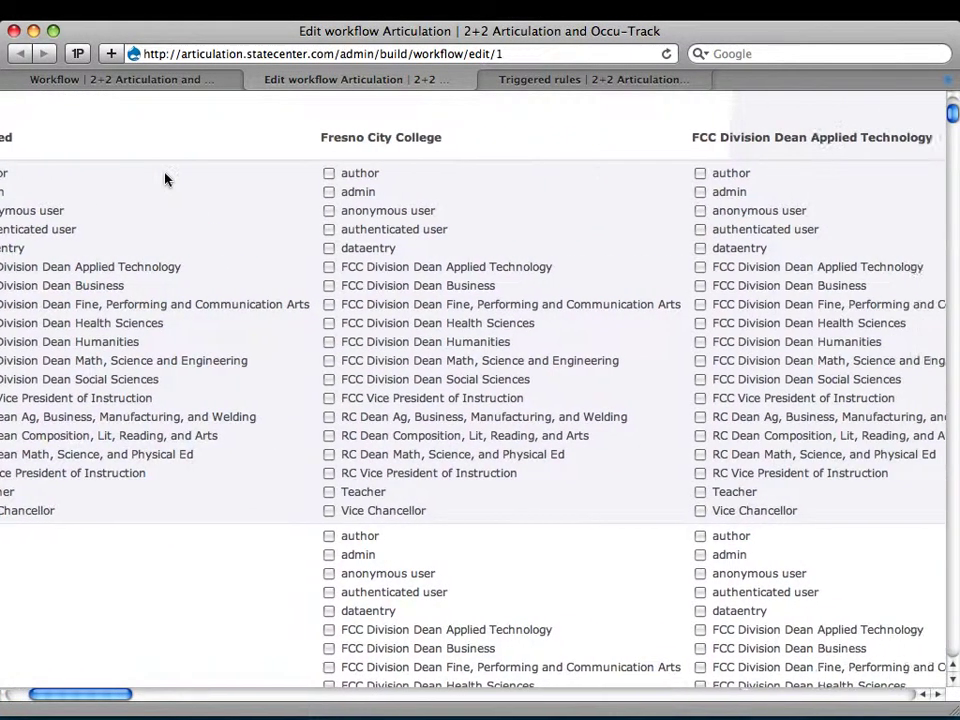
pyautogui.hscroll(20, 165, 180)
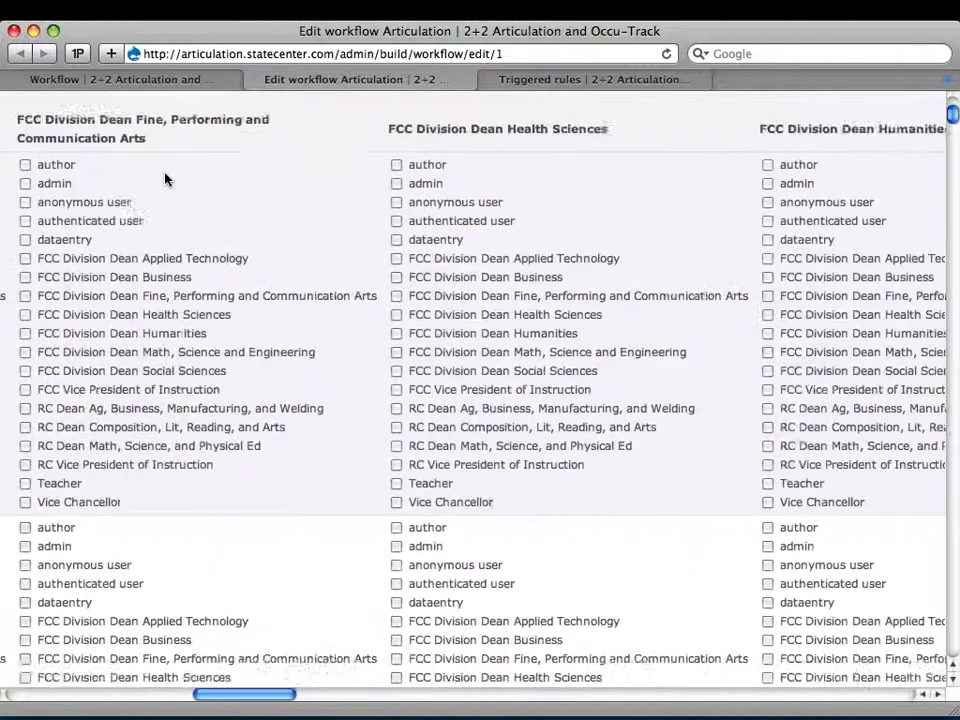
pyautogui.hscroll(20, 165, 180)
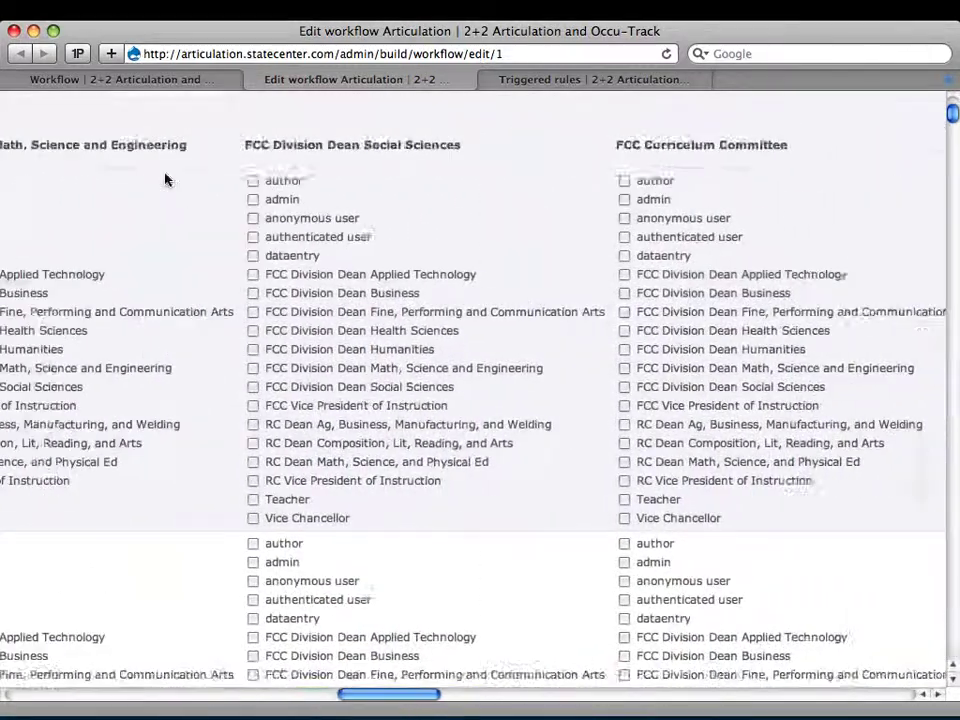
pyautogui.hscroll(6, 165, 180)
pyautogui.hscroll(-20, 165, 180)
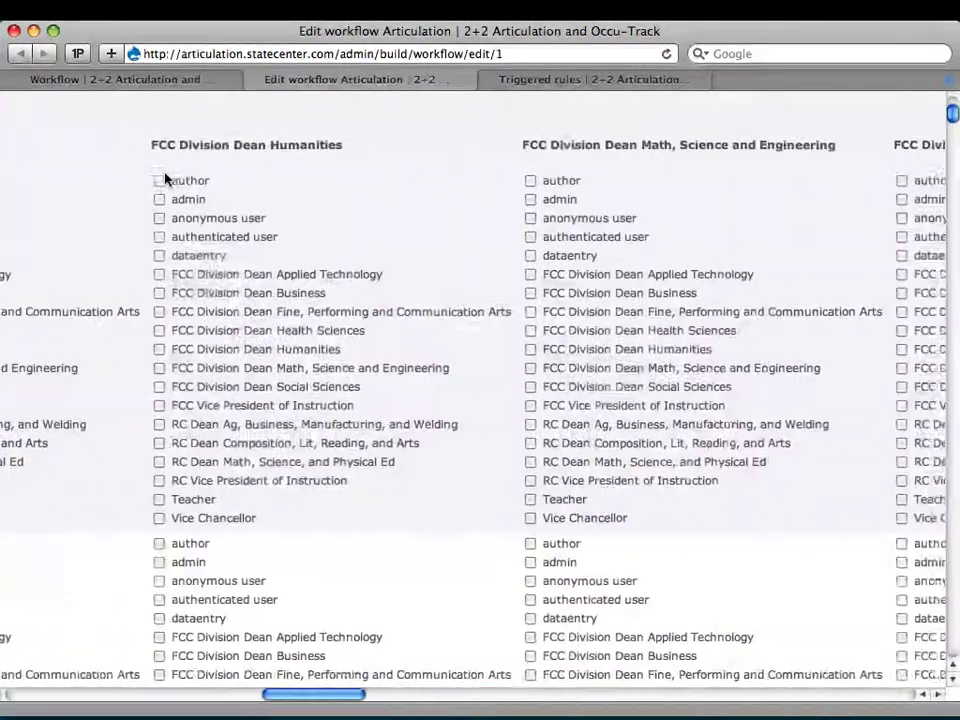
pyautogui.hscroll(-20, 165, 180)
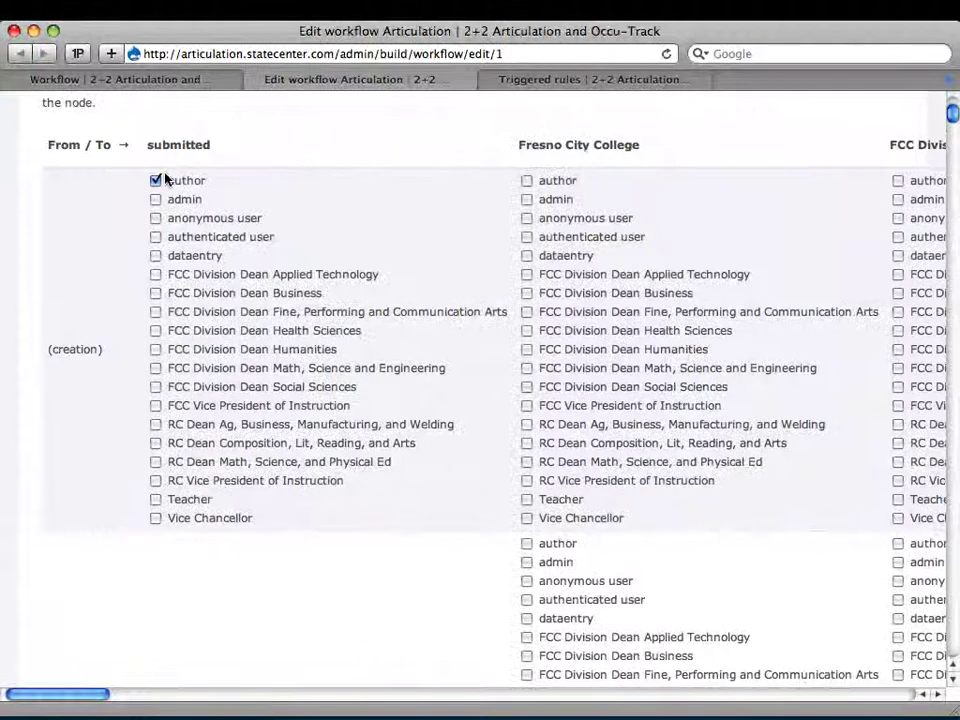
pyautogui.scroll(-15, 165, 179)
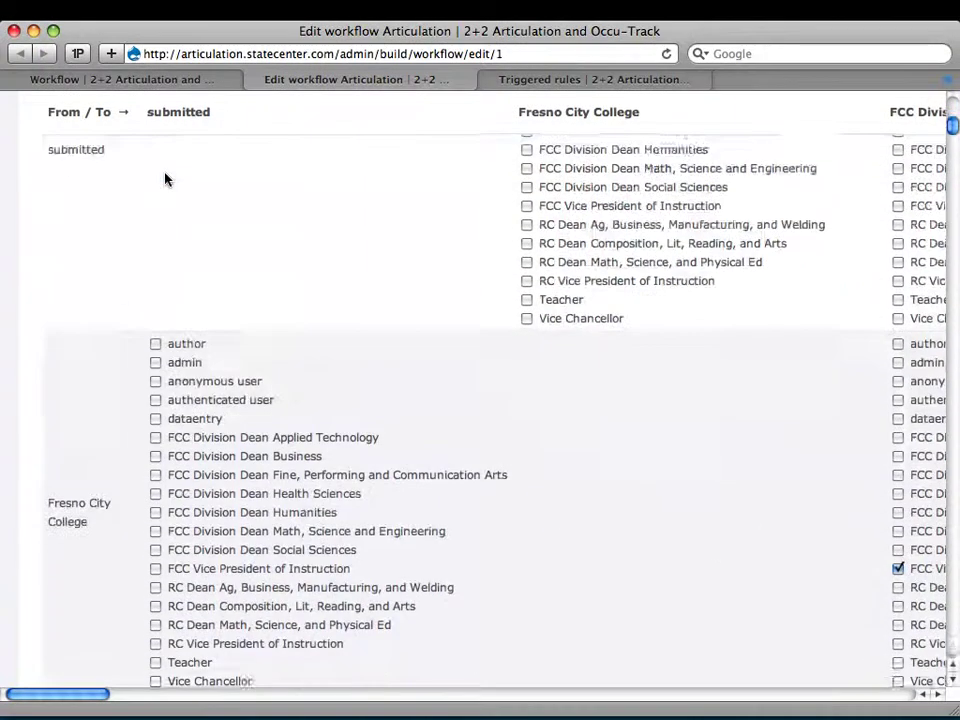
pyautogui.scroll(6, 165, 180)
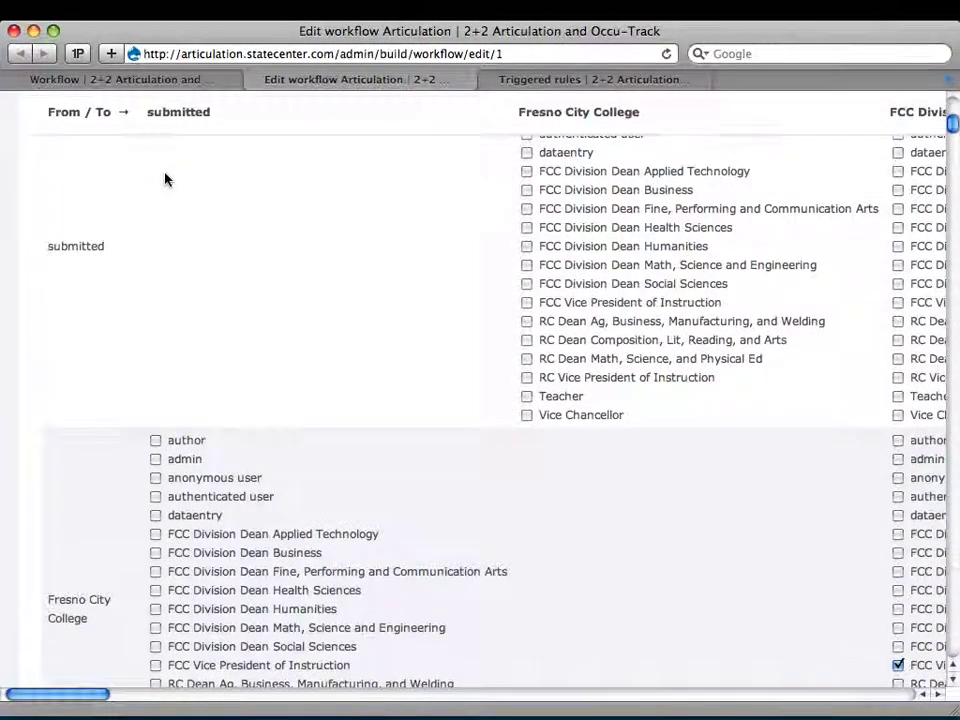
pyautogui.scroll(1, 165, 179)
pyautogui.hscroll(6, 165, 179)
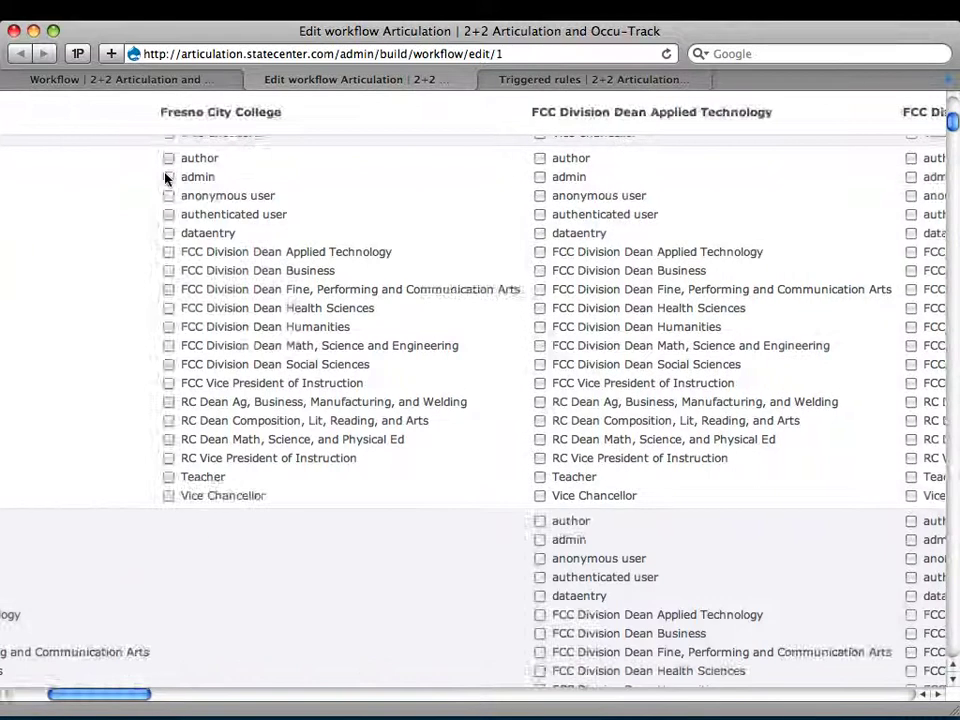
pyautogui.hscroll(-6, 165, 179)
pyautogui.scroll(-4, 165, 179)
pyautogui.scroll(-5, 165, 179)
pyautogui.scroll(1, 165, 179)
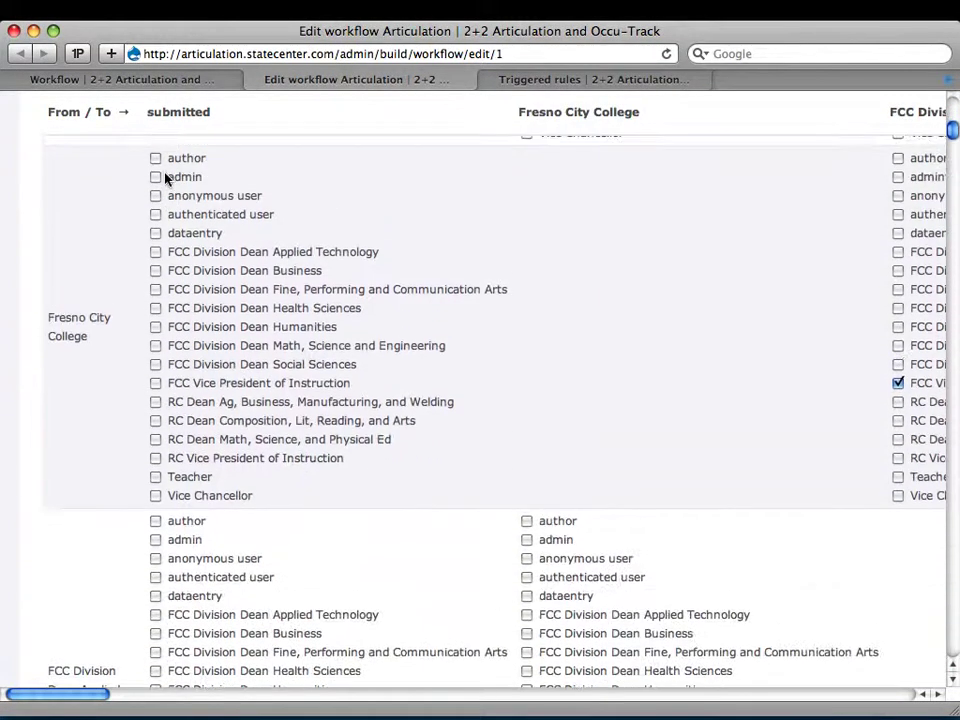
pyautogui.scroll(10, 165, 179)
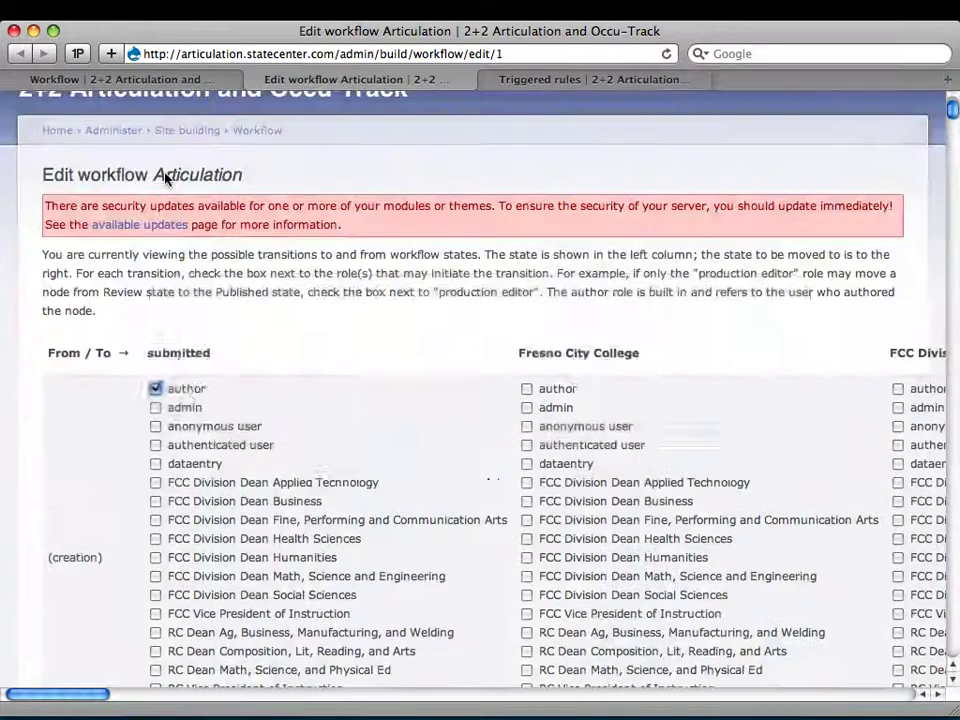
# Switch to Firefox, which shows the Articulation Central home page logged in as the teacher
pyautogui.press('super+Tab')
pyautogui.press('super+Tab')
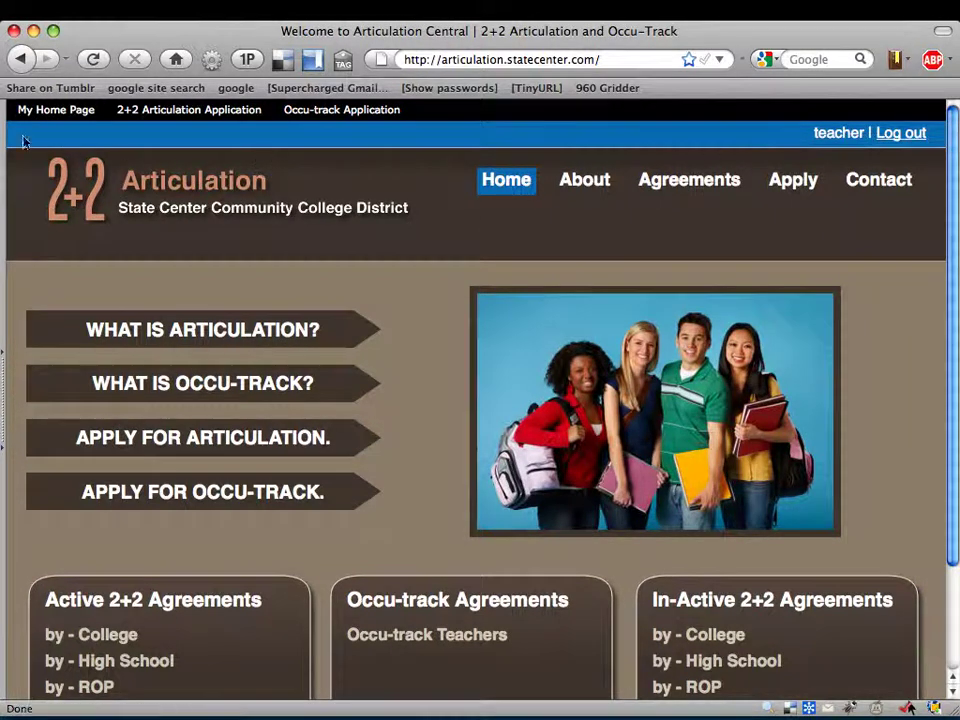
# Open the Create Articulation Application form and scroll through its sections
pyautogui.click(184, 113)
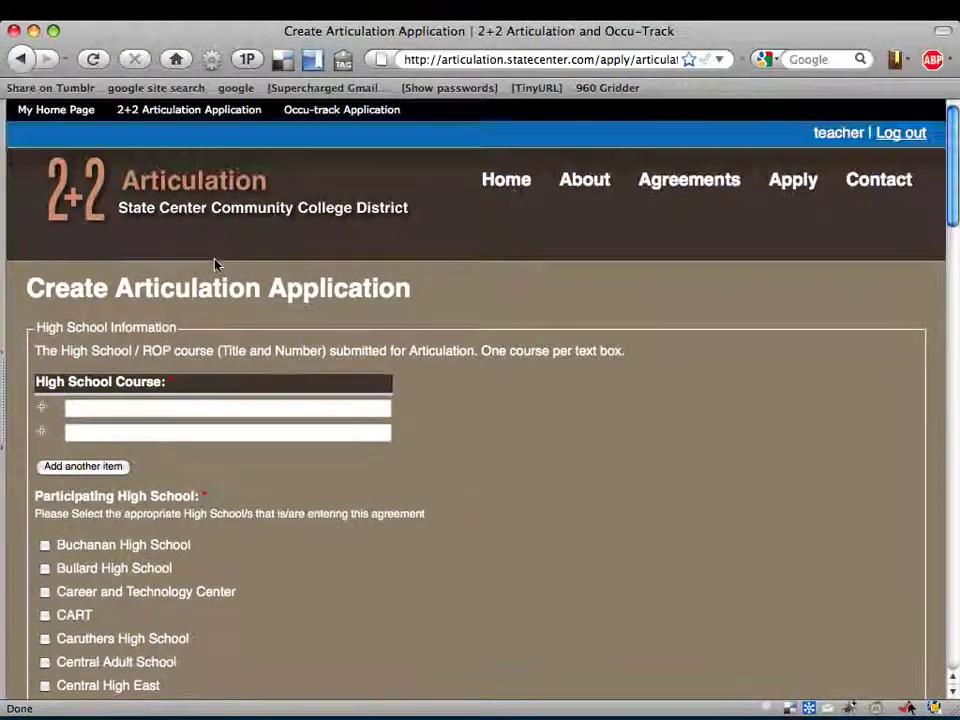
pyautogui.scroll(-1, 214, 262)
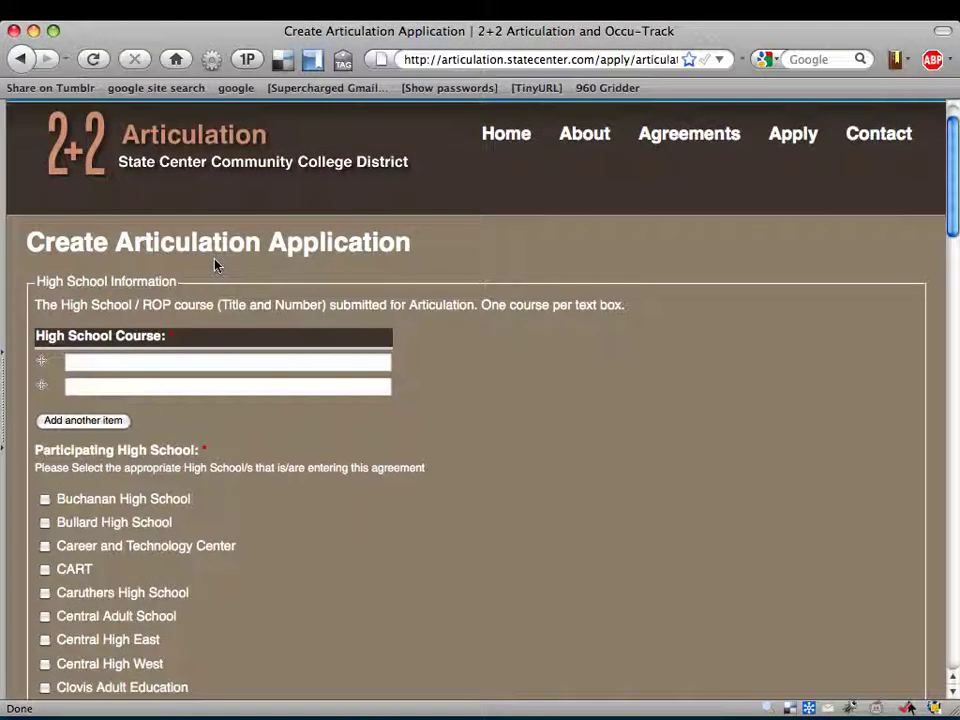
pyautogui.scroll(-3, 214, 264)
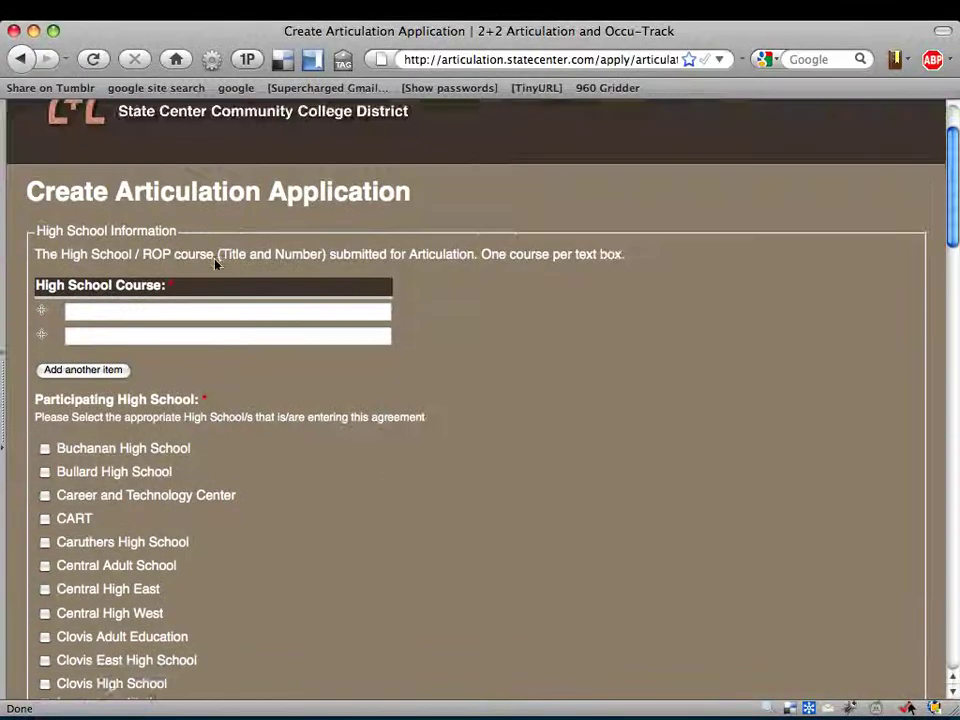
pyautogui.scroll(-2, 214, 264)
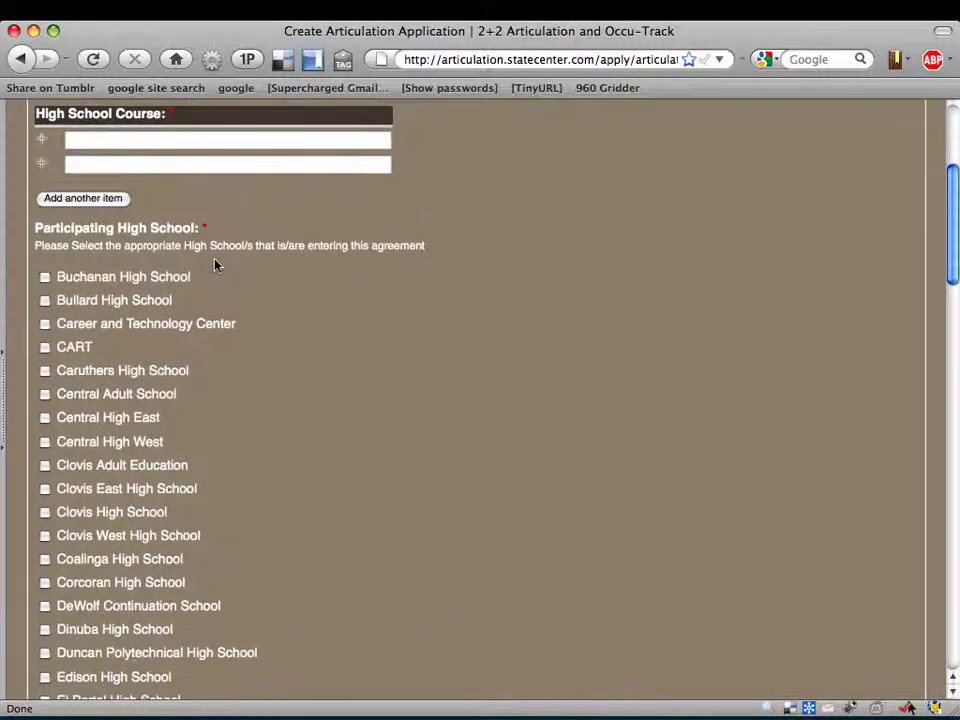
pyautogui.scroll(1, 214, 264)
# Start the first high school course, mark Buchanan High School participating, and choose Fresno City College
pyautogui.click(185, 152)
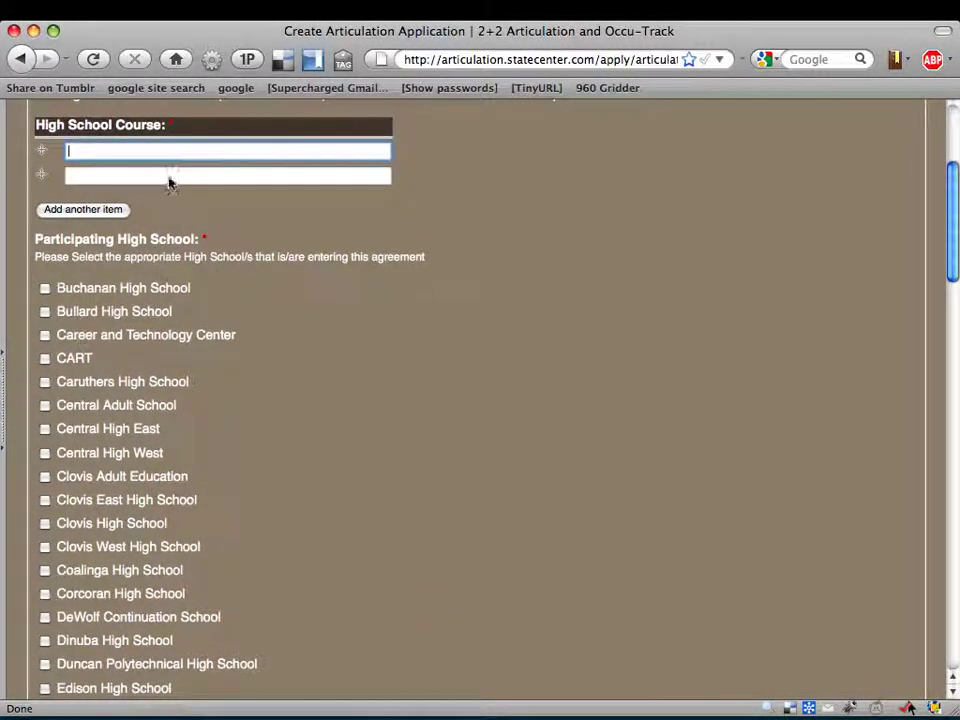
pyautogui.click(44, 288)
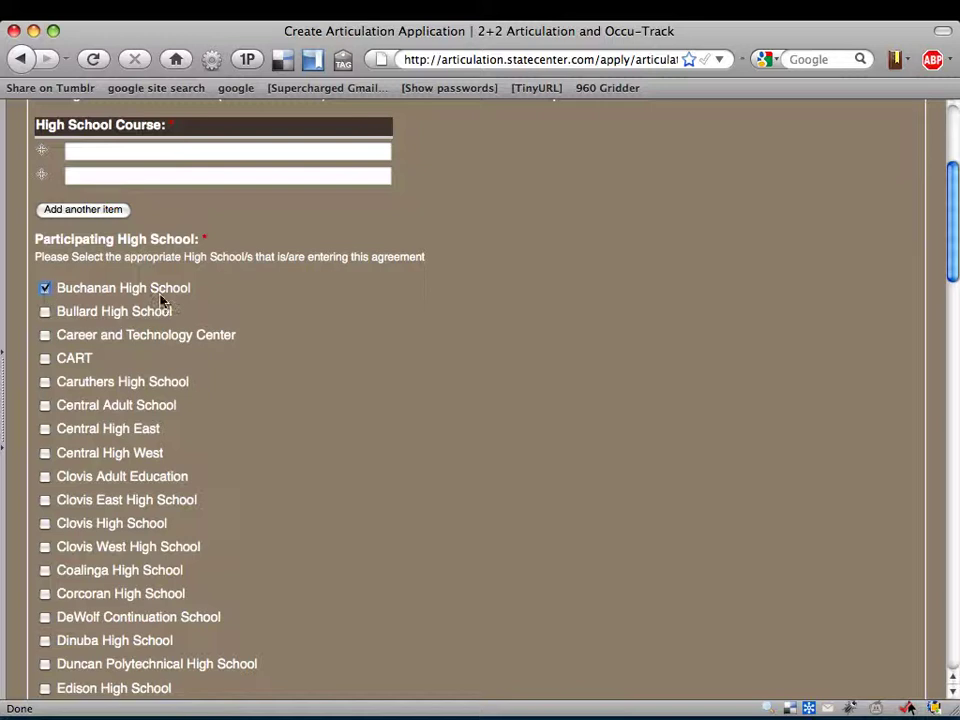
pyautogui.scroll(-15, 160, 300)
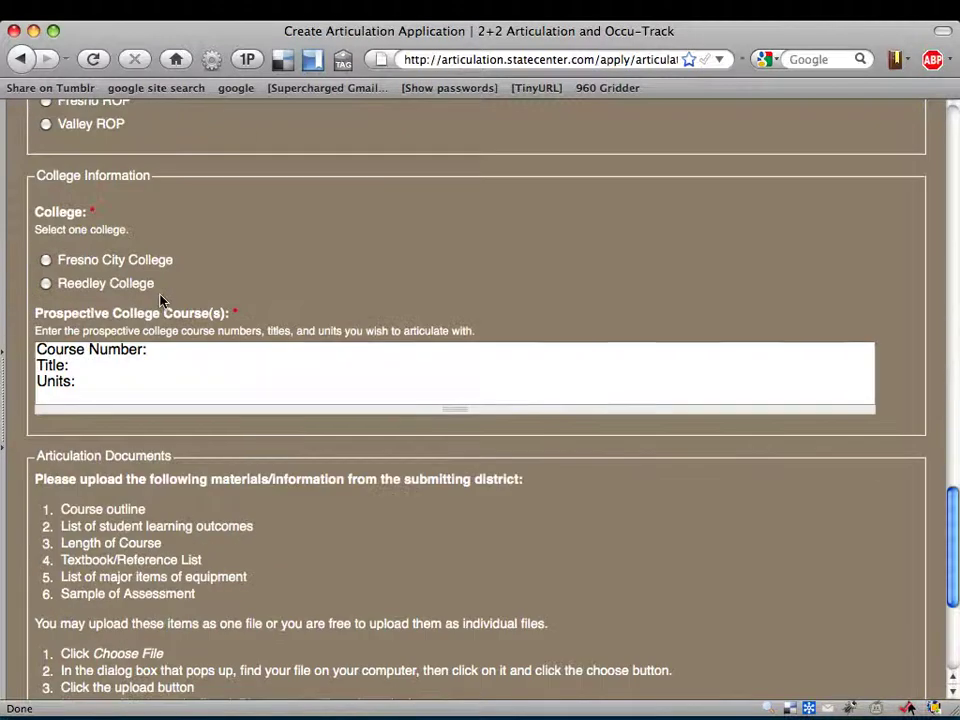
pyautogui.click(46, 260)
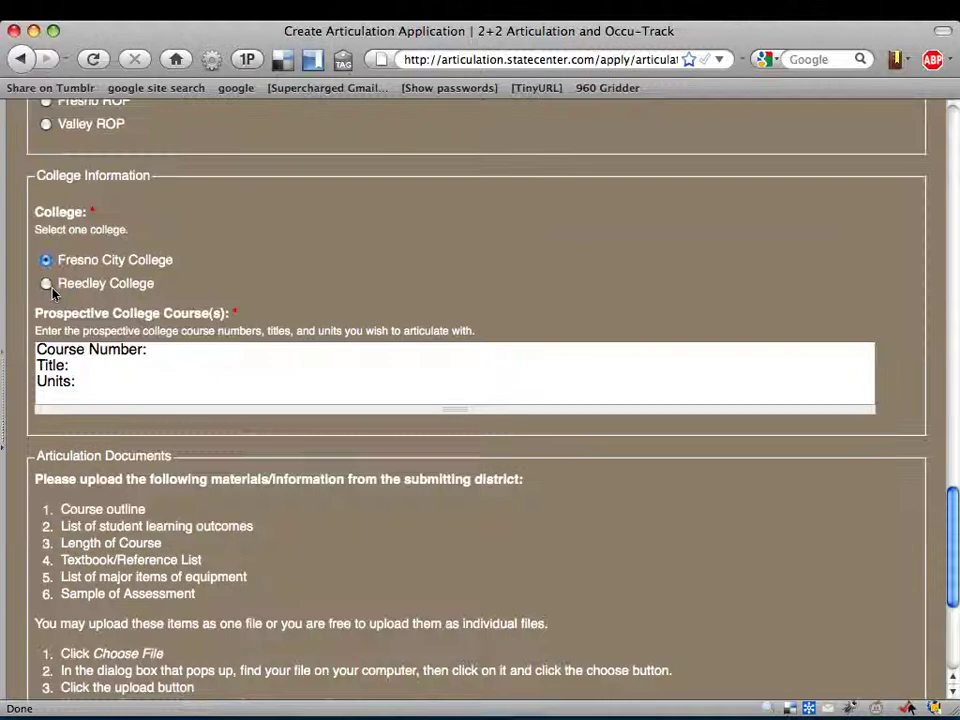
pyautogui.scroll(-3, 52, 292)
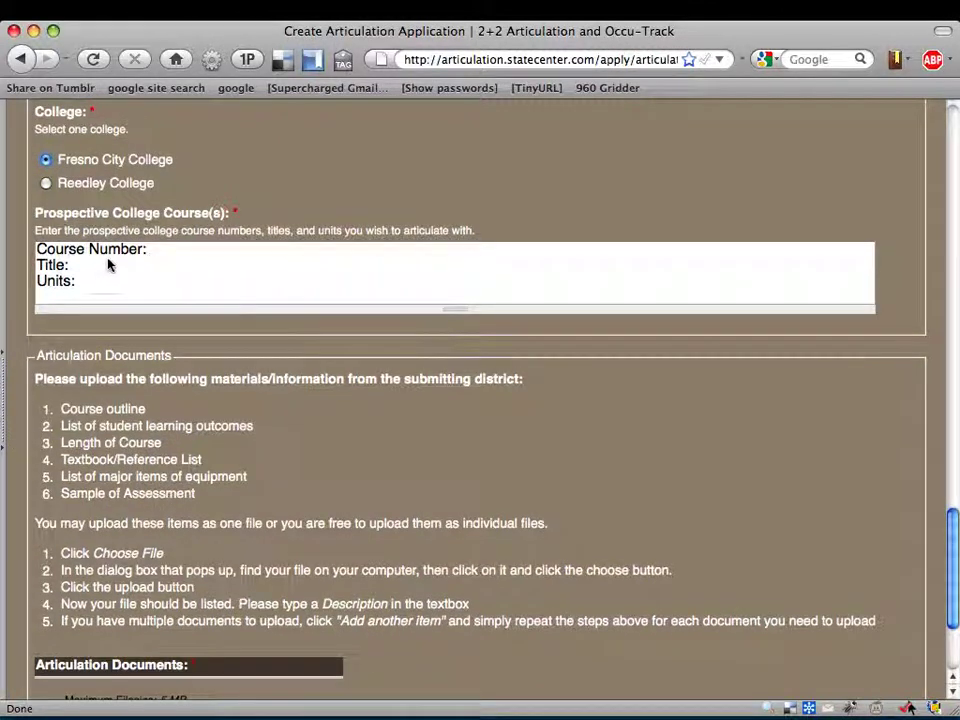
pyautogui.scroll(-3, 92, 286)
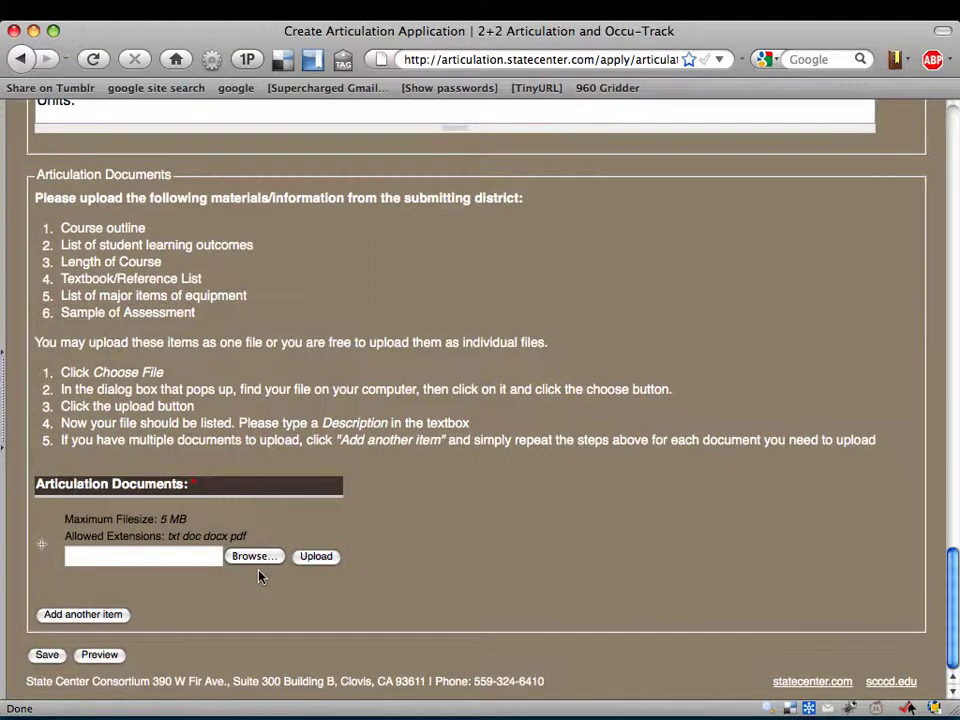
pyautogui.scroll(5, 260, 574)
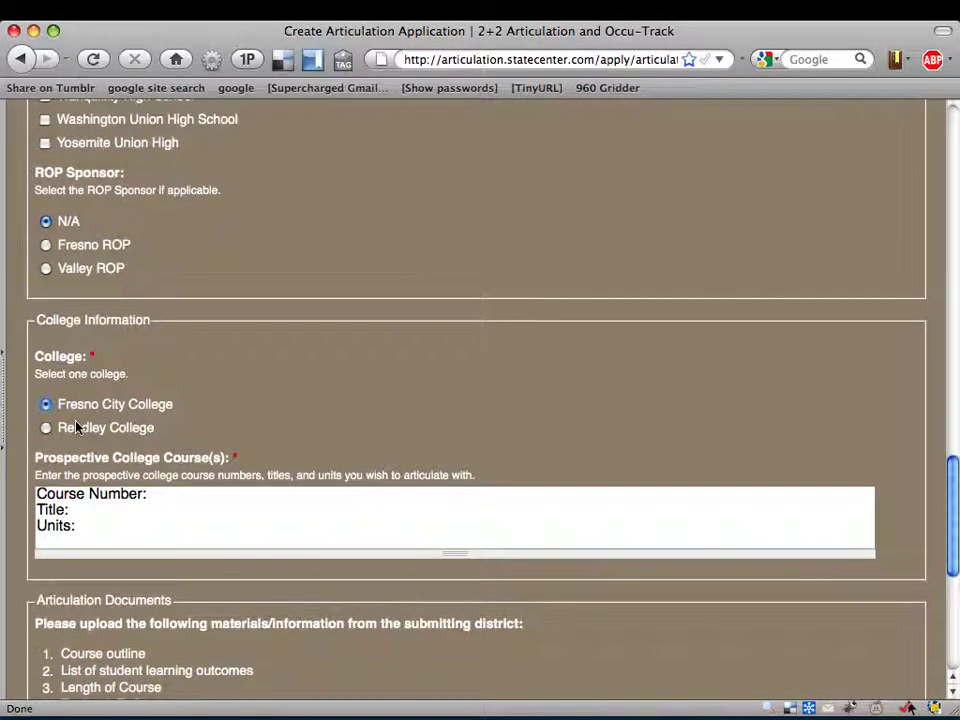
pyautogui.press('super+Tab')
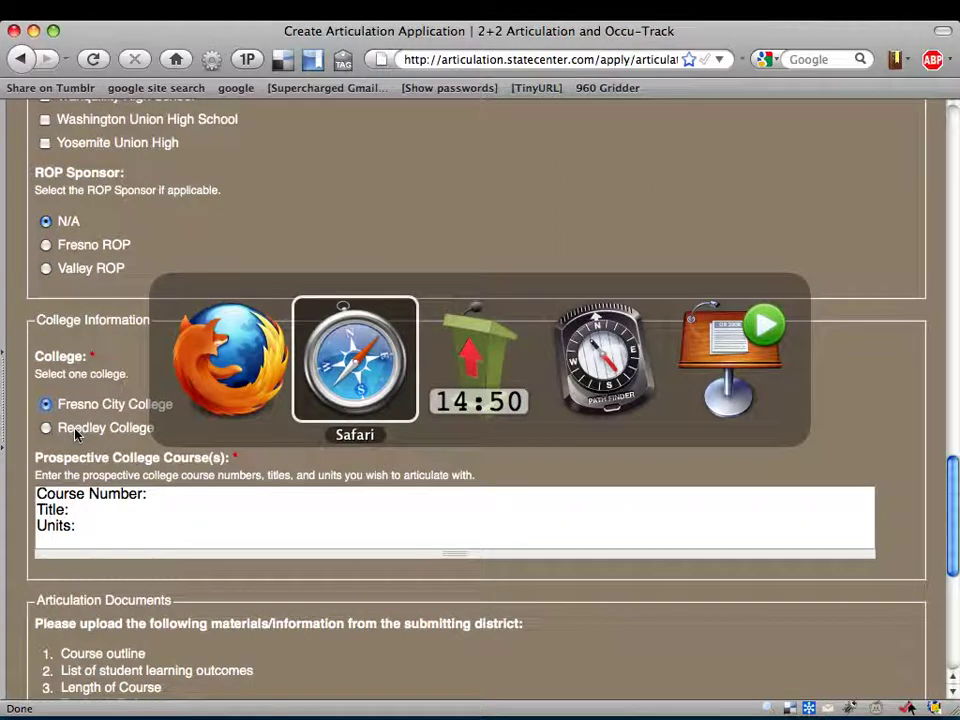
# Scroll the Articulation workflow transition grid to check each role's boxes, ending at the submitted-state rows
pyautogui.scroll(-1, 148, 450)
pyautogui.scroll(-15, 148, 452)
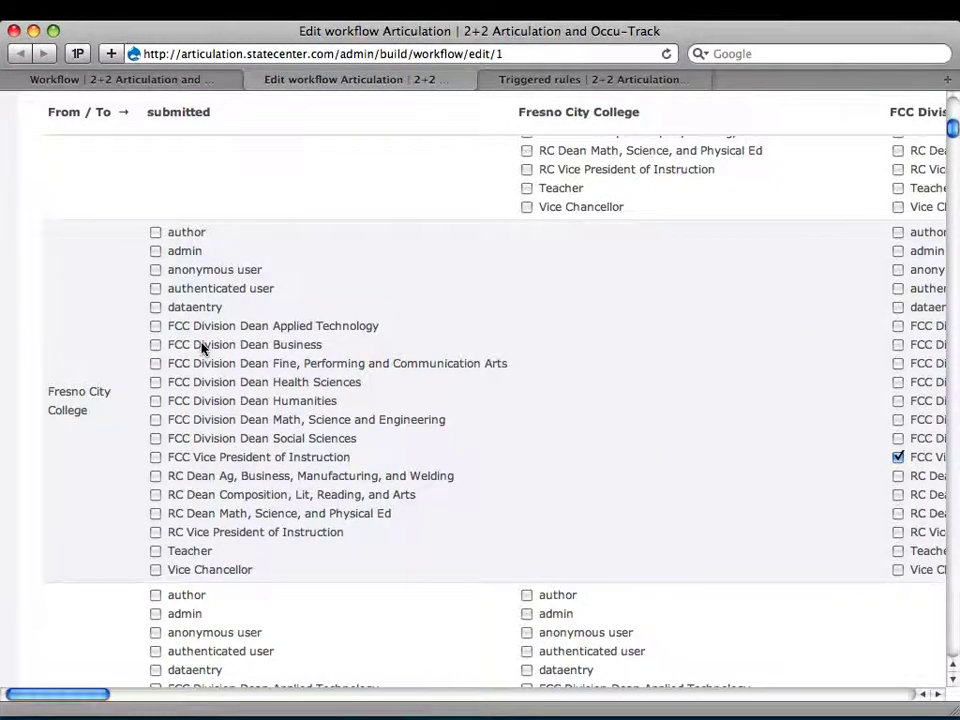
pyautogui.hscroll(8, 201, 347)
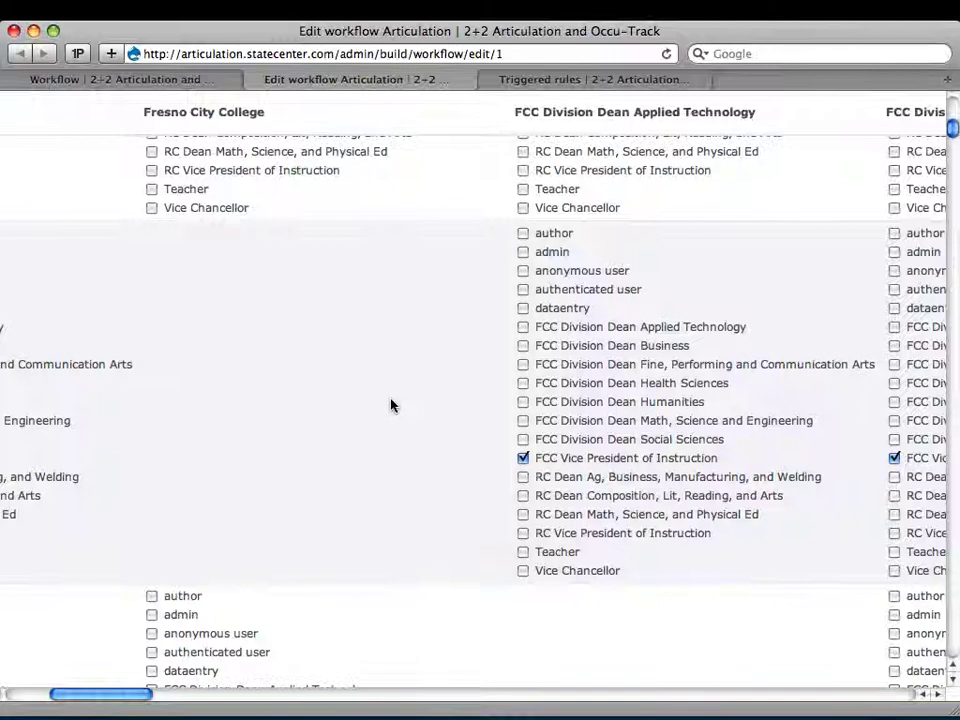
pyautogui.scroll(1, 391, 404)
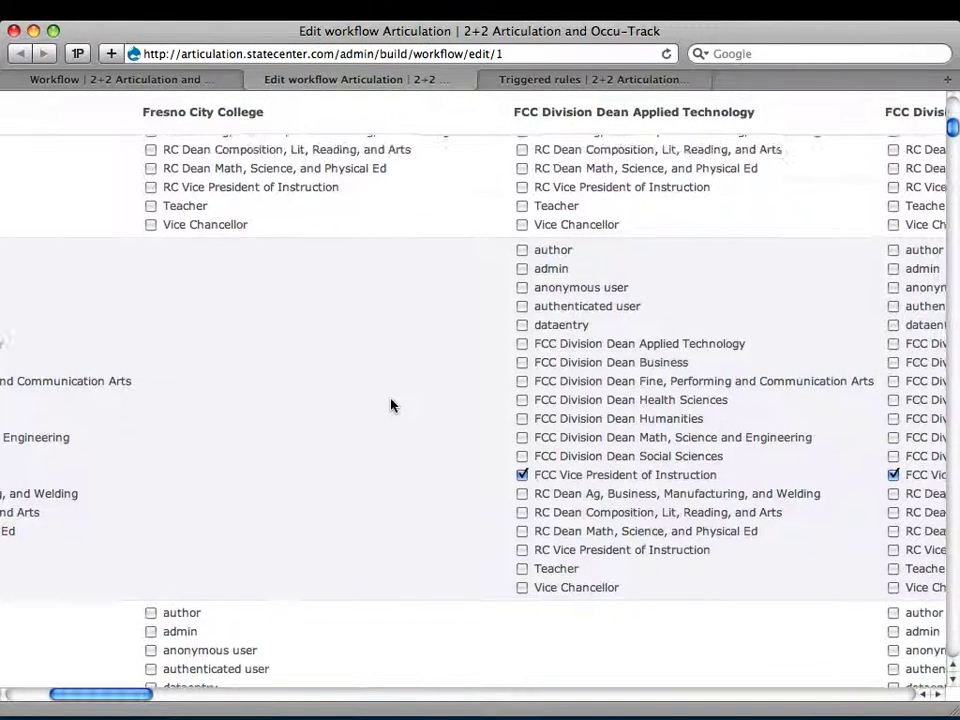
pyautogui.scroll(-4, 391, 404)
pyautogui.scroll(10, 391, 404)
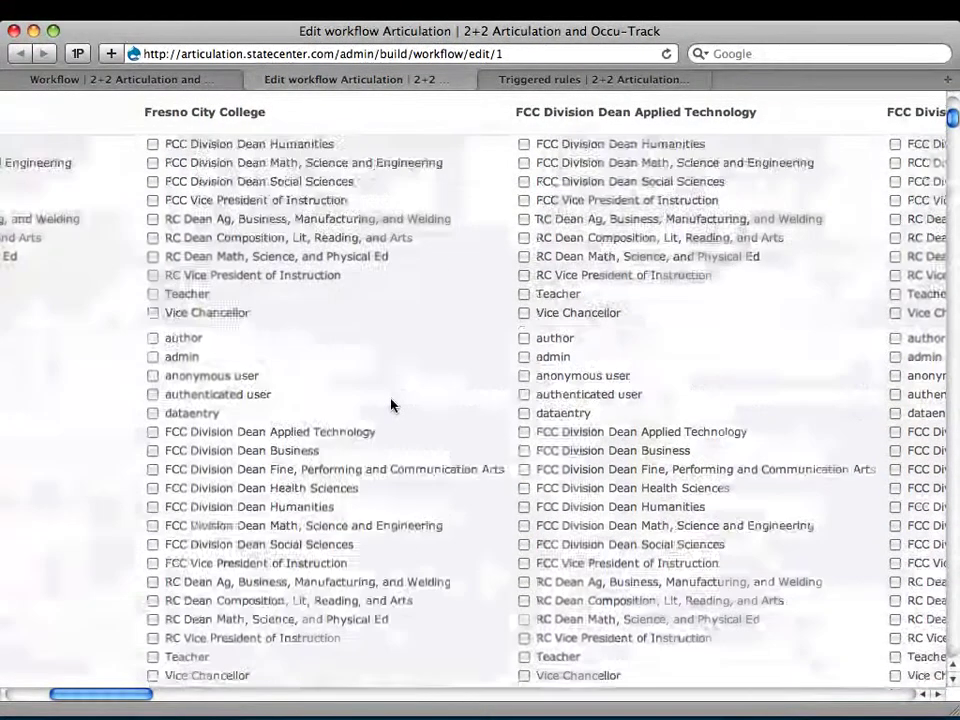
pyautogui.scroll(2, 391, 404)
pyautogui.hscroll(-5, 391, 404)
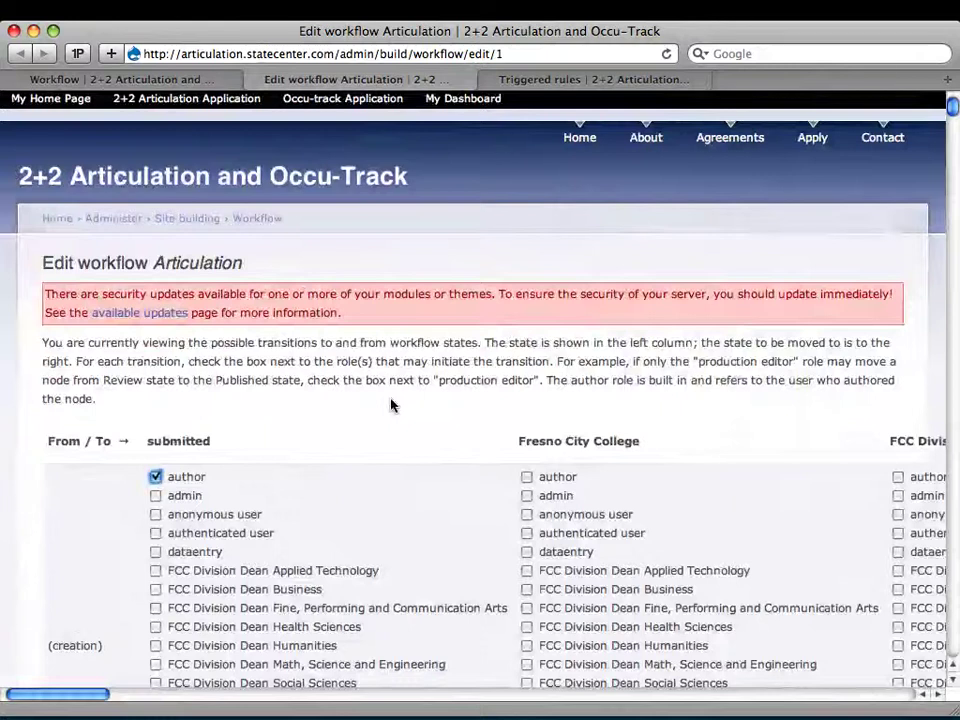
pyautogui.scroll(-4, 391, 404)
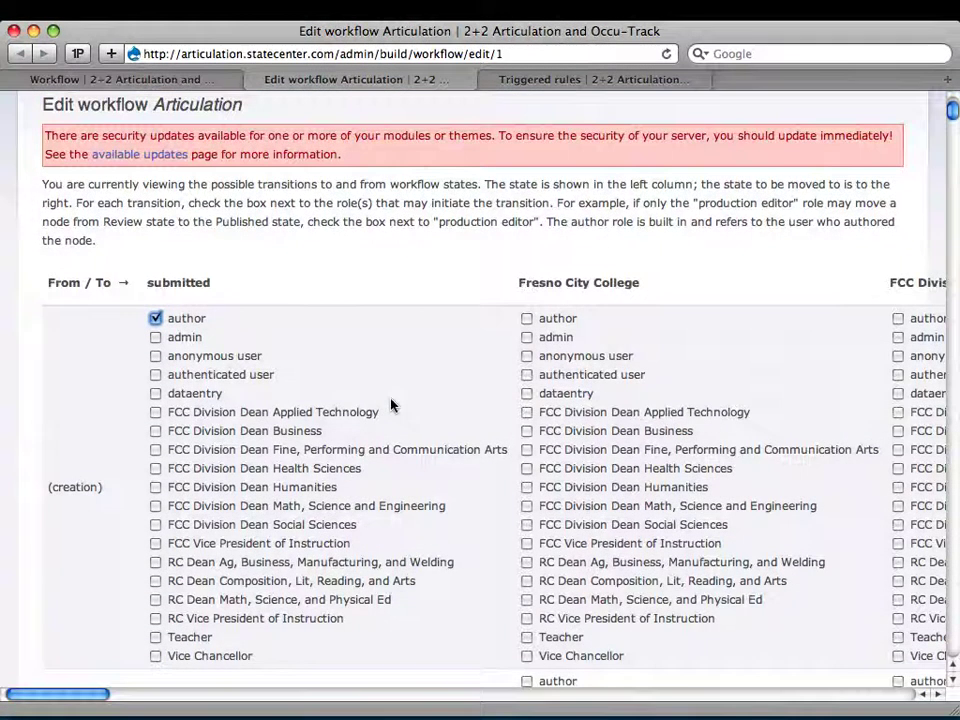
pyautogui.scroll(-1, 391, 404)
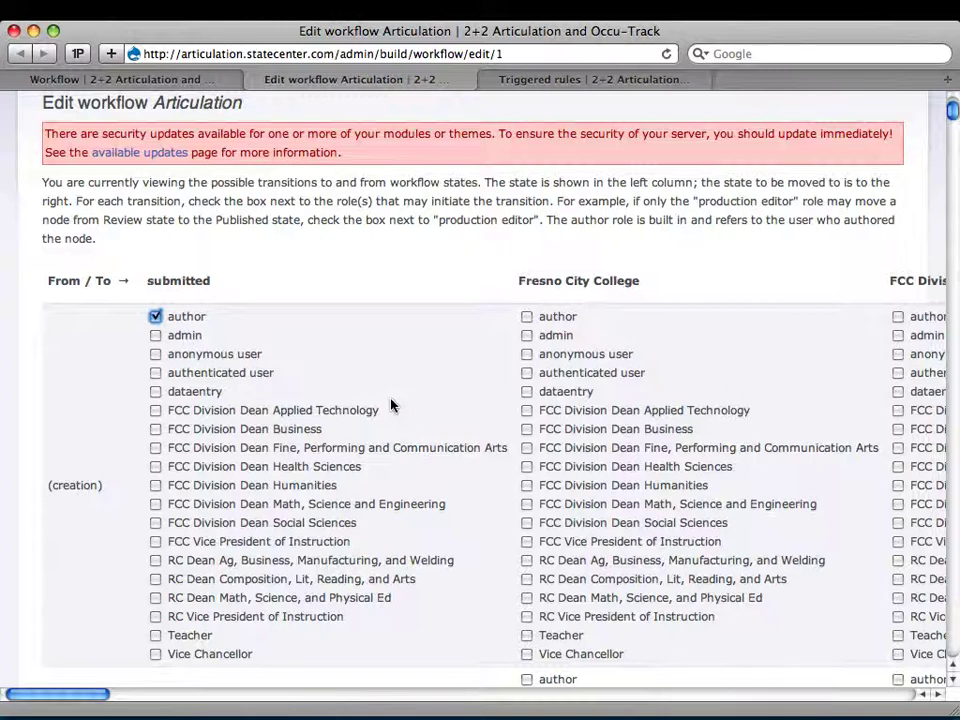
pyautogui.scroll(-5, 380, 408)
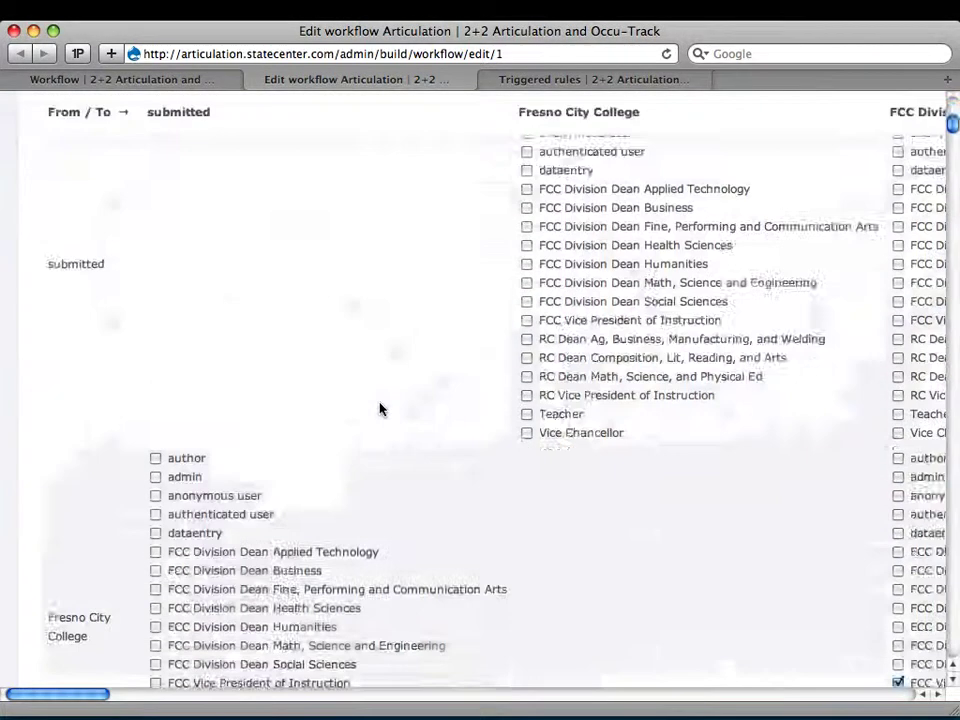
pyautogui.scroll(-4, 380, 408)
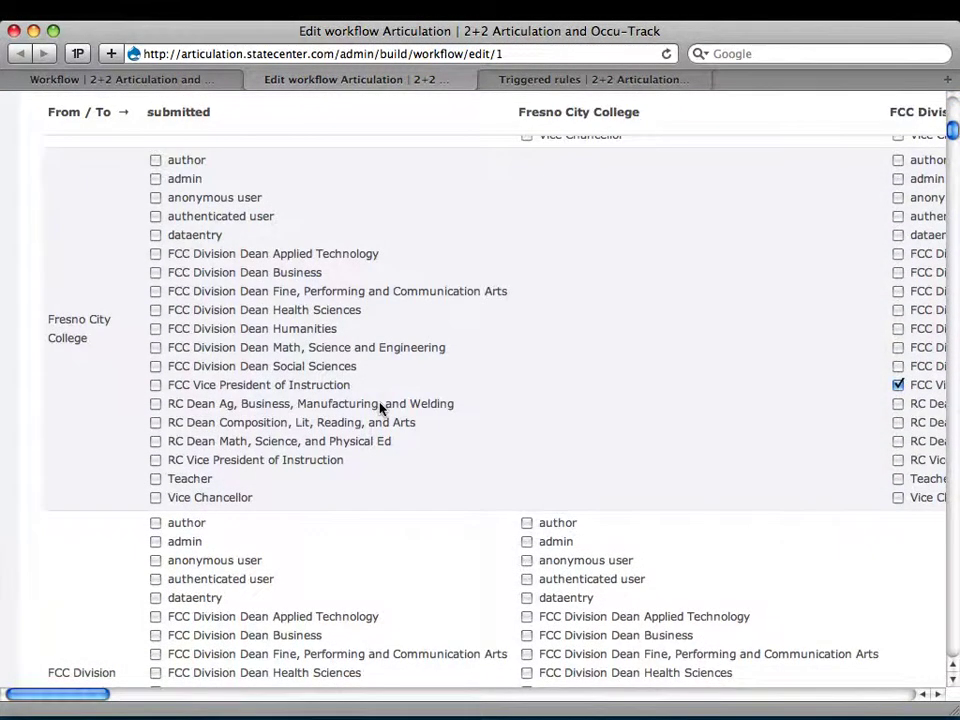
pyautogui.hscroll(5, 380, 408)
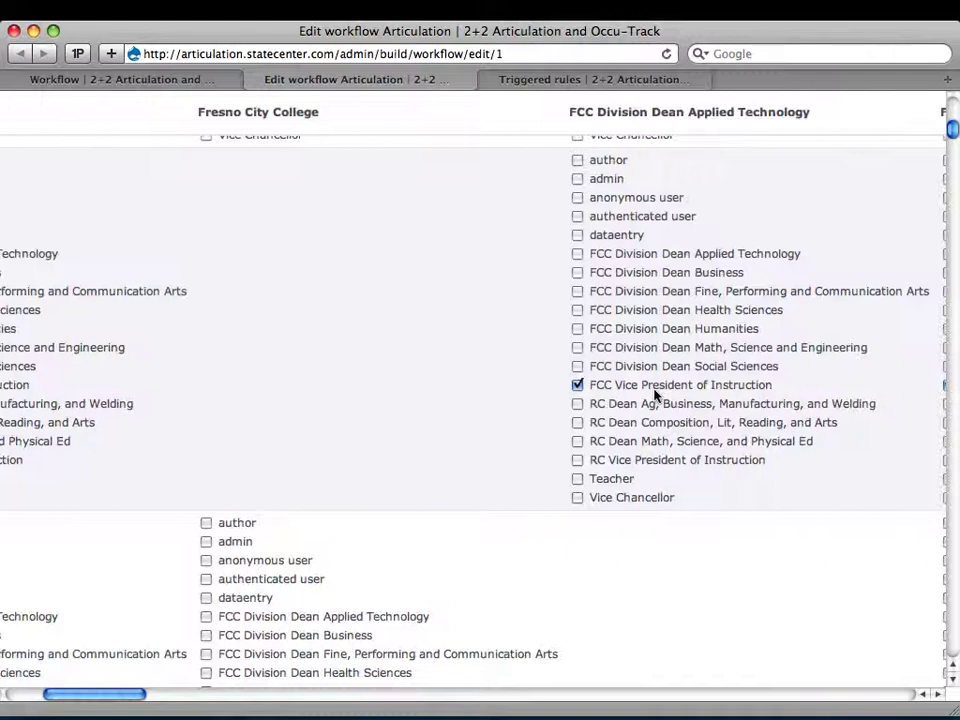
pyautogui.hscroll(2, 645, 400)
pyautogui.scroll(1, 647, 400)
pyautogui.scroll(1, 647, 400)
pyautogui.scroll(-2, 647, 400)
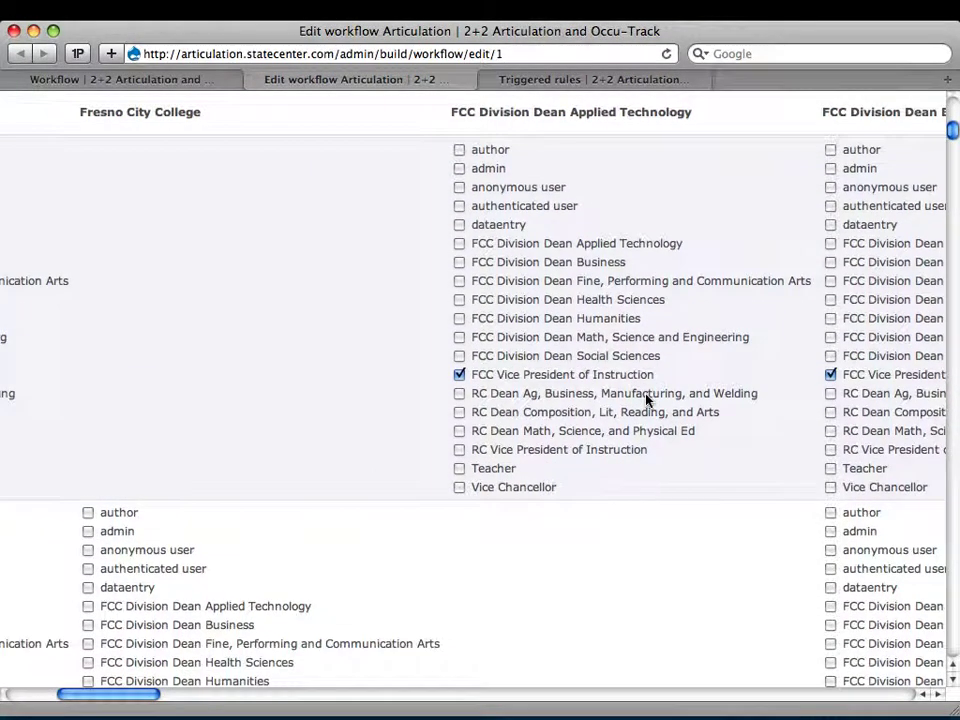
pyautogui.hscroll(-7, 646, 400)
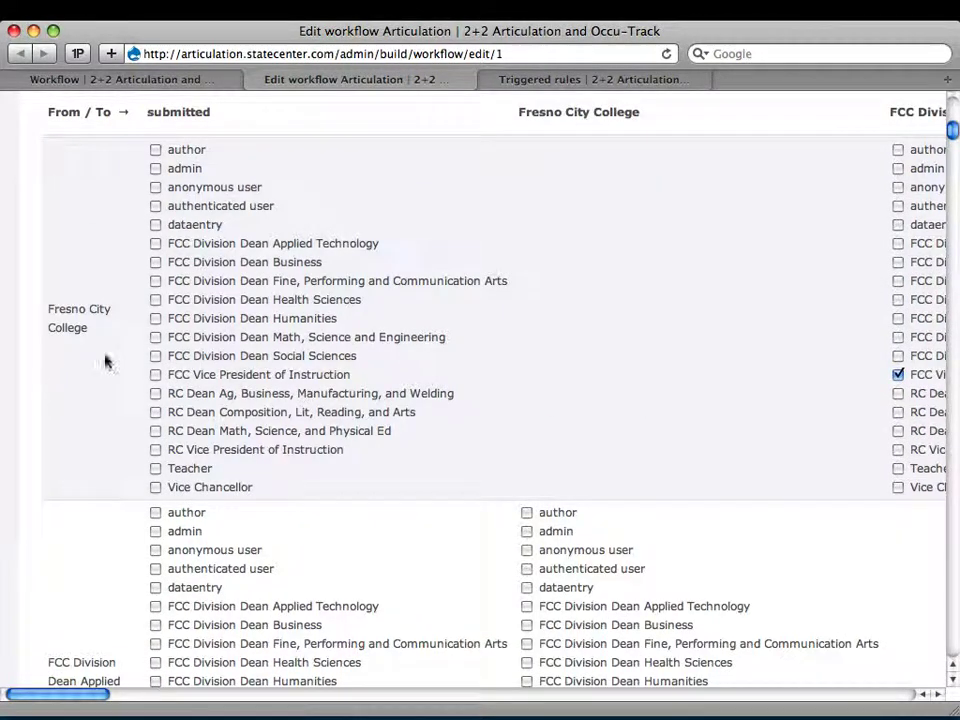
pyautogui.hscroll(8, 93, 348)
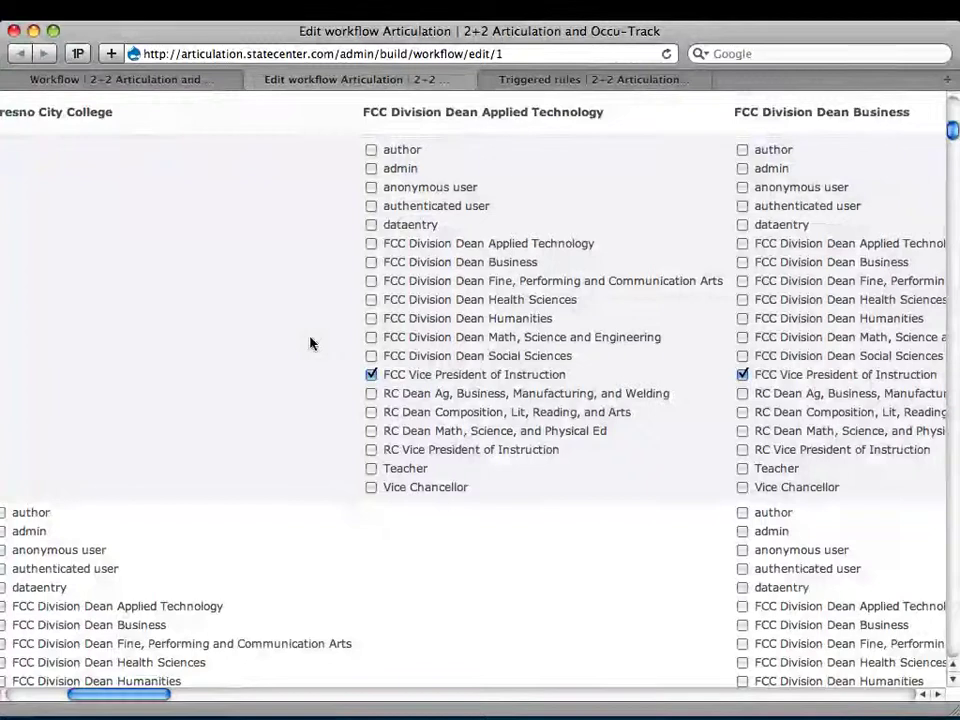
pyautogui.hscroll(1, 310, 343)
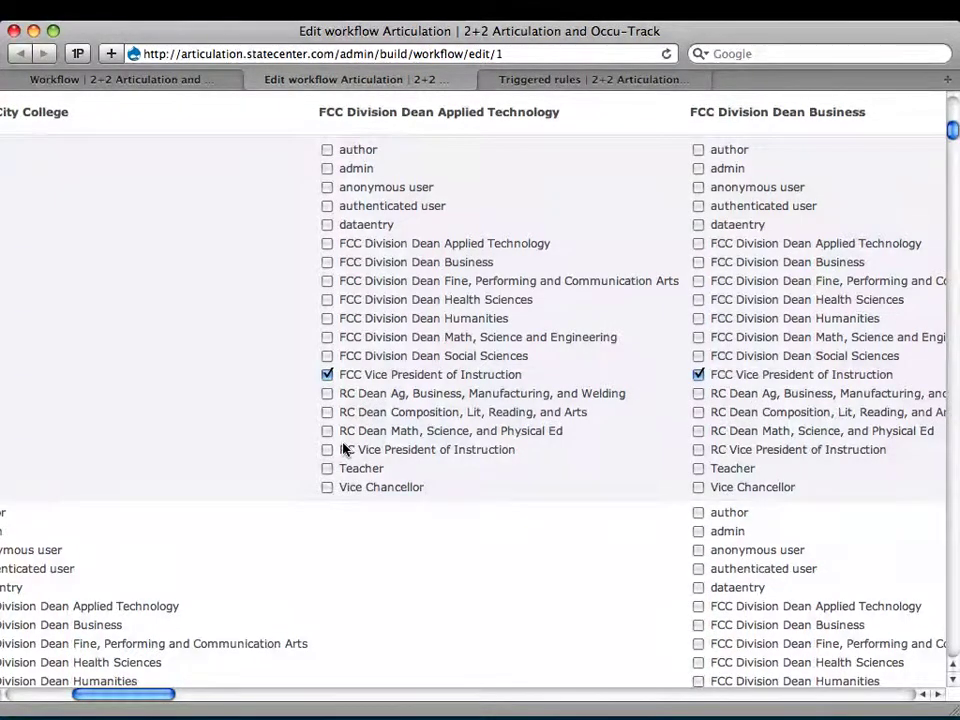
pyautogui.hscroll(-10, 343, 449)
pyautogui.scroll(-5, 343, 449)
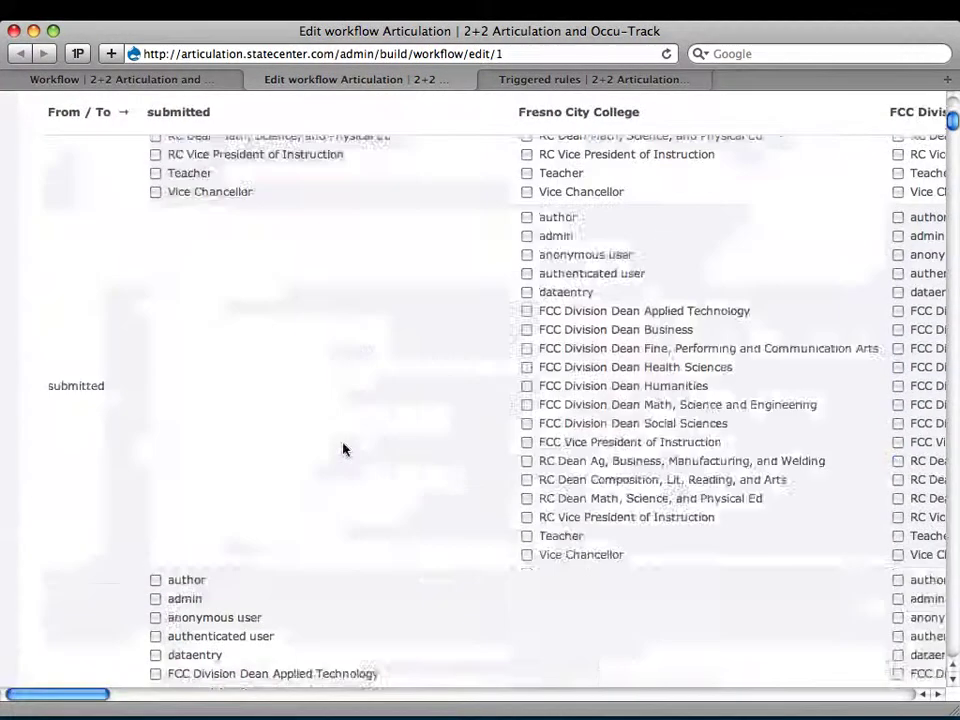
pyautogui.scroll(10, 343, 449)
pyautogui.scroll(-3, 343, 450)
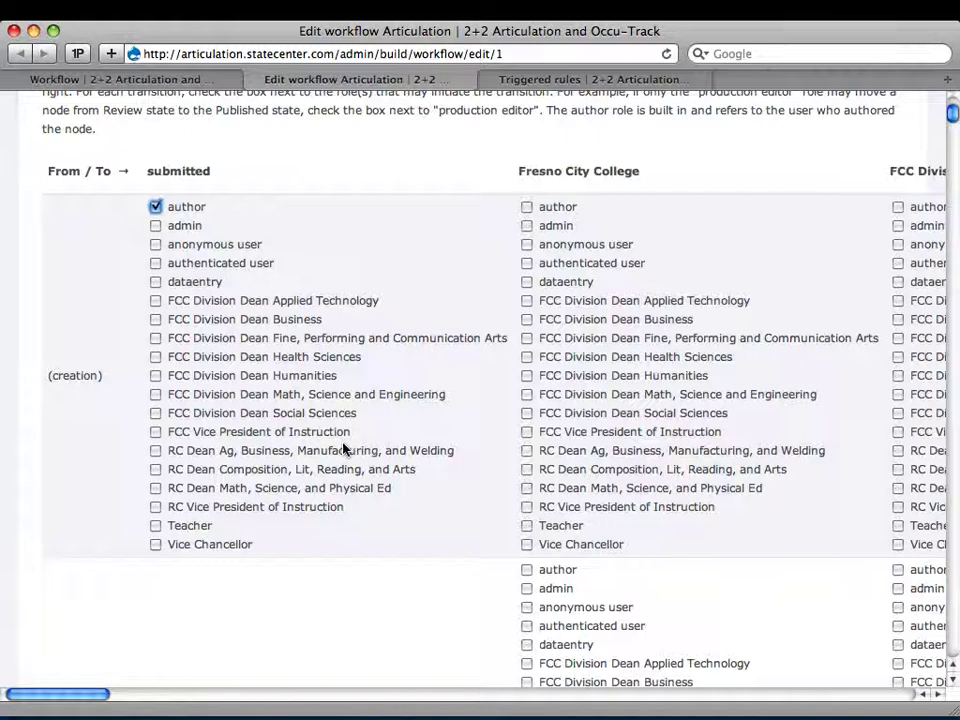
pyautogui.scroll(-5, 343, 450)
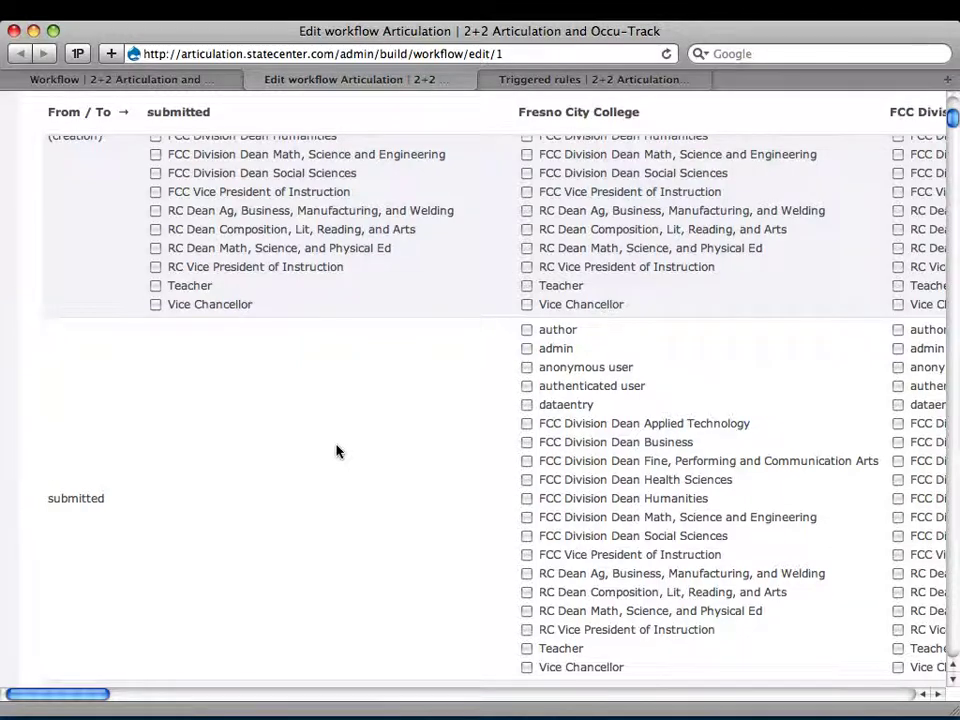
pyautogui.scroll(3, 336, 451)
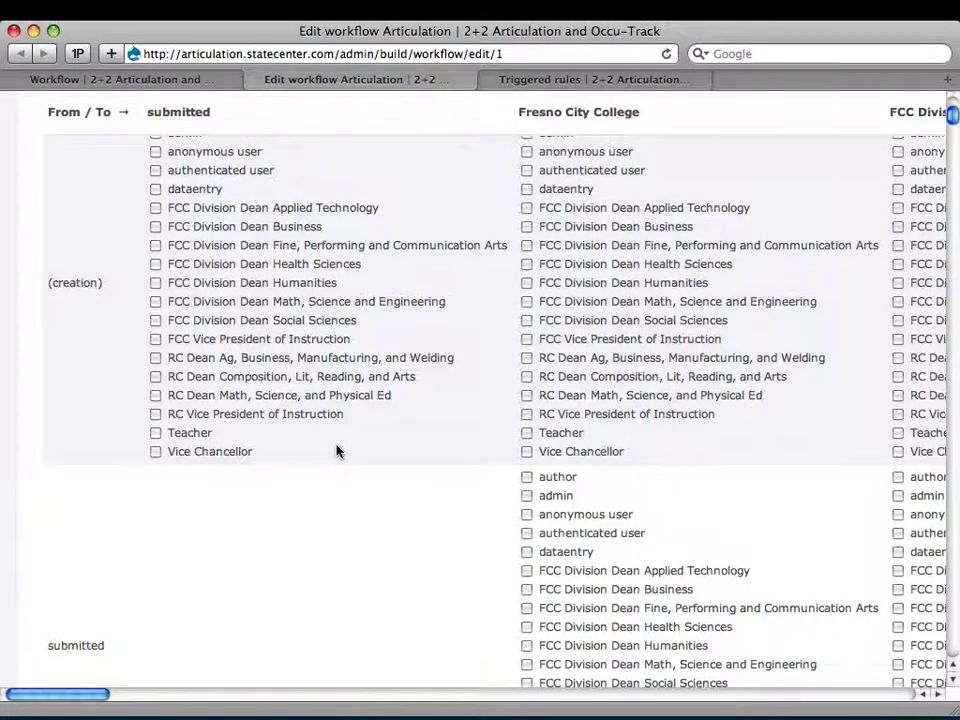
pyautogui.scroll(-1, 336, 451)
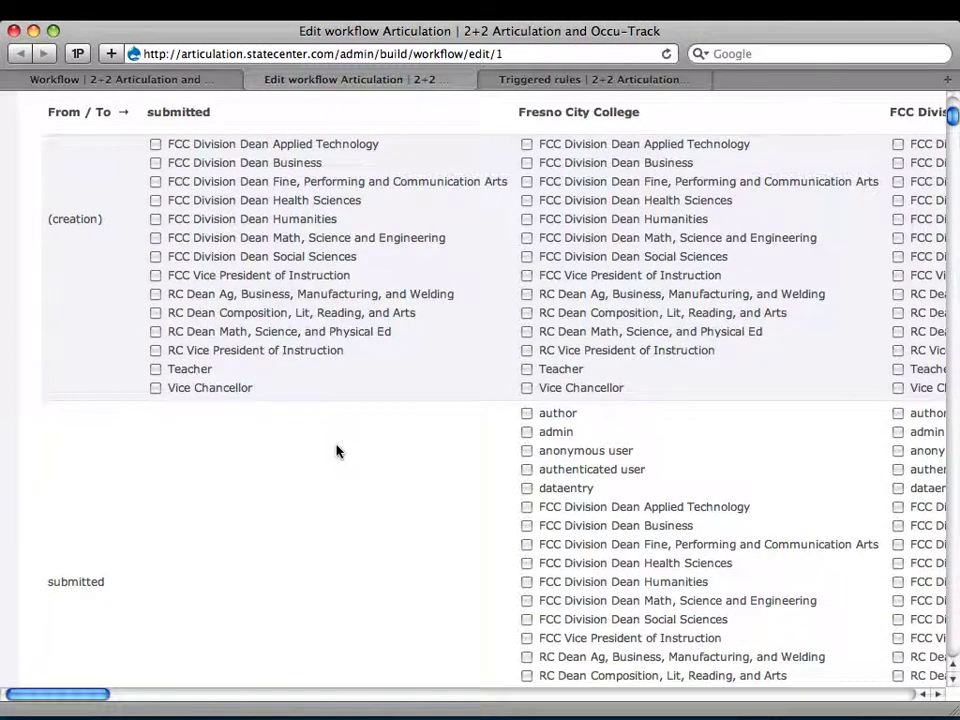
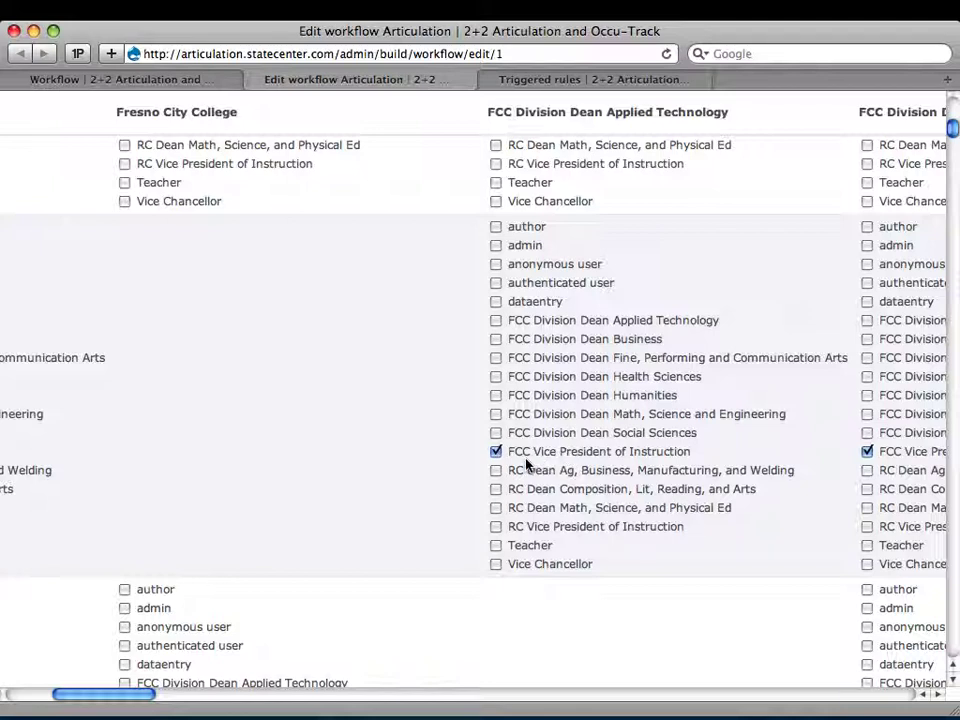
# Scroll across the transition grid to review the FCC Vice President of Instruction ticks
pyautogui.hscroll(10, 526, 463)
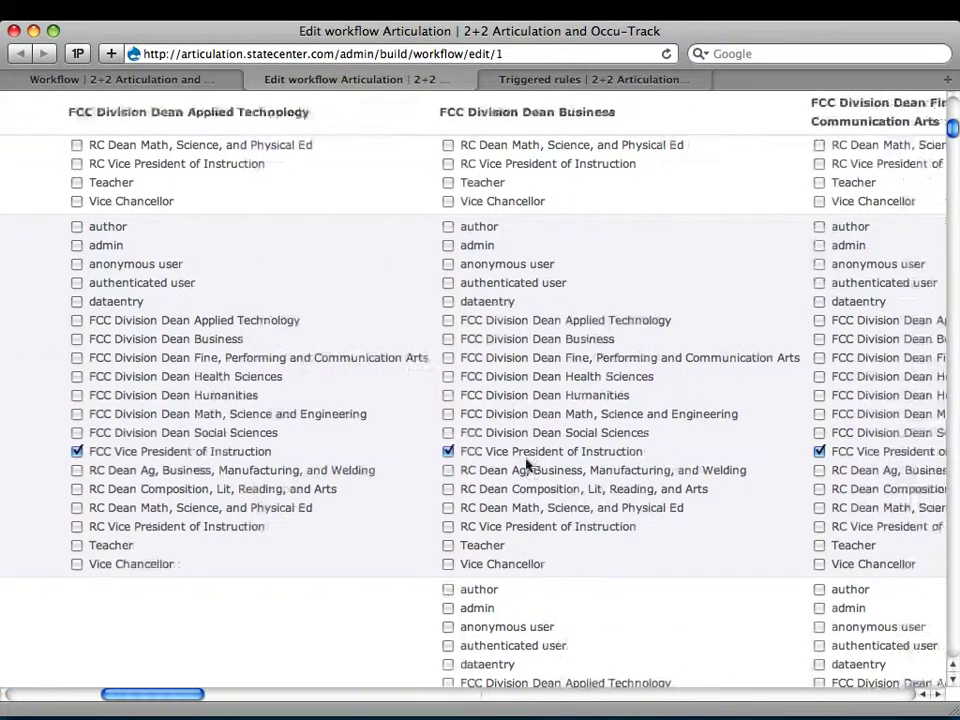
pyautogui.hscroll(8, 526, 463)
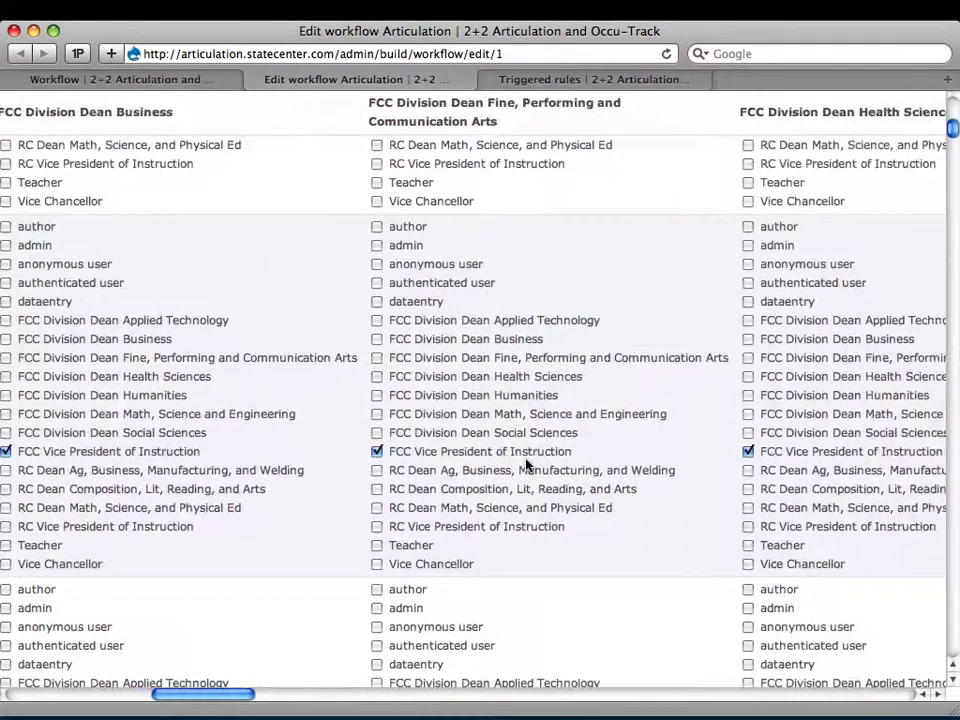
pyautogui.hscroll(10, 526, 463)
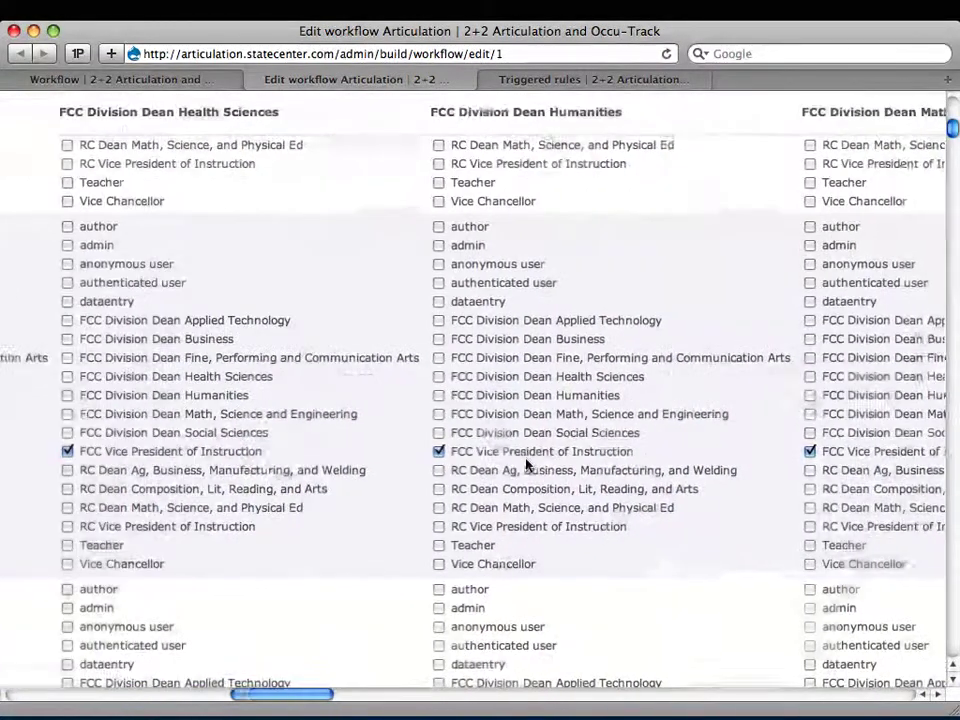
pyautogui.hscroll(-20, 526, 463)
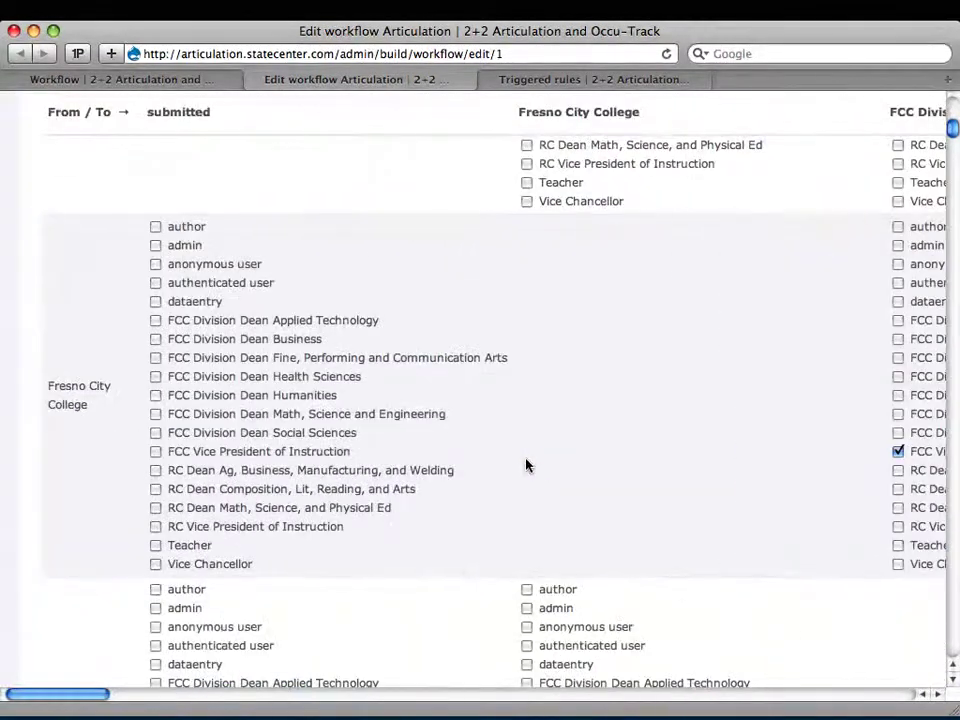
pyautogui.press('super+Tab')
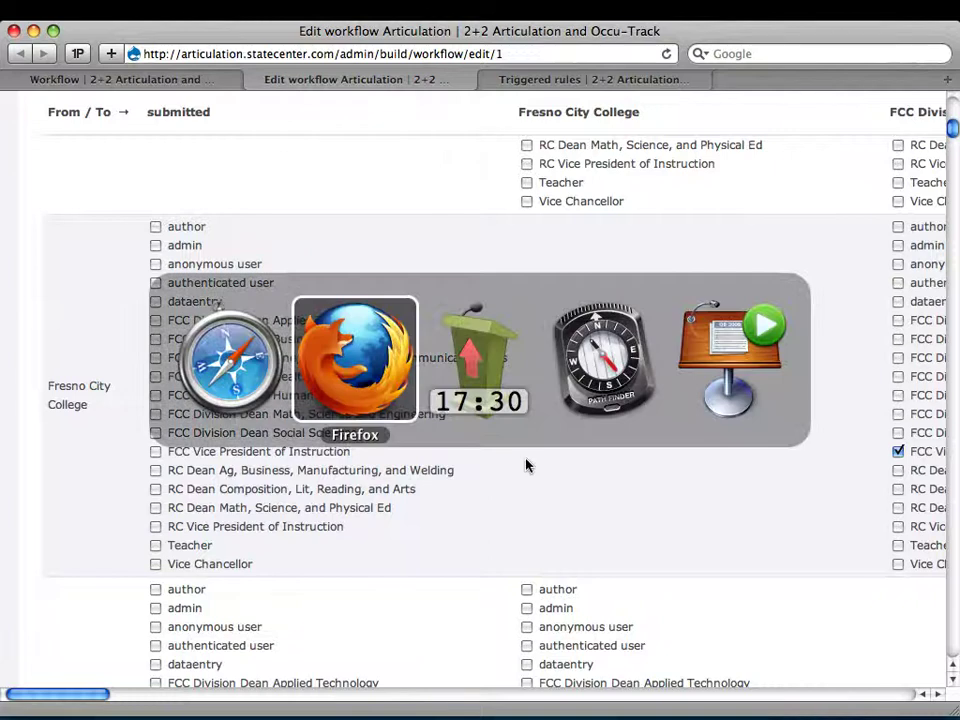
# Log out of the teacher account, confirming you want to leave the unfinished form
pyautogui.scroll(15, 526, 465)
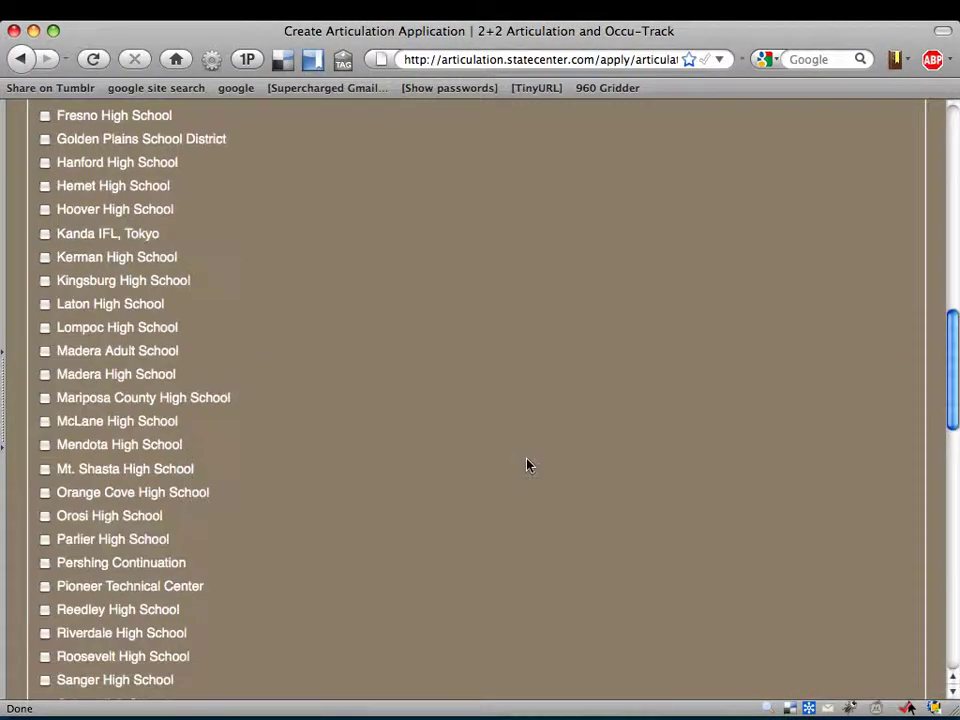
pyautogui.scroll(10, 527, 463)
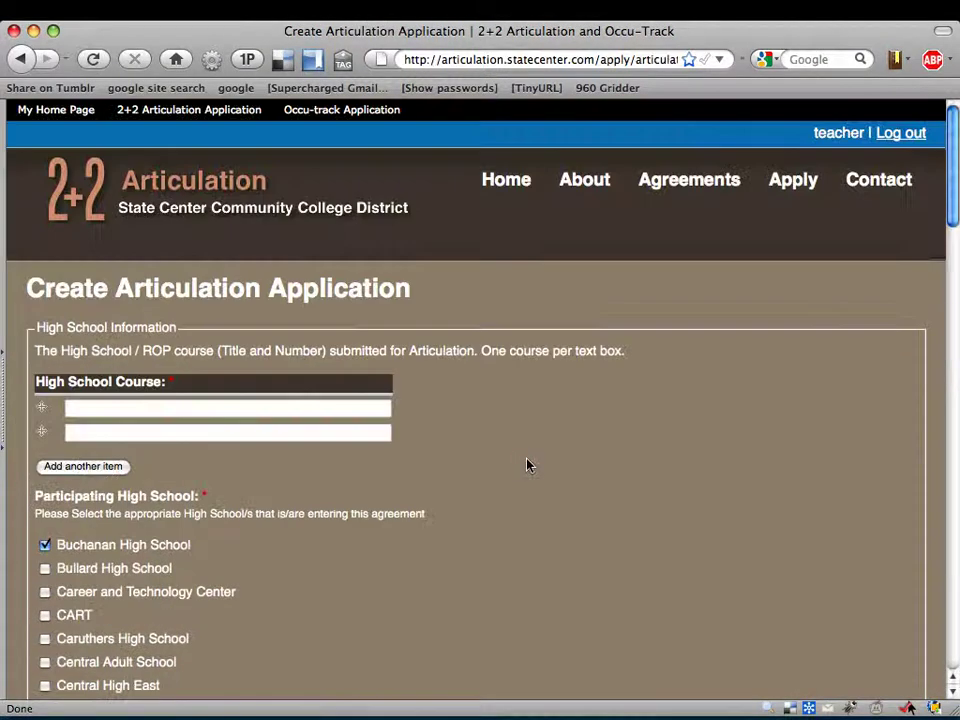
pyautogui.click(910, 146)
pyautogui.click(673, 192)
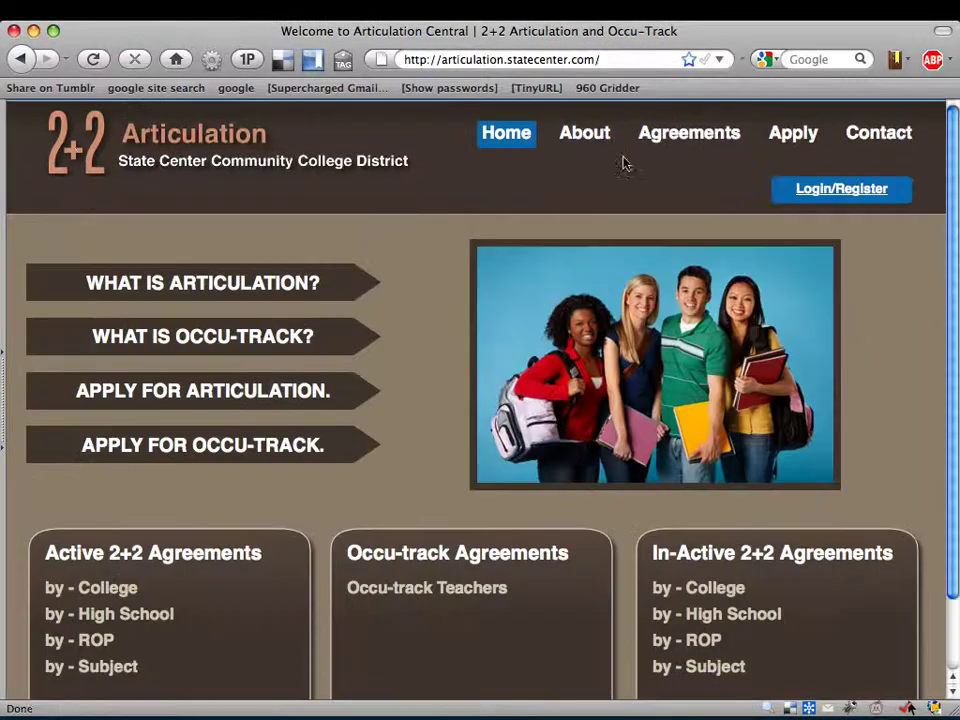
# Sign in as FCC Vice President of Instruction via the 1Password saved login and open the dashboard
pyautogui.click(836, 189)
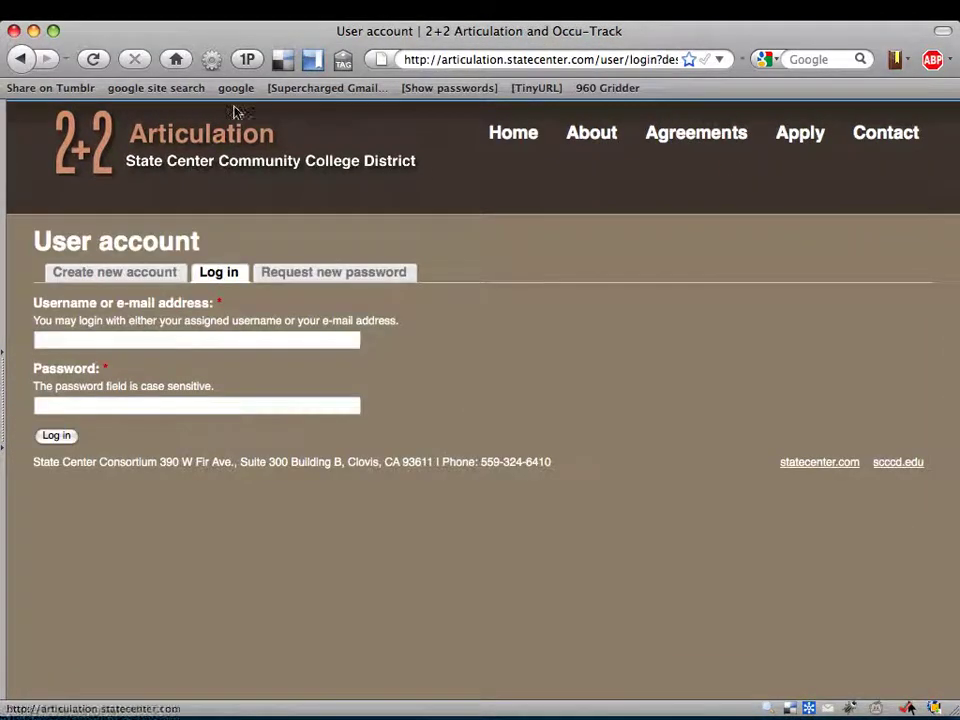
pyautogui.click(252, 66)
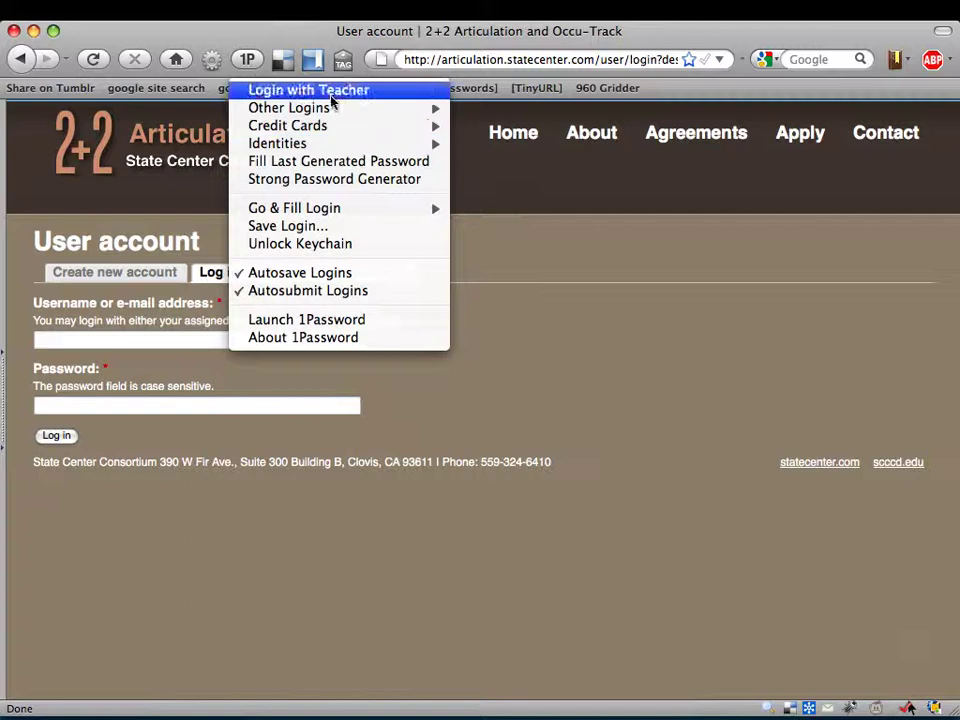
pyautogui.moveTo(343, 113)
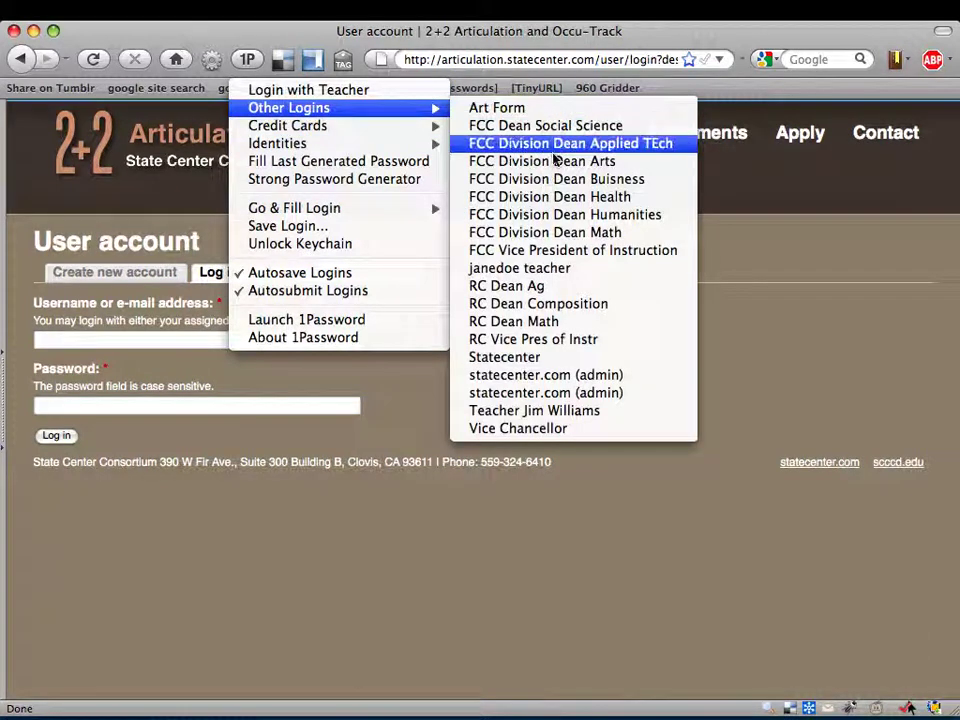
pyautogui.click(573, 252)
pyautogui.write('p')
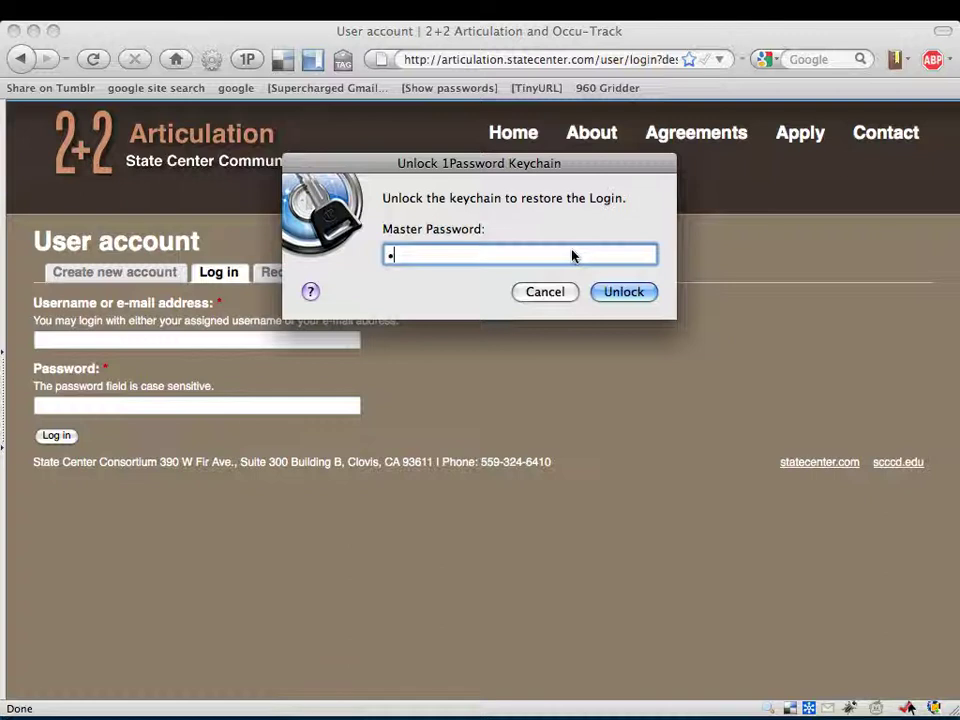
pyautogui.write('******')
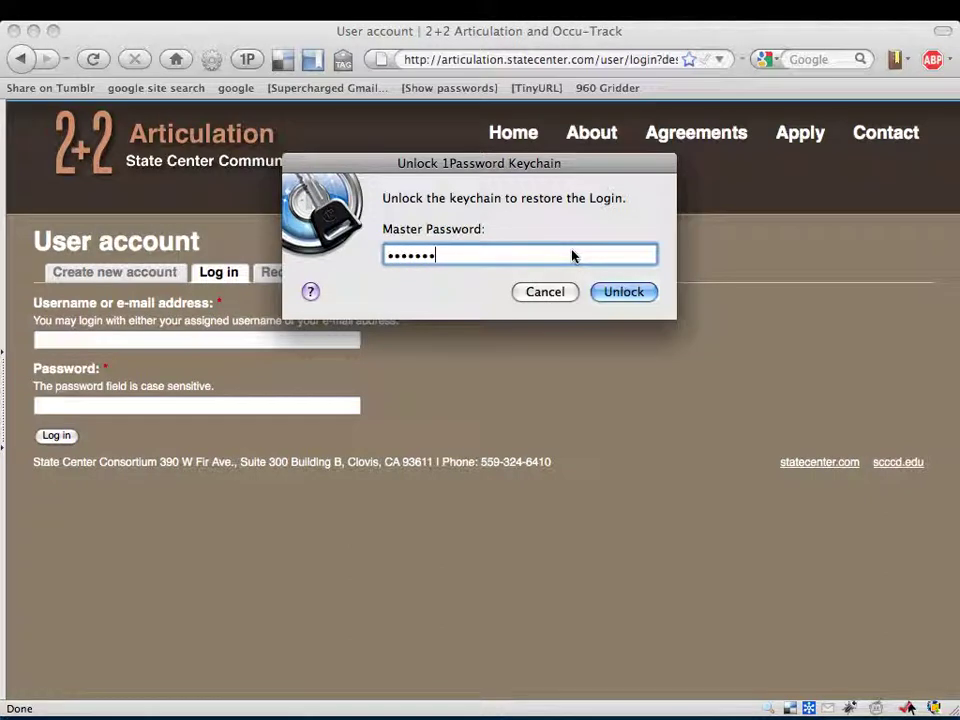
pyautogui.write('*****')
pyautogui.press('Return')
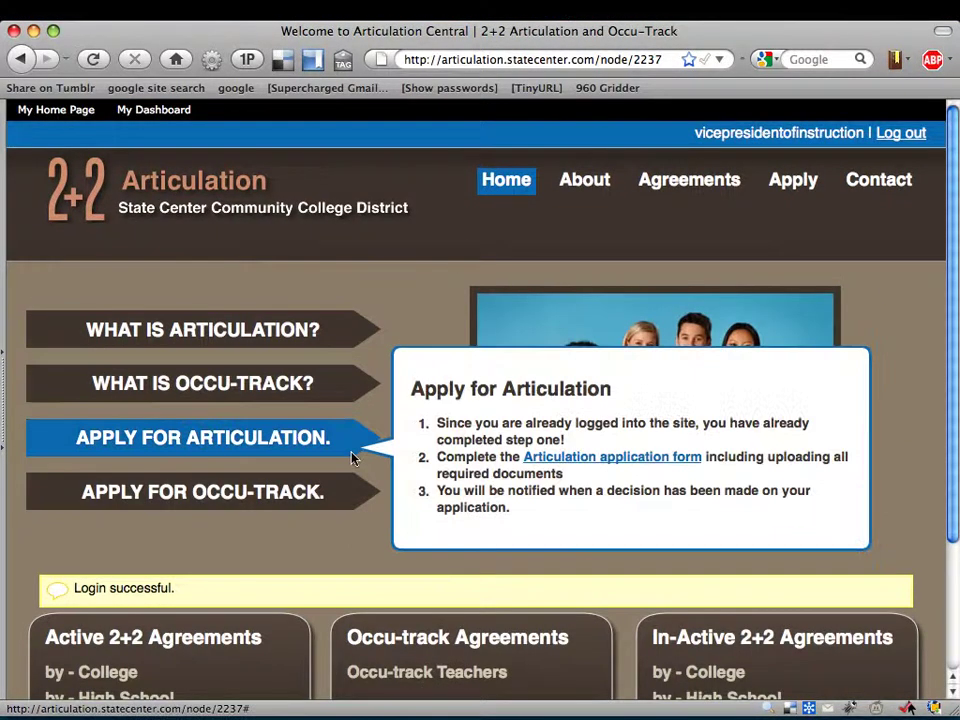
pyautogui.moveTo(323, 387)
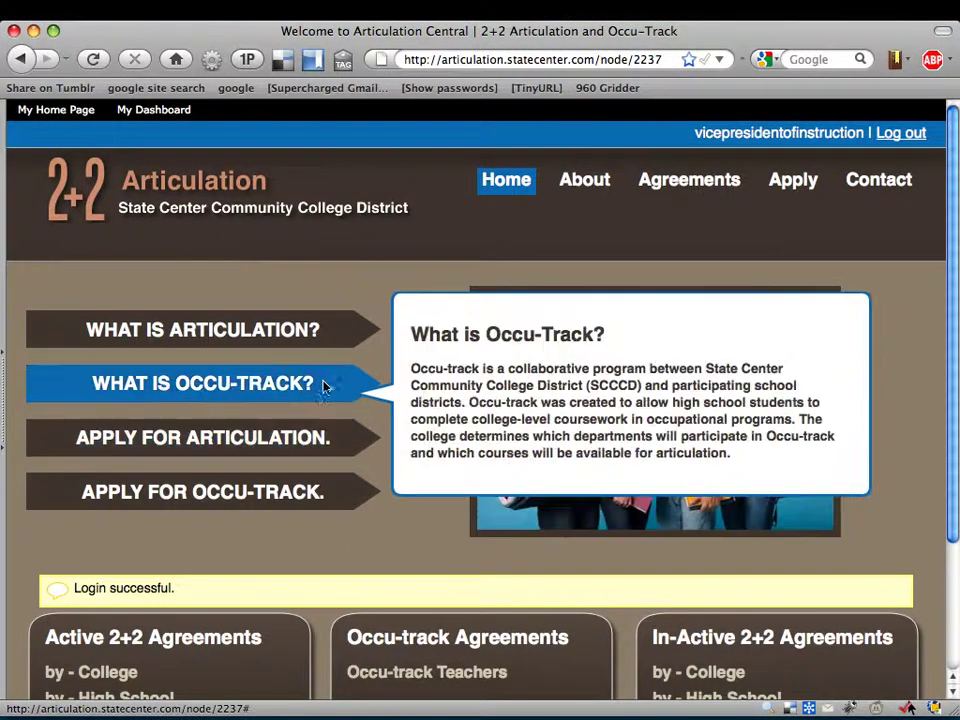
pyautogui.click(153, 110)
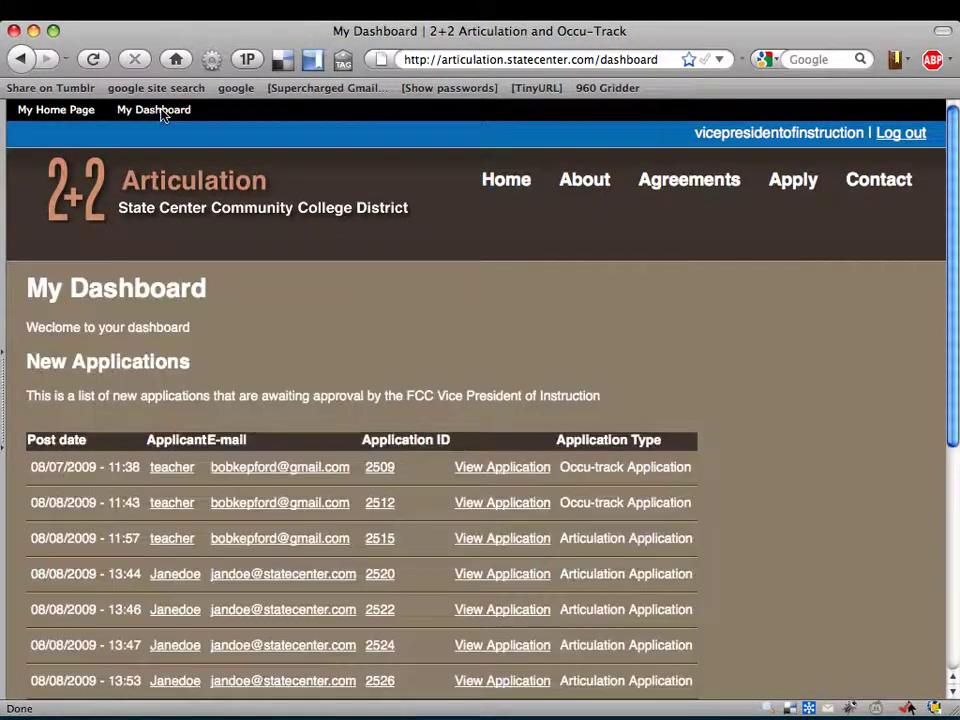
# Open application 2509 and look over its workflow state options
pyautogui.scroll(-5, 380, 313)
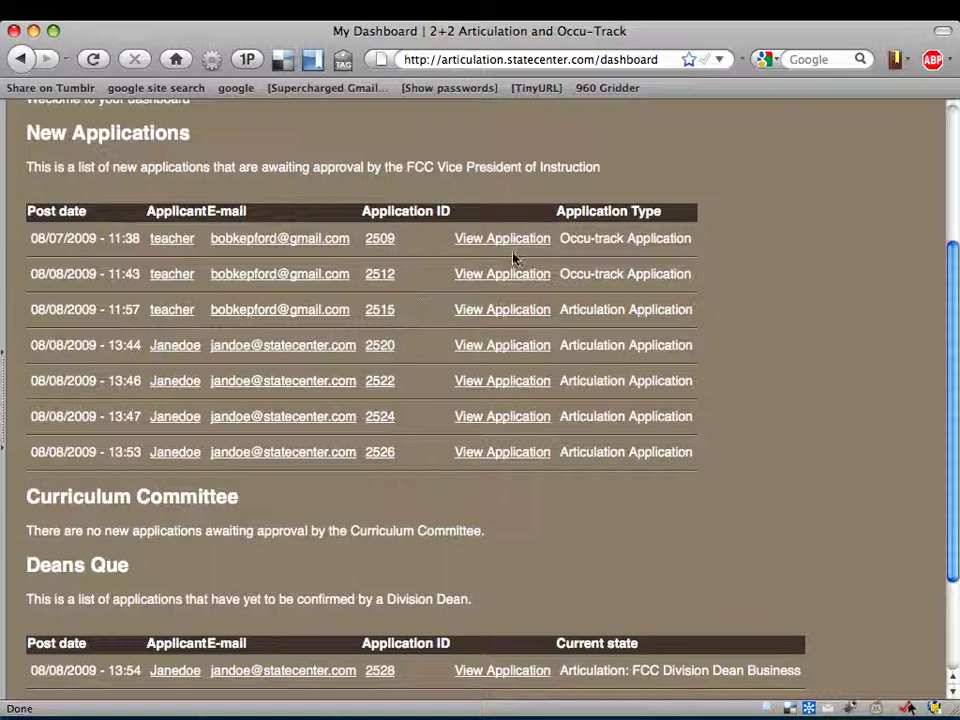
pyautogui.click(508, 241)
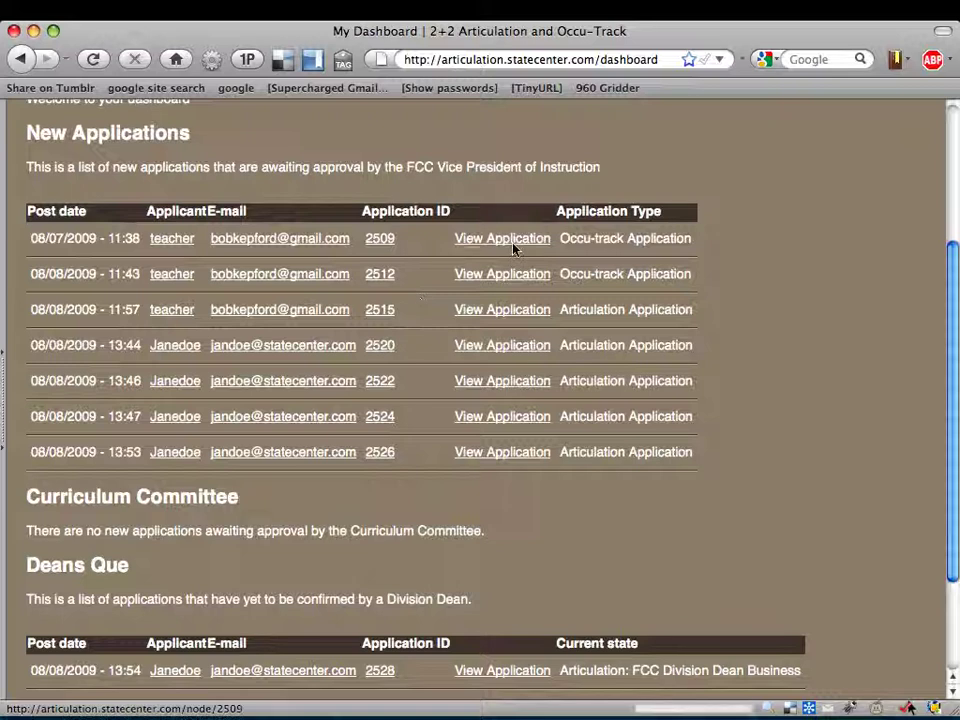
pyautogui.scroll(-2, 349, 304)
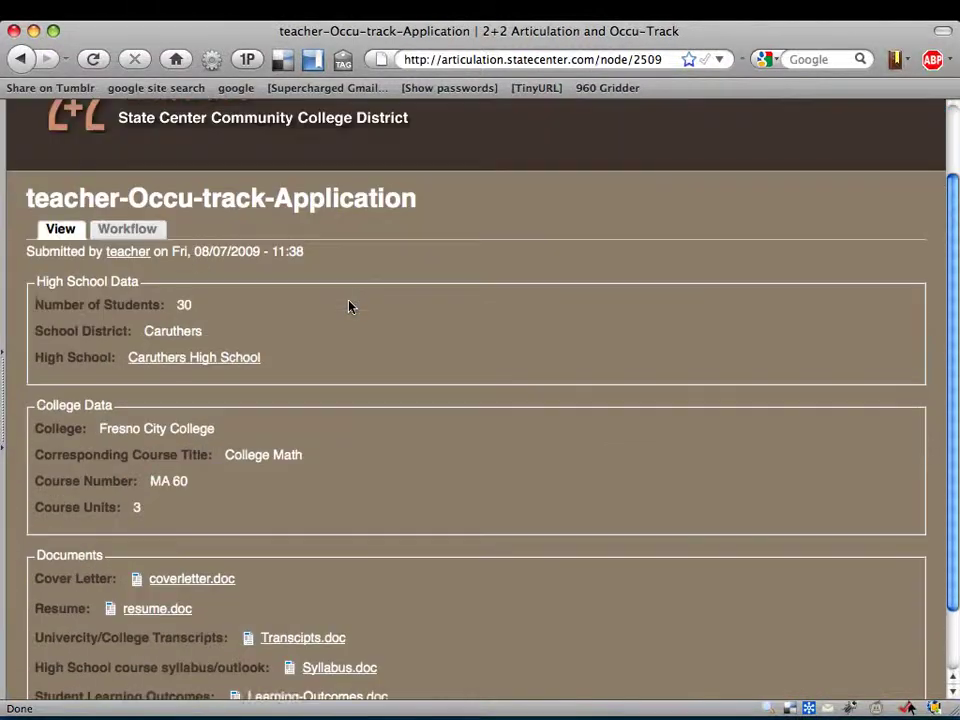
pyautogui.click(143, 244)
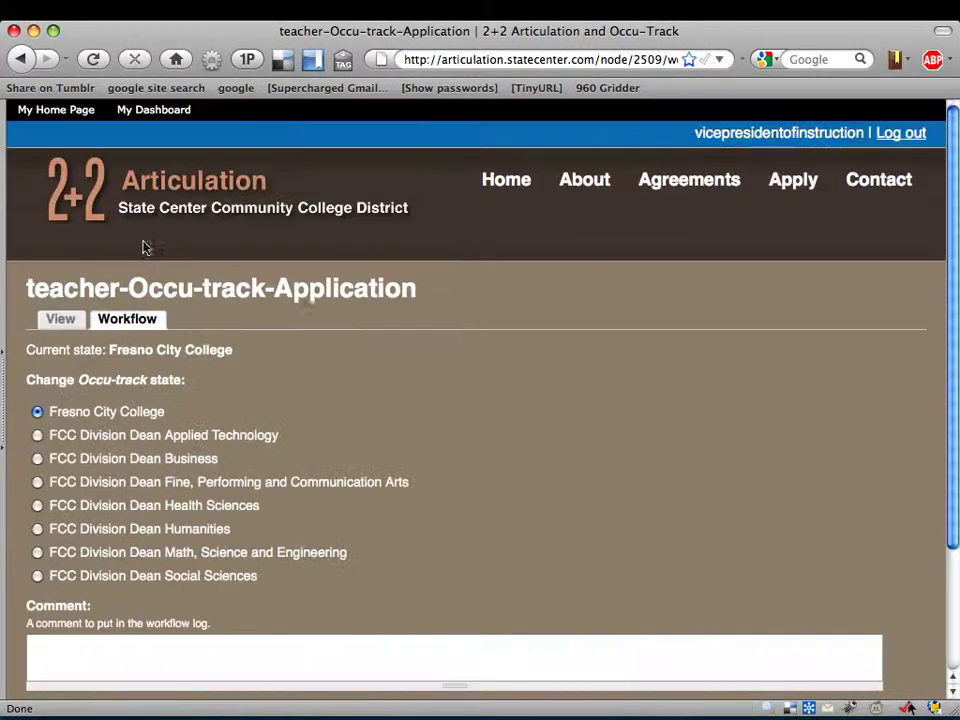
pyautogui.scroll(-3, 325, 320)
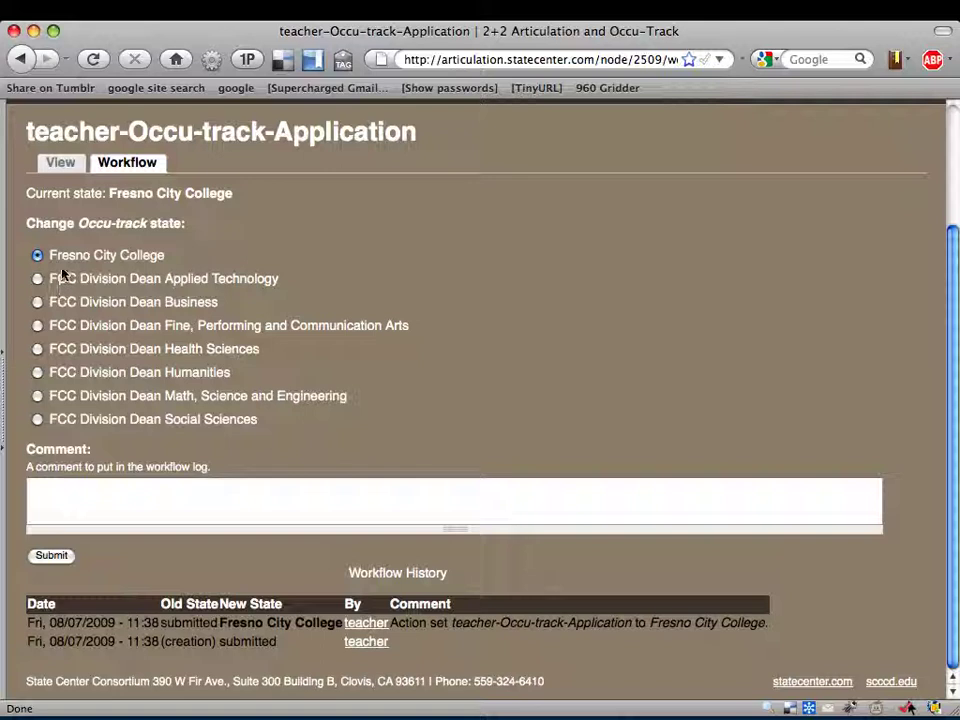
pyautogui.click(55, 164)
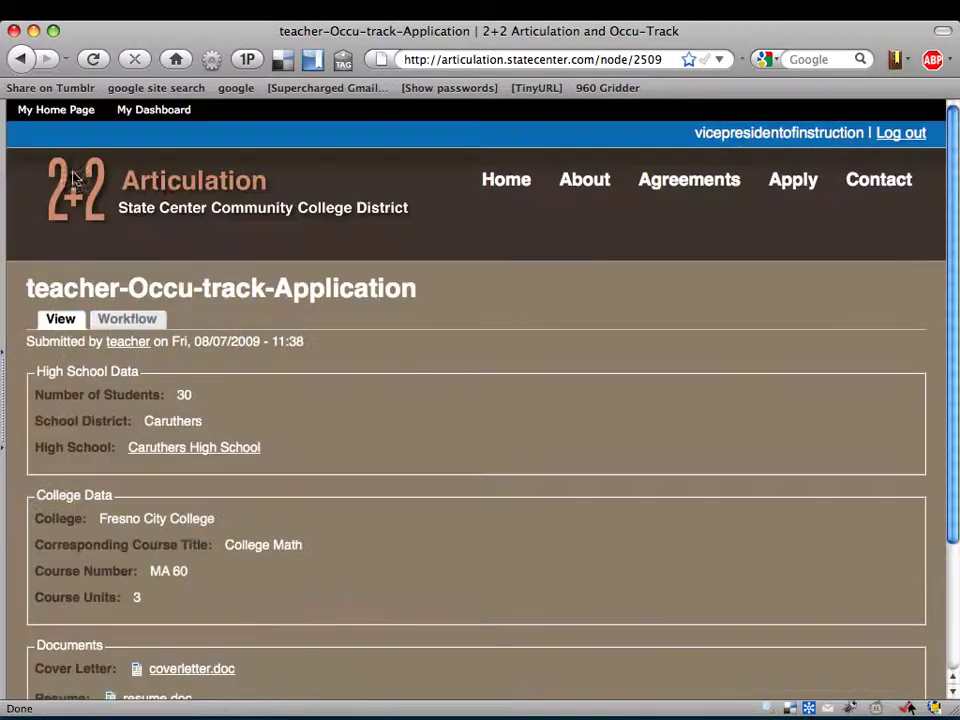
# Move the application to FCC Division Dean Business, submit, and check the workflow history
pyautogui.click(139, 318)
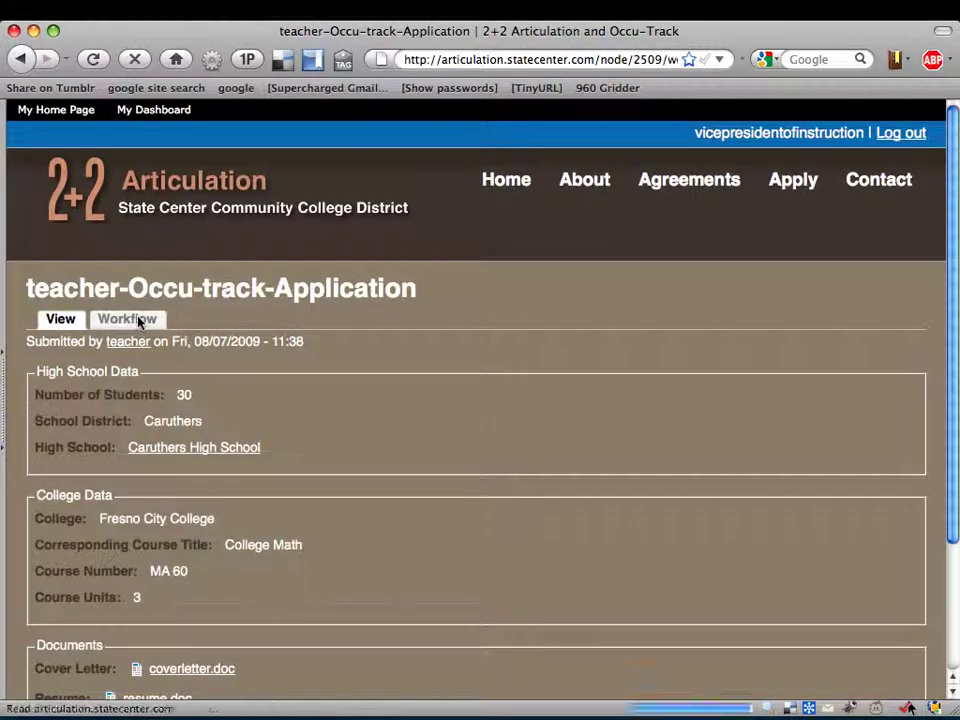
pyautogui.scroll(-3, 112, 365)
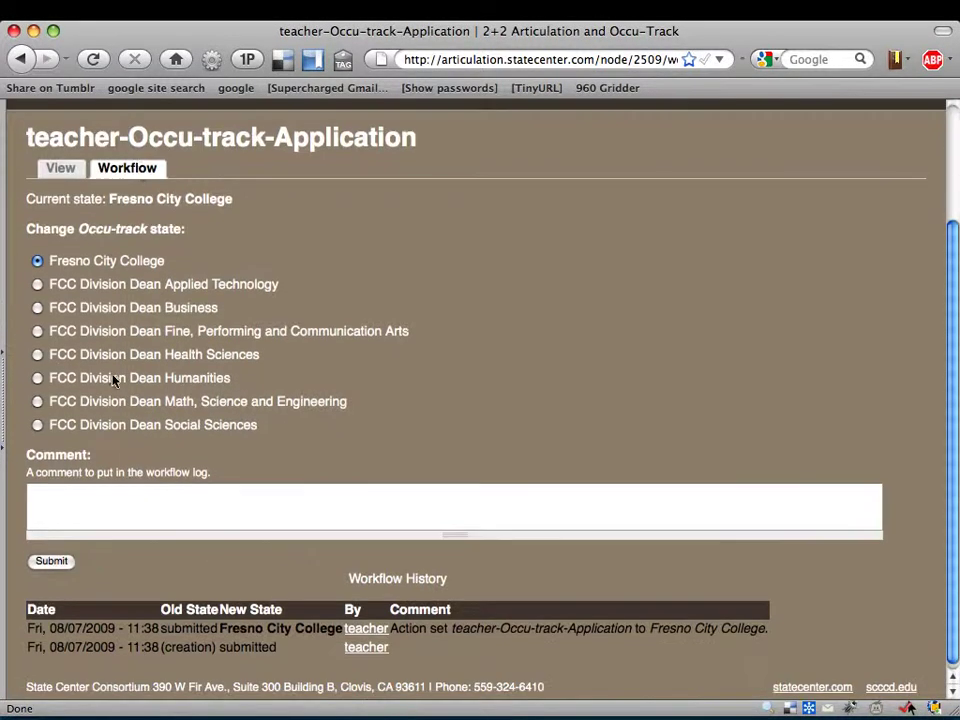
pyautogui.click(40, 356)
pyautogui.click(38, 308)
pyautogui.click(48, 568)
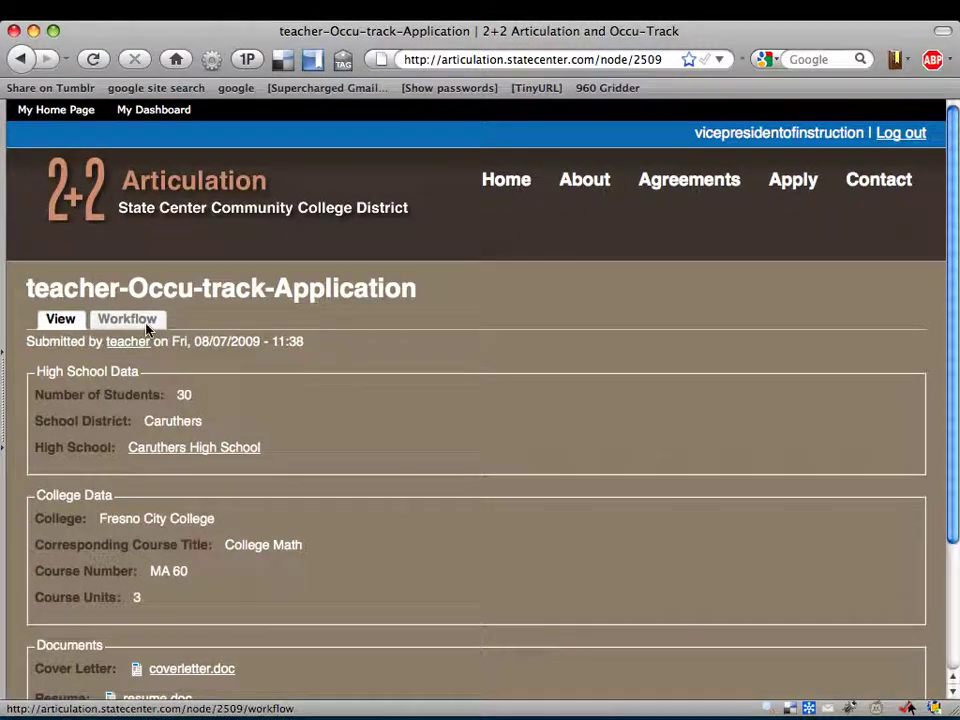
pyautogui.click(130, 319)
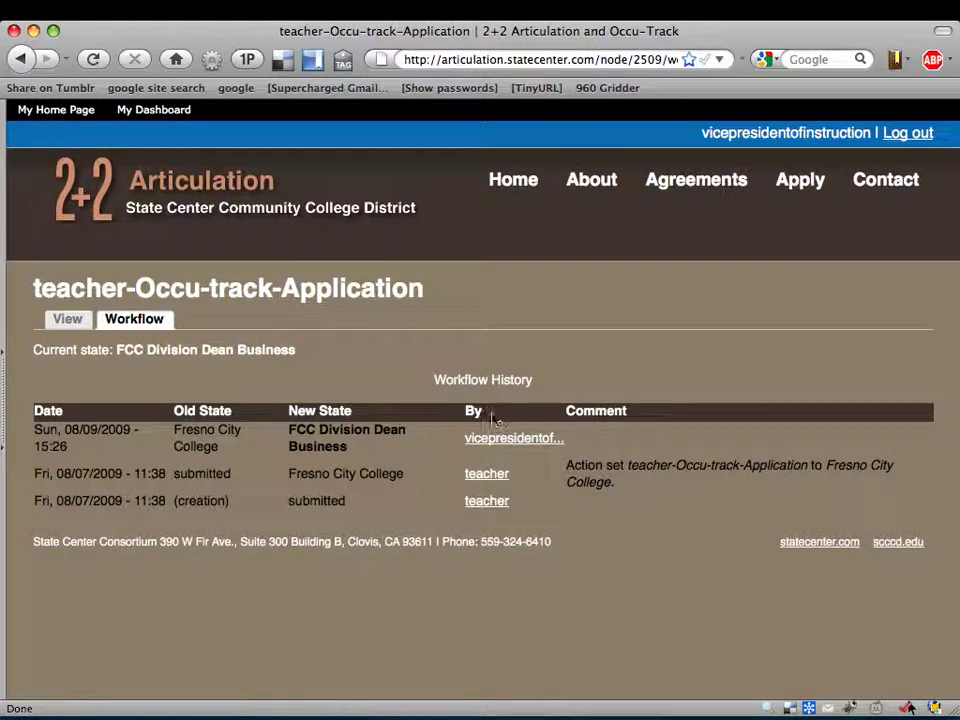
# Return to Safari's Edit workflow Articulation page and find the Workflow tab permissions section
pyautogui.press('super+Tab')
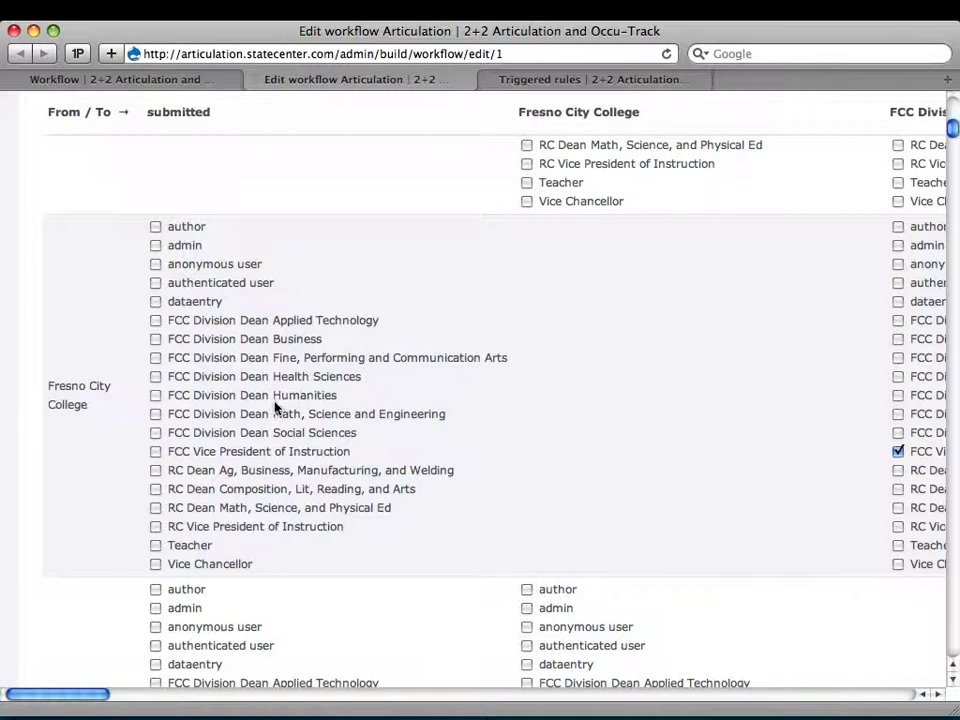
pyautogui.scroll(-10, 275, 407)
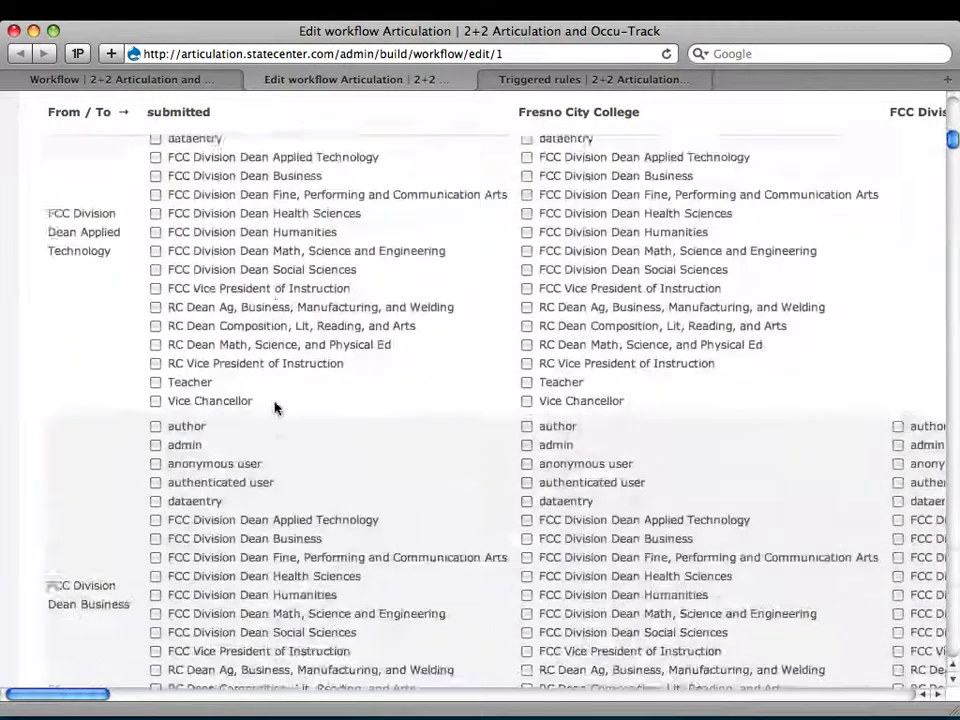
pyautogui.scroll(-3, 272, 407)
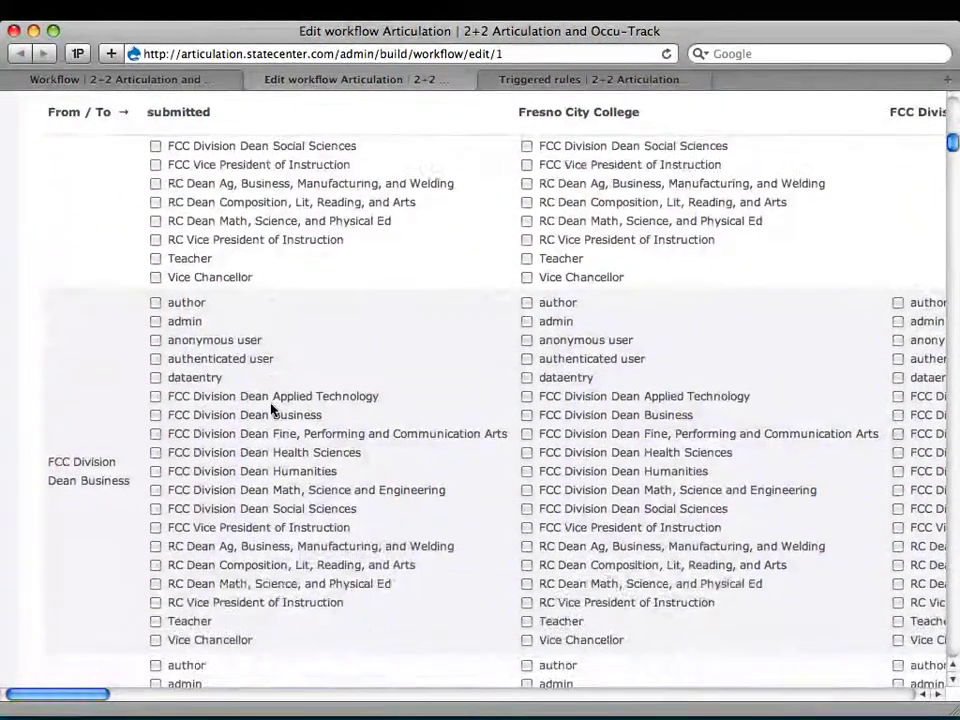
pyautogui.scroll(3, 271, 409)
pyautogui.scroll(4, 271, 409)
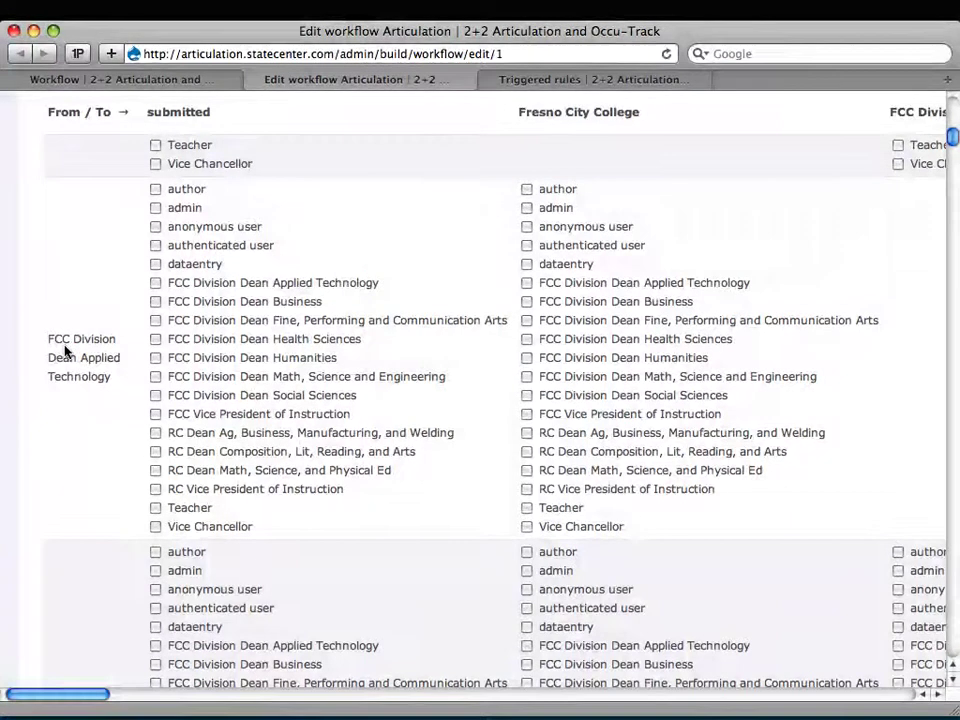
pyautogui.scroll(2, 44, 340)
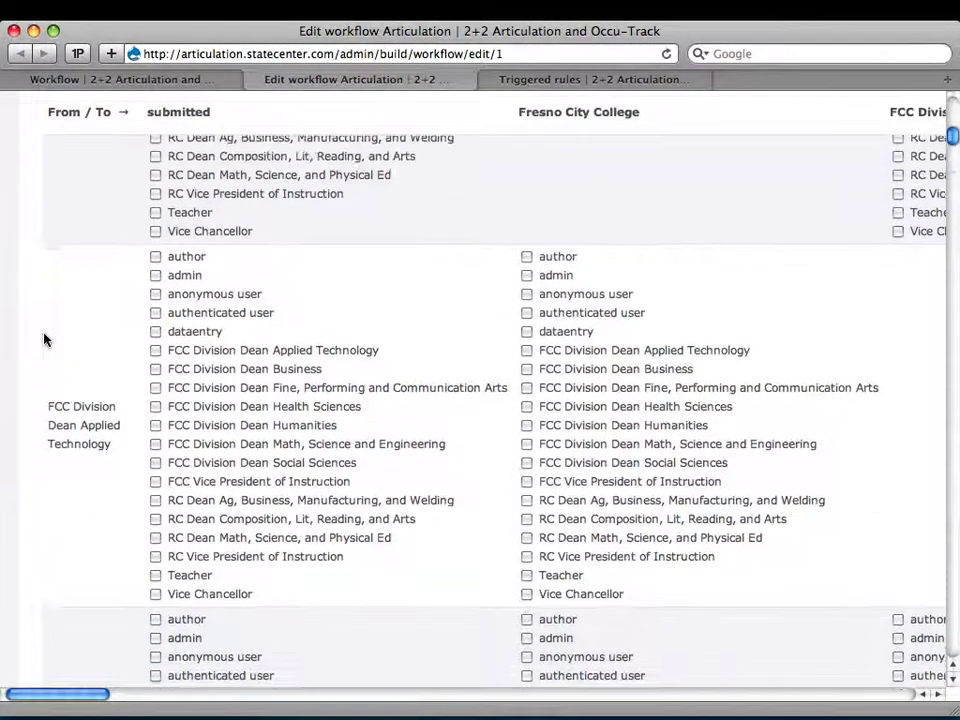
pyautogui.scroll(-2, 44, 340)
pyautogui.scroll(-2, 44, 340)
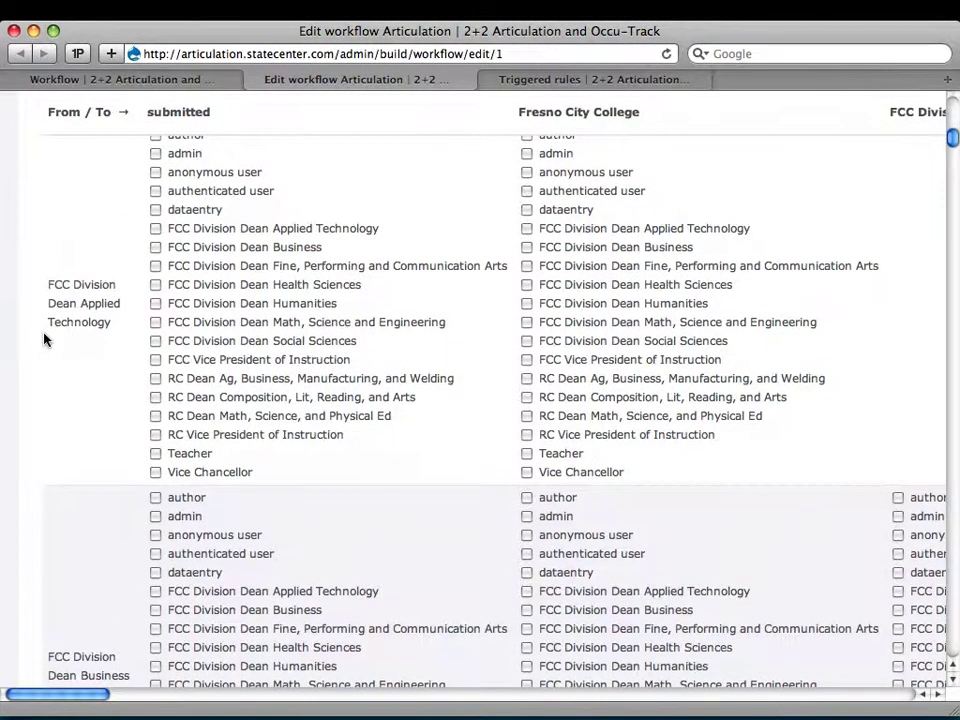
pyautogui.scroll(2, 44, 340)
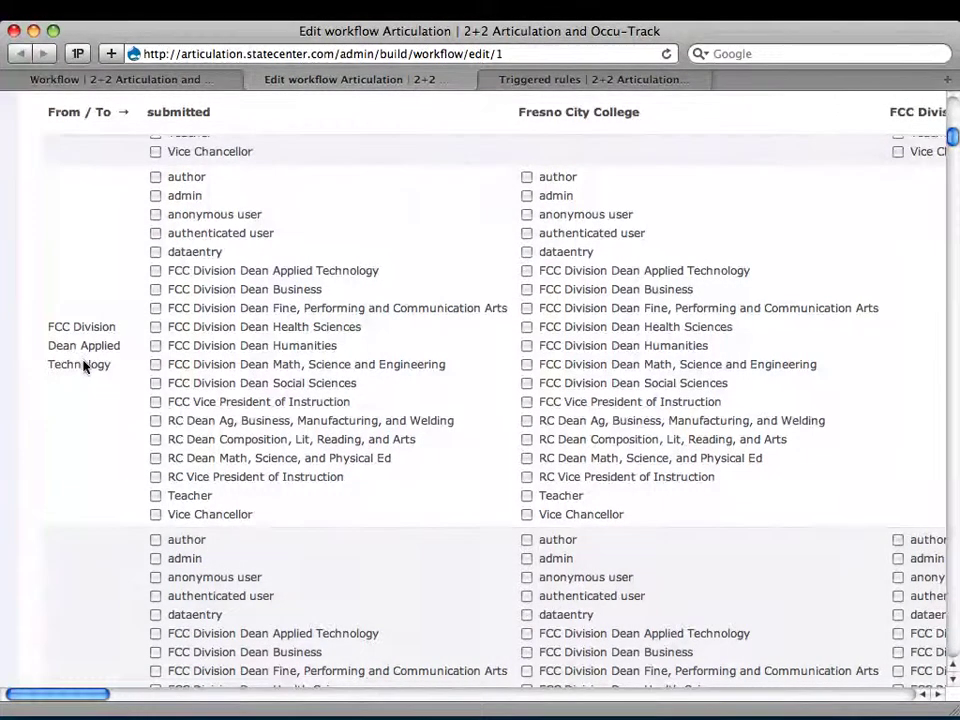
# Review the role checkboxes: every role except anonymous and authenticated users has access
pyautogui.hscroll(5, 85, 362)
pyautogui.hscroll(15, 84, 366)
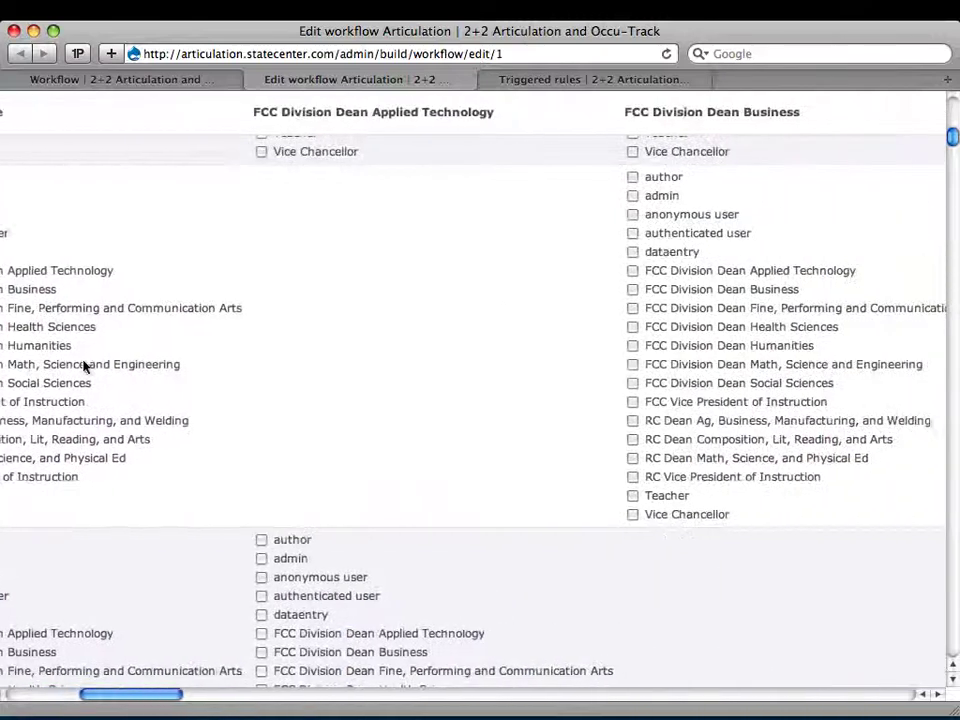
pyautogui.hscroll(13, 84, 366)
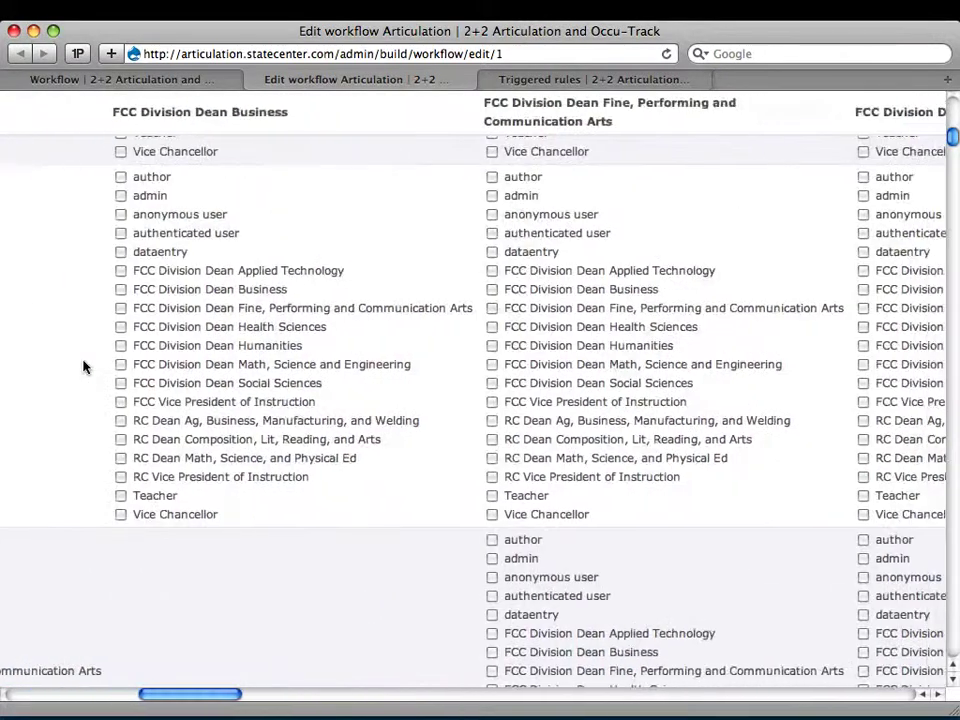
pyautogui.hscroll(10, 84, 366)
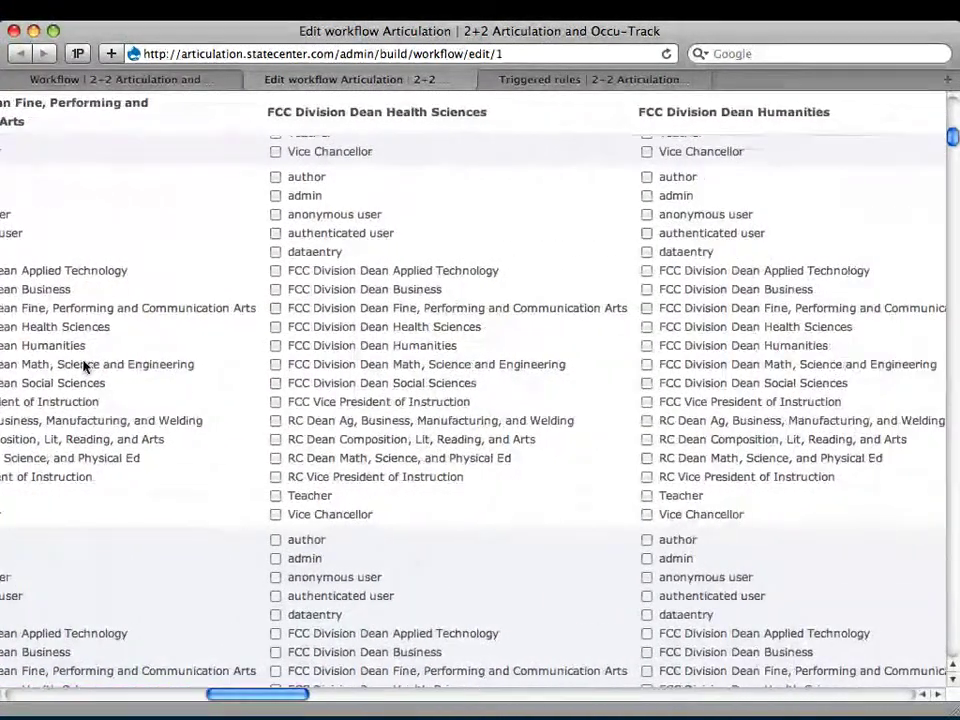
pyautogui.hscroll(18, 84, 366)
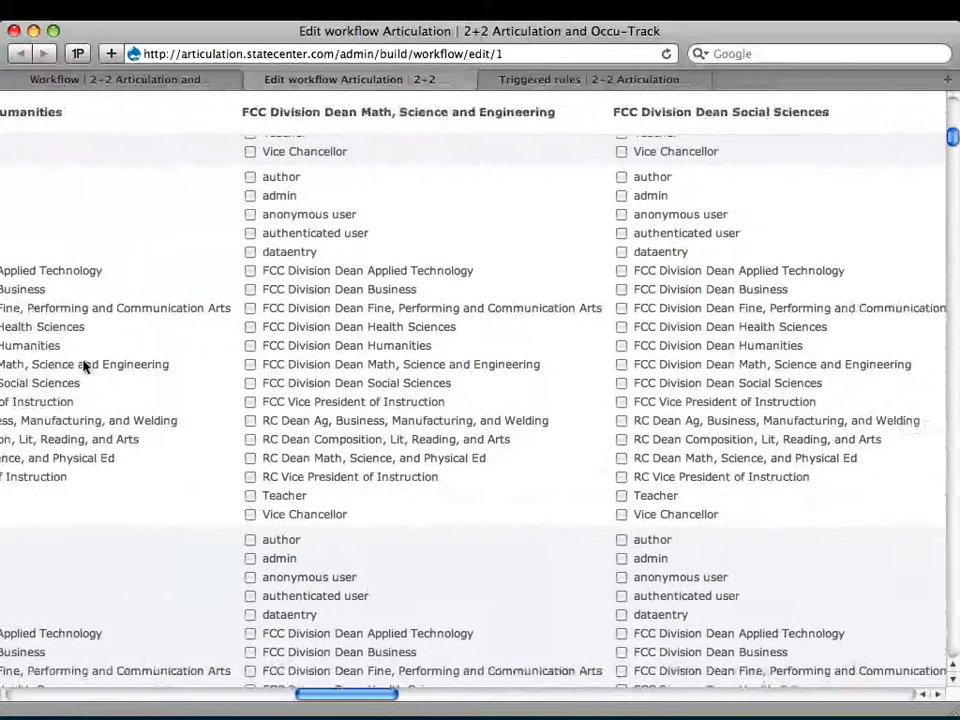
pyautogui.hscroll(5, 84, 366)
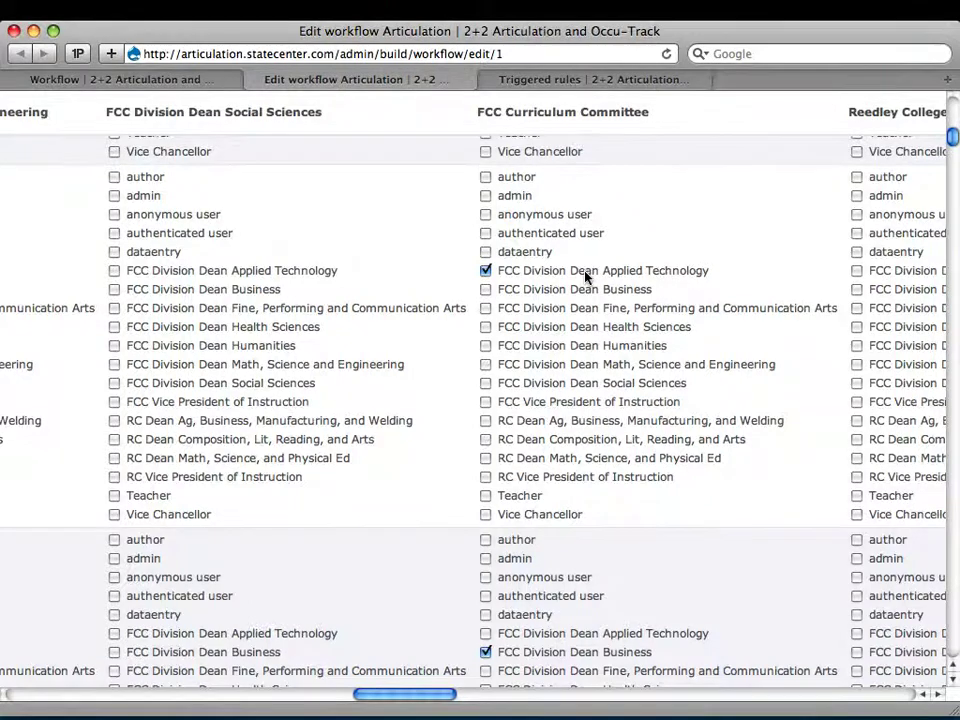
pyautogui.hscroll(-20, 586, 277)
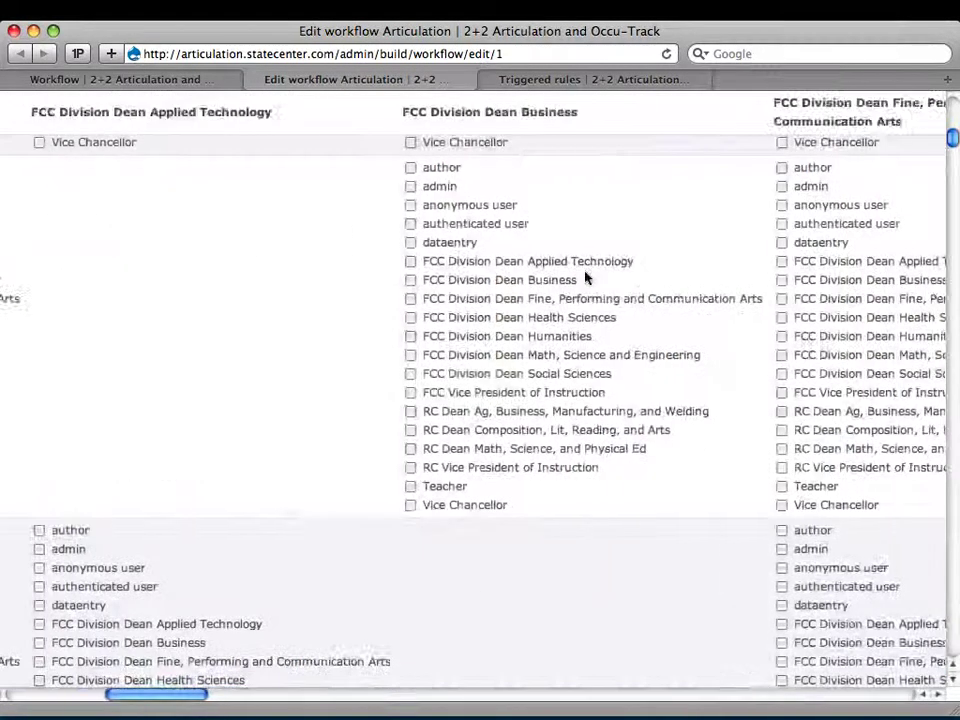
pyautogui.hscroll(-4, 586, 277)
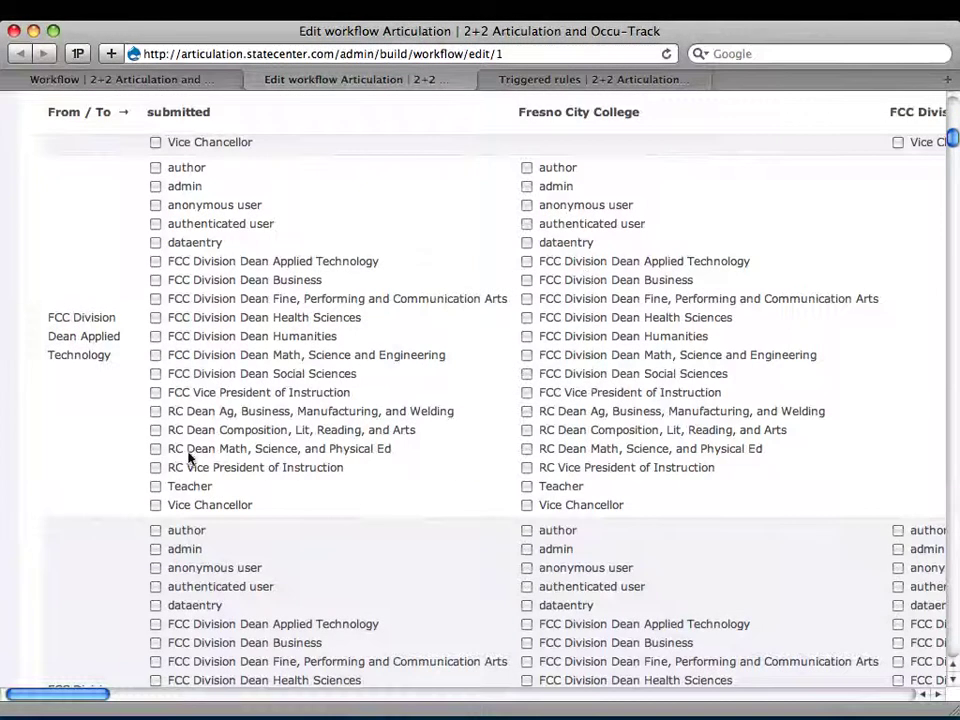
pyautogui.scroll(-15, 79, 361)
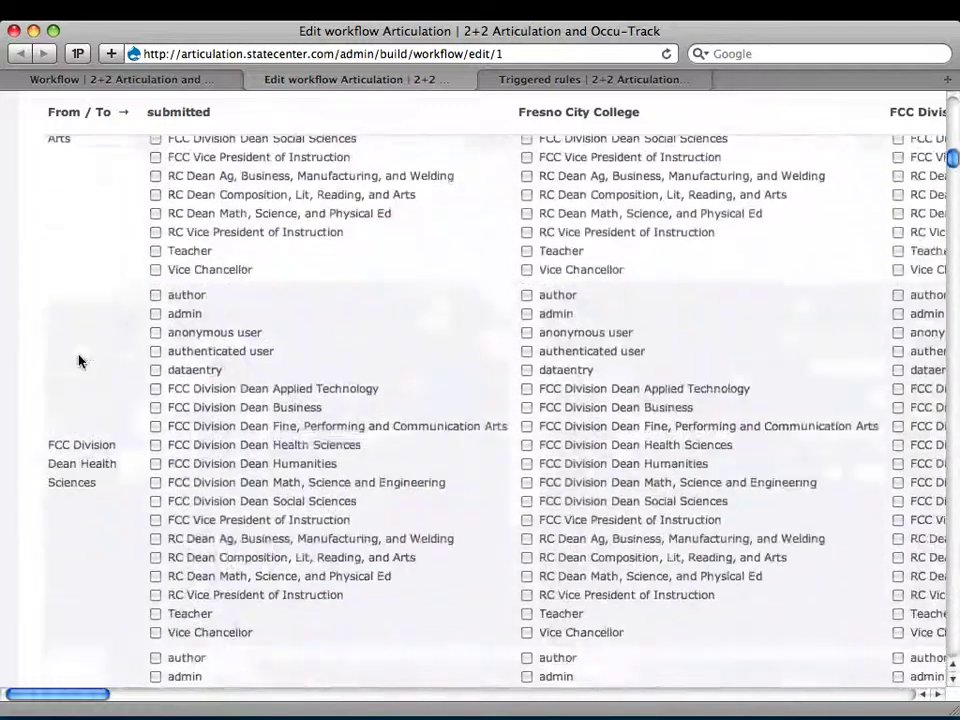
pyautogui.scroll(-15, 79, 361)
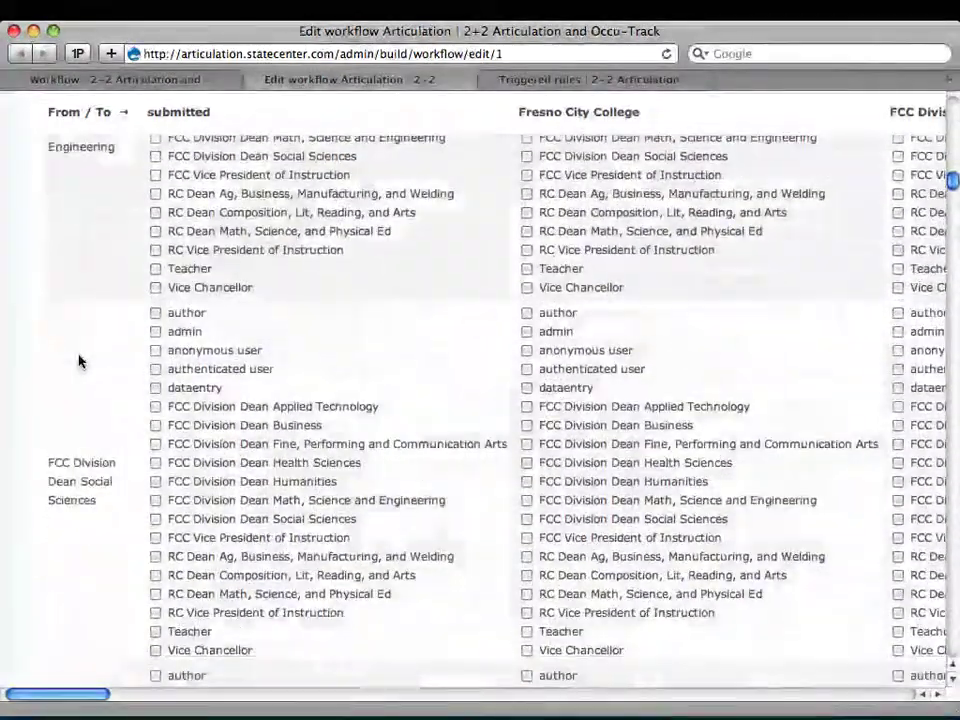
pyautogui.scroll(-15, 79, 361)
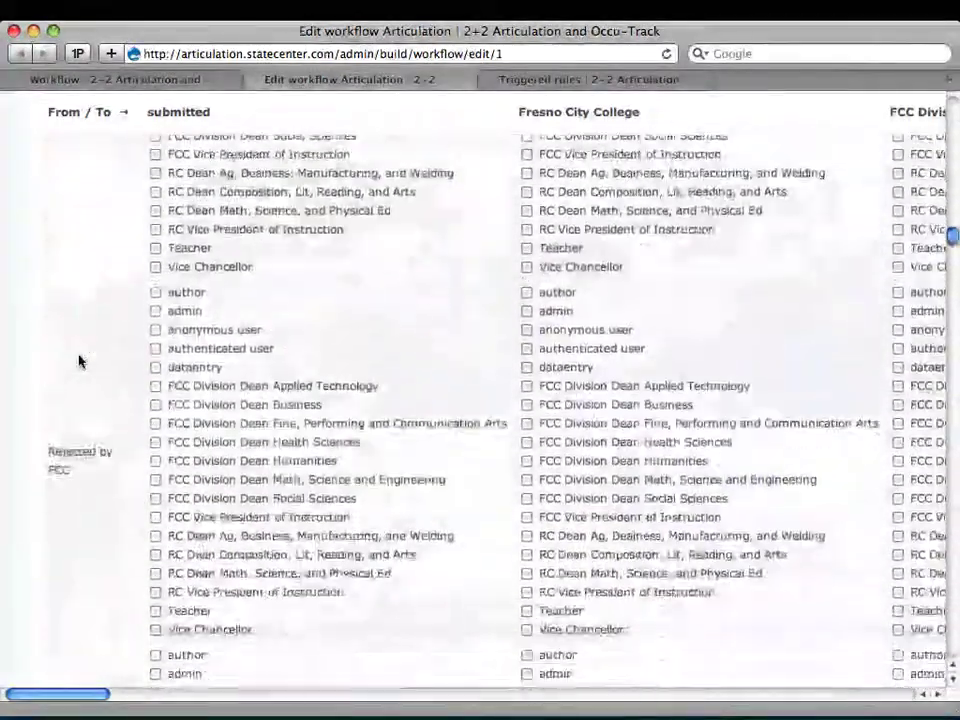
pyautogui.scroll(-15, 79, 361)
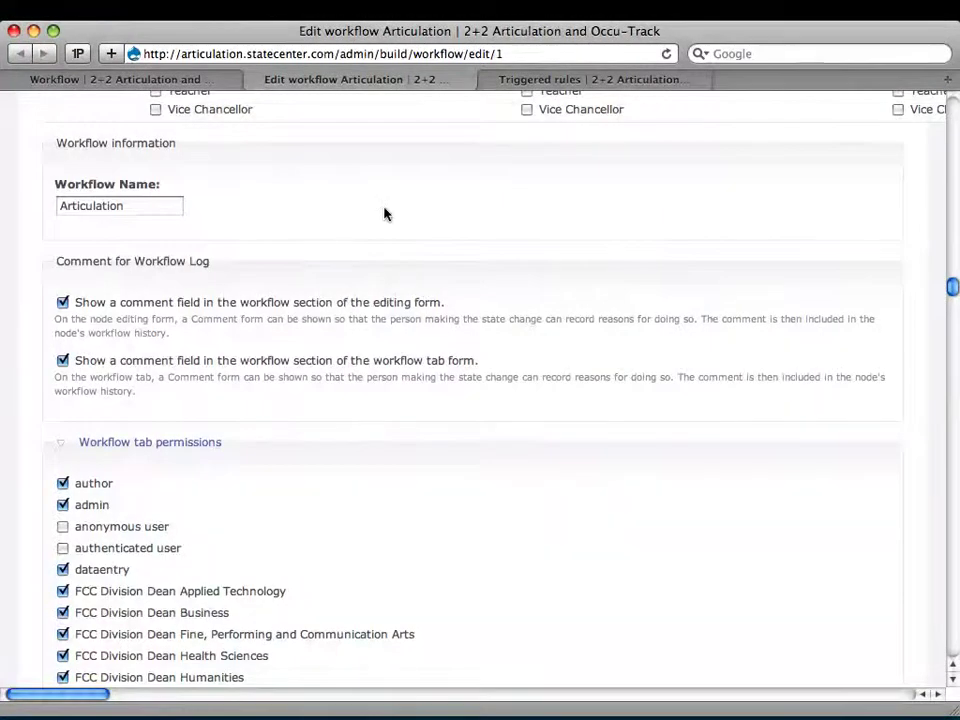
pyautogui.scroll(-15, 384, 214)
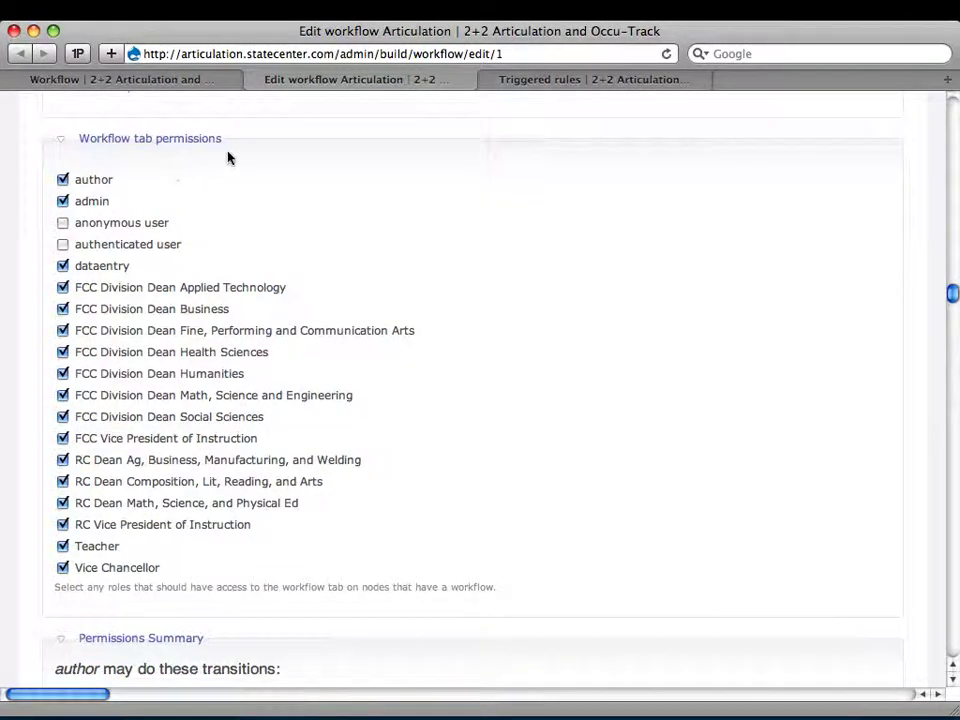
pyautogui.scroll(-3, 229, 156)
pyautogui.scroll(3, 238, 156)
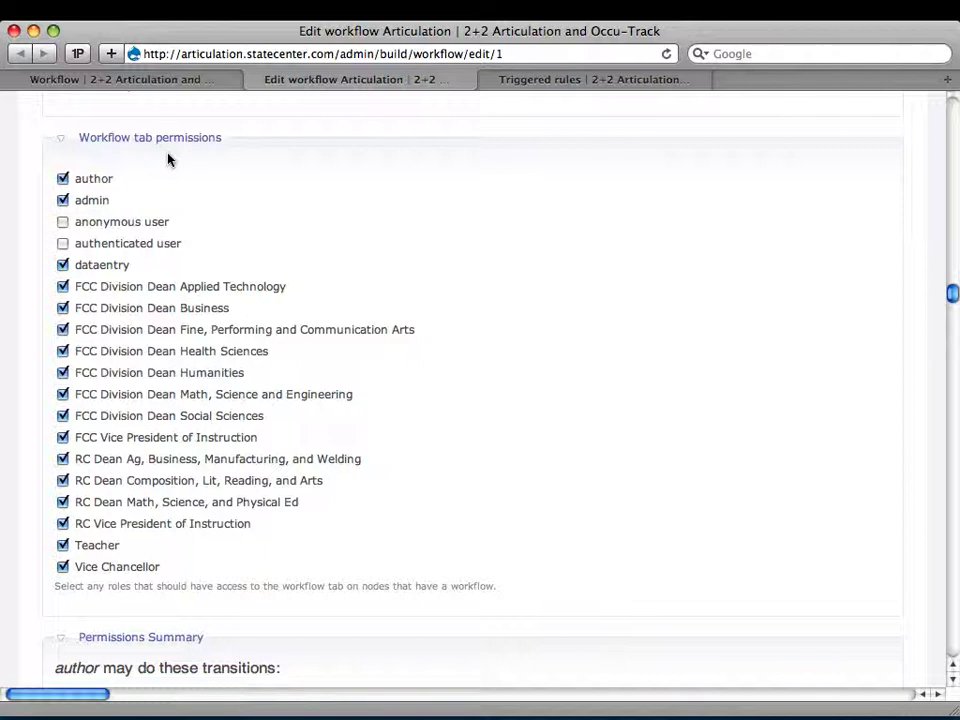
pyautogui.press('super+Tab')
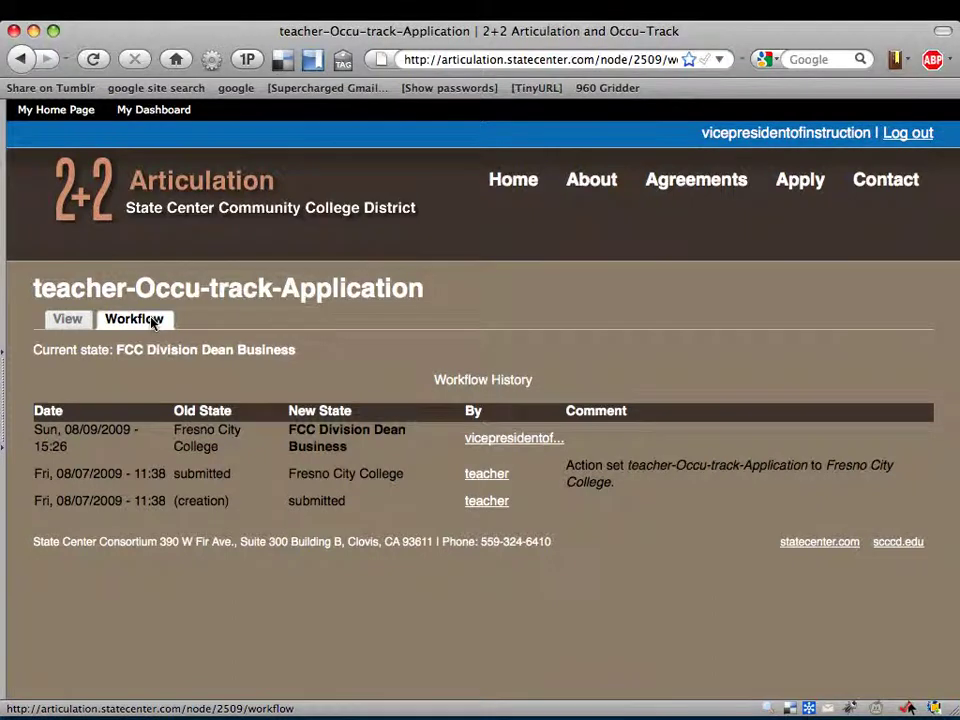
pyautogui.press('super+Tab')
pyautogui.press('super+Tab')
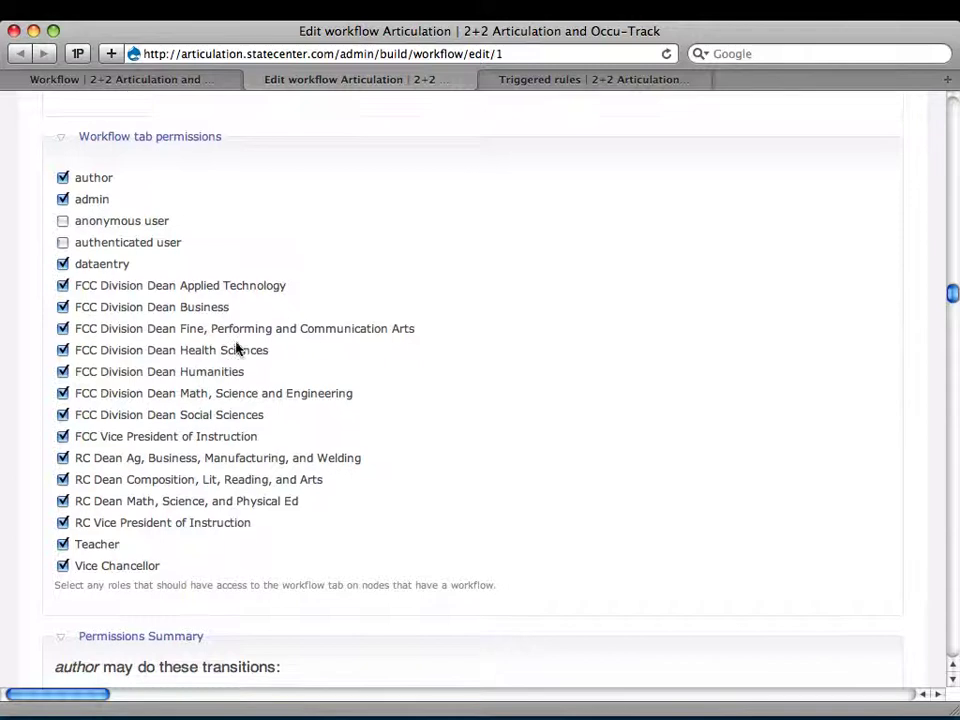
# Scroll past the Permissions Summary tables to the submitted state's access control, where no roles are ticked
pyautogui.scroll(-8, 236, 345)
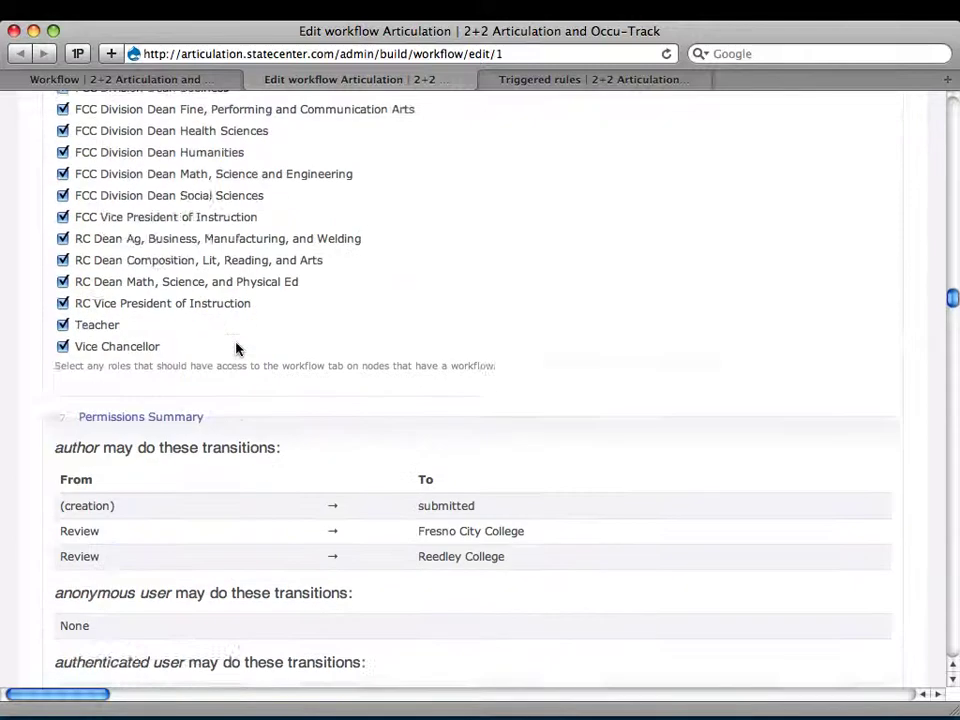
pyautogui.scroll(-10, 236, 348)
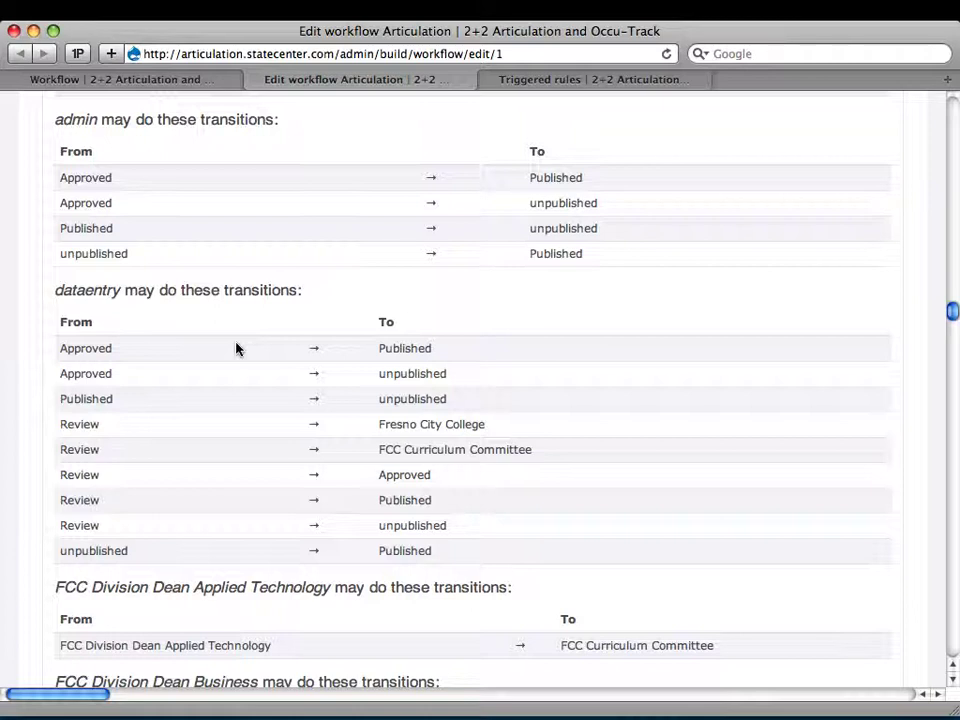
pyautogui.scroll(-4, 236, 348)
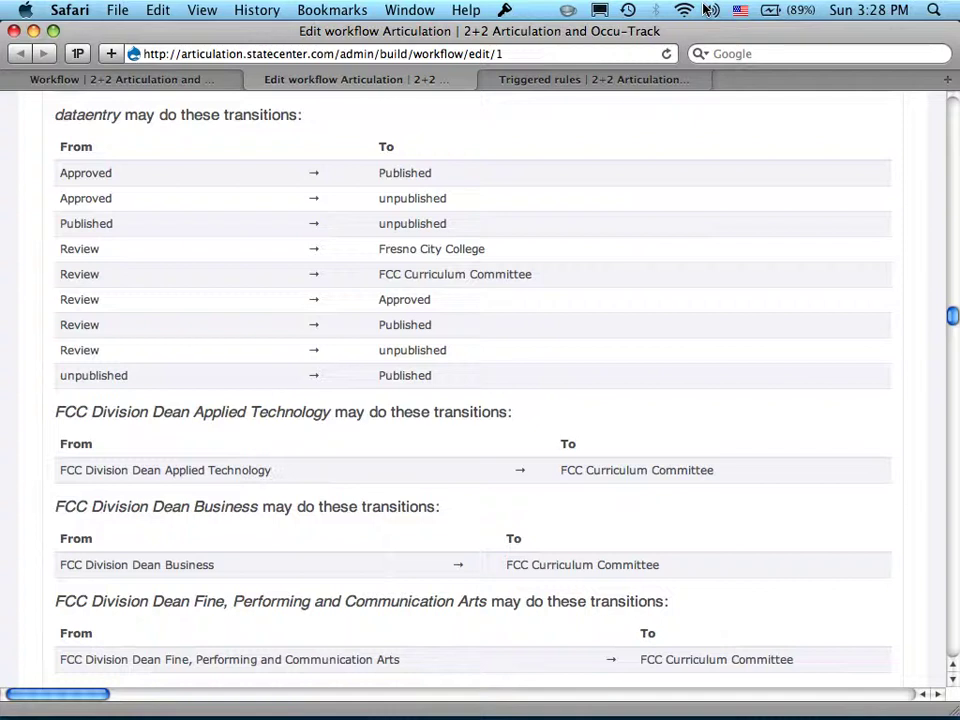
pyautogui.scroll(-1, 337, 490)
pyautogui.scroll(-12, 336, 488)
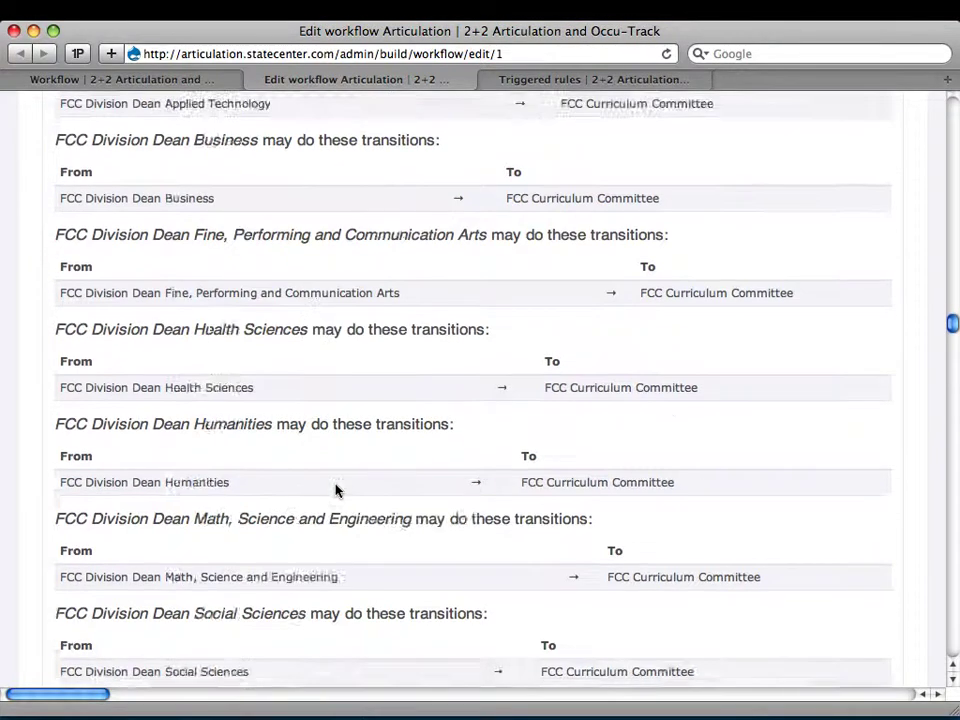
pyautogui.scroll(-10, 336, 488)
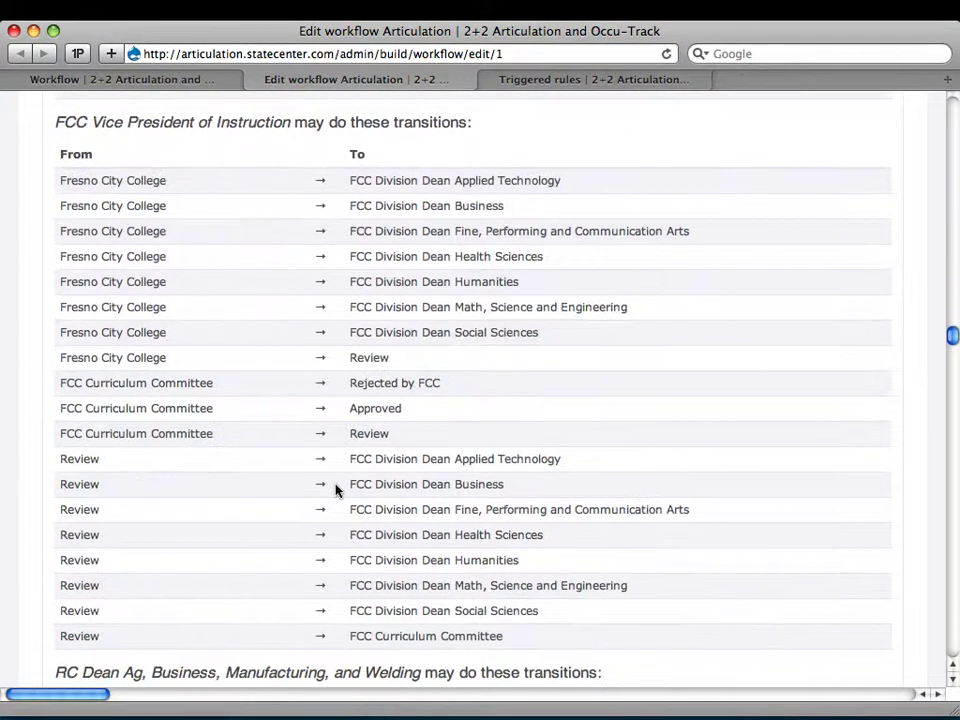
pyautogui.scroll(-12, 336, 490)
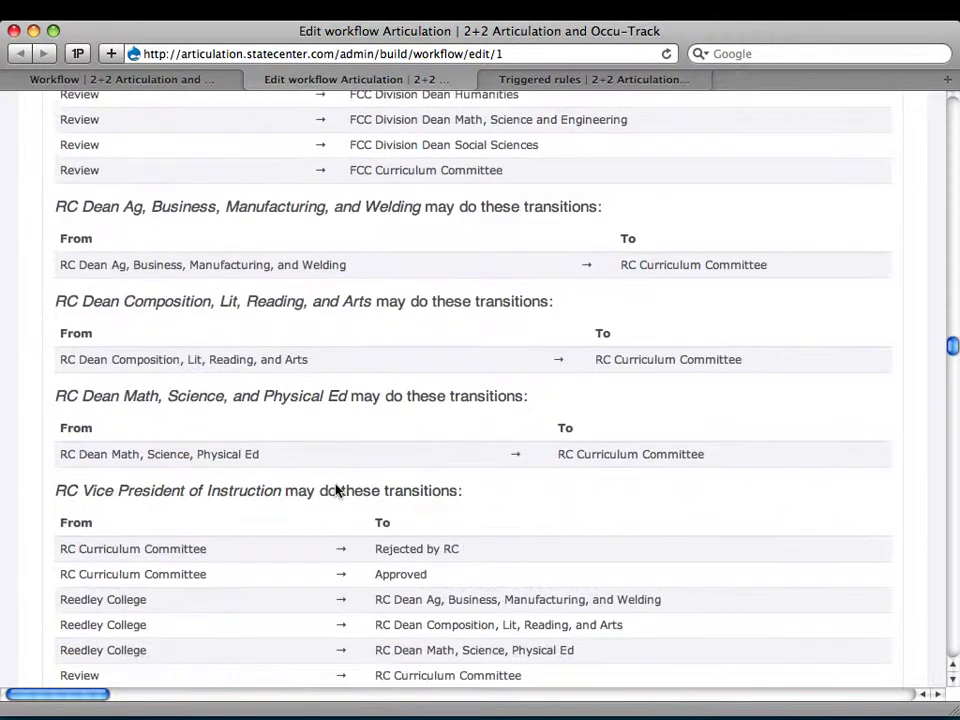
pyautogui.scroll(-8, 336, 490)
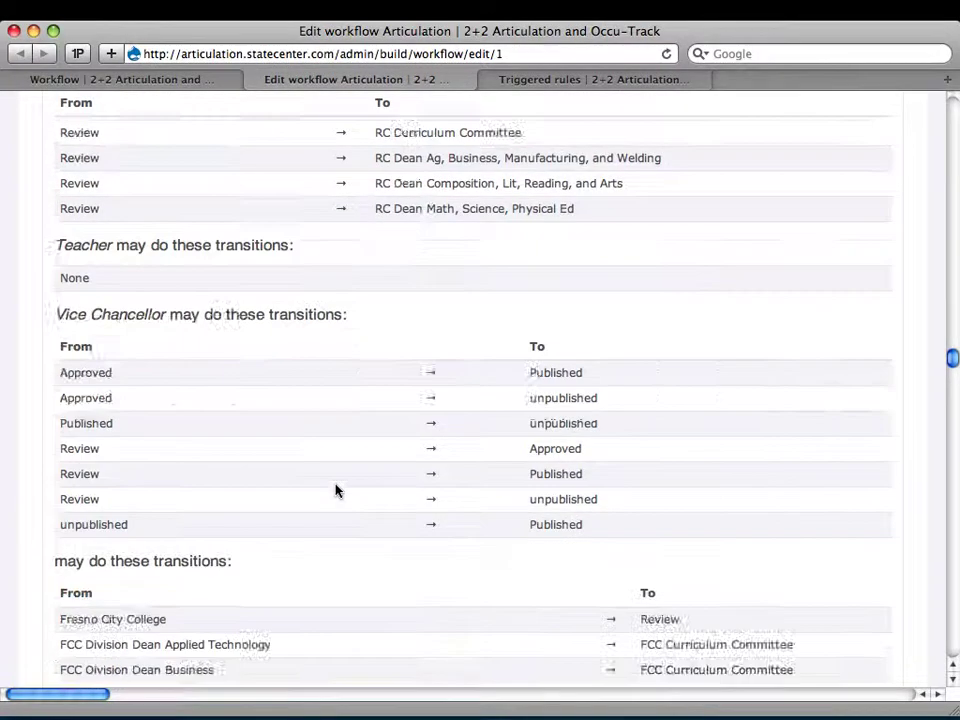
pyautogui.scroll(-6, 336, 490)
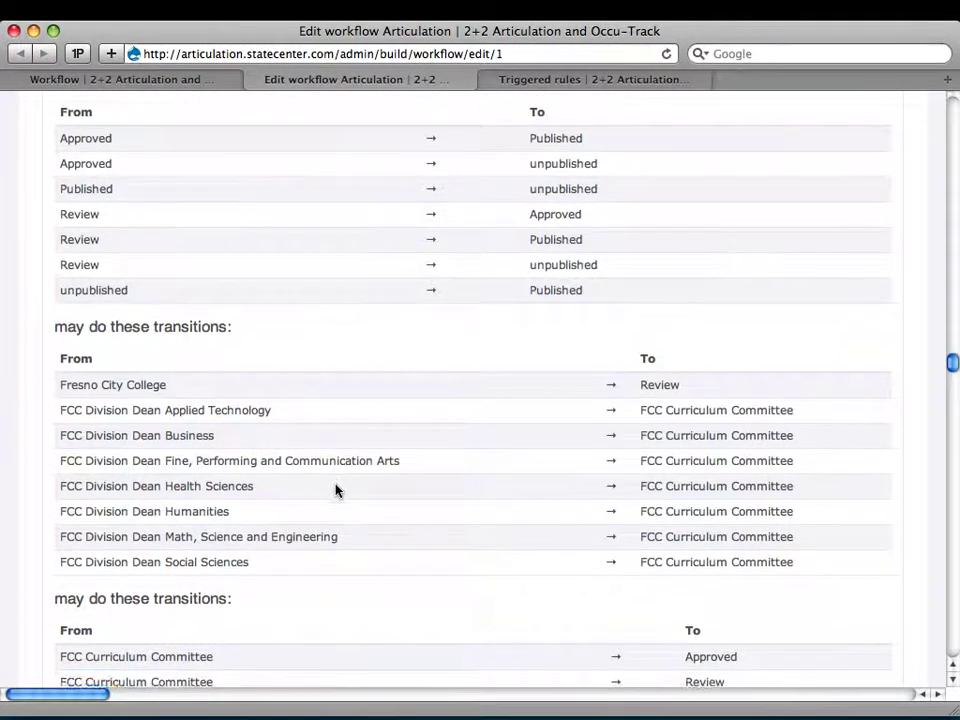
pyautogui.scroll(-6, 336, 490)
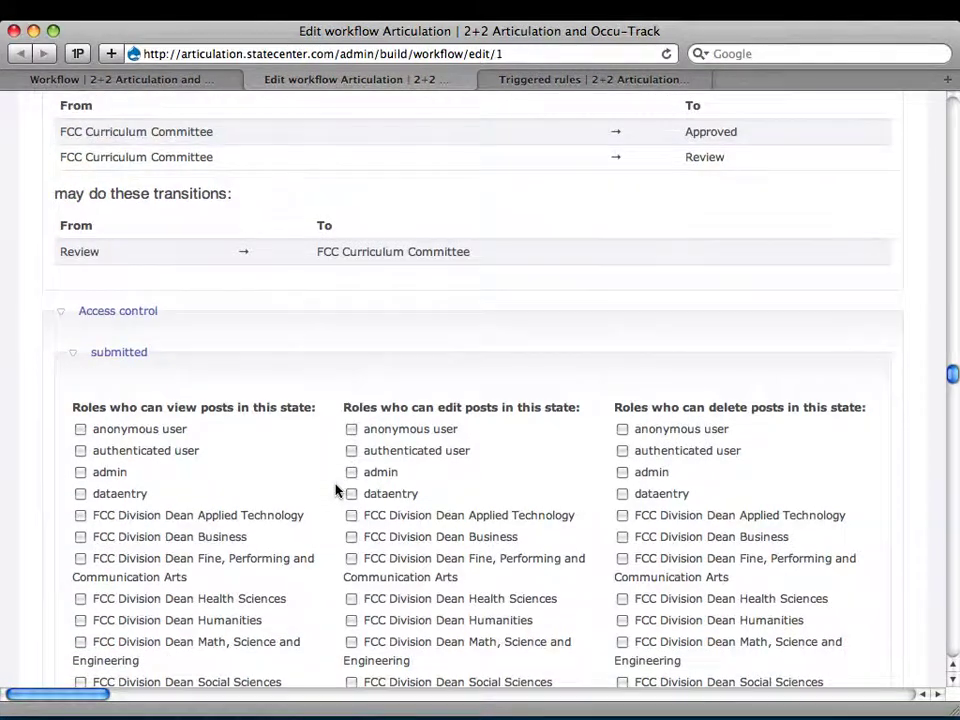
# Review each state's access control roles, then bring up the Keynote approval-route flowchart
pyautogui.scroll(-12, 336, 490)
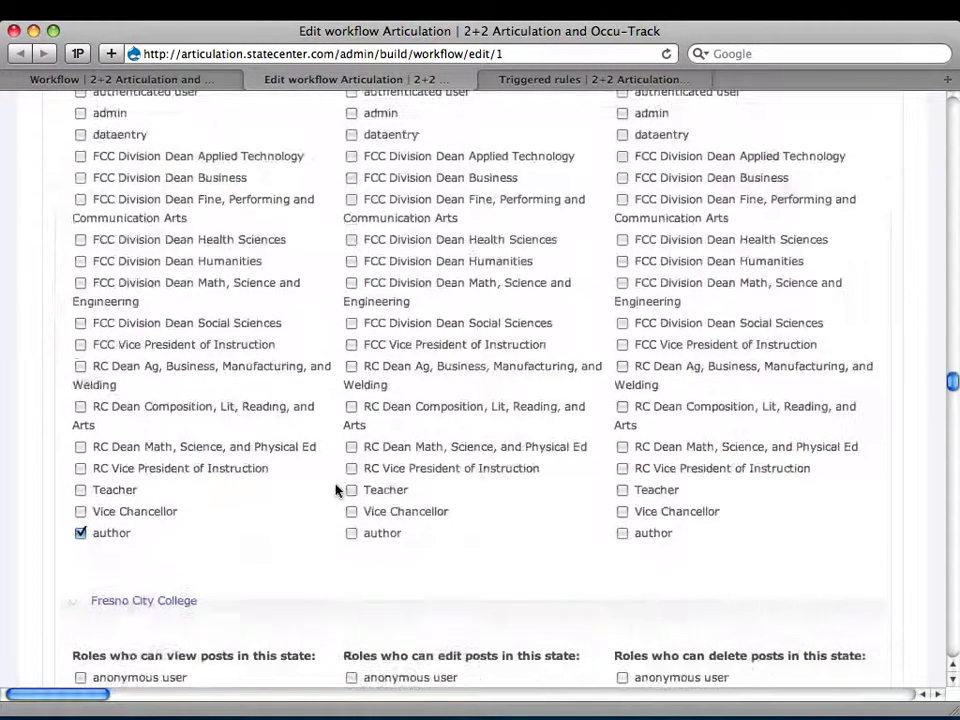
pyautogui.scroll(-3, 336, 490)
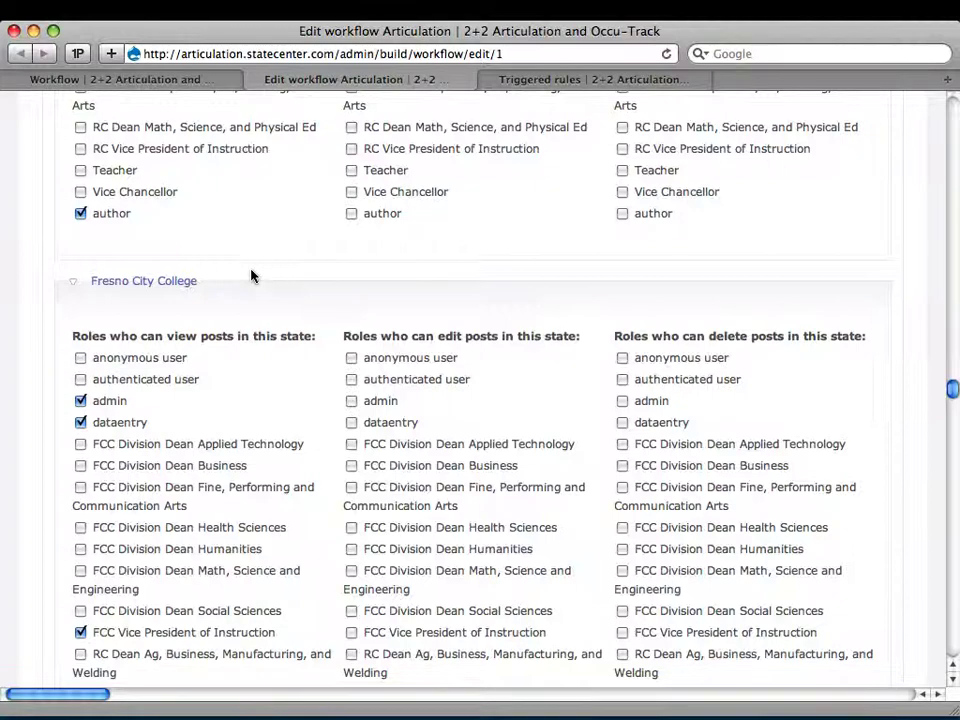
pyautogui.scroll(-10, 251, 276)
pyautogui.scroll(-11, 251, 276)
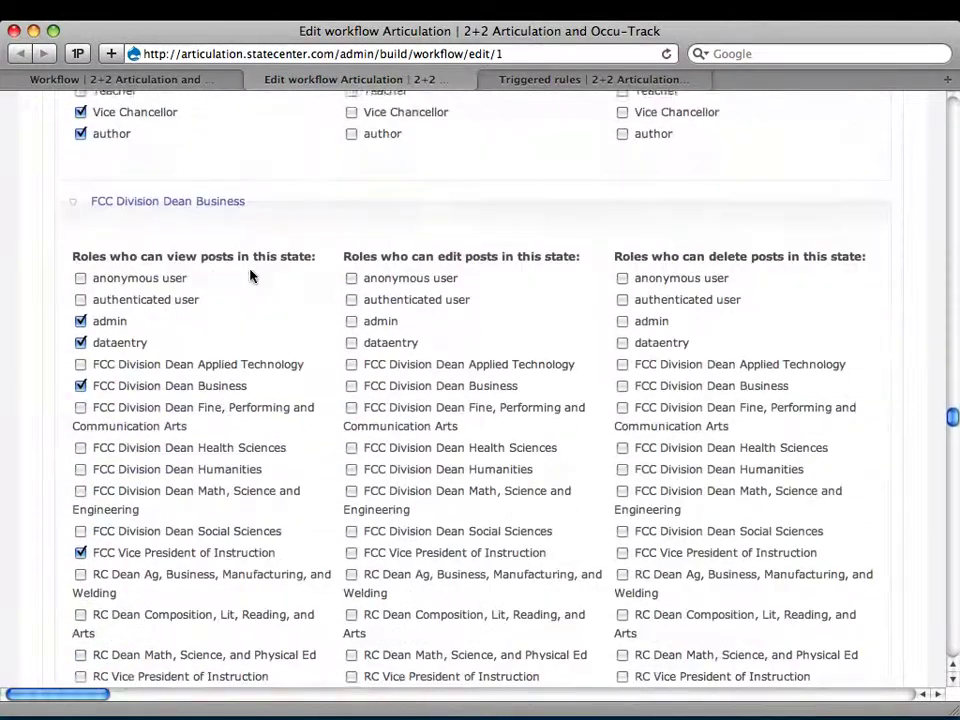
pyautogui.scroll(-7, 251, 276)
pyautogui.scroll(-14, 251, 276)
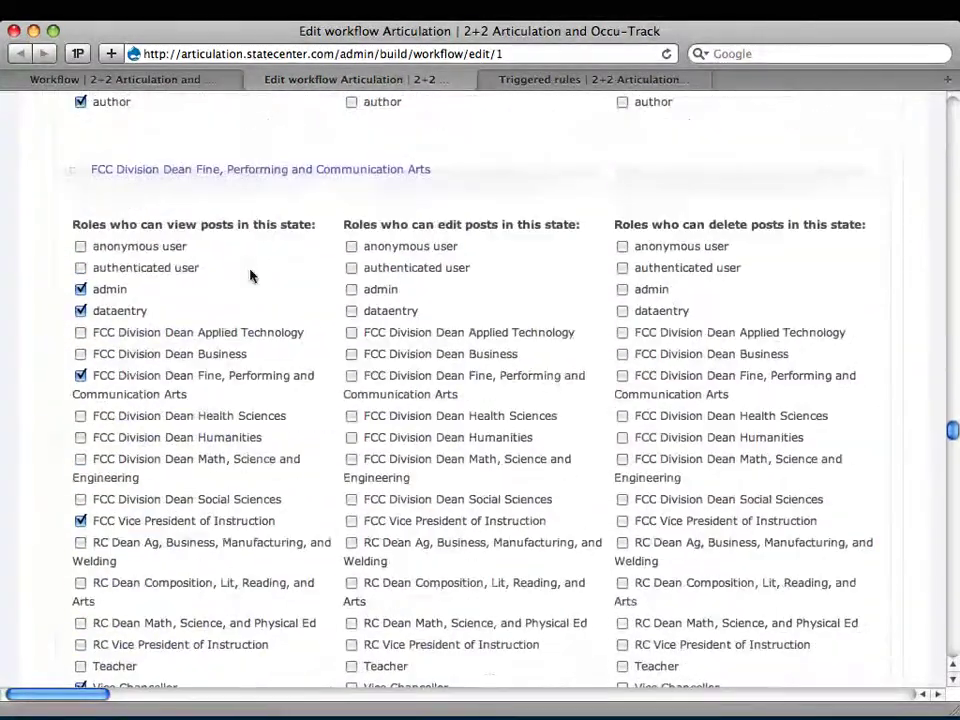
pyautogui.scroll(-12, 251, 276)
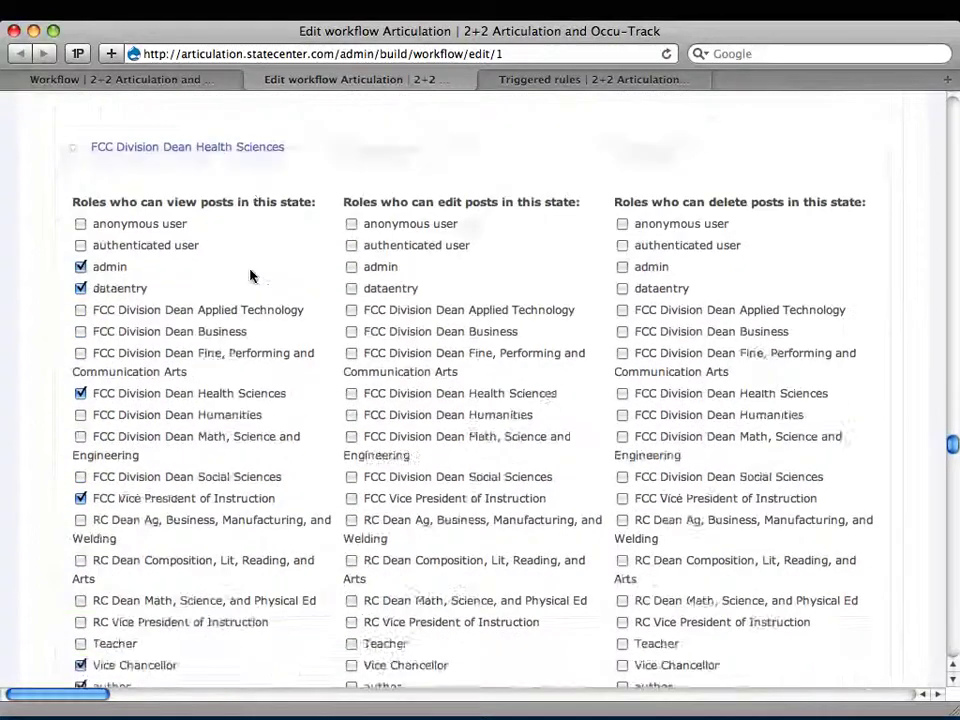
pyautogui.scroll(-12, 251, 276)
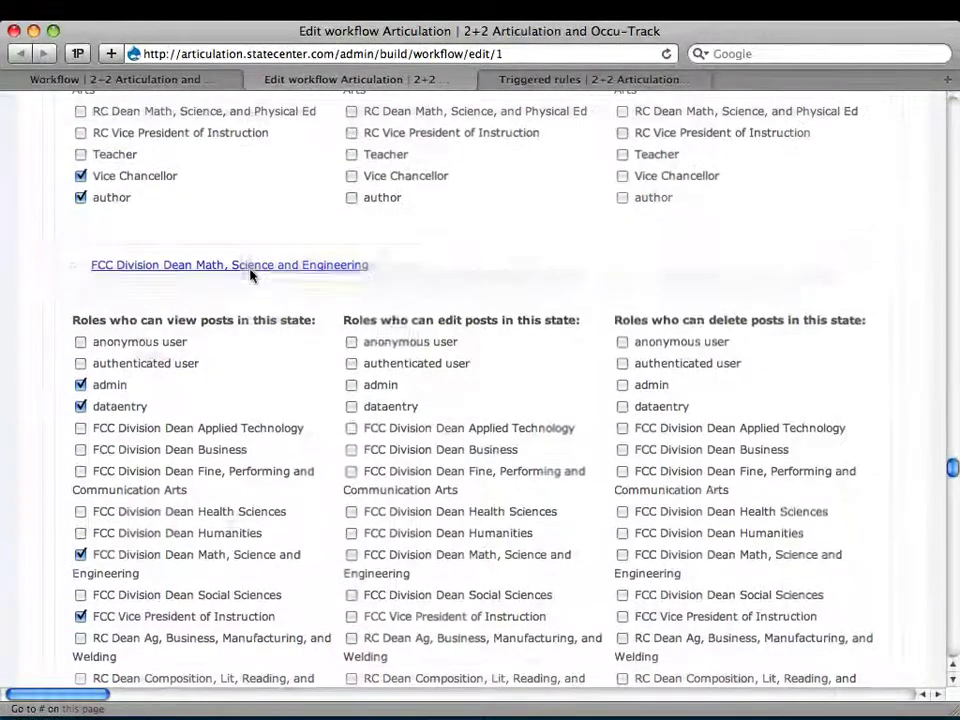
pyautogui.press('super+Tab')
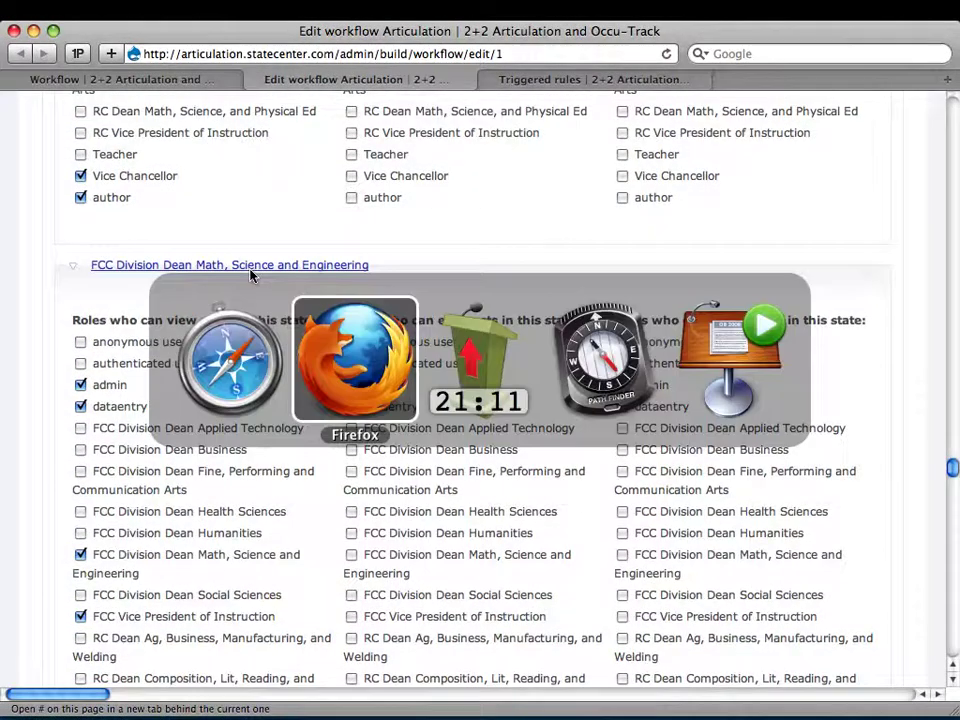
pyautogui.press('super+Tab')
pyautogui.press('super+Tab')
pyautogui.press('super+Tab')
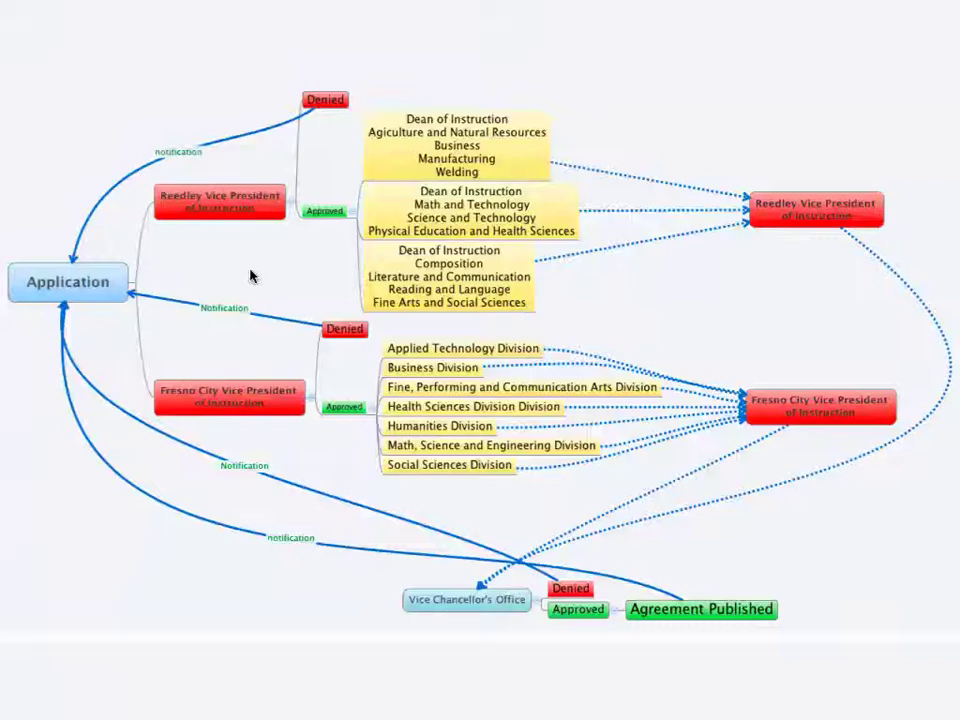
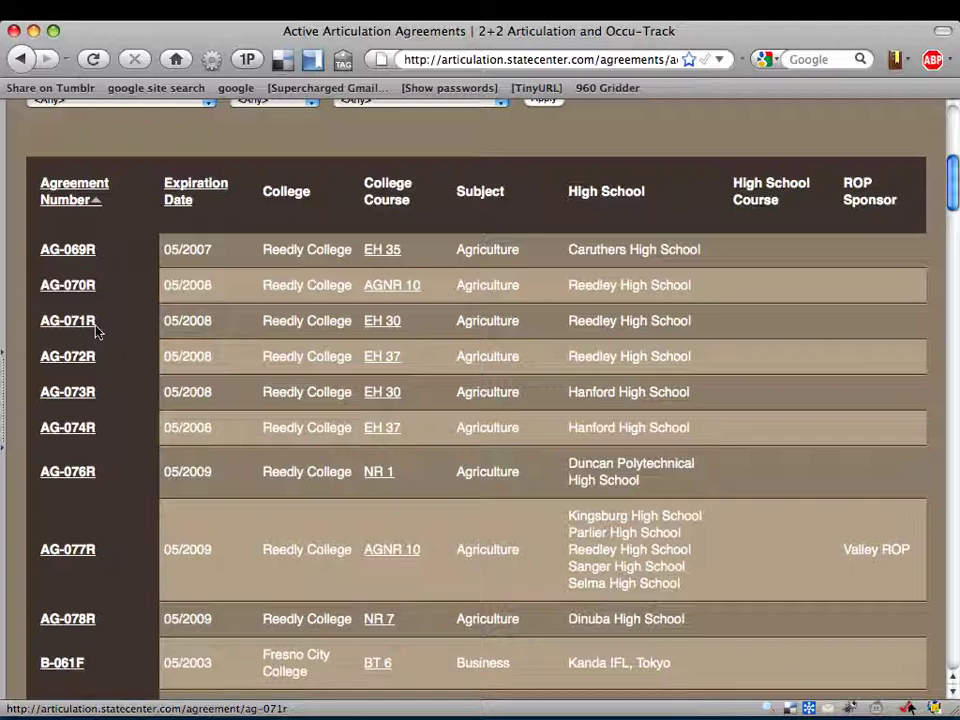
# Leave the agreements page and bring up the Drupal admin's Triggered rules page in Safari
pyautogui.scroll(10, 96, 330)
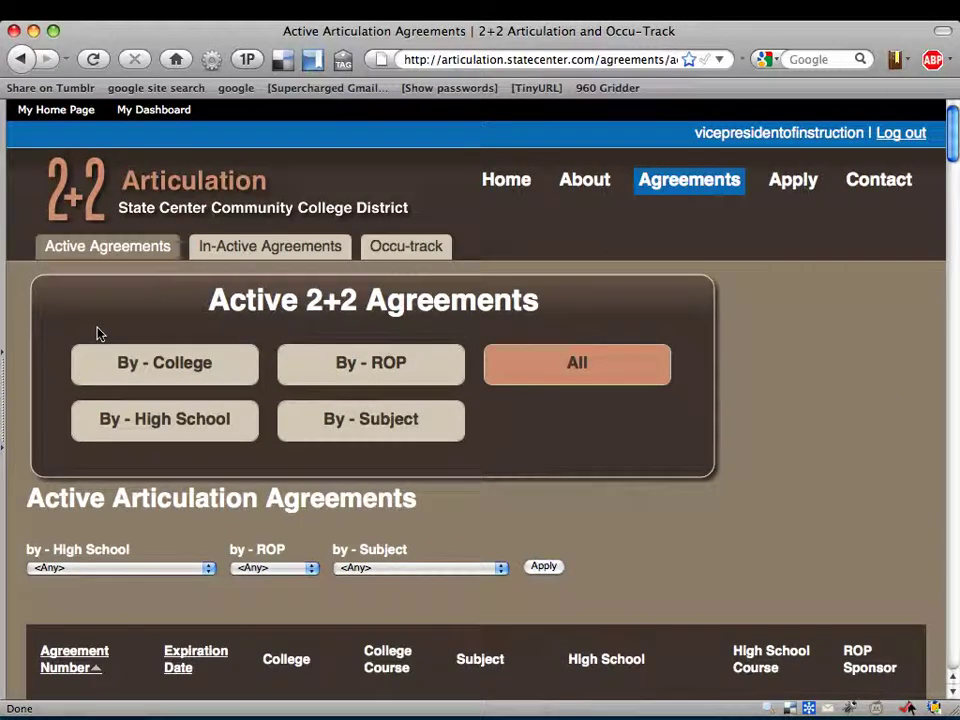
pyautogui.press('super+Tab')
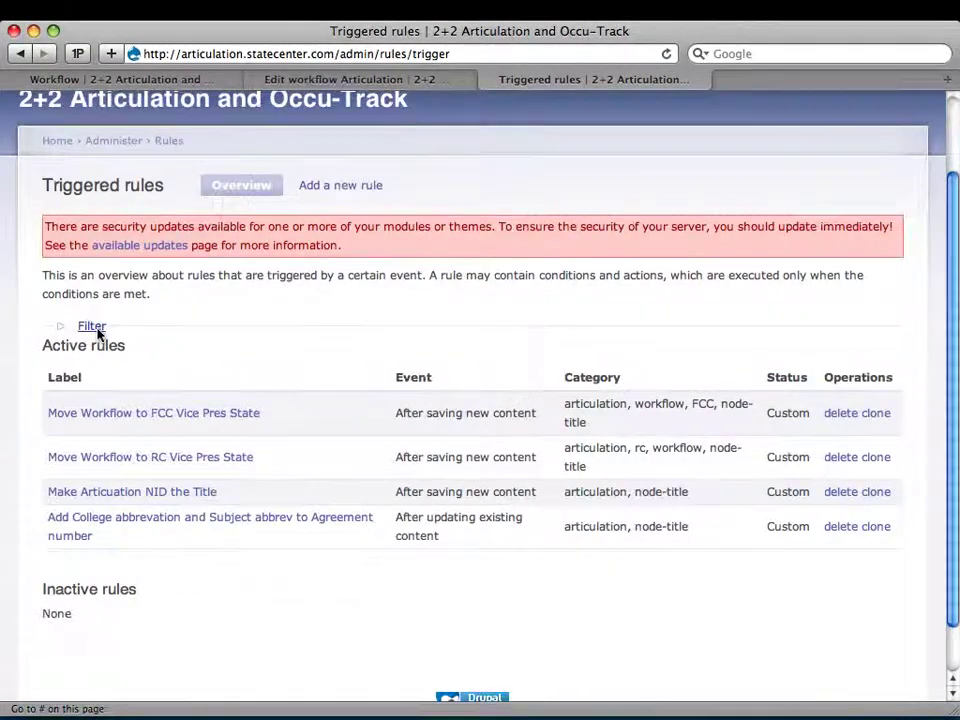
# Open Content management's Content types list in a new tab and bring it forward
pyautogui.scroll(3, 97, 333)
pyautogui.moveTo(78, 107)
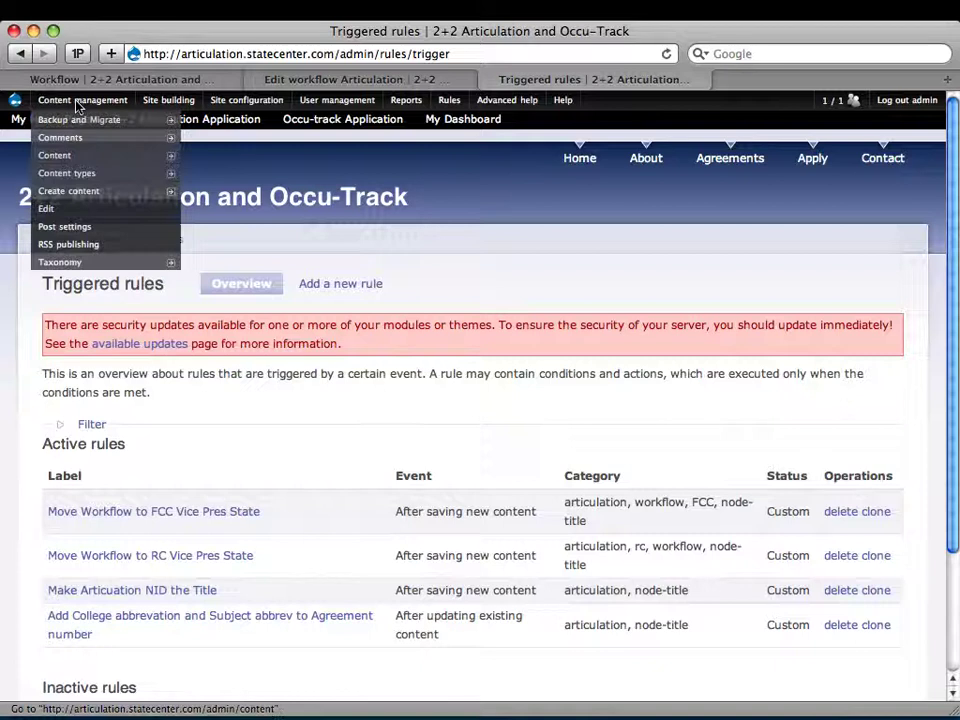
pyautogui.moveTo(64, 156)
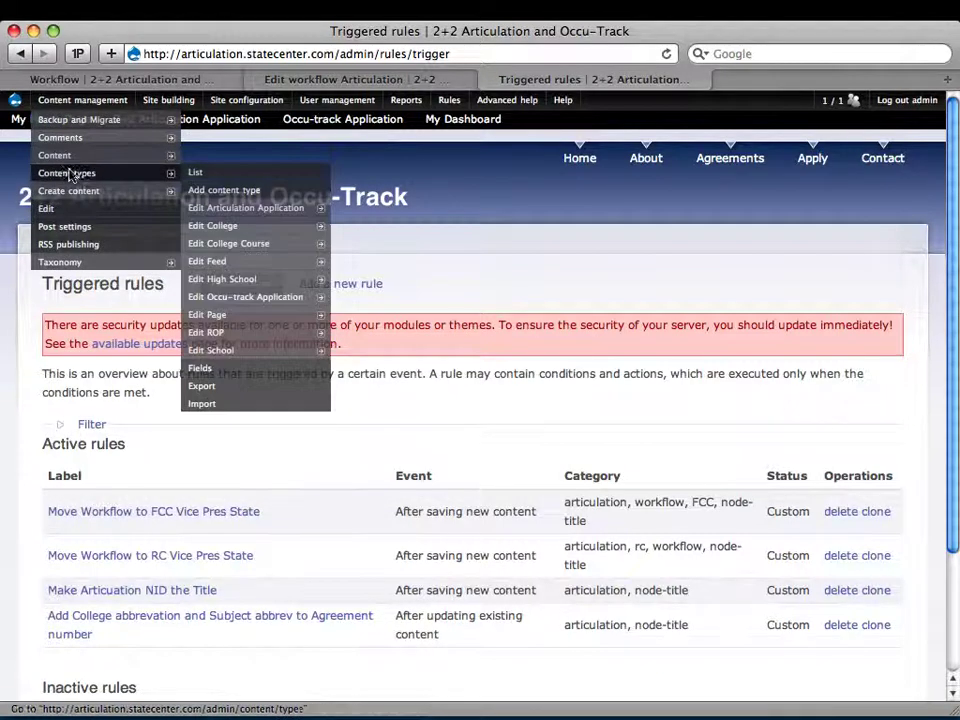
pyautogui.keyDown('super'); pyautogui.click(70, 173); pyautogui.keyUp('super')
pyautogui.hotkey('ctrl', 'Tab')
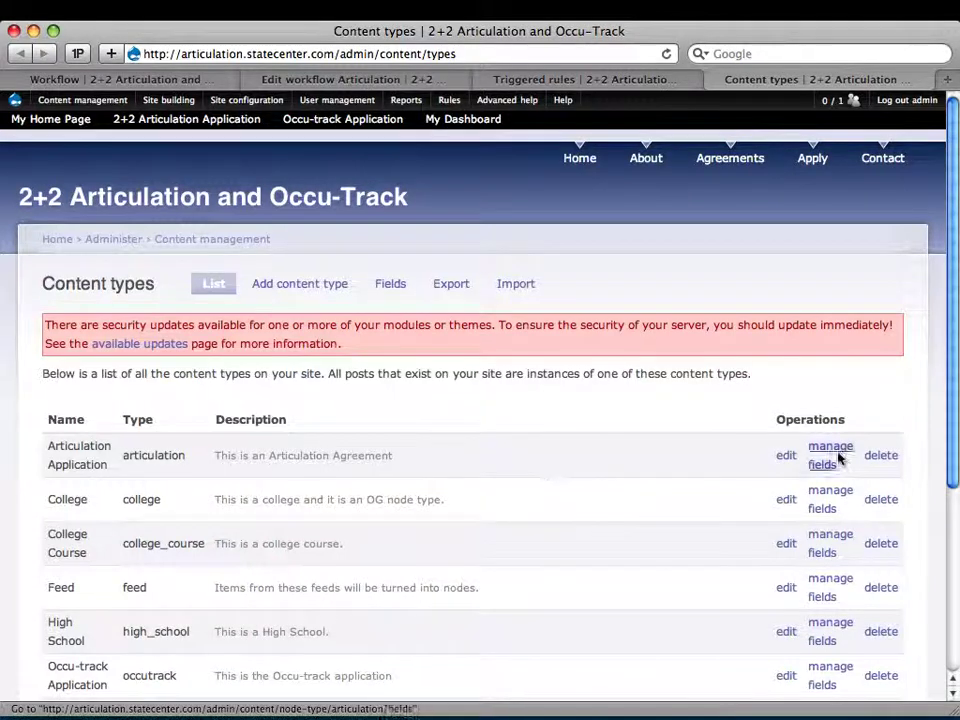
# Edit the Articulation Application content type and review its automatic title generation pattern
pyautogui.click(787, 457)
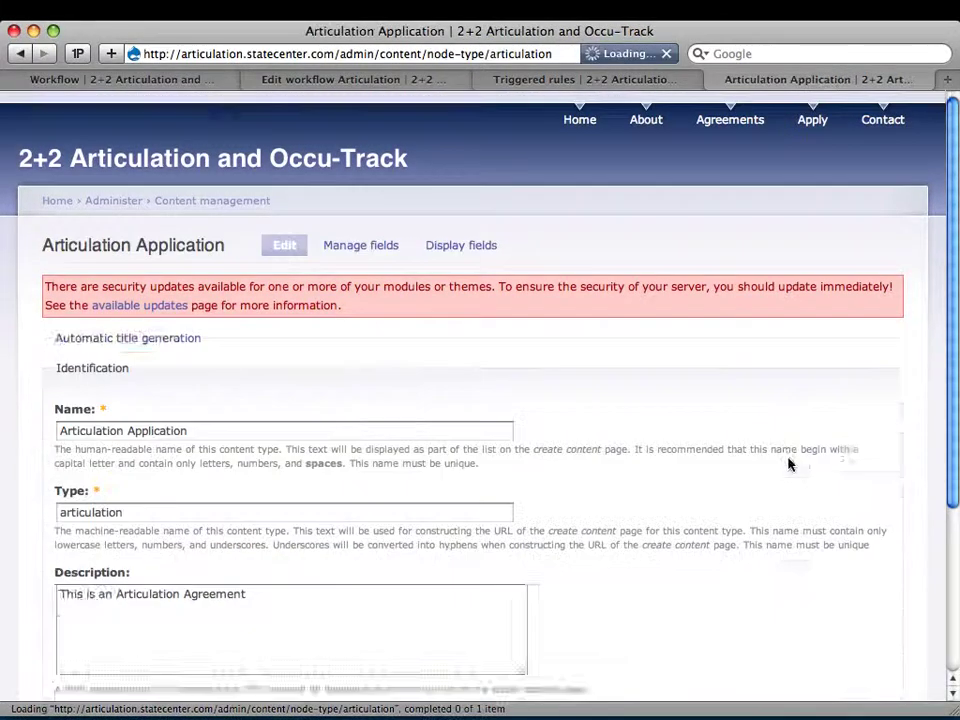
pyautogui.scroll(-3, 392, 437)
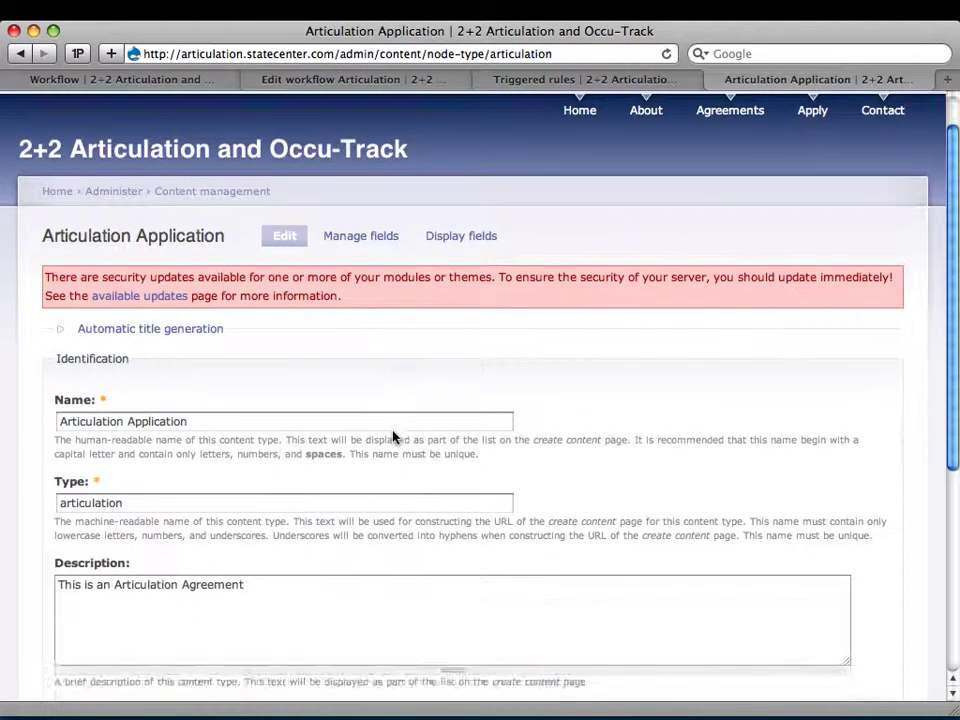
pyautogui.click(160, 234)
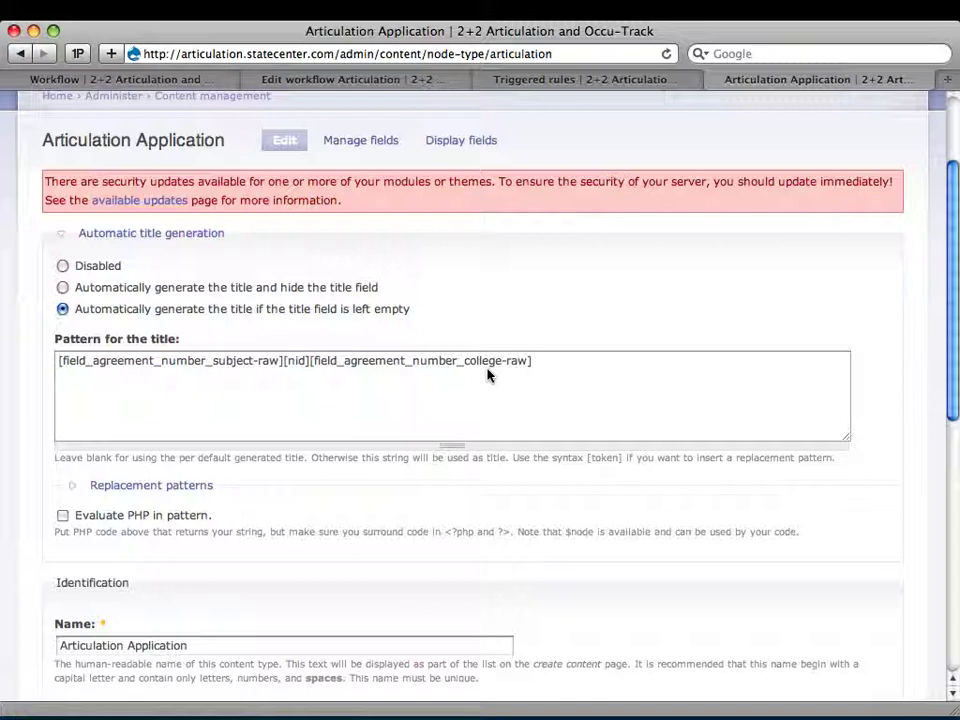
pyautogui.scroll(-2, 500, 370)
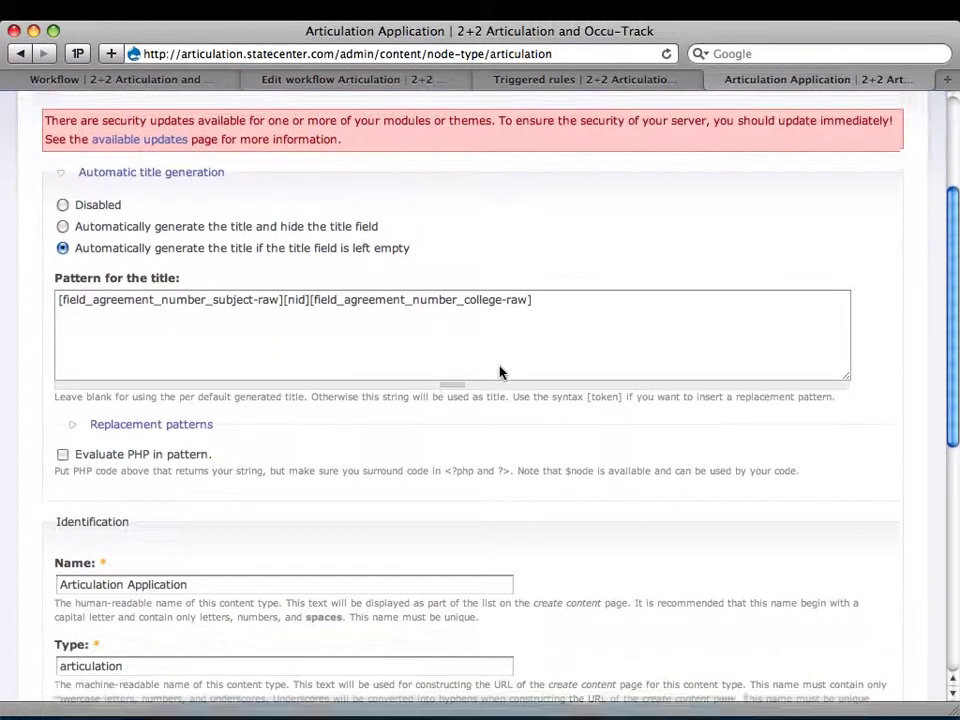
pyautogui.scroll(3, 208, 300)
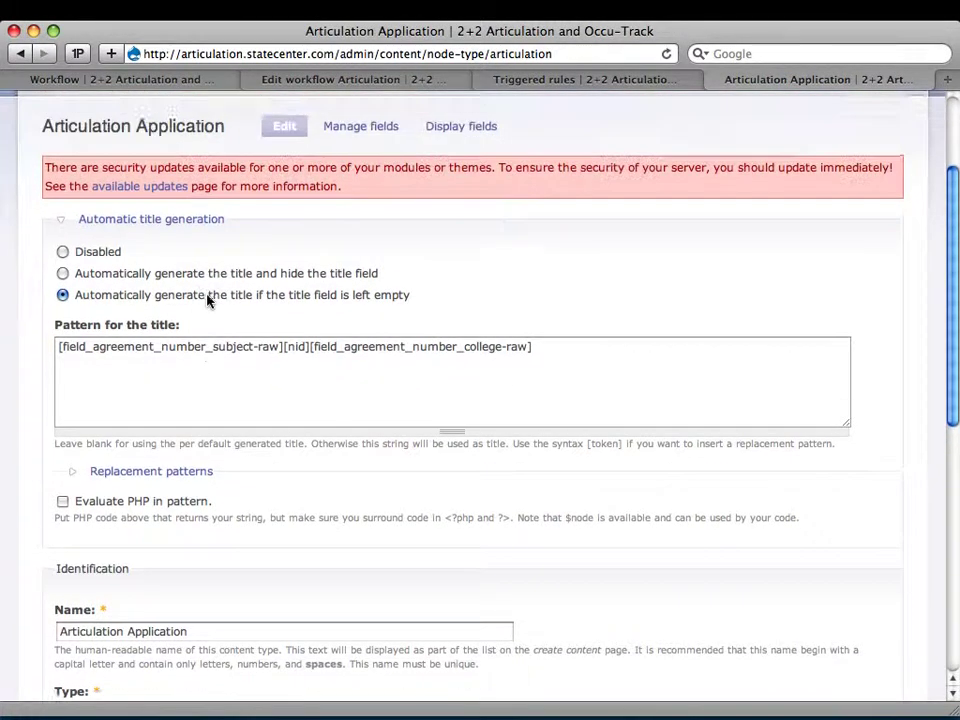
pyautogui.scroll(-4, 208, 300)
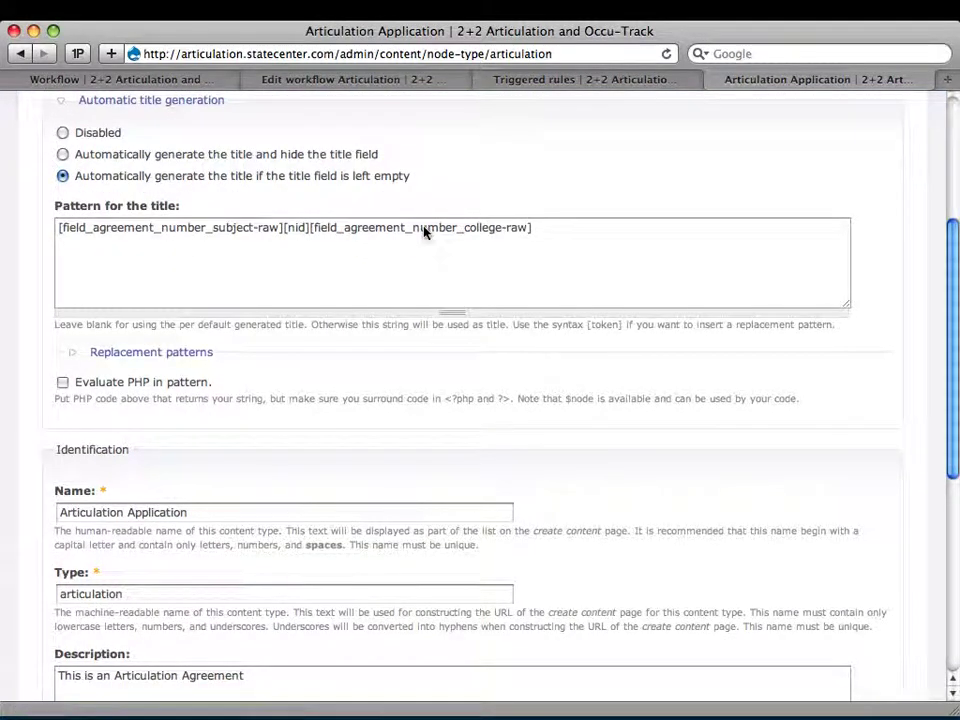
pyautogui.scroll(2, 424, 232)
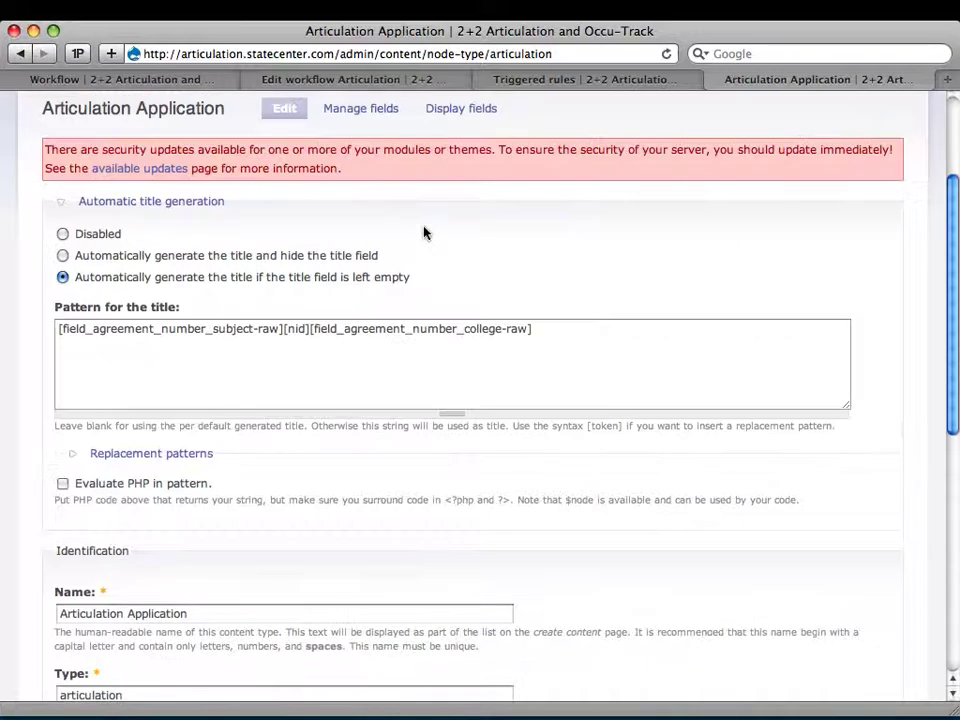
pyautogui.scroll(2, 334, 256)
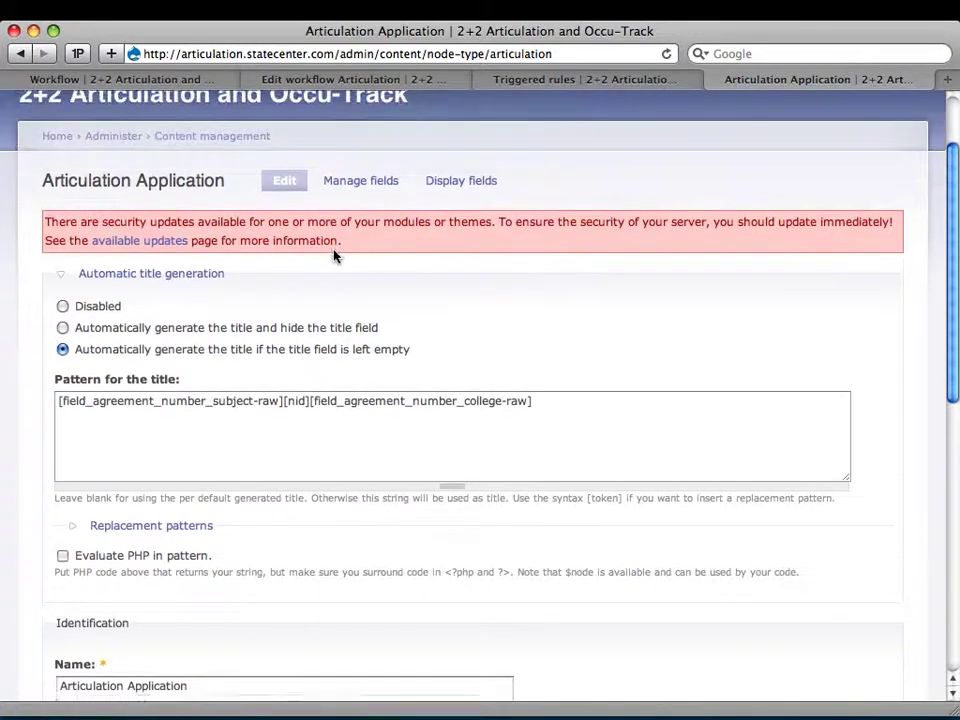
pyautogui.scroll(1, 334, 256)
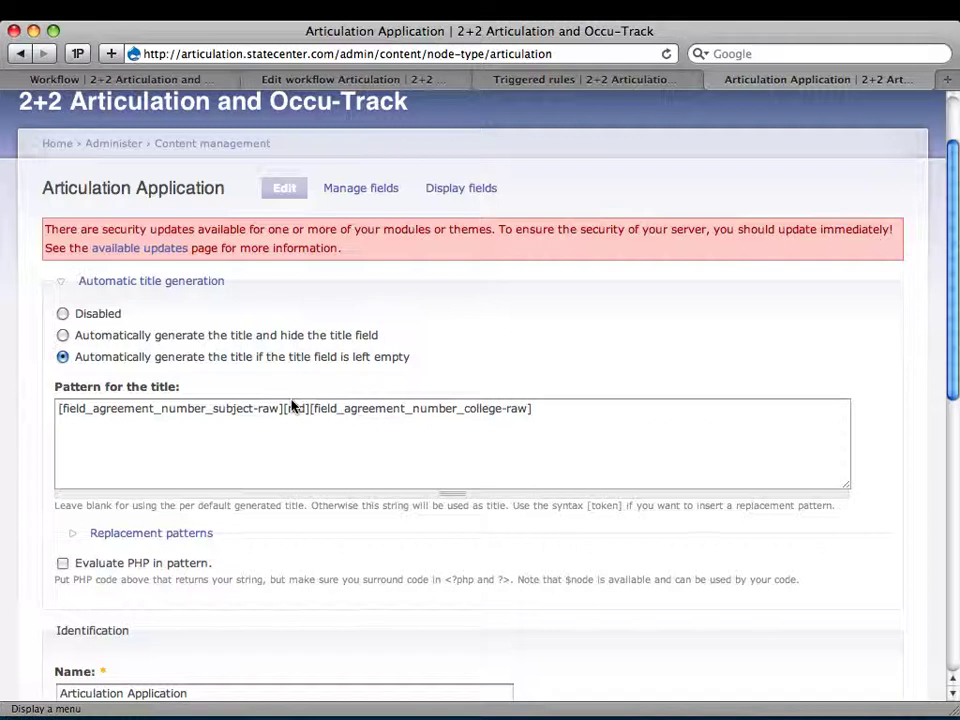
pyautogui.hotkey('ctrl', 'Tab')
pyautogui.hotkey('ctrl', 'Tab')
pyautogui.hotkey('ctrl', 'Tab')
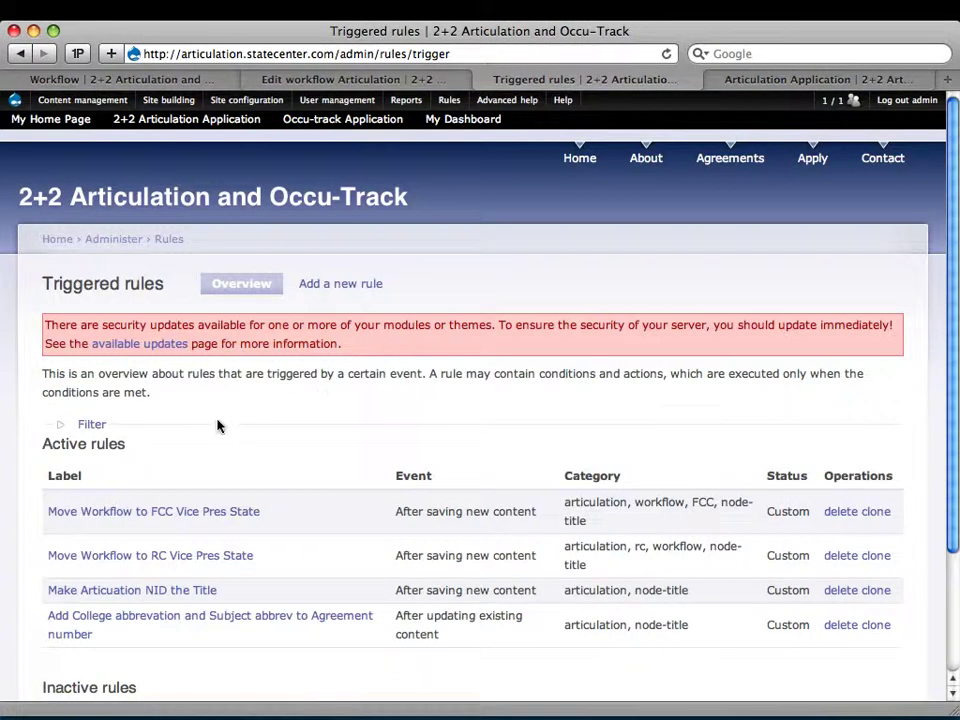
# Inspect the Make Articuation NID the Title rule's PHP action calling auto_nodetitle_set_title
pyautogui.scroll(-1, 216, 424)
pyautogui.scroll(-1, 217, 426)
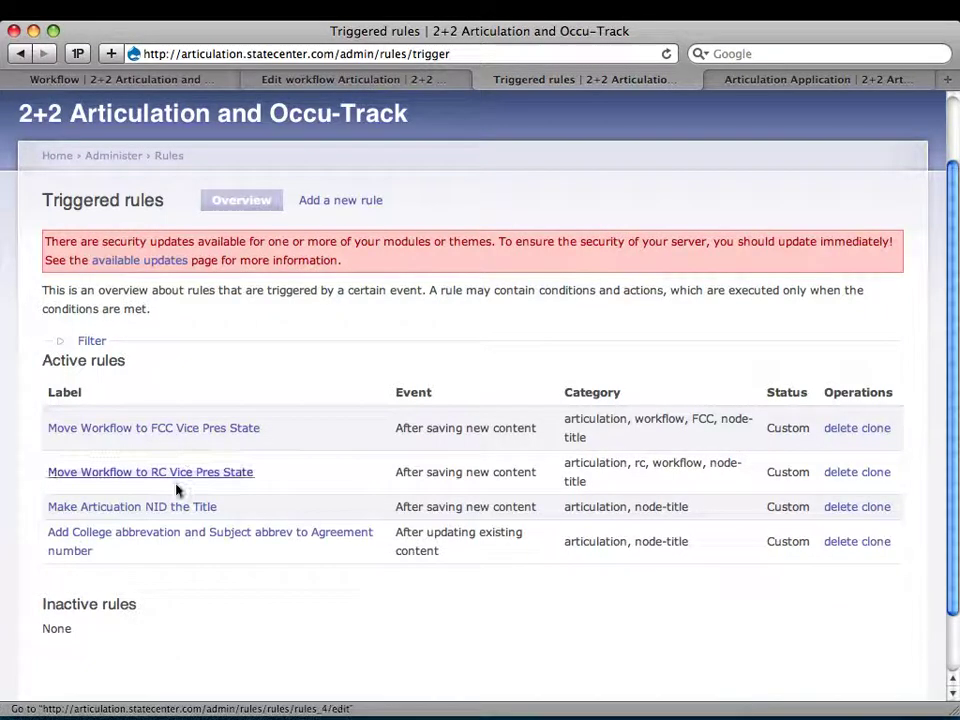
pyautogui.click(175, 508)
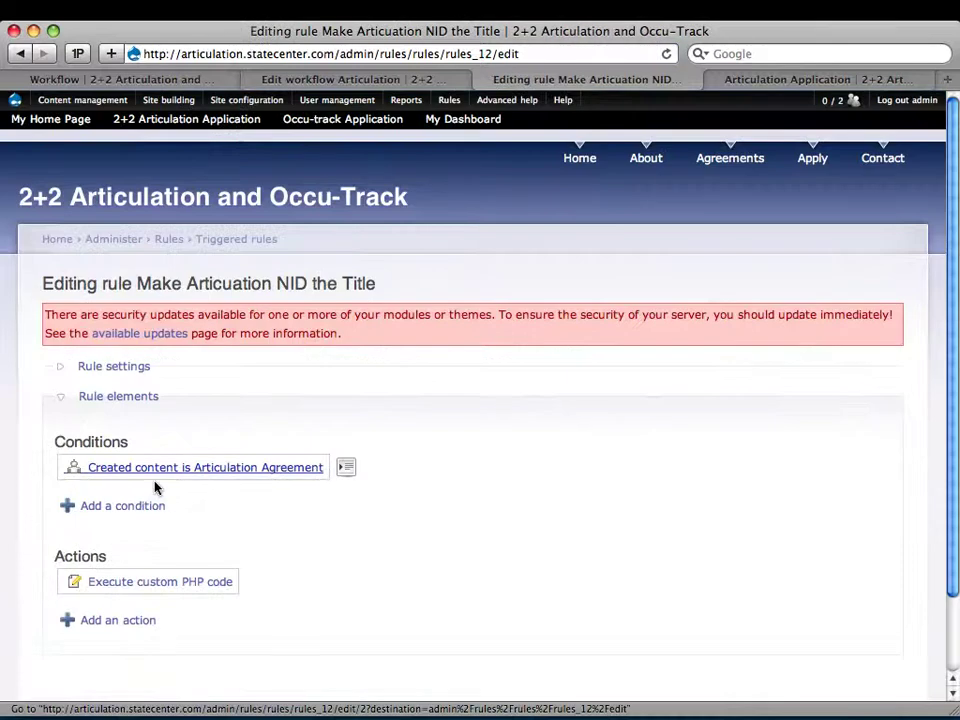
pyautogui.scroll(-1, 155, 488)
pyautogui.scroll(-3, 155, 488)
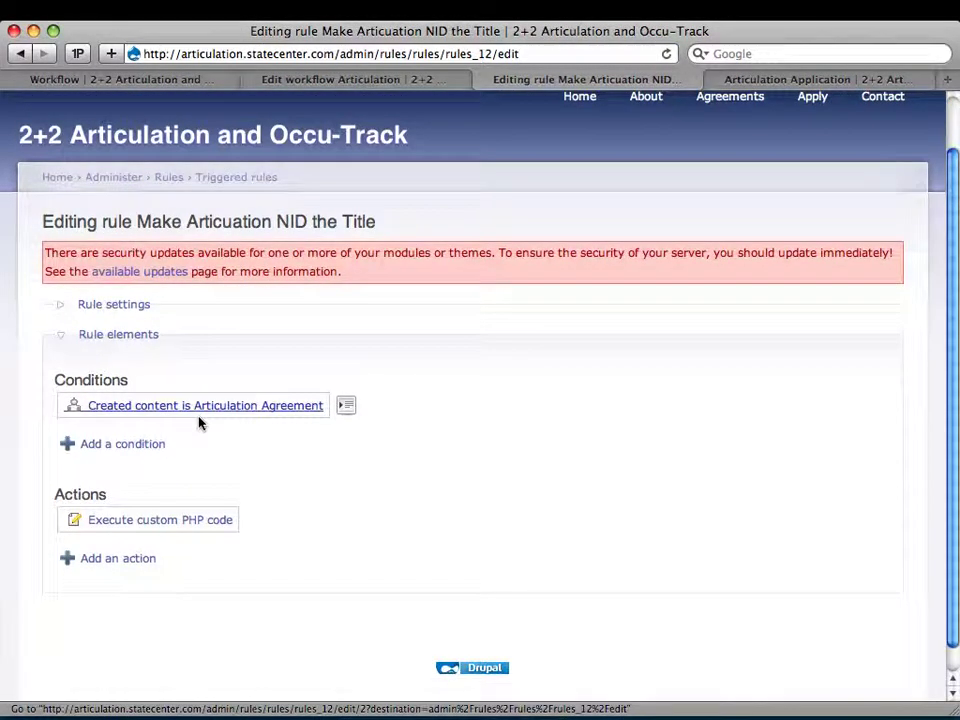
pyautogui.click(145, 521)
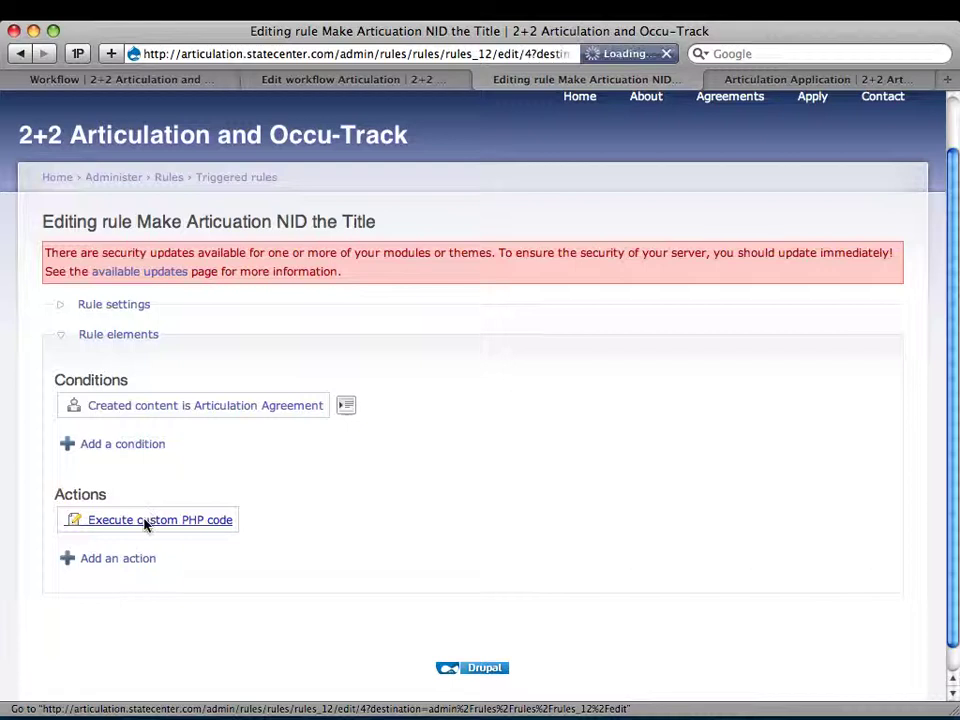
pyautogui.scroll(-8, 145, 521)
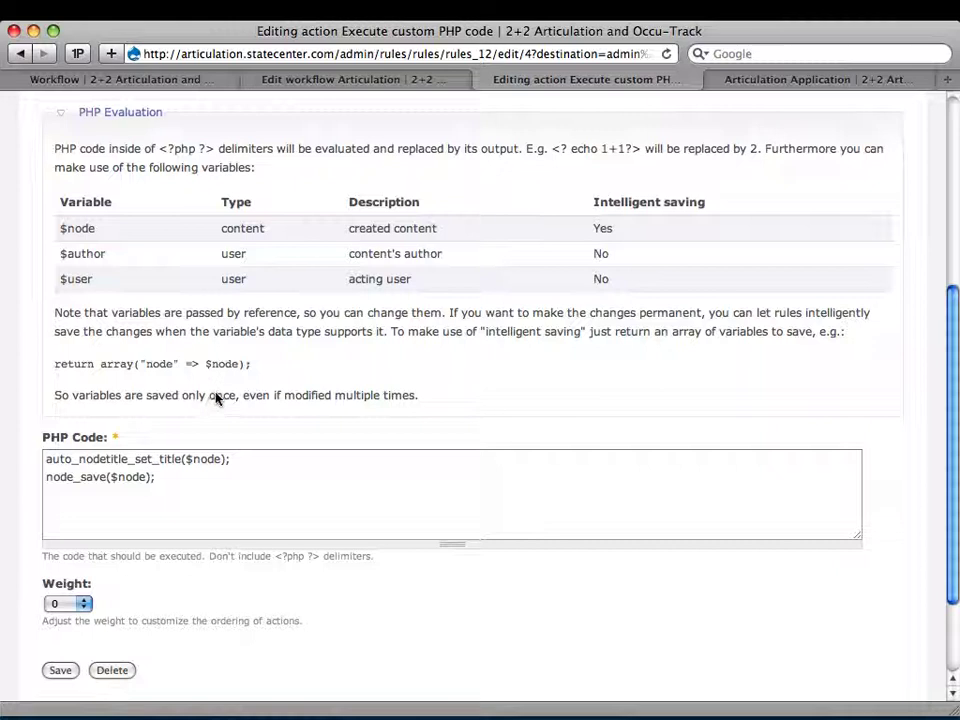
pyautogui.click(18, 53)
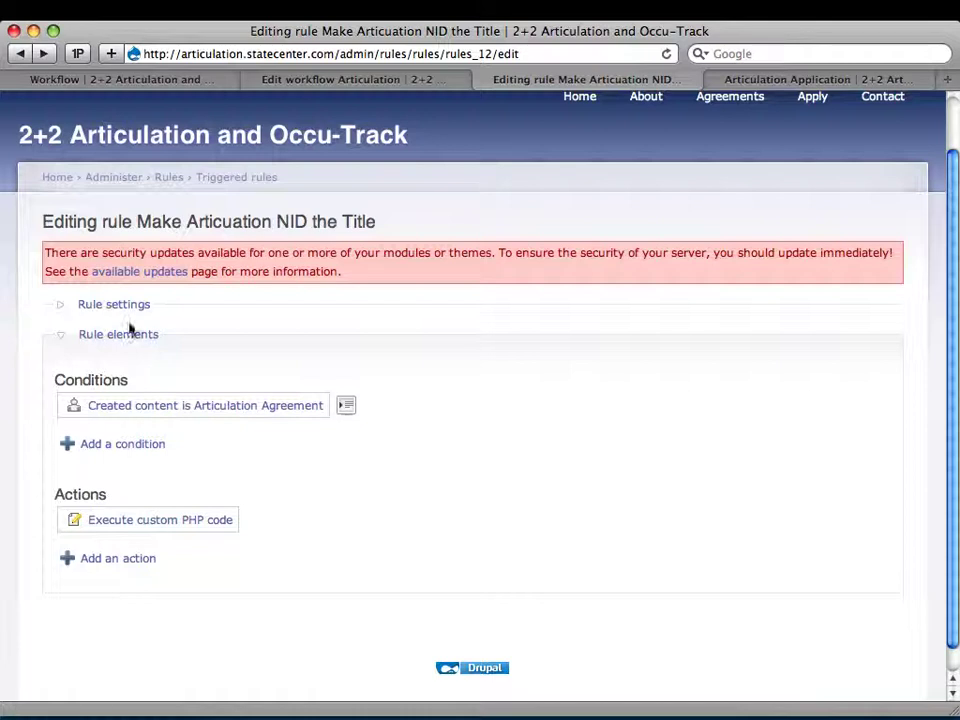
pyautogui.click(232, 177)
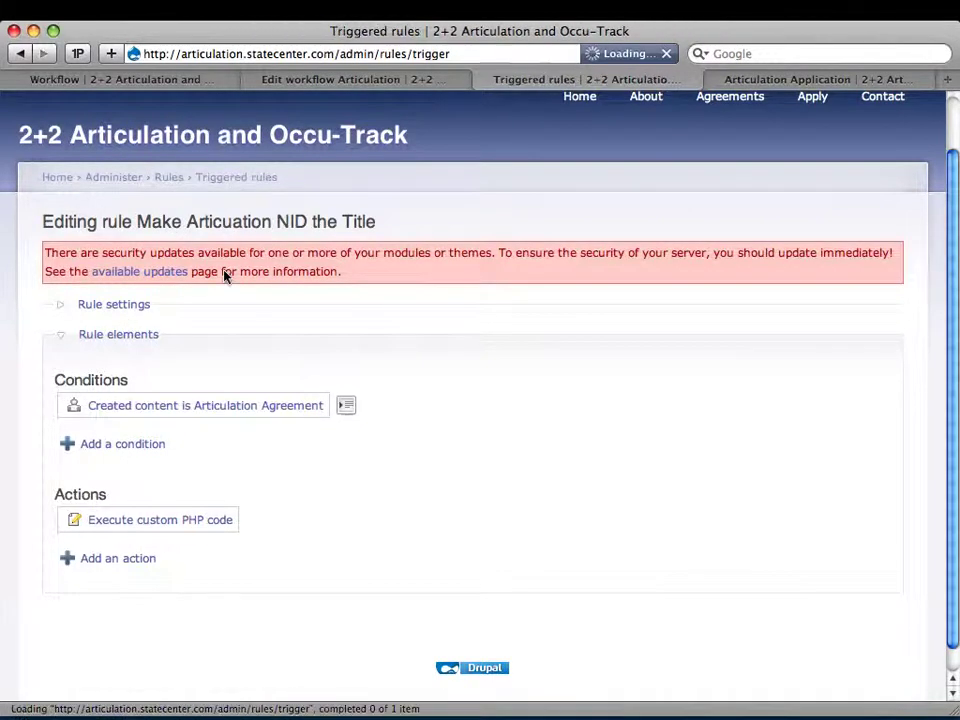
pyautogui.scroll(-2, 96, 521)
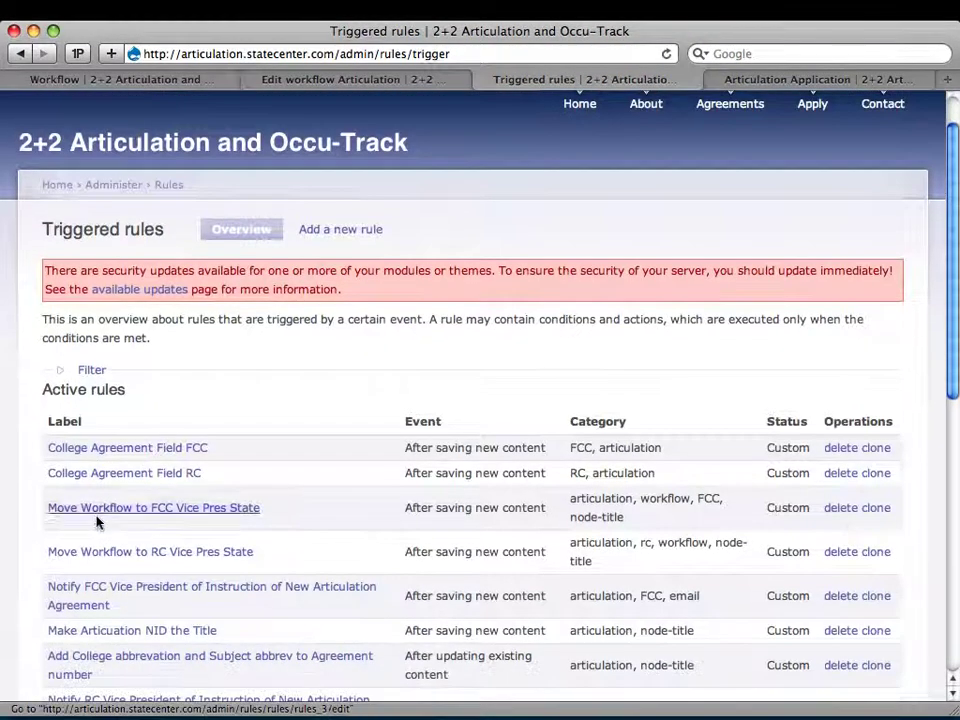
# Inspect the College Agreement Field FCC rule's action populating field_agreement_college with FCC, then go back
pyautogui.click(160, 454)
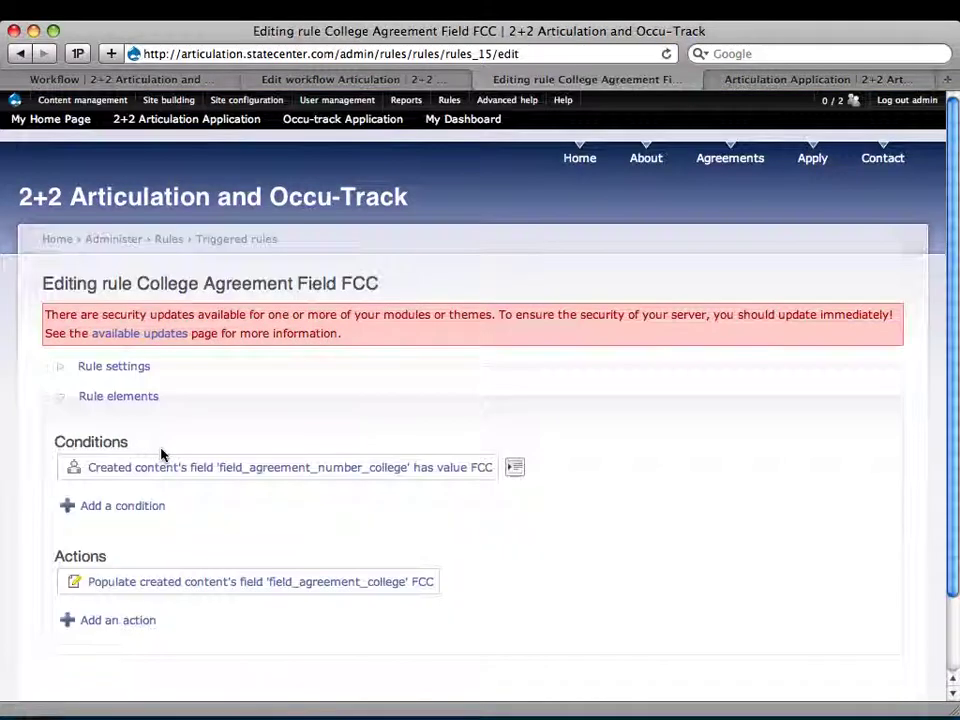
pyautogui.scroll(-2, 160, 454)
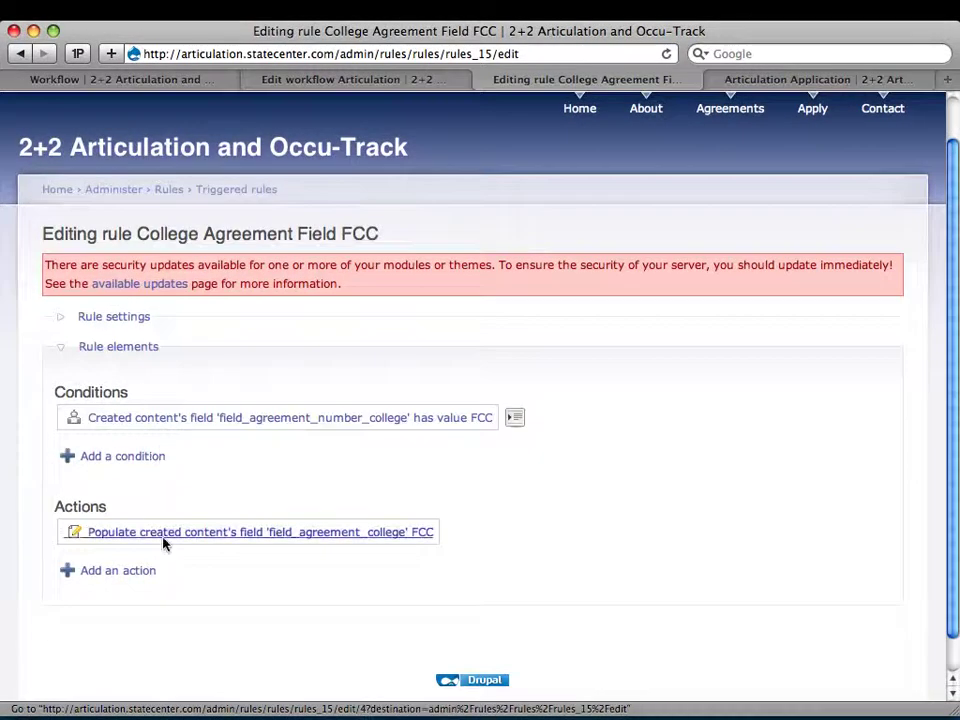
pyautogui.click(164, 539)
pyautogui.scroll(-5, 166, 544)
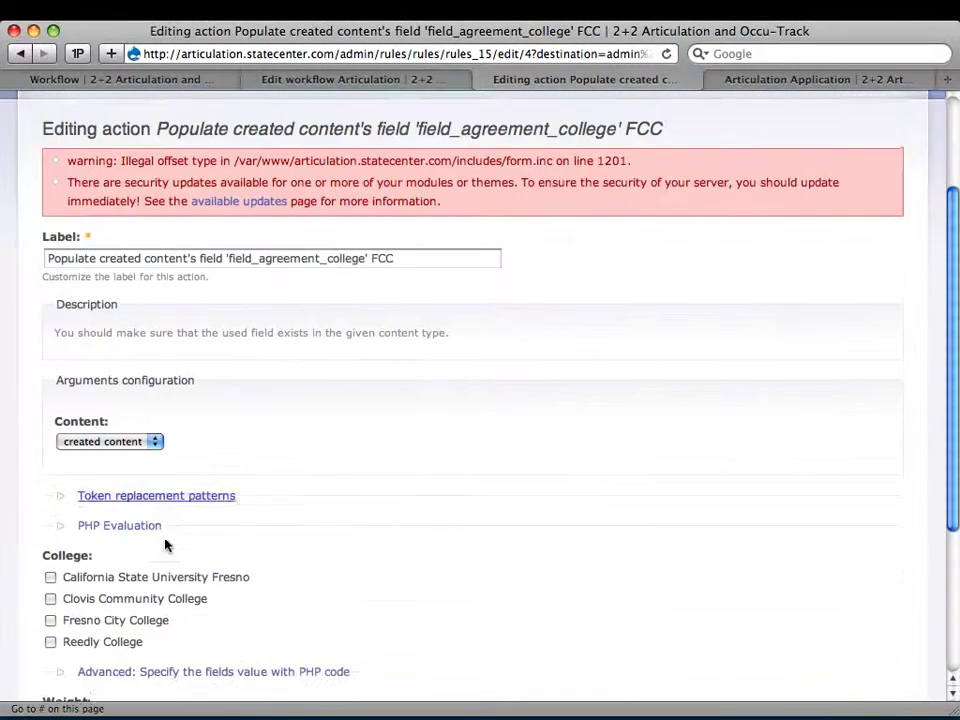
pyautogui.scroll(-6, 166, 544)
pyautogui.scroll(4, 166, 544)
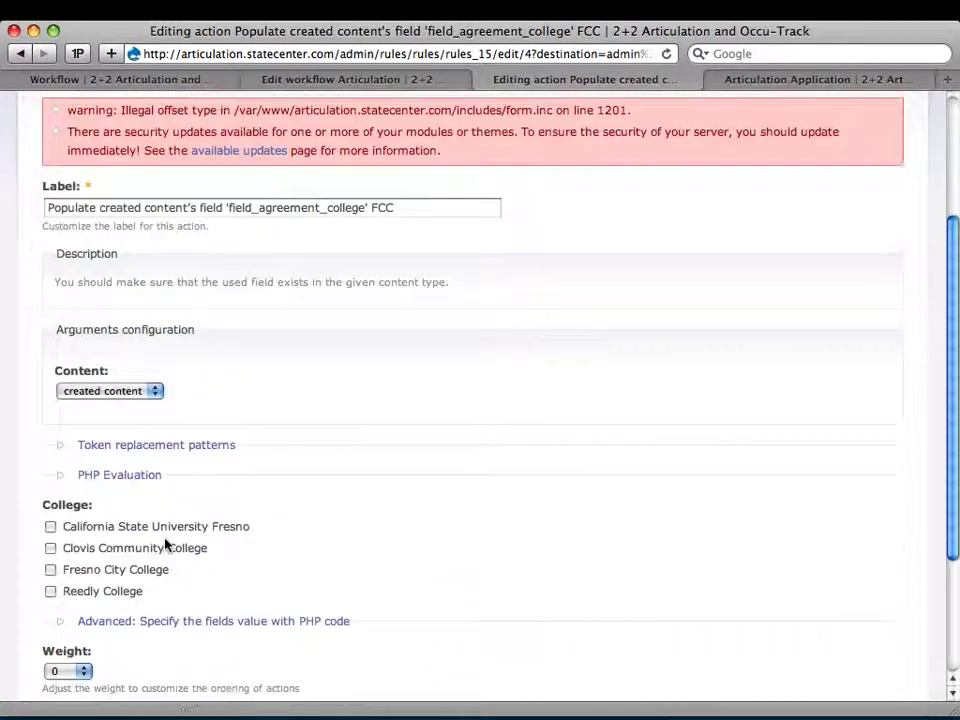
pyautogui.press('BackSpace')
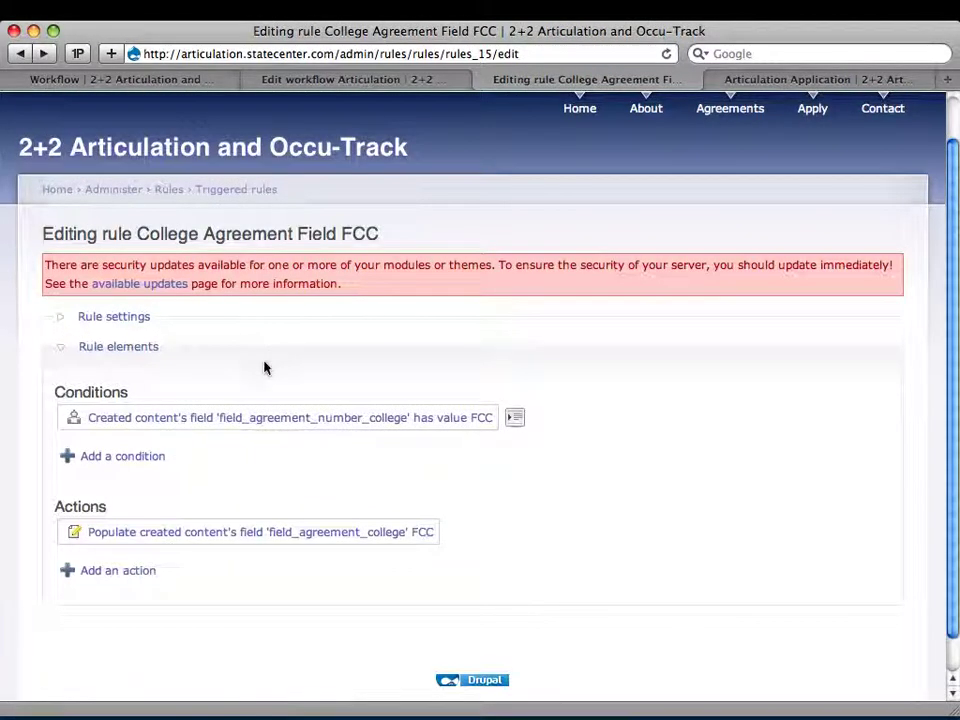
pyautogui.press('BackSpace')
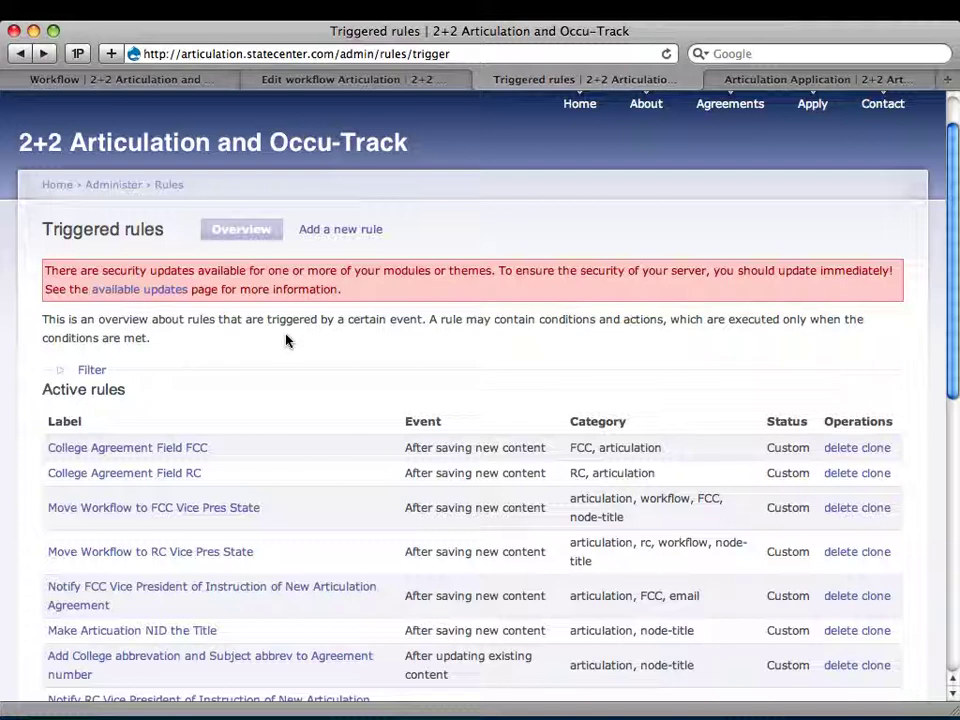
# Compare the rules list with the Keynote Rules slide, then return to Drupal
pyautogui.scroll(-3, 370, 329)
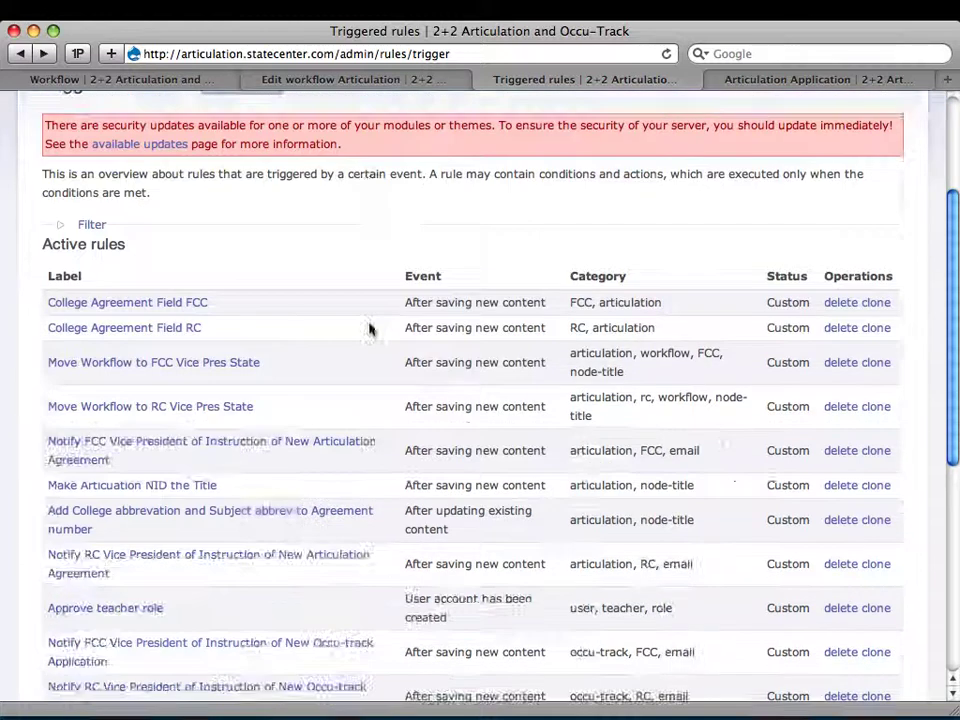
pyautogui.scroll(-8, 370, 329)
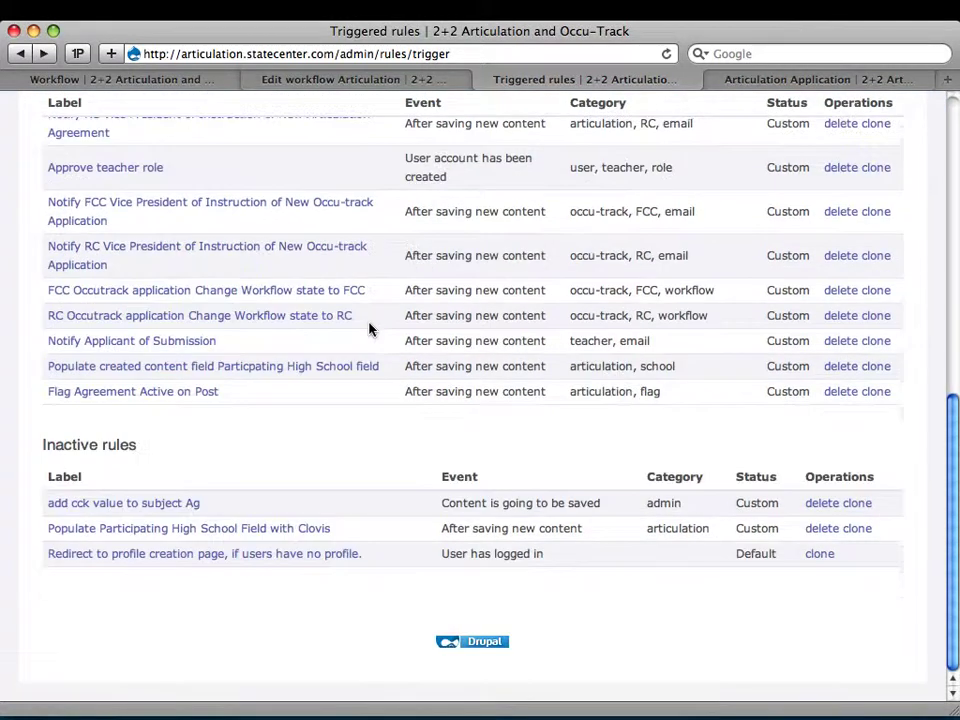
pyautogui.scroll(10, 370, 329)
pyautogui.press('super+Tab')
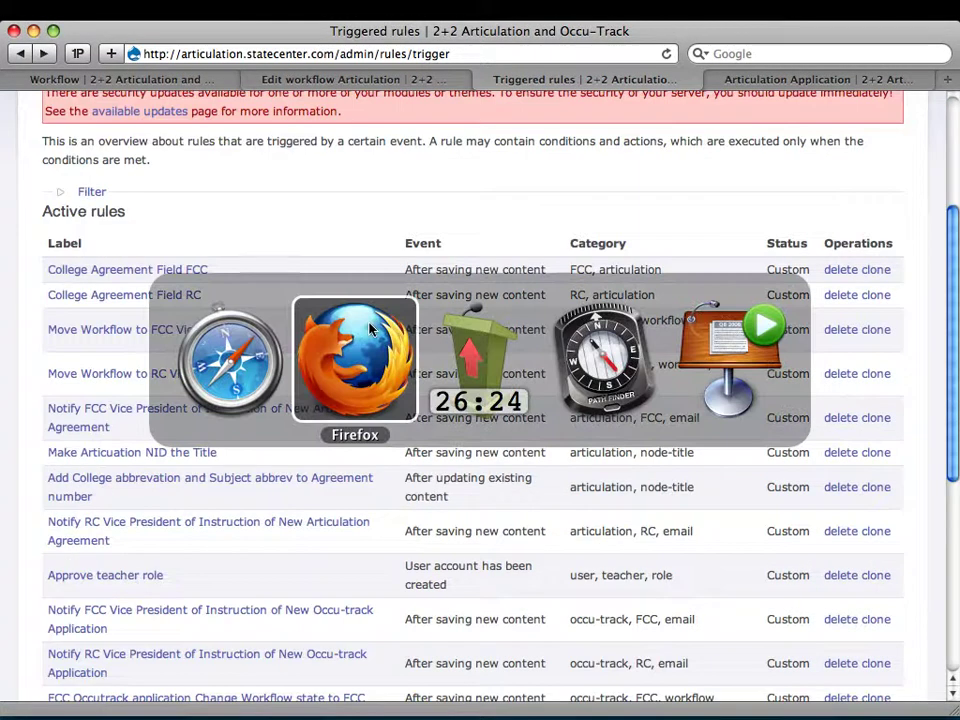
pyautogui.press('super+Tab')
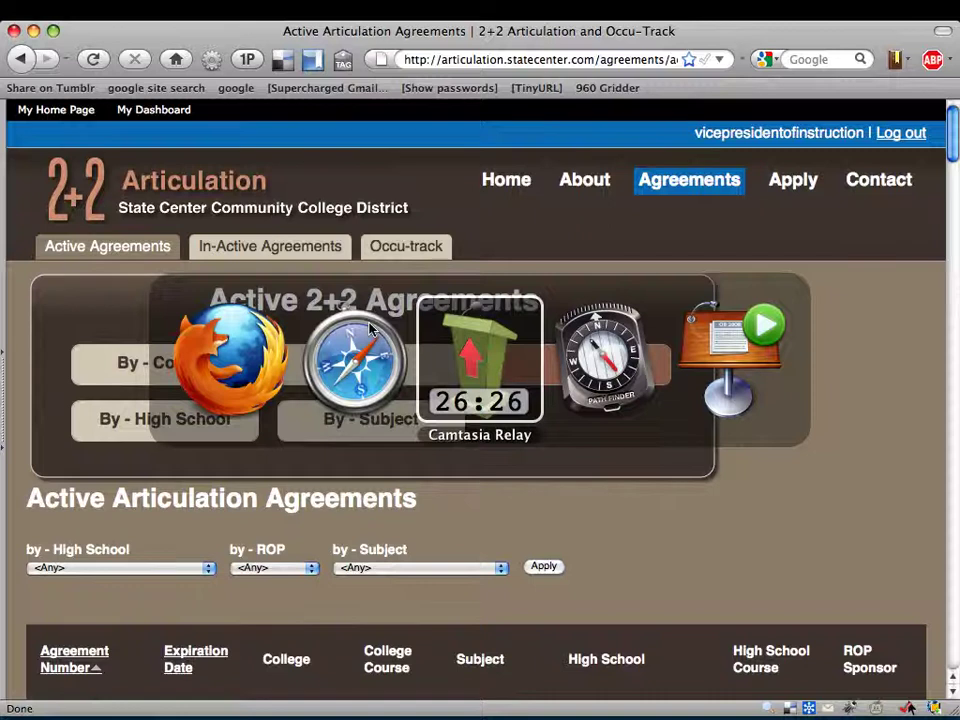
pyautogui.press('super+Tab')
pyautogui.press('super+Tab')
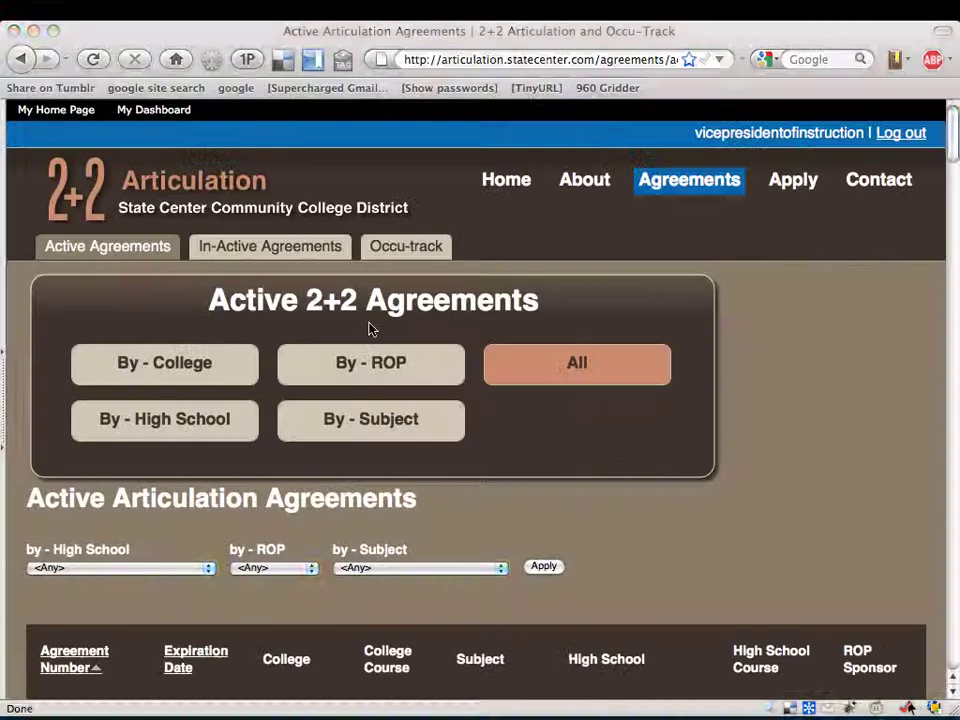
pyautogui.press('super+Tab')
pyautogui.press('super+Tab')
pyautogui.press('super+Tab')
pyautogui.press('super+Tab')
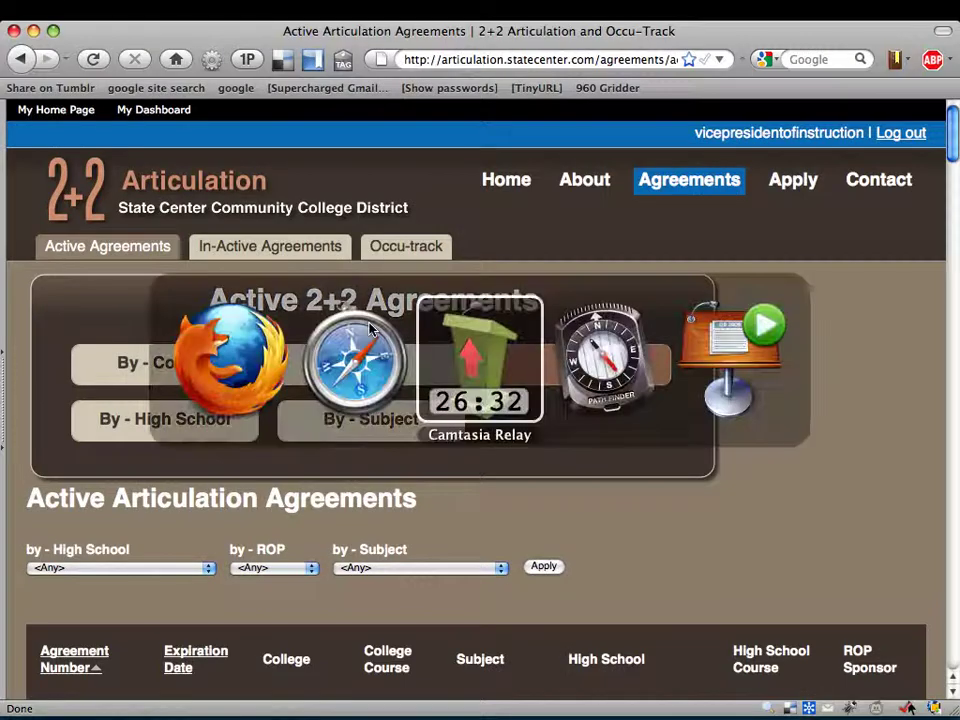
pyautogui.press('super+Tab')
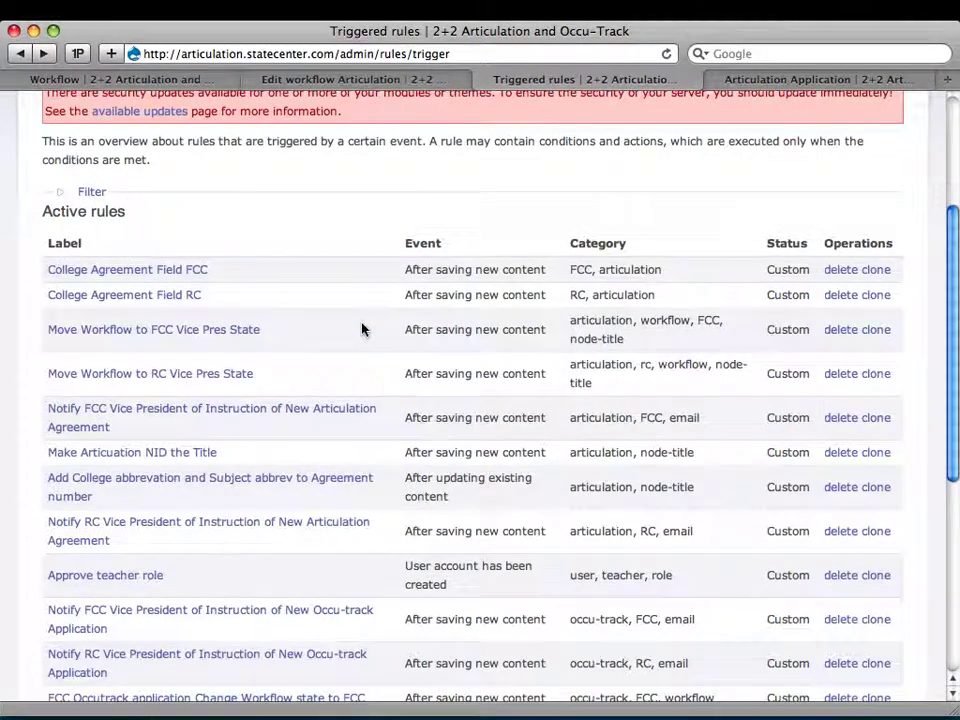
# Expand the rule filter options, leaving event and category at <All>
pyautogui.scroll(1, 180, 220)
pyautogui.click(88, 202)
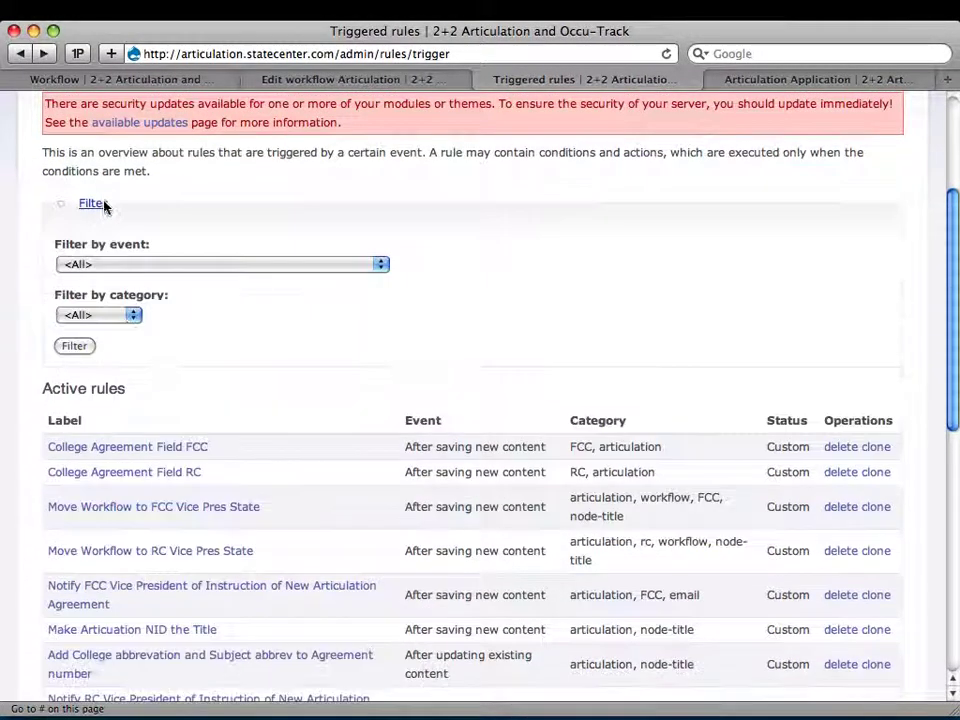
pyautogui.click(128, 315)
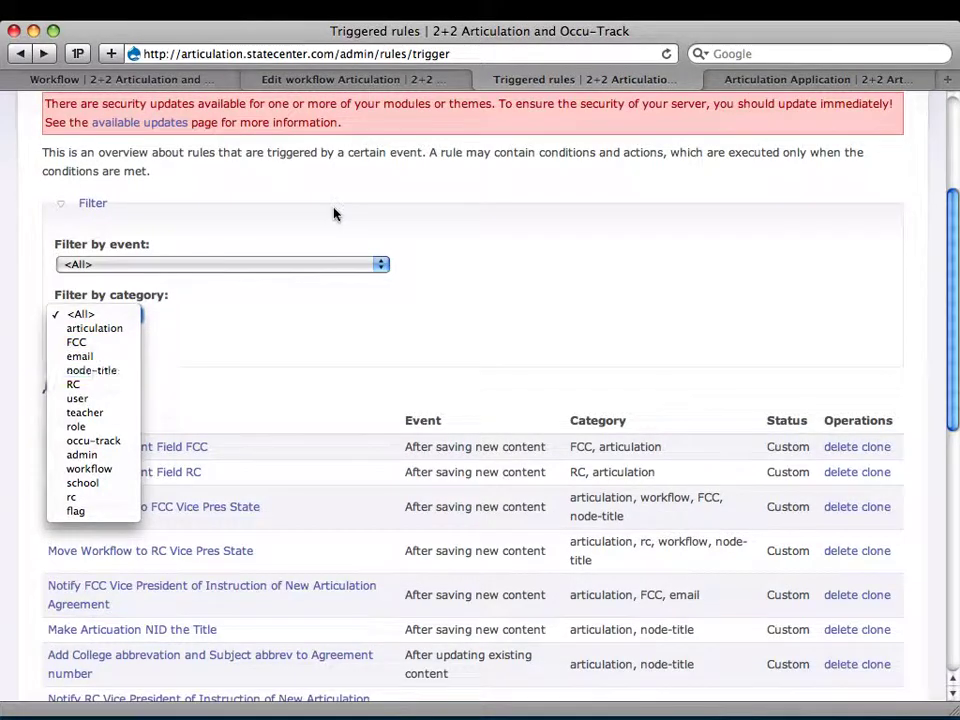
pyautogui.press('super+Tab')
pyautogui.press('super+Tab')
# Switch over to the front-end Active Articulation Agreements site
pyautogui.press('super+Tab')
pyautogui.press('super+Tab')
pyautogui.press('super+Tab')
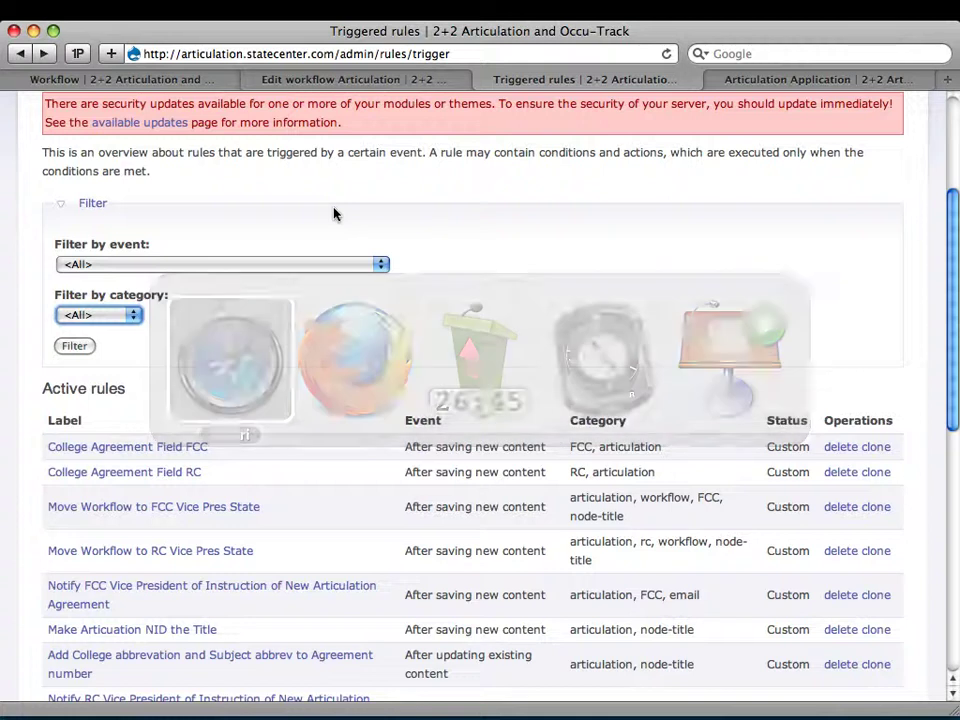
pyautogui.press('super+Tab')
pyautogui.press('super+Tab')
pyautogui.press('super+shift+Tab')
pyautogui.press('super+shift+Tab')
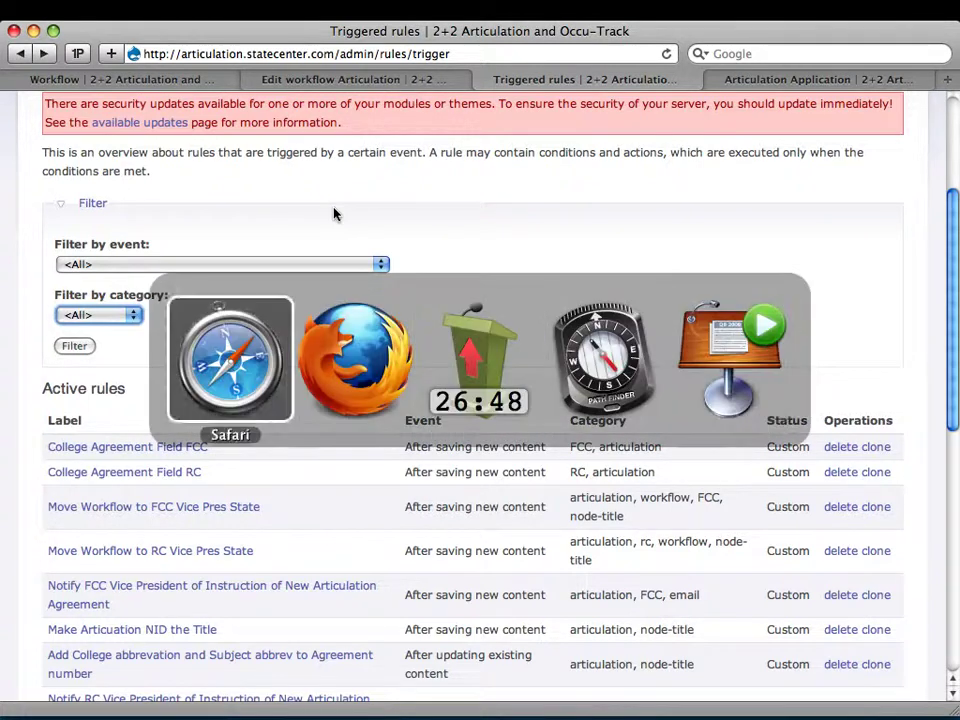
pyautogui.press('super+Tab')
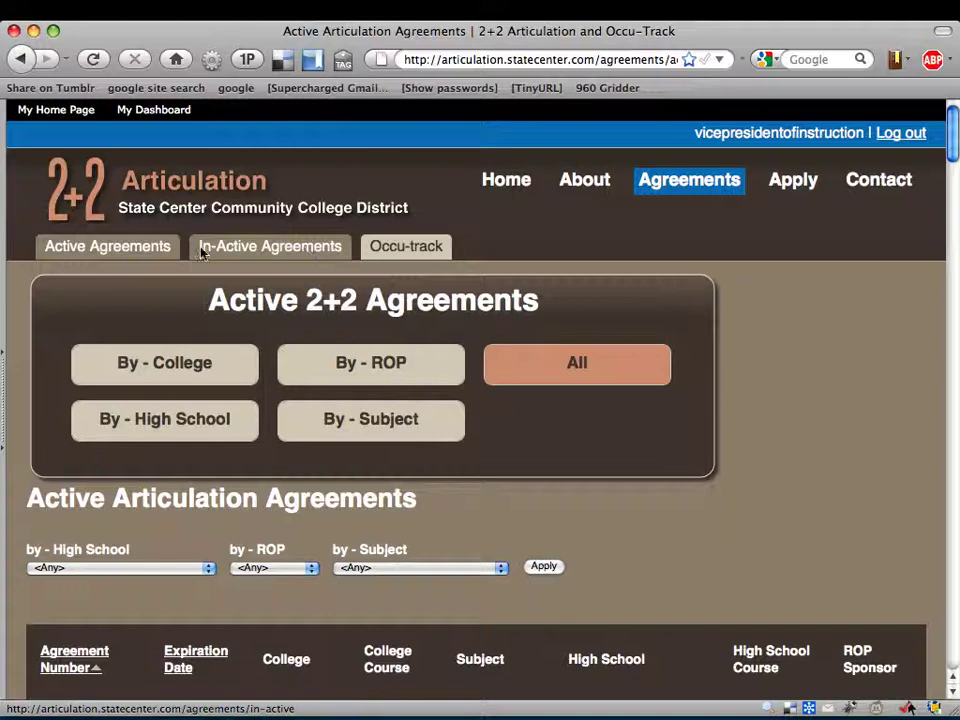
# From My Dashboard, view application 2526's Workflow tab, showing state Fresno City College
pyautogui.click(160, 111)
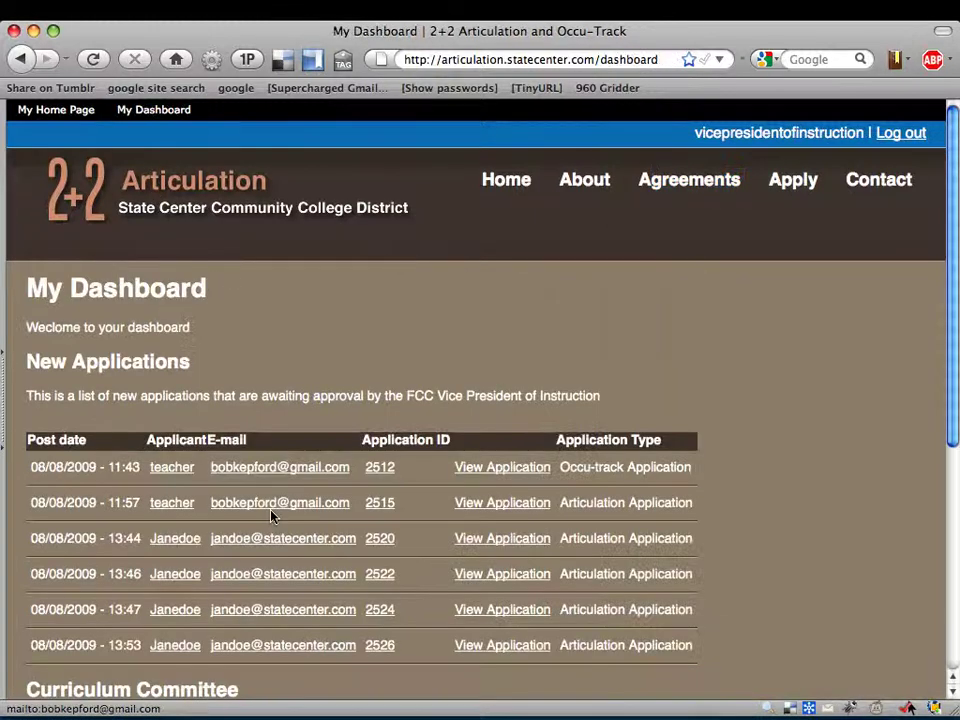
pyautogui.scroll(-5, 272, 514)
pyautogui.click(493, 316)
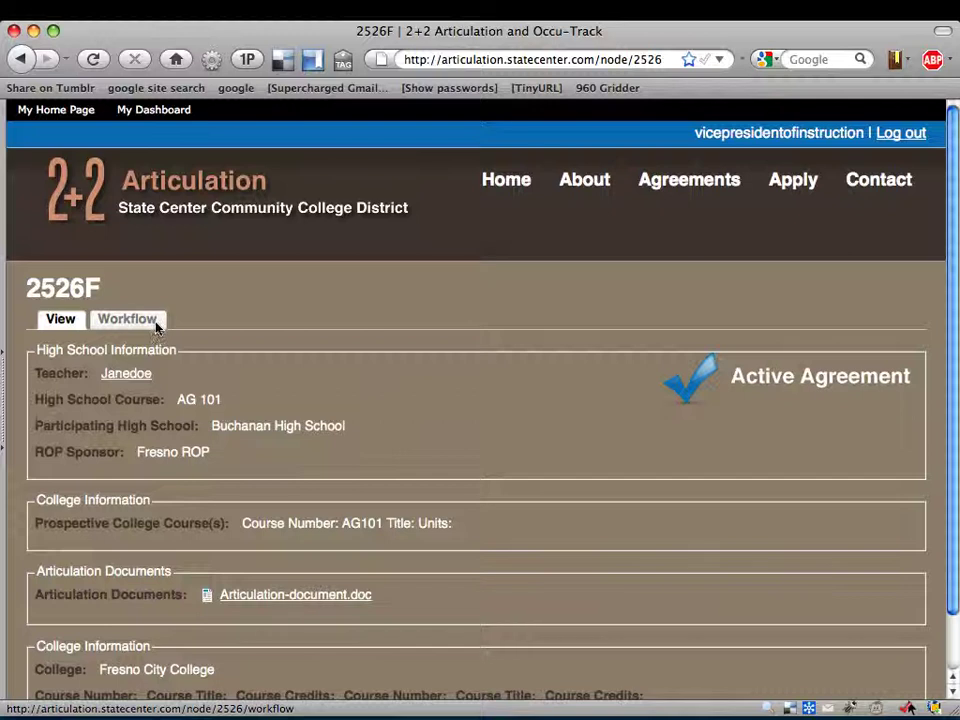
pyautogui.click(155, 321)
pyautogui.scroll(-3, 200, 405)
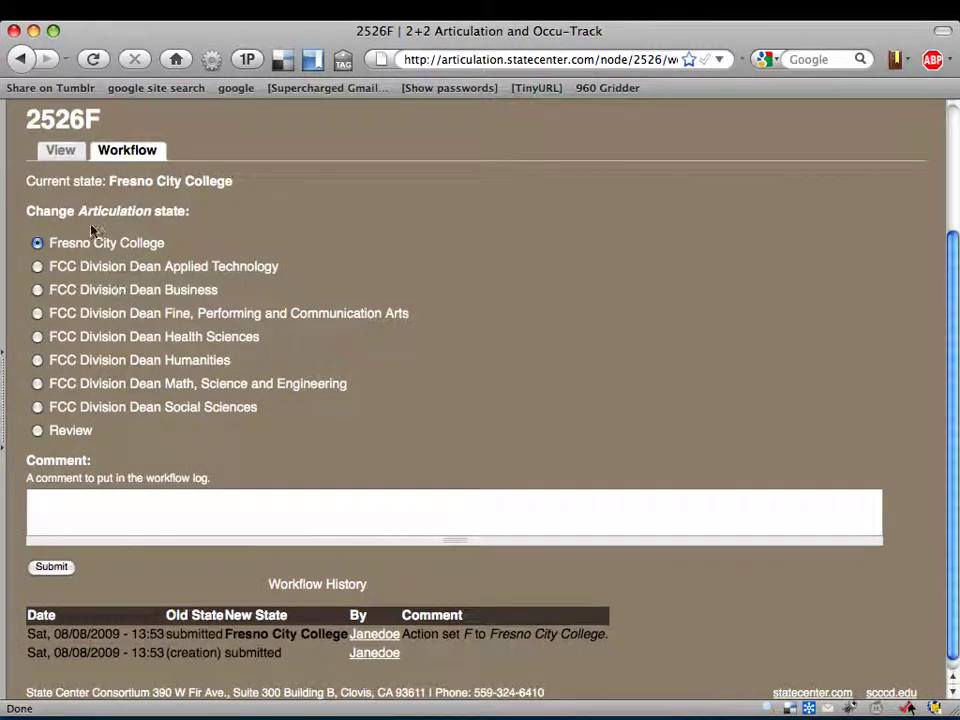
pyautogui.scroll(3, 66, 230)
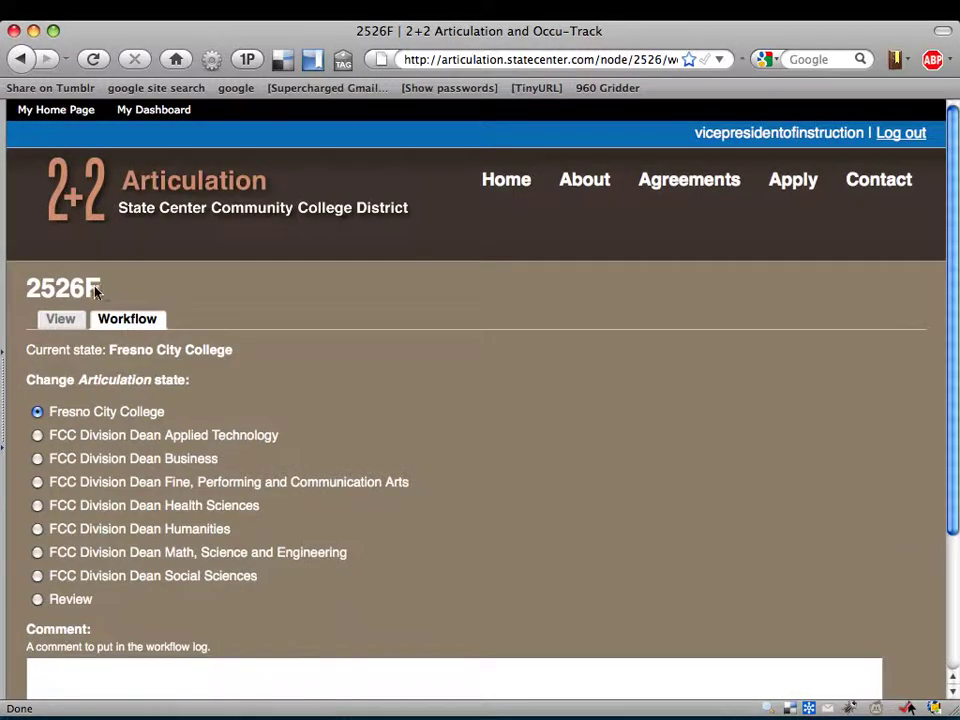
pyautogui.scroll(-2, 87, 400)
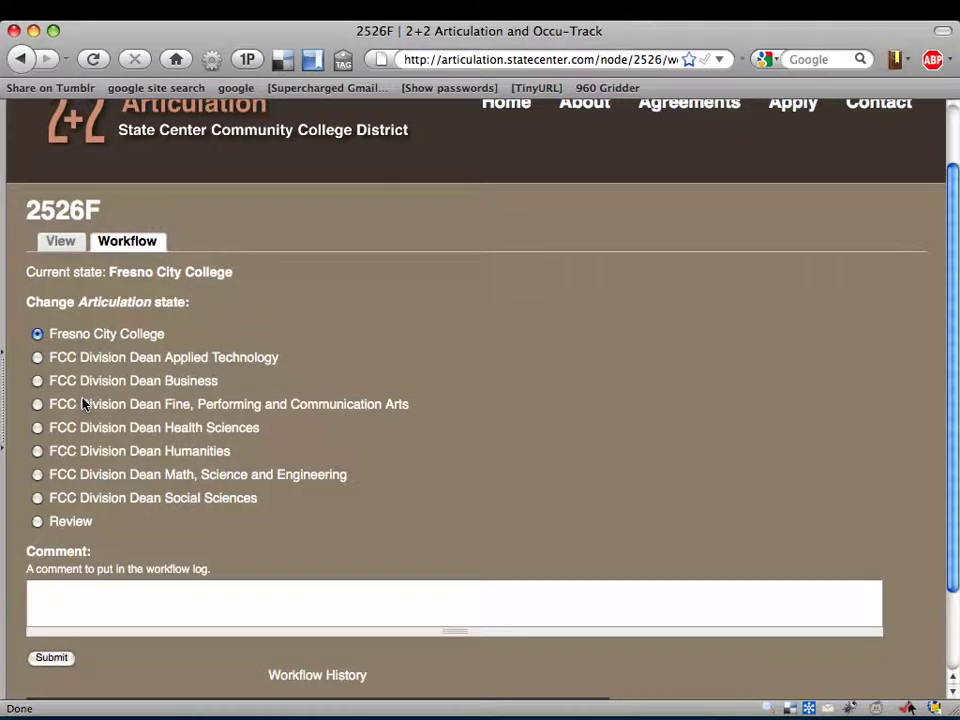
pyautogui.scroll(2, 287, 389)
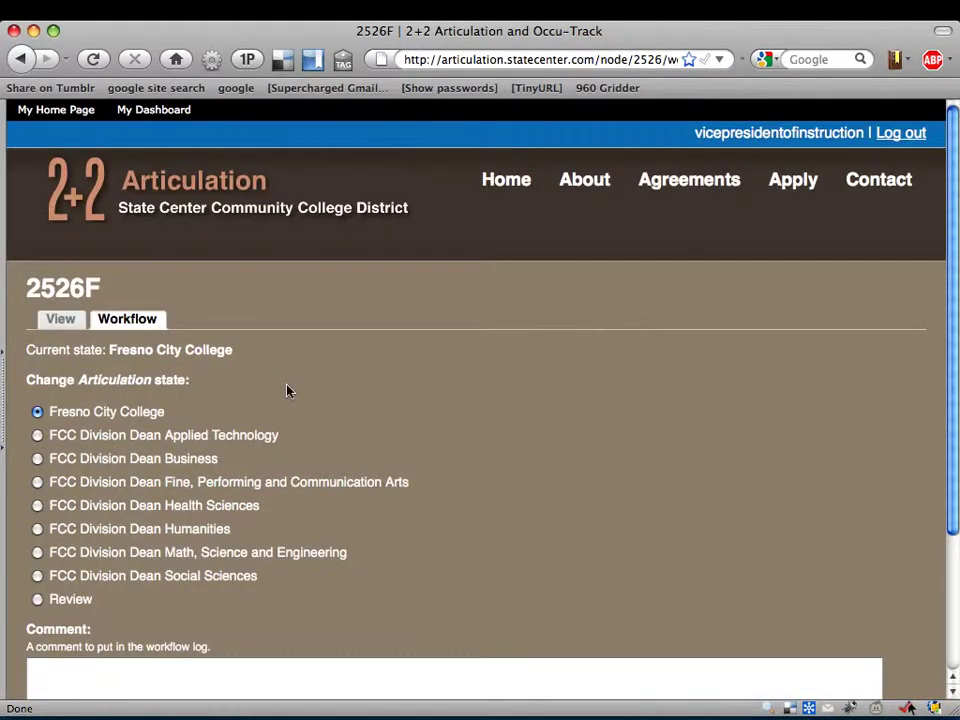
pyautogui.press('super+Tab')
pyautogui.press('super+Tab')
# Return to the Triggered rules page, then bring Keynote's Rules slide back up
pyautogui.scroll(-3, 399, 345)
pyautogui.press('super+Tab')
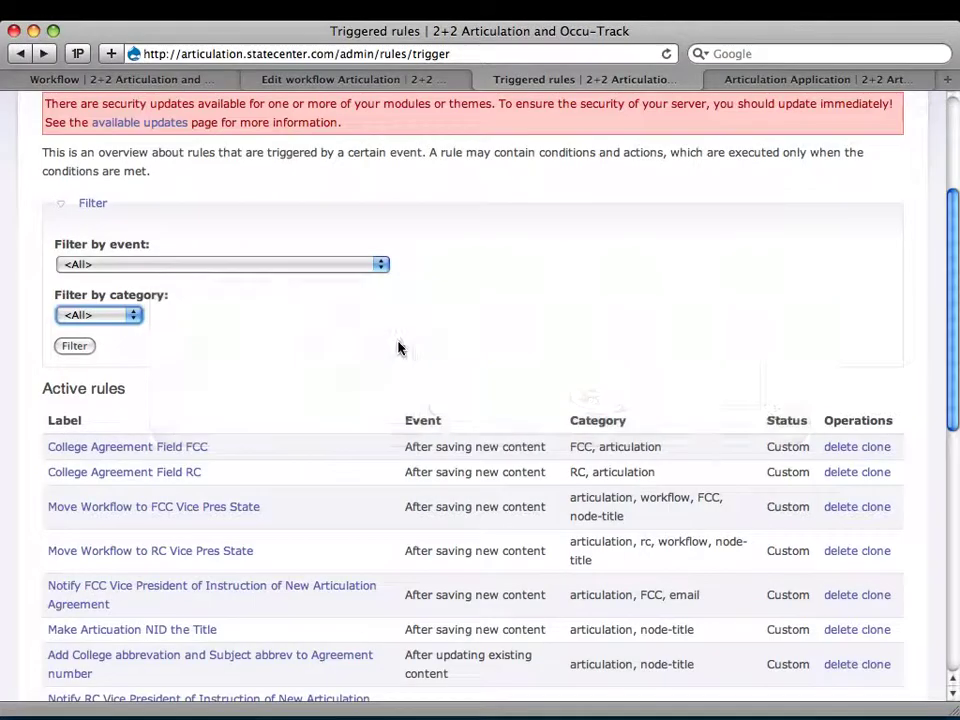
pyautogui.press('super+Tab')
pyautogui.press('super+Tab')
pyautogui.press('super+Tab')
pyautogui.press('super+Tab')
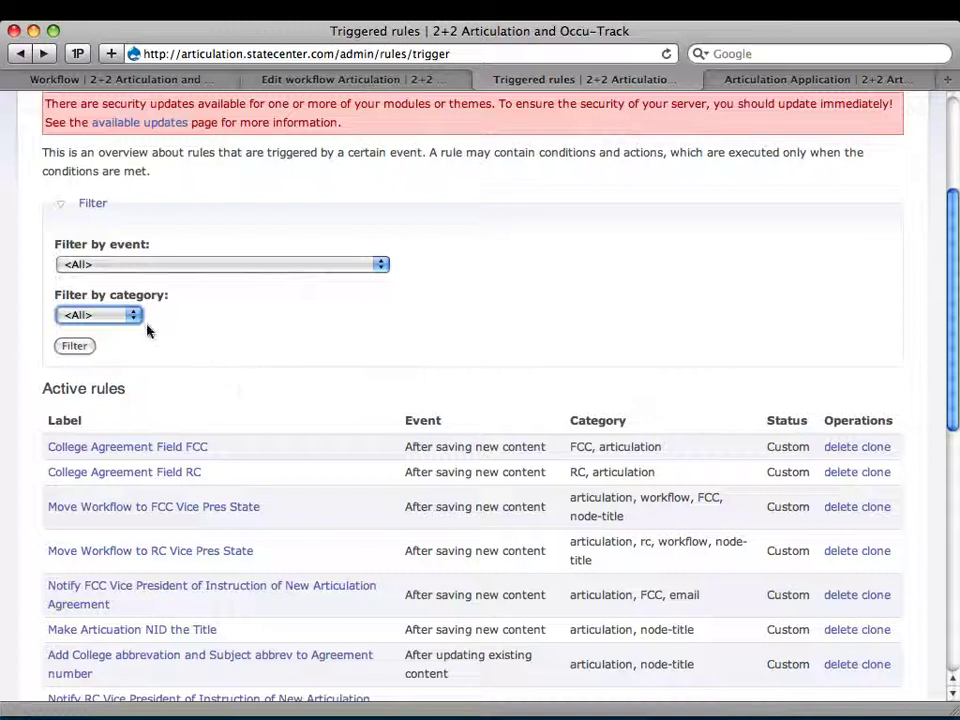
pyautogui.press('super+Tab')
pyautogui.press('super+Tab')
pyautogui.press('super+Tab')
pyautogui.press('super+Tab')
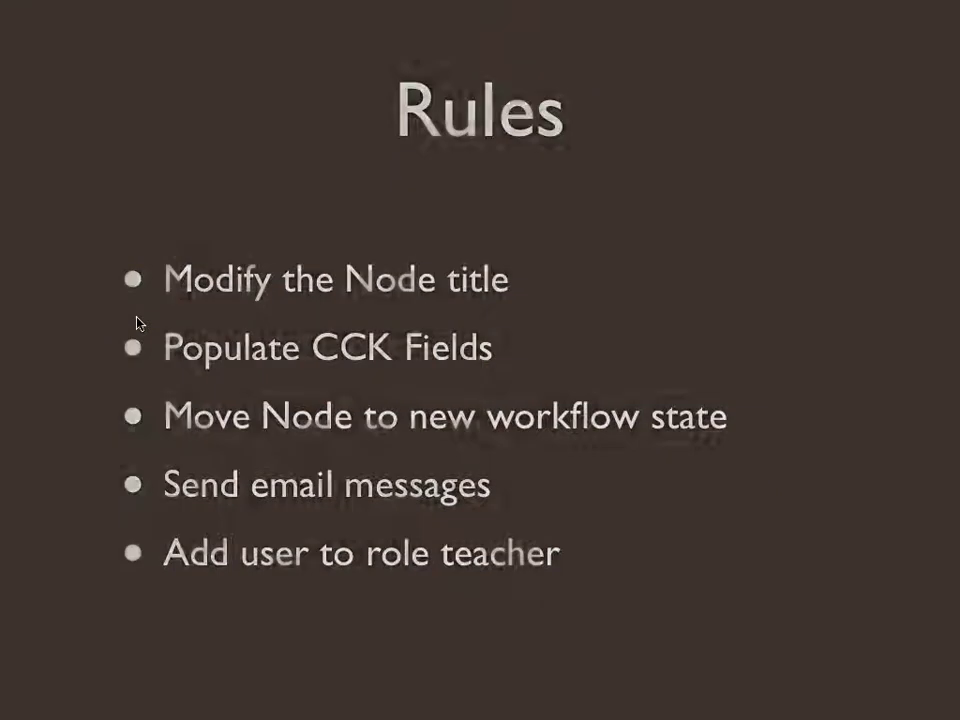
# Advance to the Triggers slide, exit the slideshow, and return to the Triggered rules page
pyautogui.press('Right')
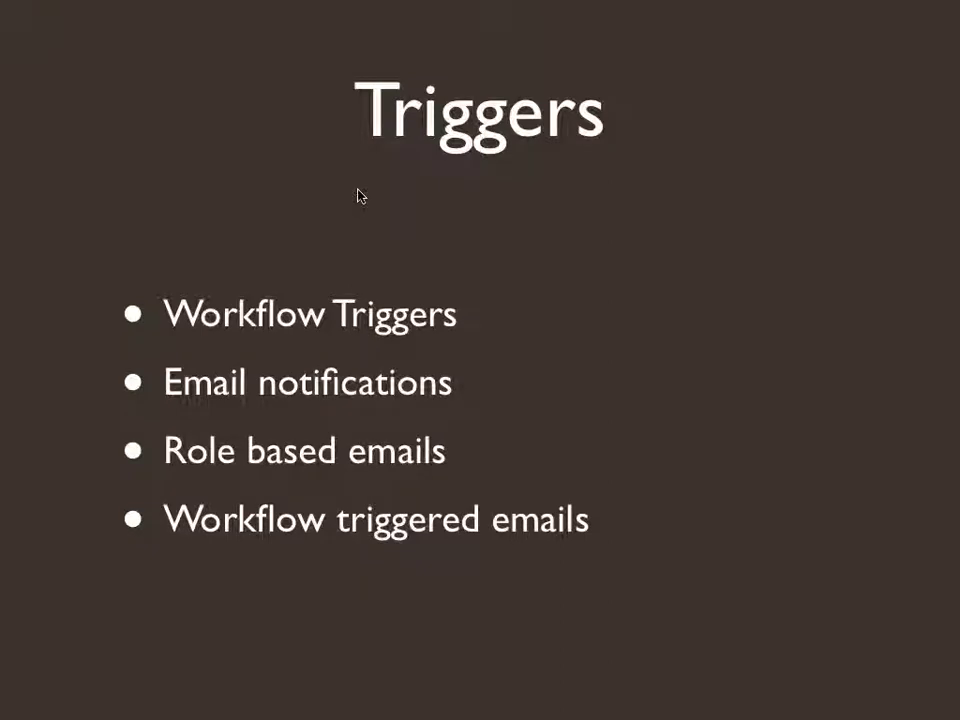
pyautogui.press('Escape')
pyautogui.press('super+Tab')
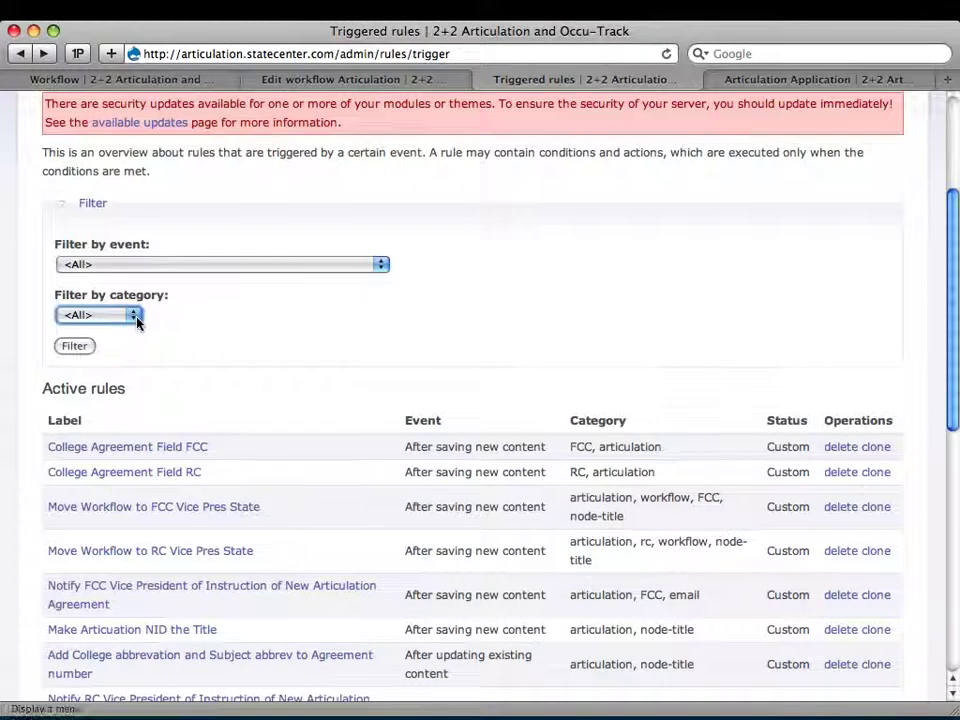
# Glance at the Articulation Application content type tab, then return to Triggered rules
pyautogui.hotkey('ctrl', 'Tab')
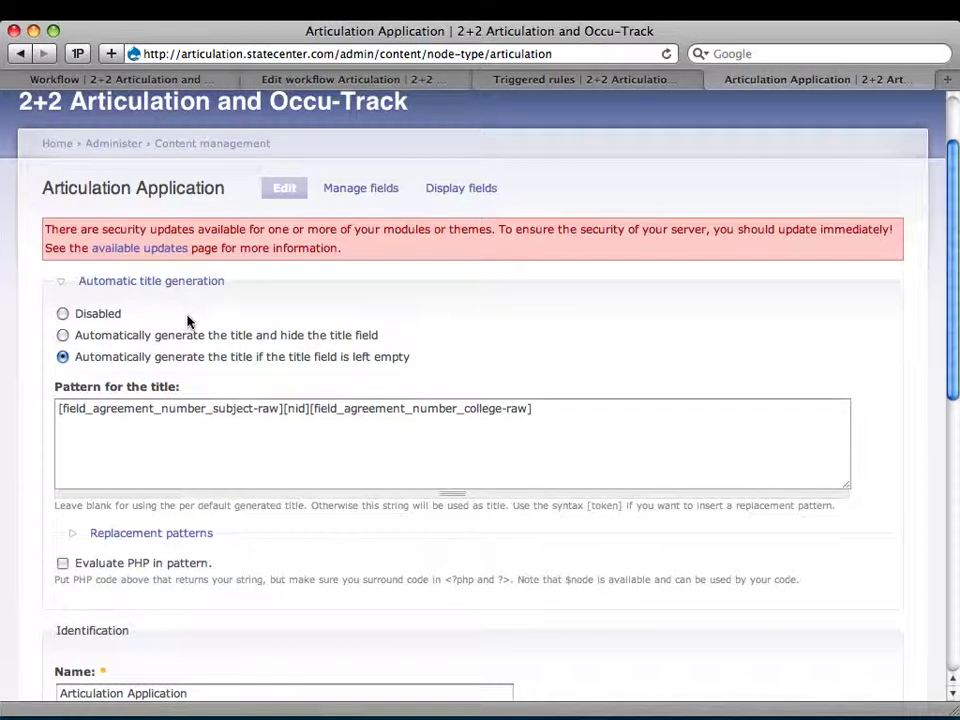
pyautogui.scroll(3, 219, 243)
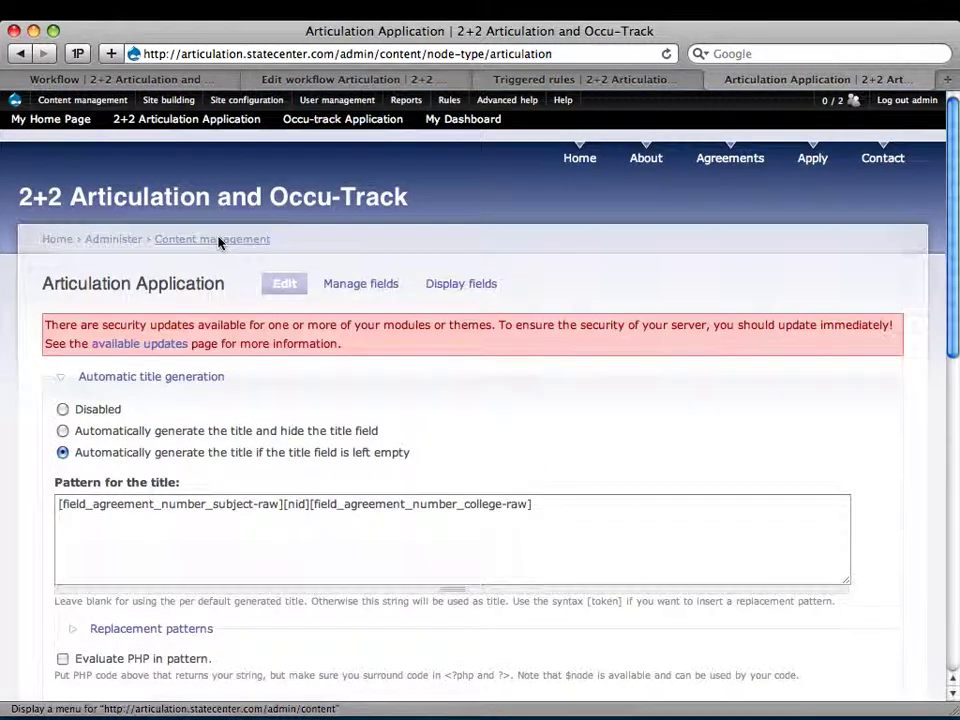
pyautogui.hotkey('ctrl', 'Tab')
pyautogui.hotkey('ctrl', 'Tab')
pyautogui.hotkey('ctrl', 'Tab')
pyautogui.scroll(1, 219, 243)
pyautogui.scroll(3, 219, 243)
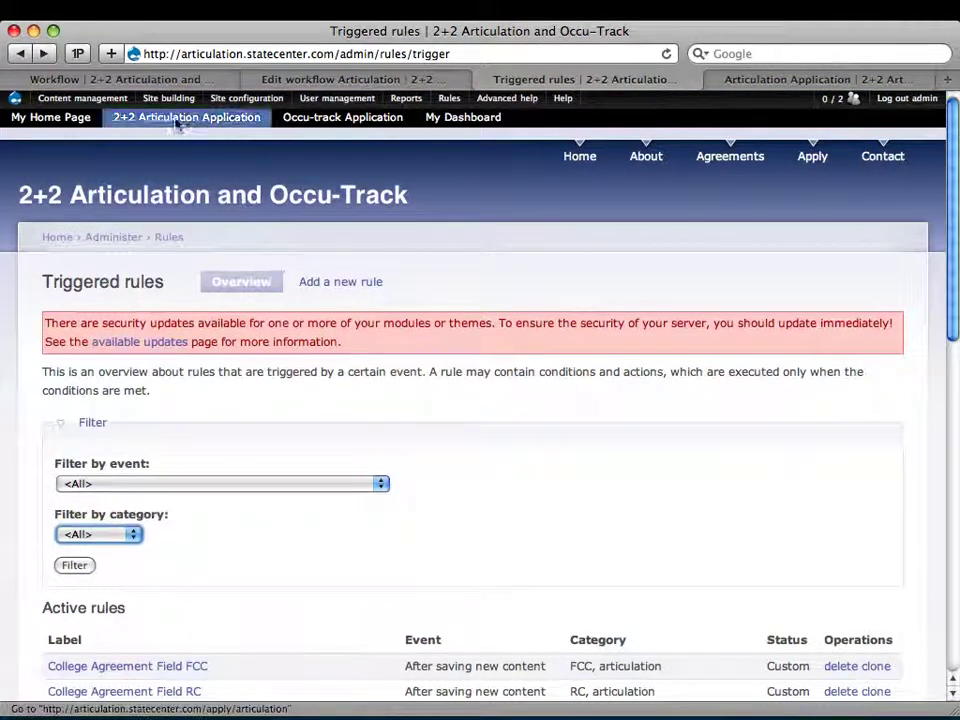
# Open Site building > Workflow and view the Articulation workflow's trigger actions
pyautogui.moveTo(163, 97)
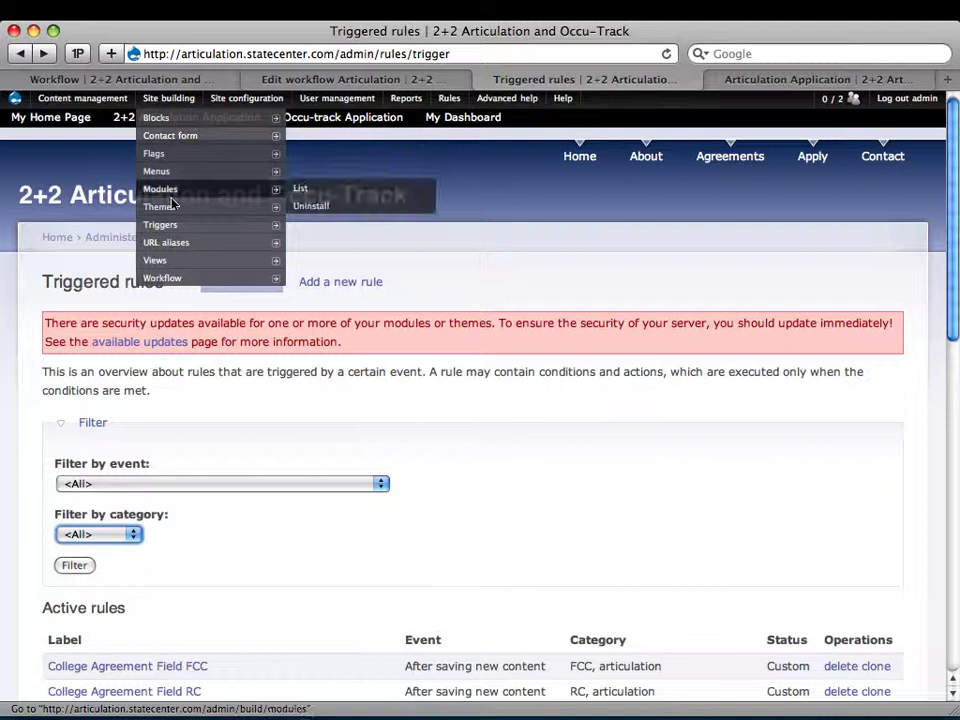
pyautogui.click(172, 278)
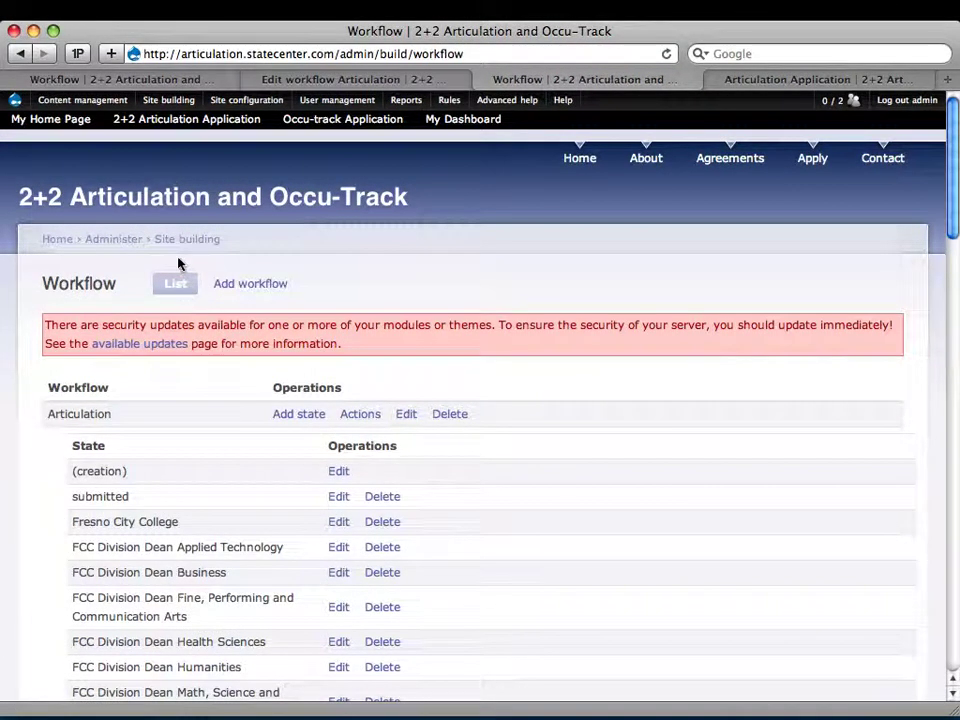
pyautogui.click(366, 416)
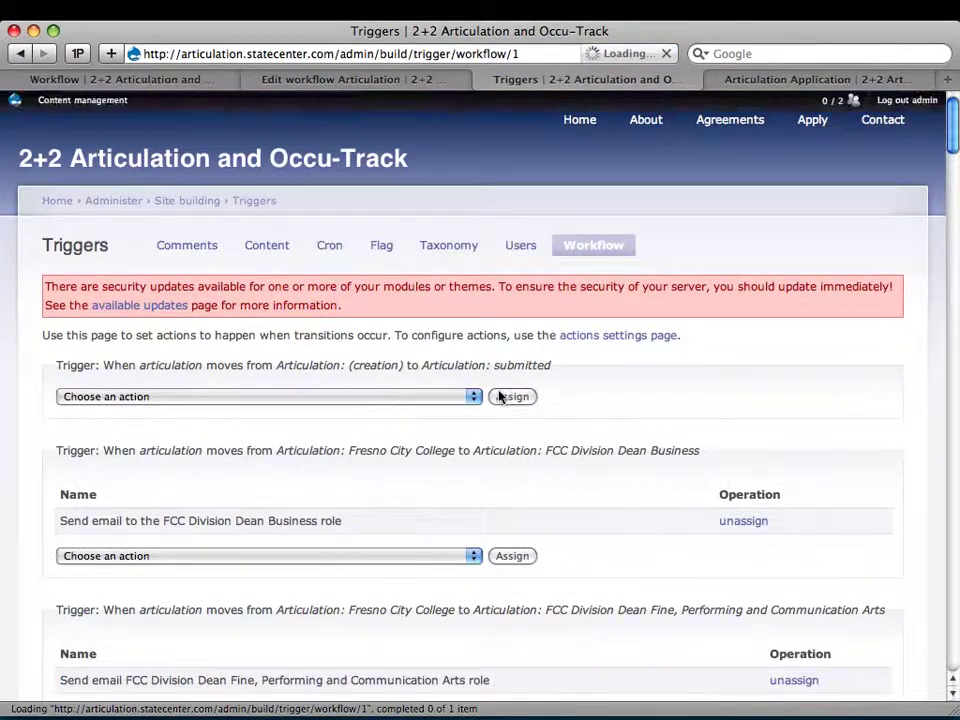
pyautogui.scroll(-10, 500, 397)
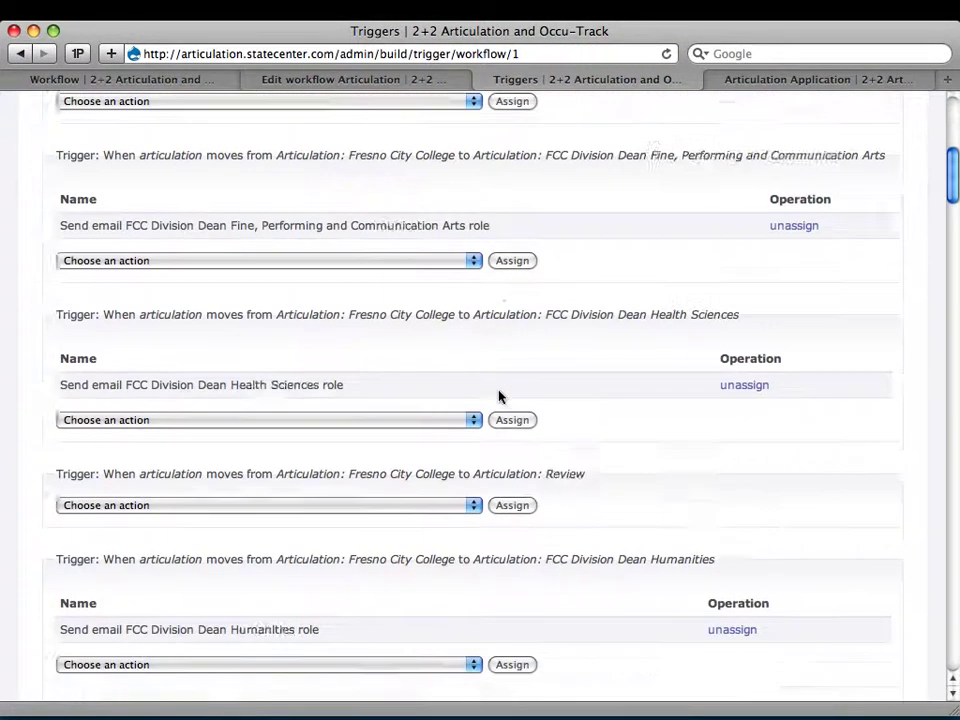
pyautogui.scroll(8, 500, 397)
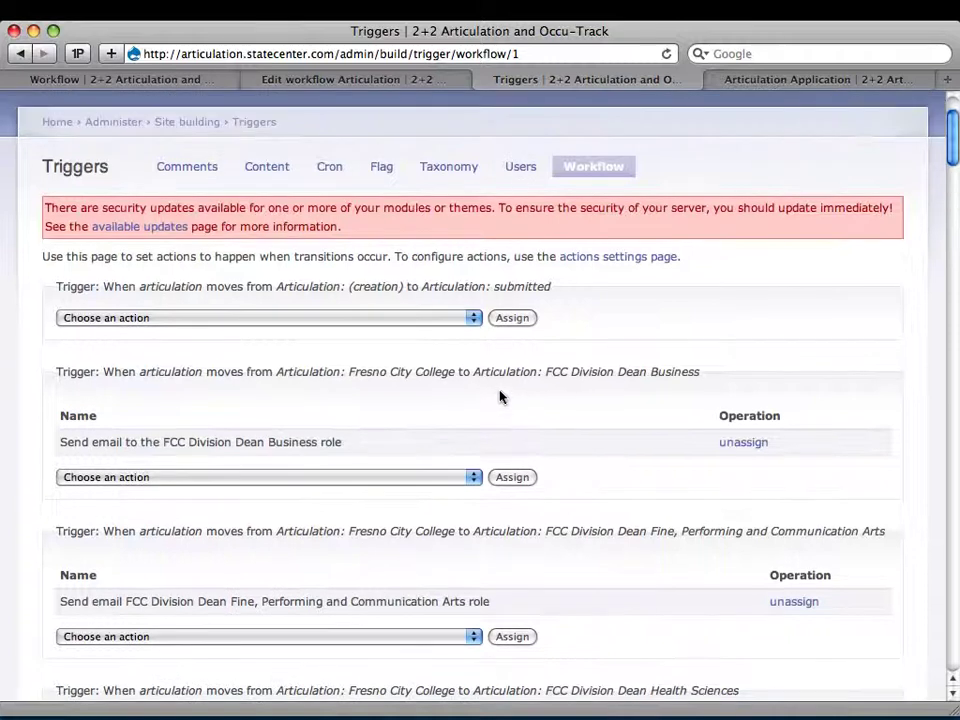
pyautogui.scroll(-2, 500, 397)
pyautogui.scroll(-2, 500, 397)
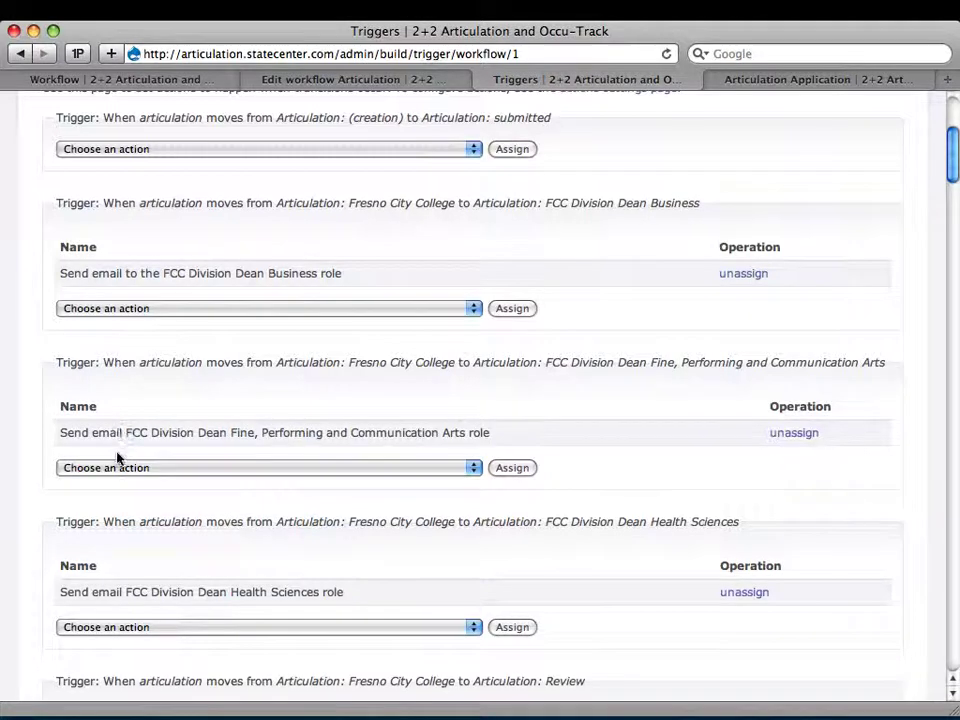
pyautogui.scroll(4, 248, 477)
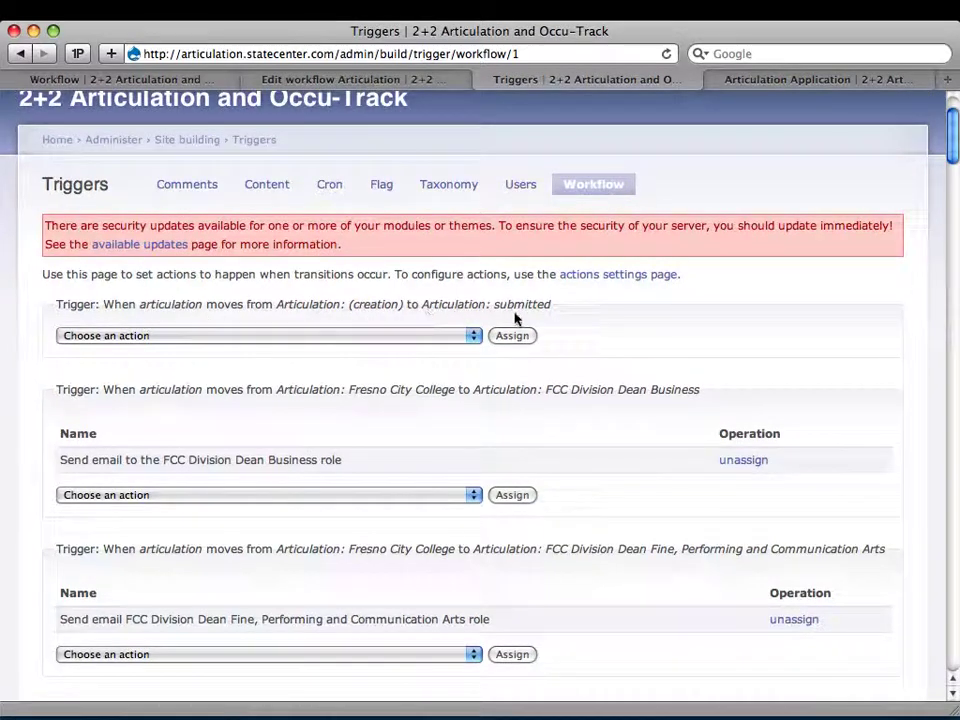
pyautogui.scroll(-5, 514, 320)
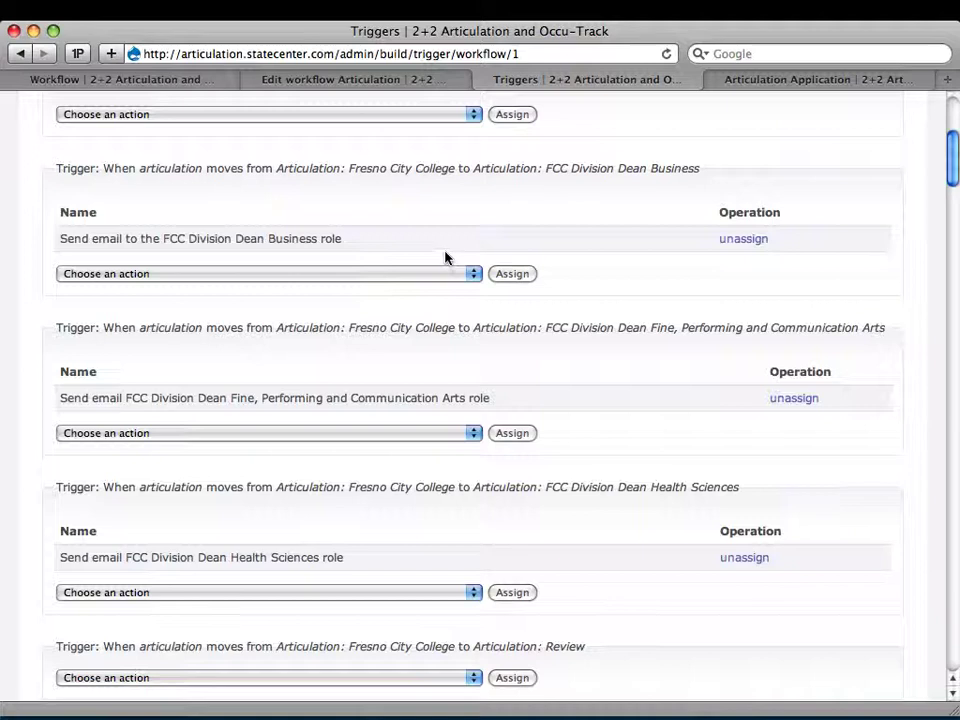
pyautogui.scroll(5, 204, 216)
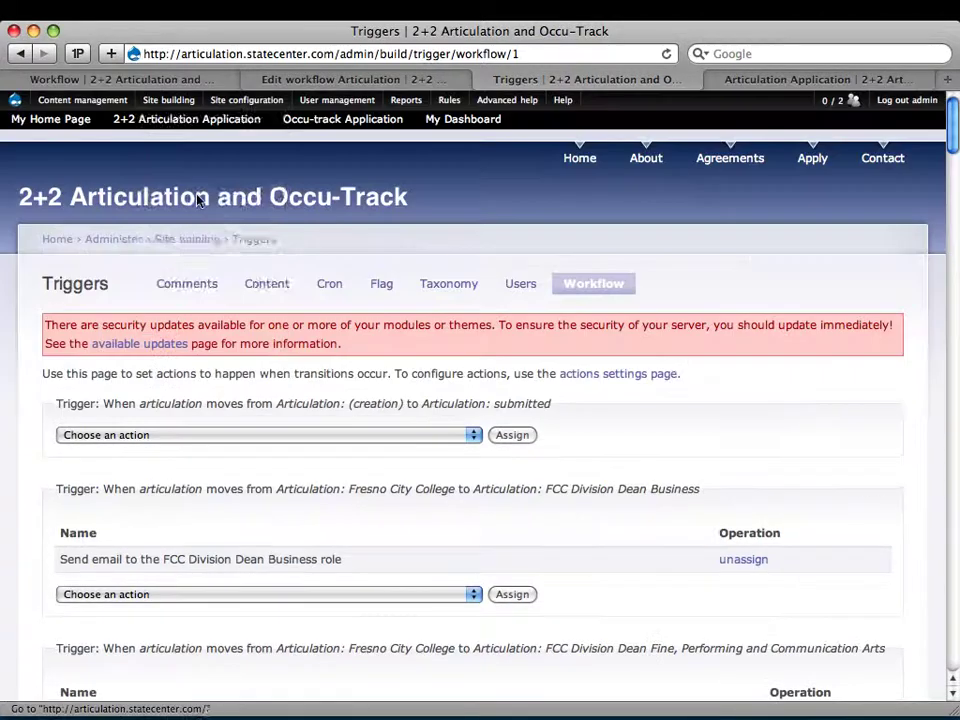
# Open the Actions admin page from Site configuration and scroll through the role send-email actions
pyautogui.moveTo(245, 101)
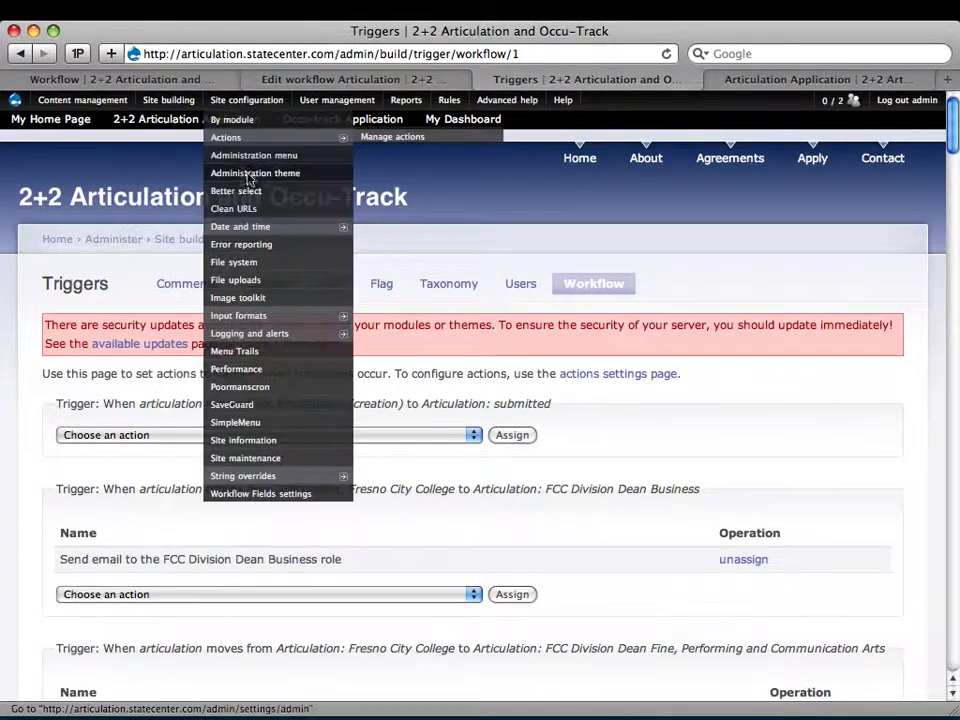
pyautogui.moveTo(250, 234)
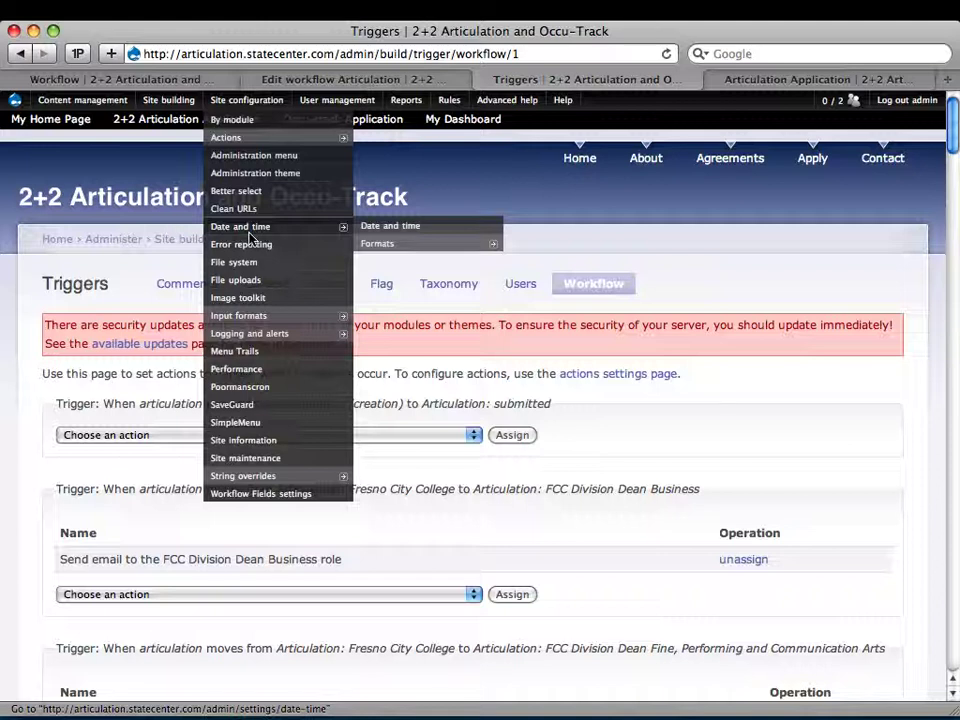
pyautogui.click(238, 139)
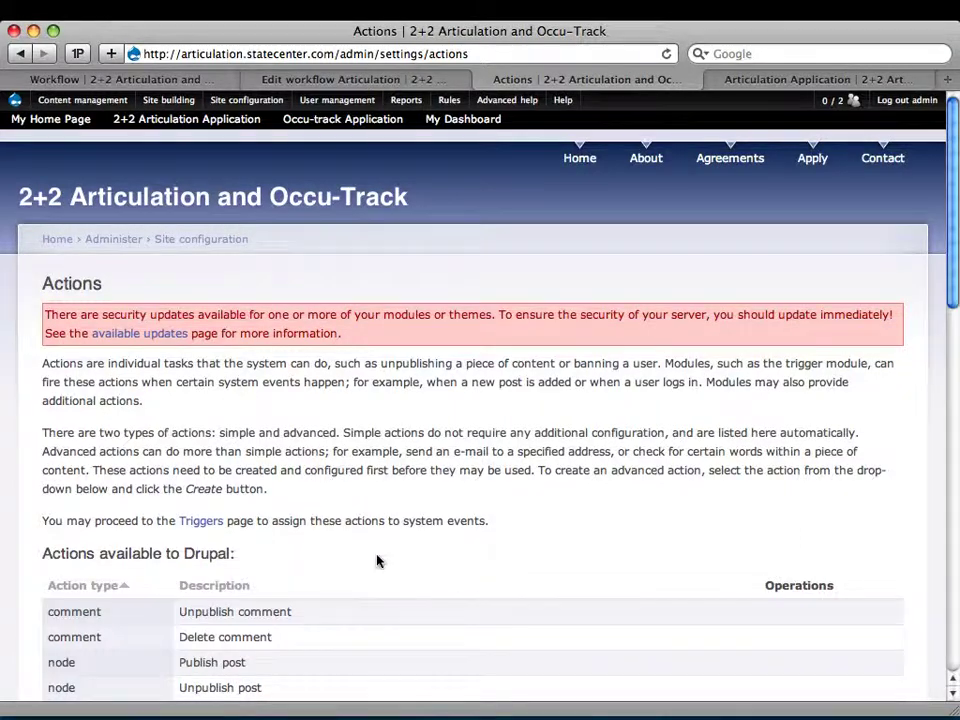
pyautogui.scroll(-10, 407, 482)
pyautogui.scroll(-6, 407, 483)
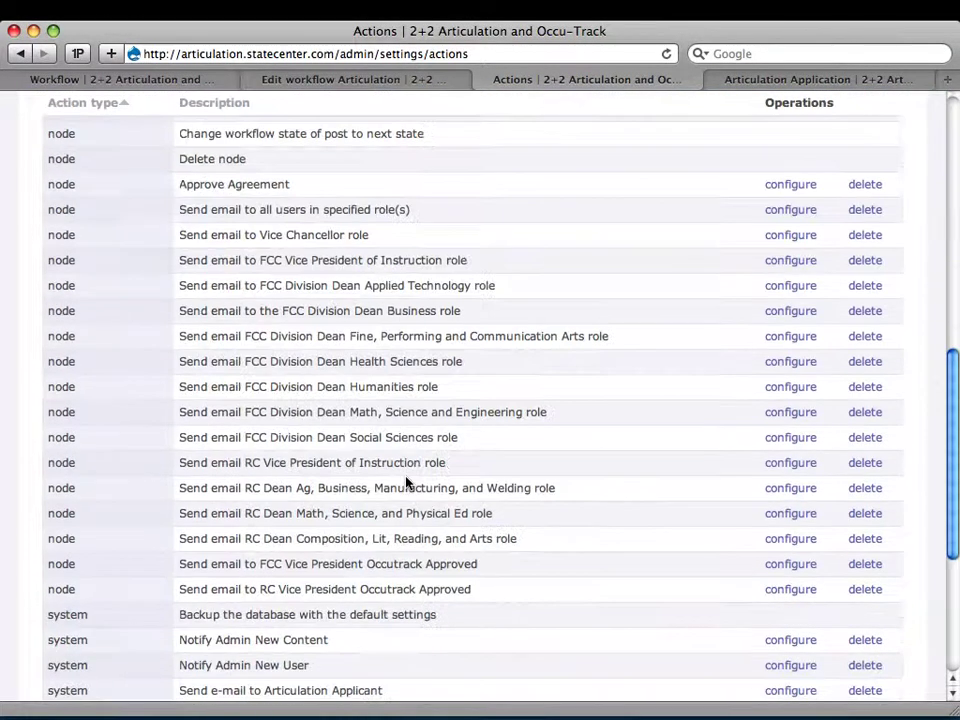
pyautogui.press('super+Tab')
pyautogui.press('super+Tab')
pyautogui.press('super+Tab')
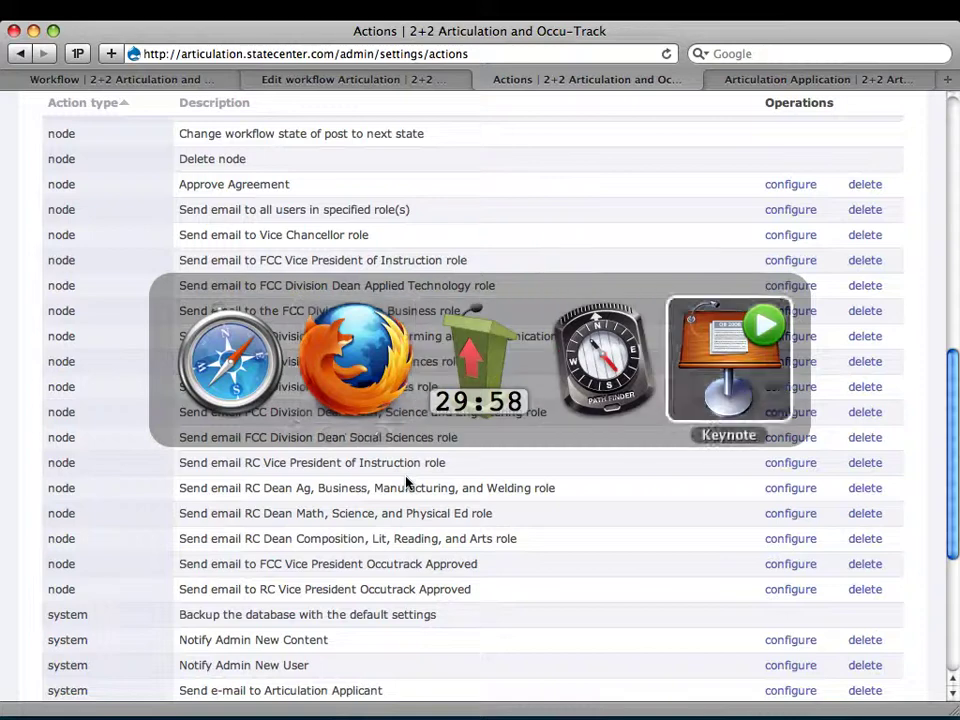
# Advance Keynote to the 'Email messages go here' Actions slide, then return to Drupal's Actions page
pyautogui.press('Right')
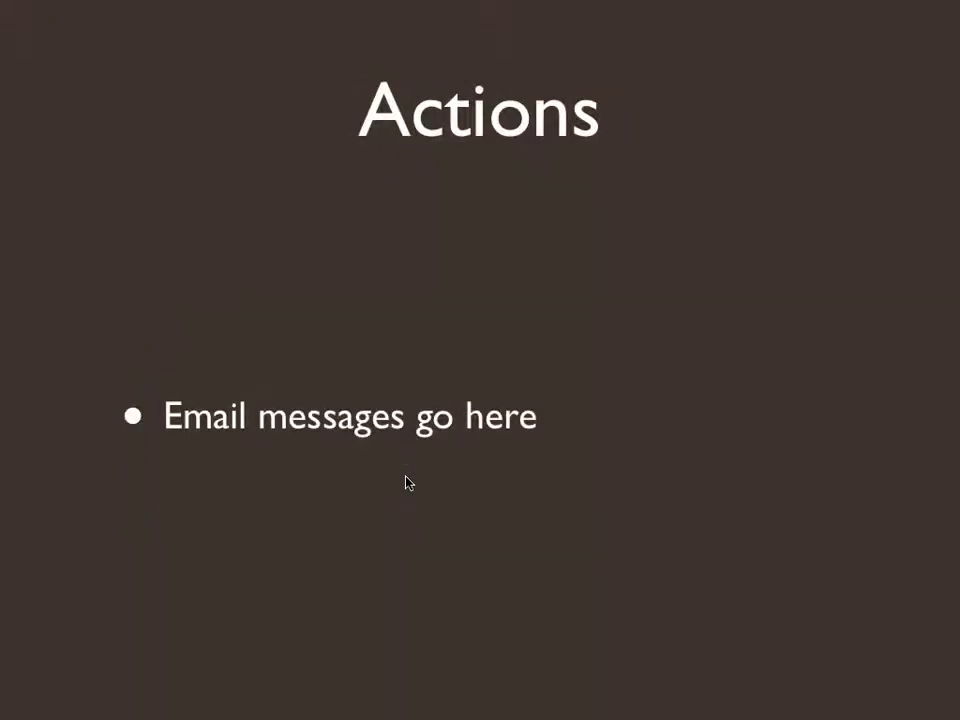
pyautogui.press('super+Tab')
pyautogui.scroll(15, 406, 483)
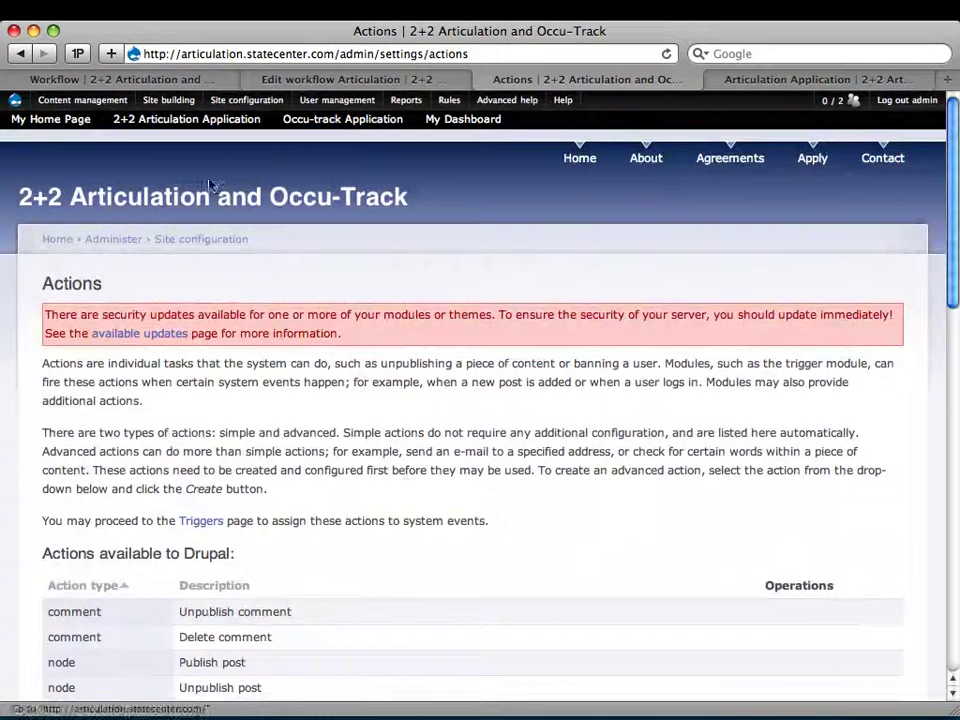
# Reopen the Actions admin page and scroll down the FCC and RC dean and vice-president email actions
pyautogui.moveTo(246, 100)
pyautogui.moveTo(218, 137)
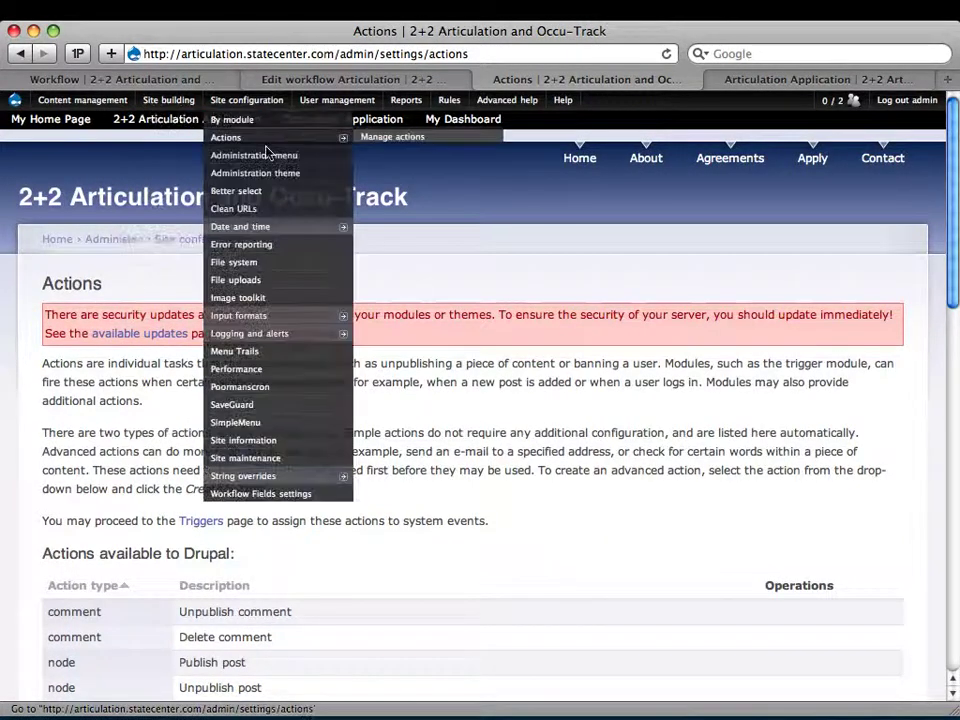
pyautogui.click(264, 142)
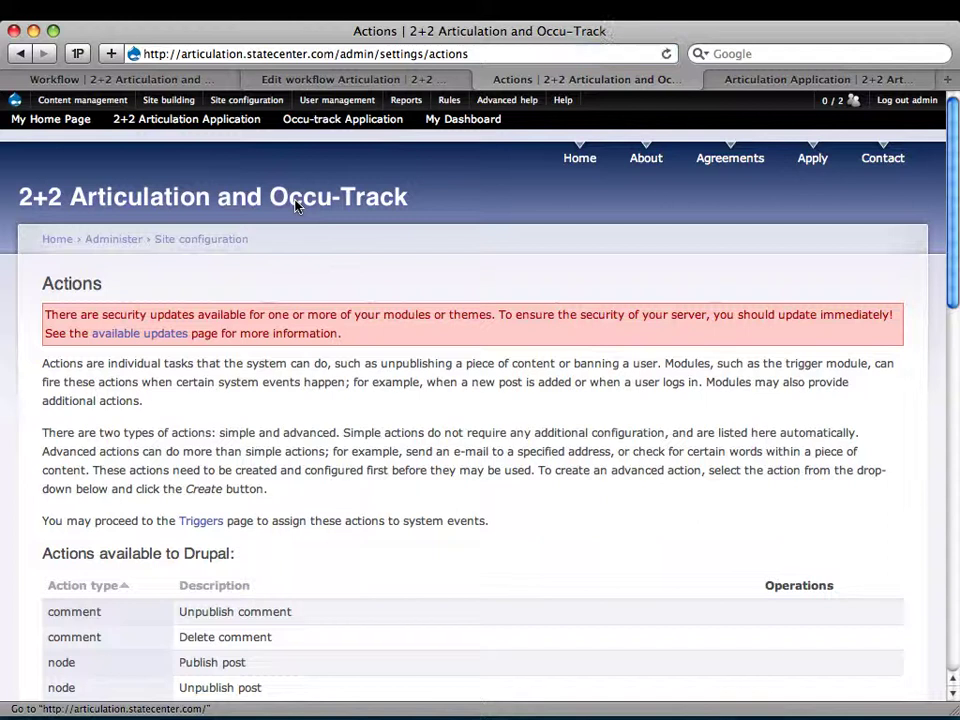
pyautogui.scroll(-4, 313, 257)
pyautogui.scroll(-10, 313, 257)
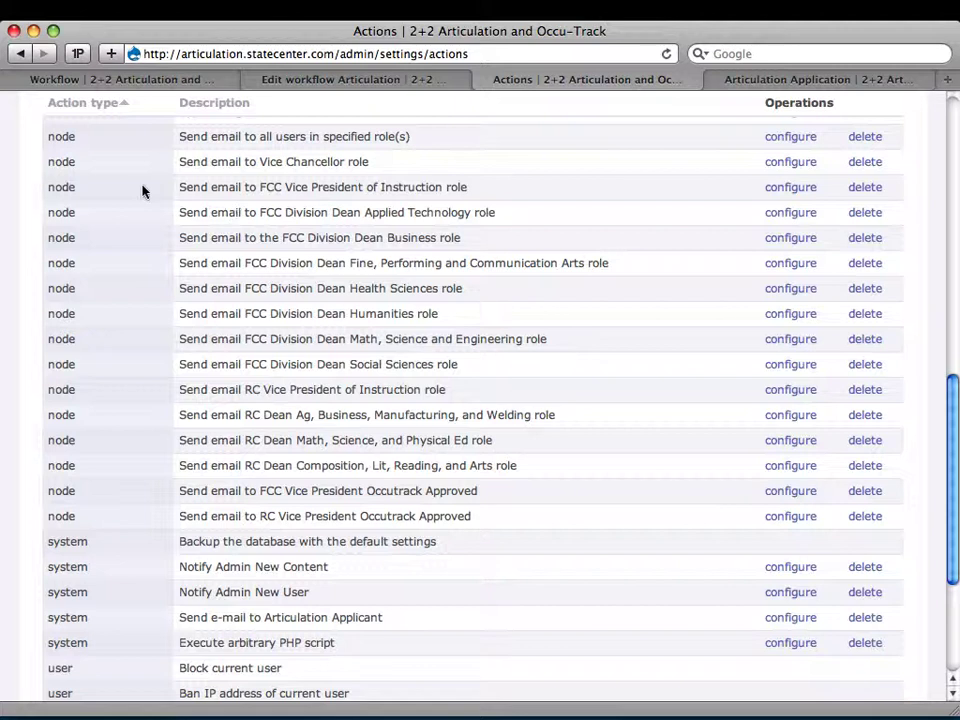
# Scroll the actions table back up and bring the Articulation workflow's Workflow admin page forward
pyautogui.scroll(-4, 142, 191)
pyautogui.scroll(10, 142, 191)
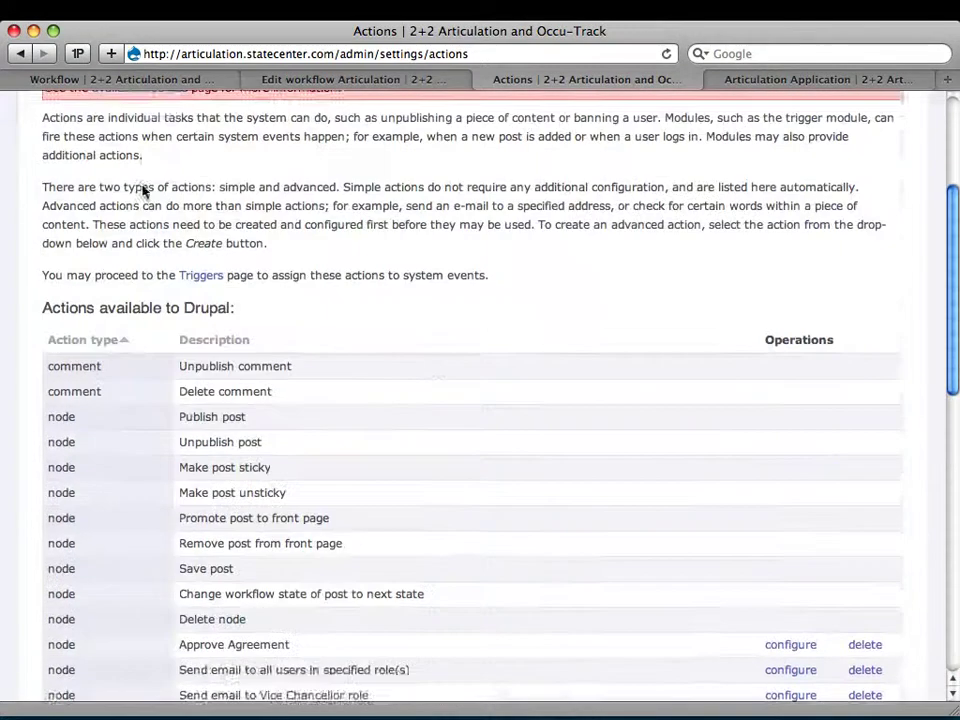
pyautogui.scroll(5, 142, 191)
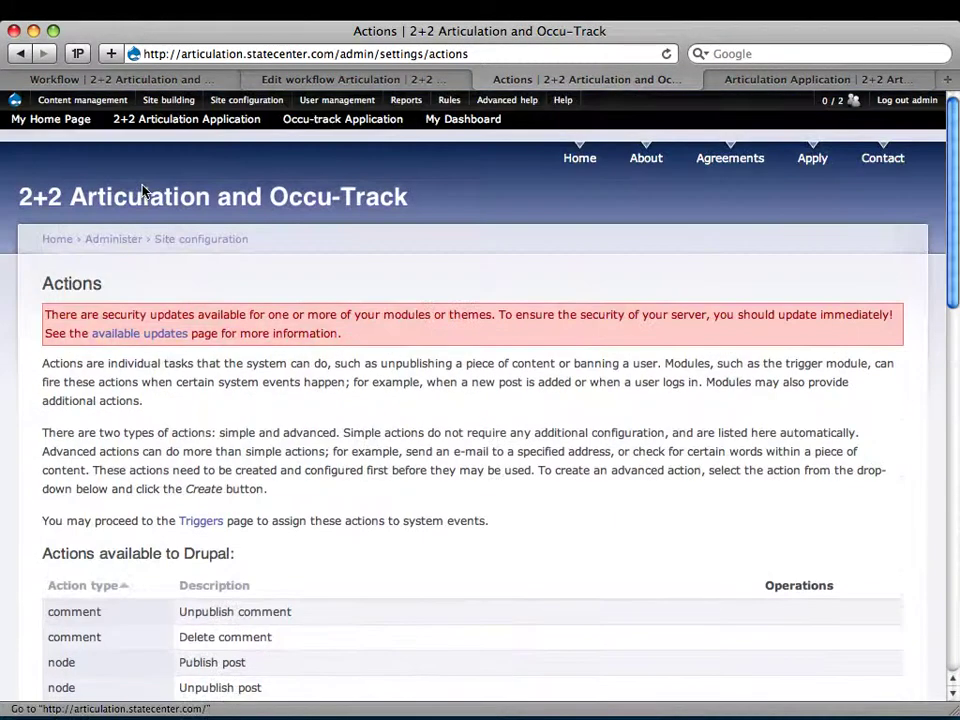
pyautogui.click(122, 79)
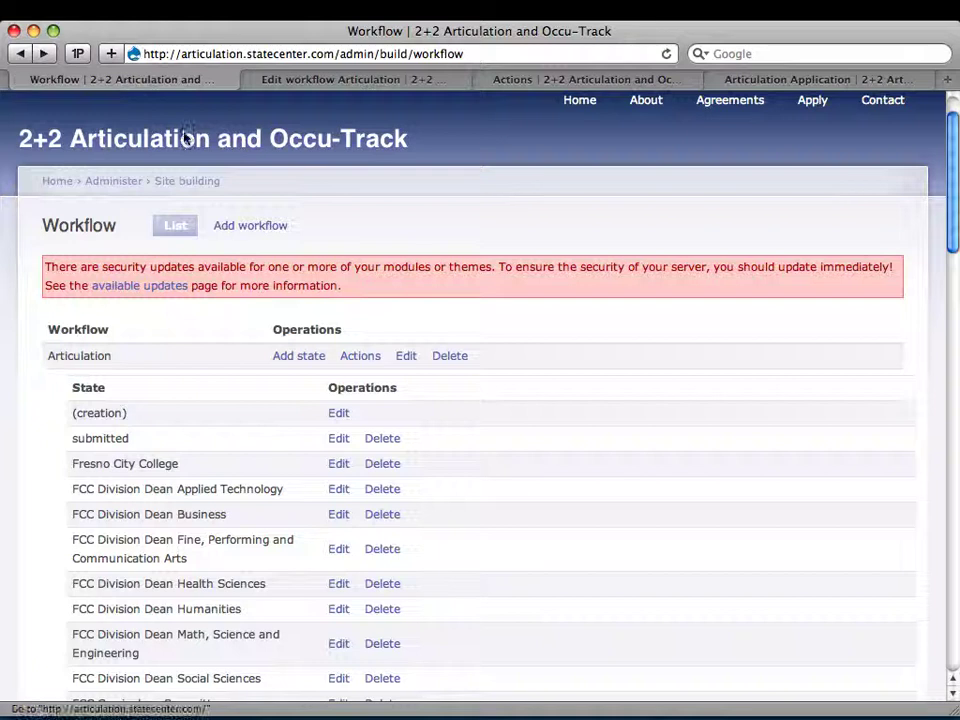
# Review the Articulation workflow states and content-type table, then return to Keynote's Actions slide
pyautogui.scroll(1, 435, 231)
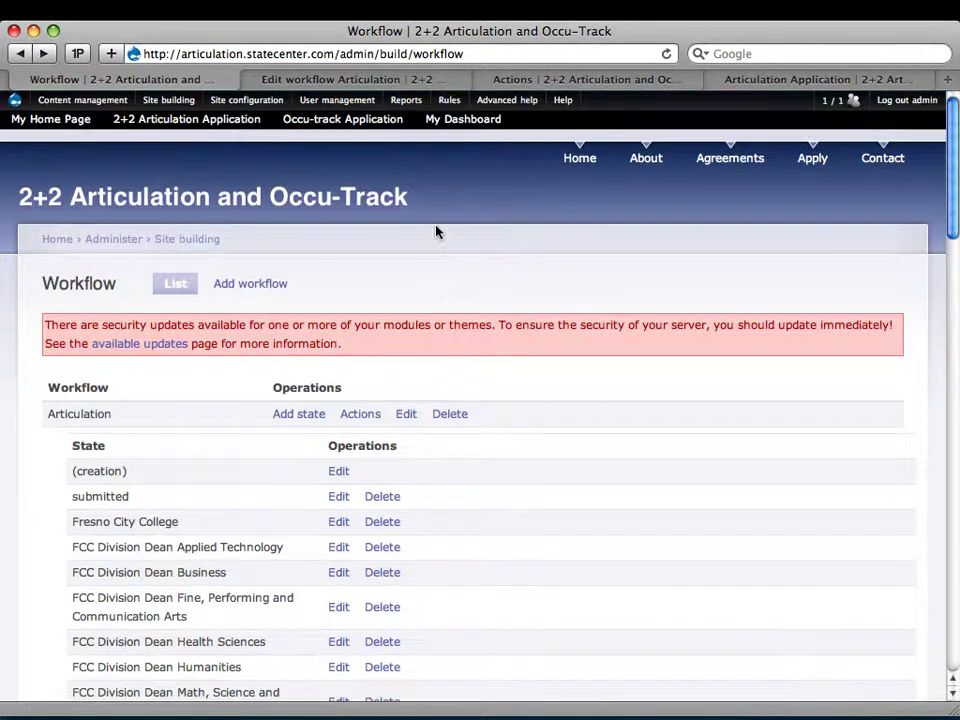
pyautogui.scroll(-2, 488, 254)
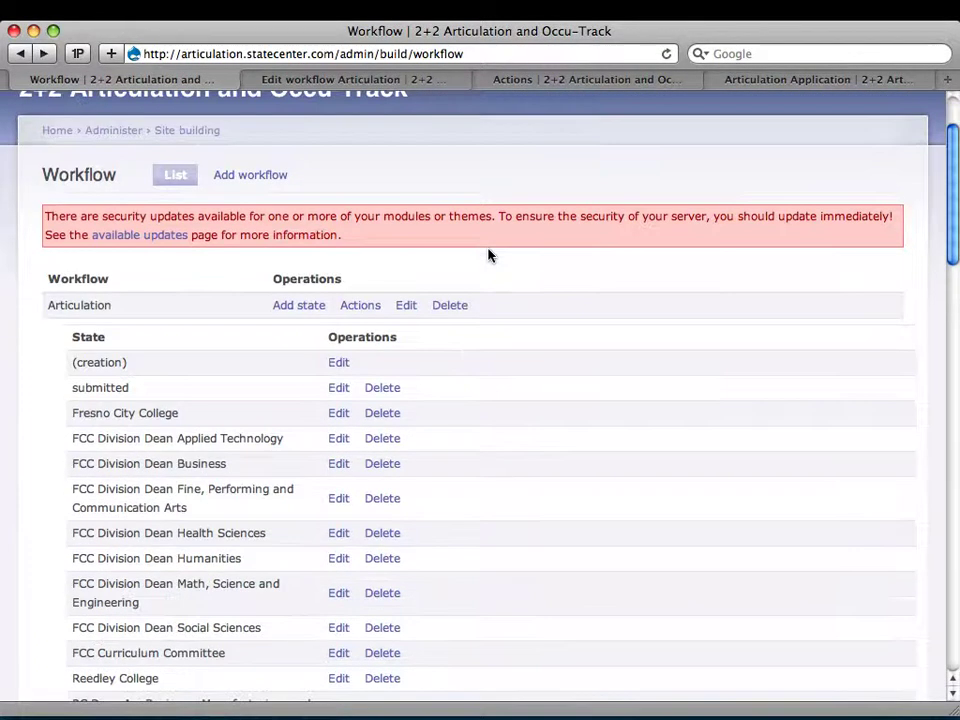
pyautogui.scroll(-9, 488, 254)
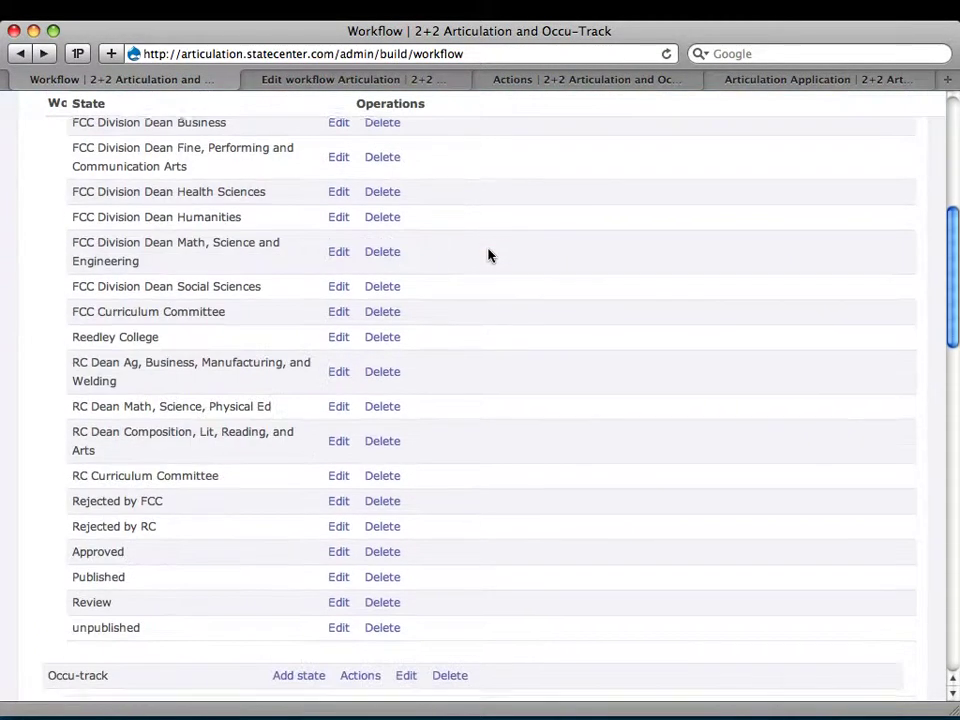
pyautogui.scroll(-6, 488, 254)
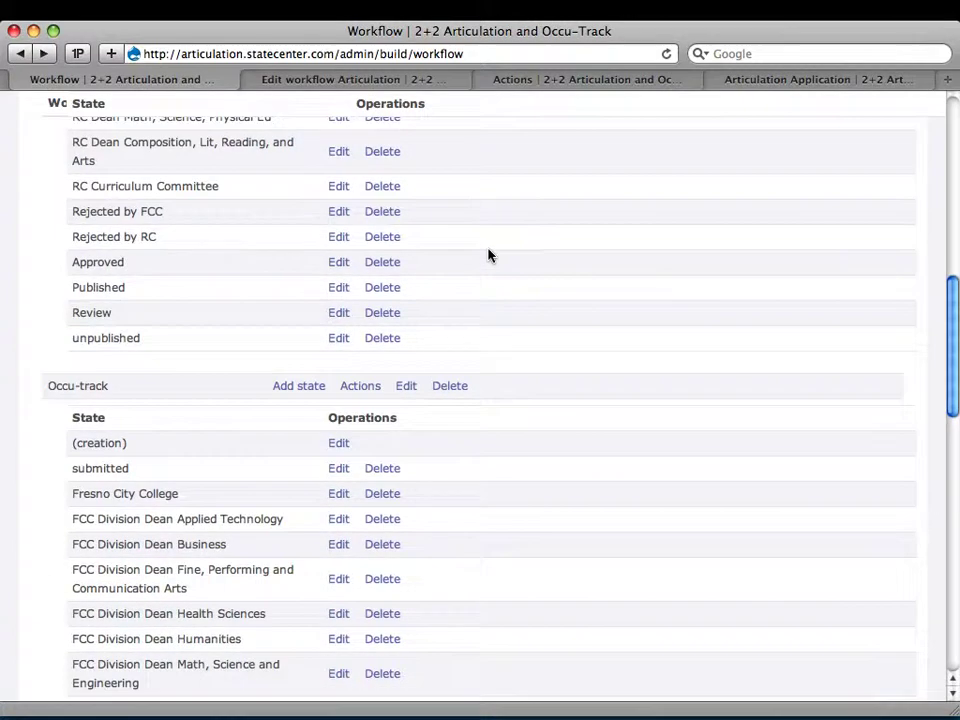
pyautogui.scroll(-5, 488, 254)
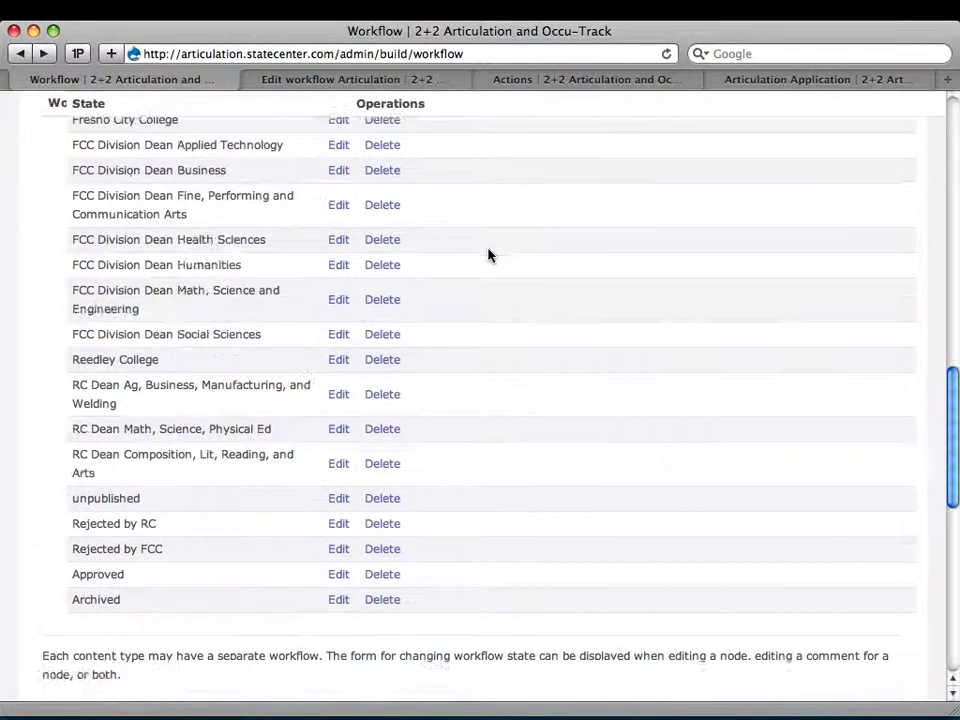
pyautogui.scroll(-9, 488, 254)
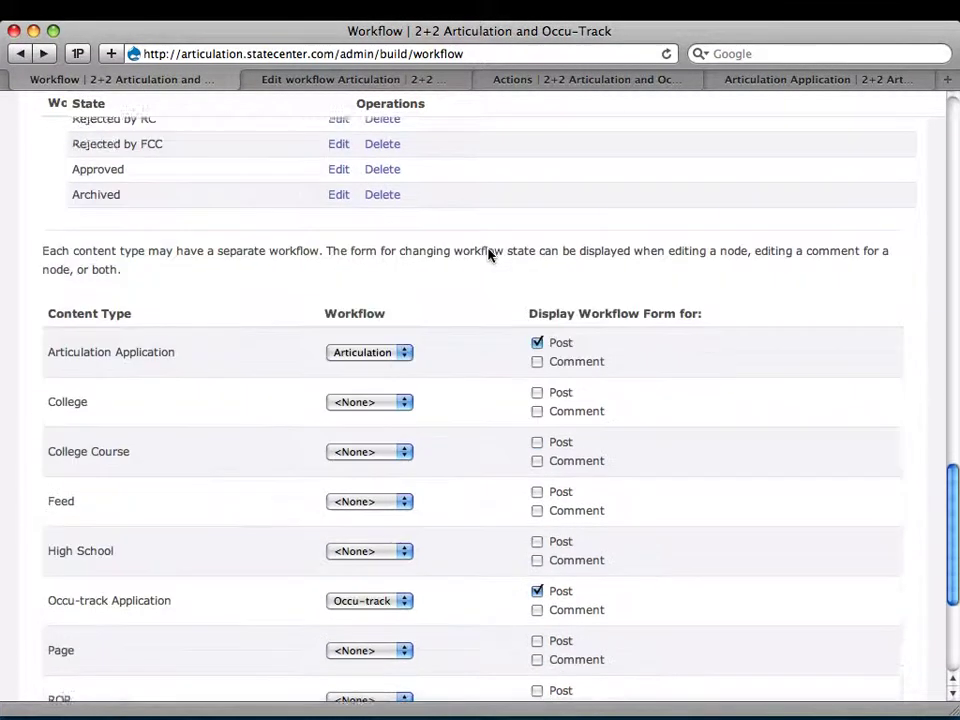
pyautogui.press('super+Tab')
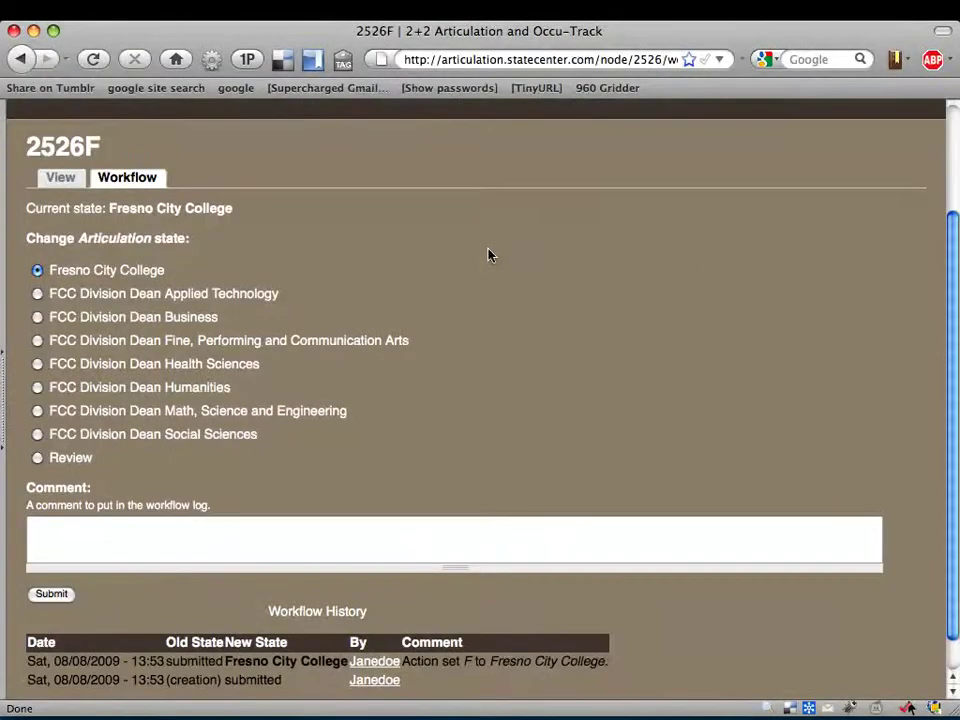
pyautogui.press('super+Tab')
pyautogui.press('super+Tab')
pyautogui.press('super+Tab')
pyautogui.press('super+Tab')
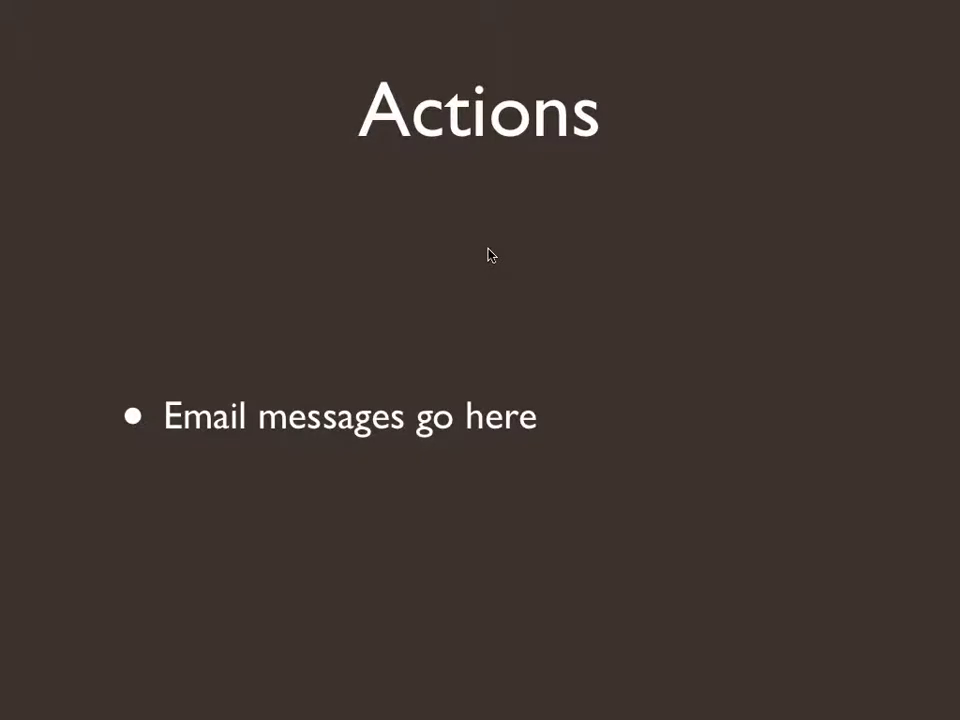
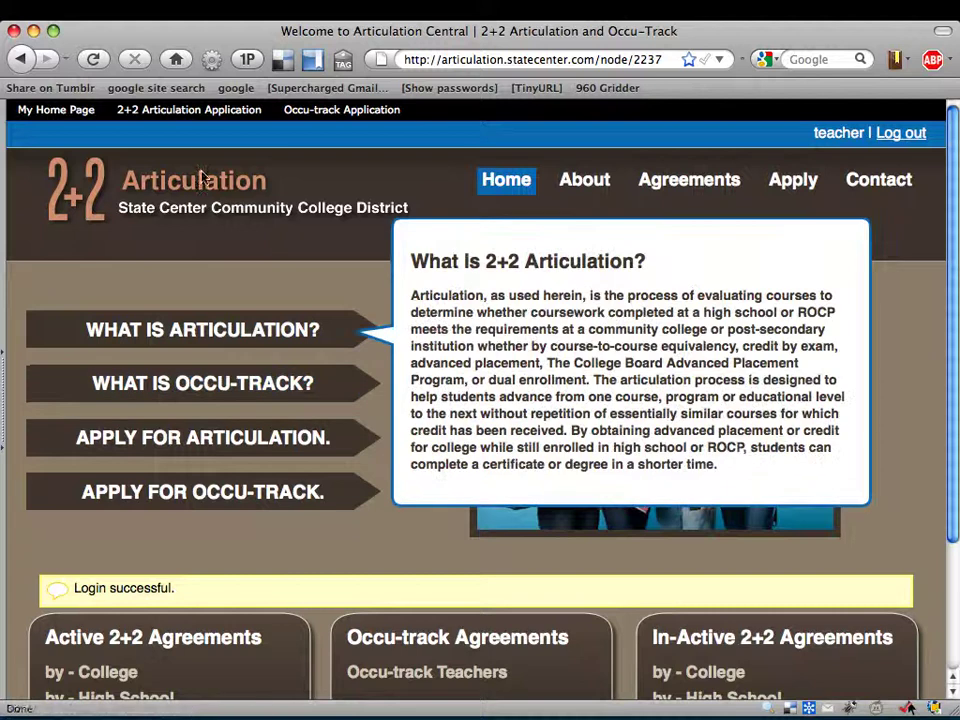
# From My Home Page's My Applications, open application 2509's Workflow tab showing FCC Division Dean Business
pyautogui.click(90, 110)
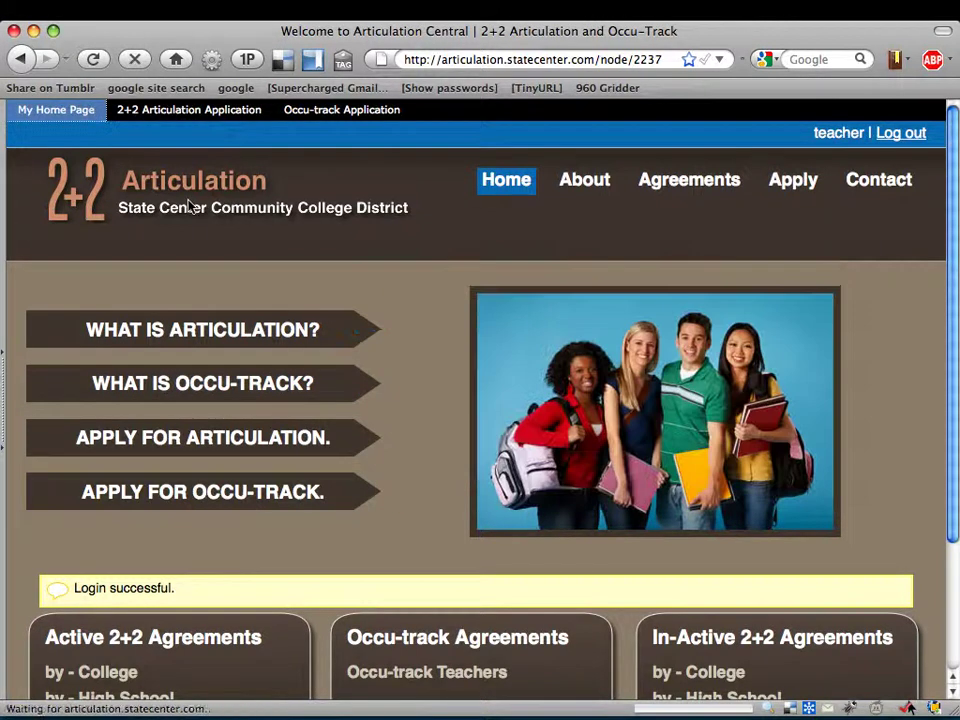
pyautogui.click(192, 322)
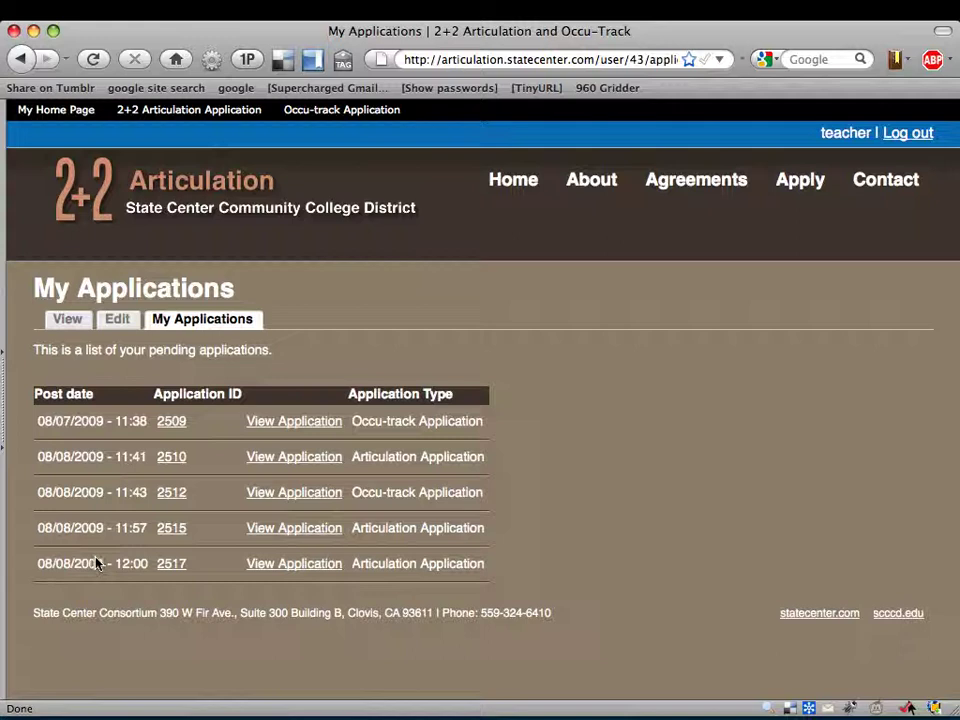
pyautogui.click(294, 421)
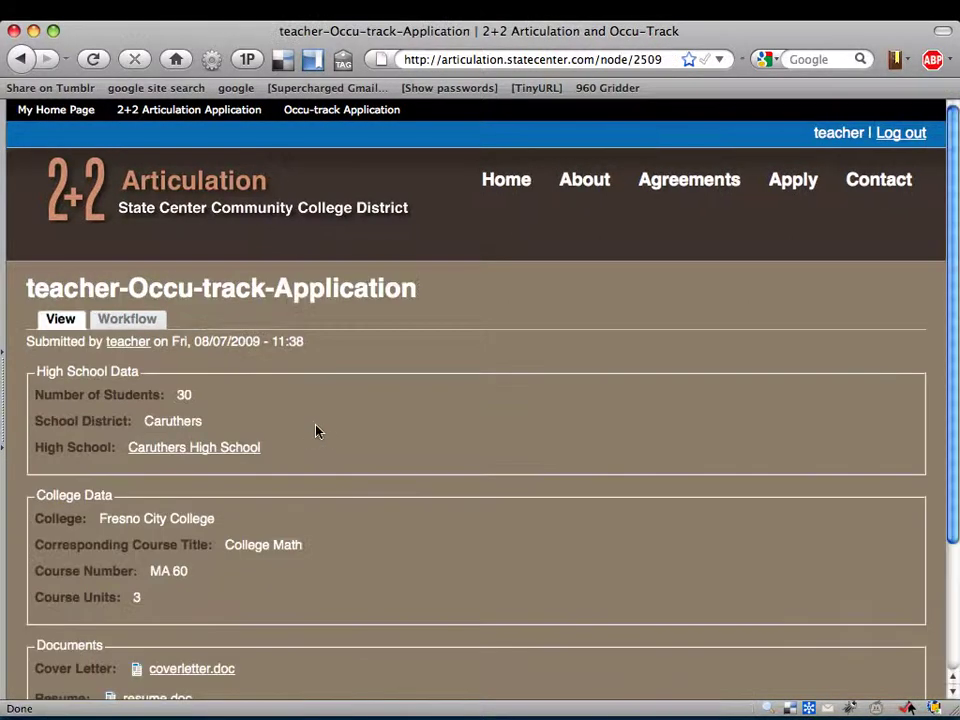
pyautogui.click(128, 319)
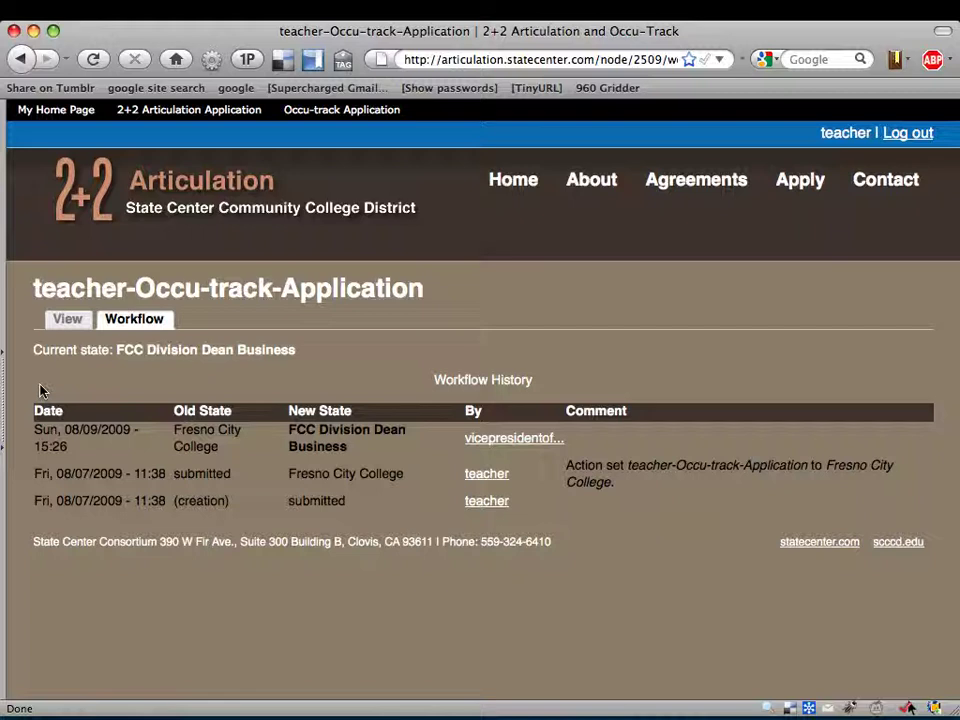
pyautogui.click(74, 329)
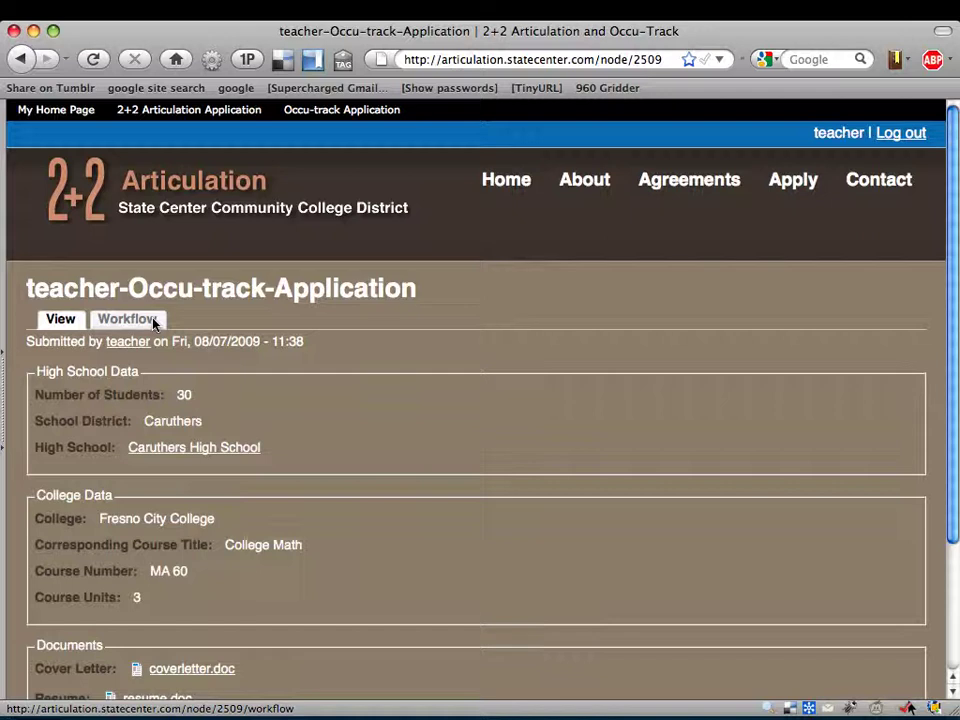
pyautogui.click(154, 322)
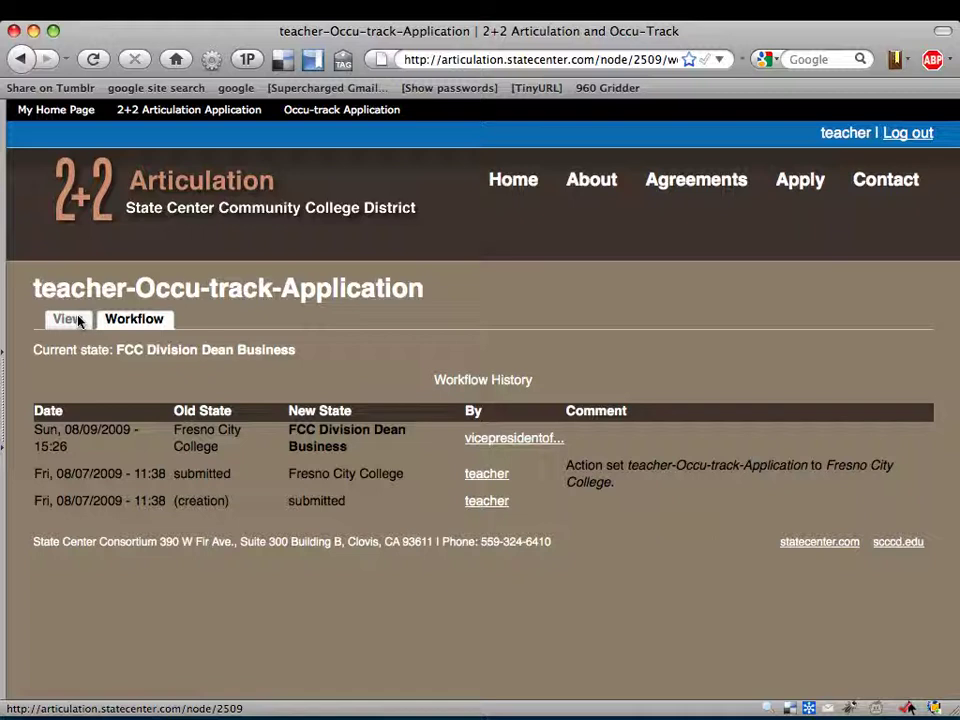
# Open Agreements and scroll through the Active Articulation Agreements table sorted by agreement number
pyautogui.click(686, 188)
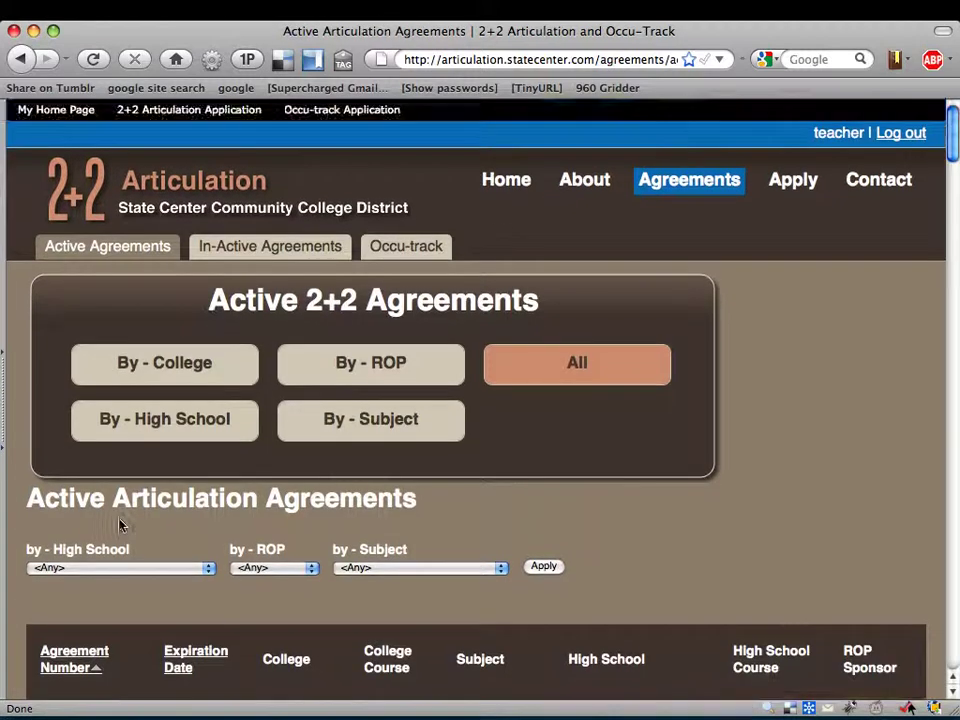
pyautogui.scroll(-10, 118, 525)
pyautogui.scroll(-2, 118, 525)
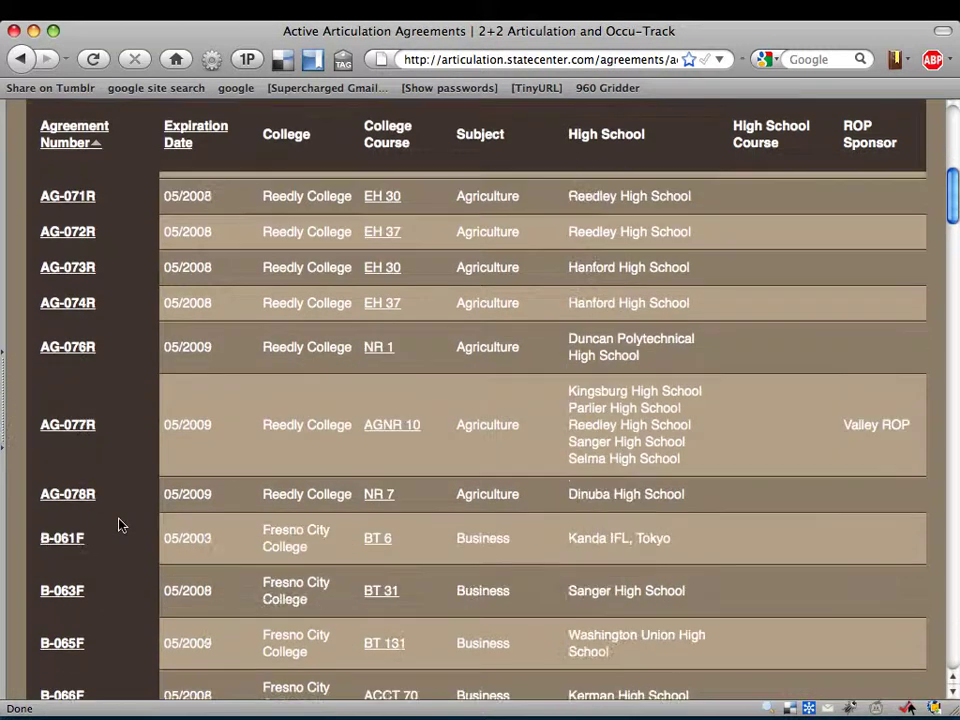
pyautogui.scroll(5, 118, 525)
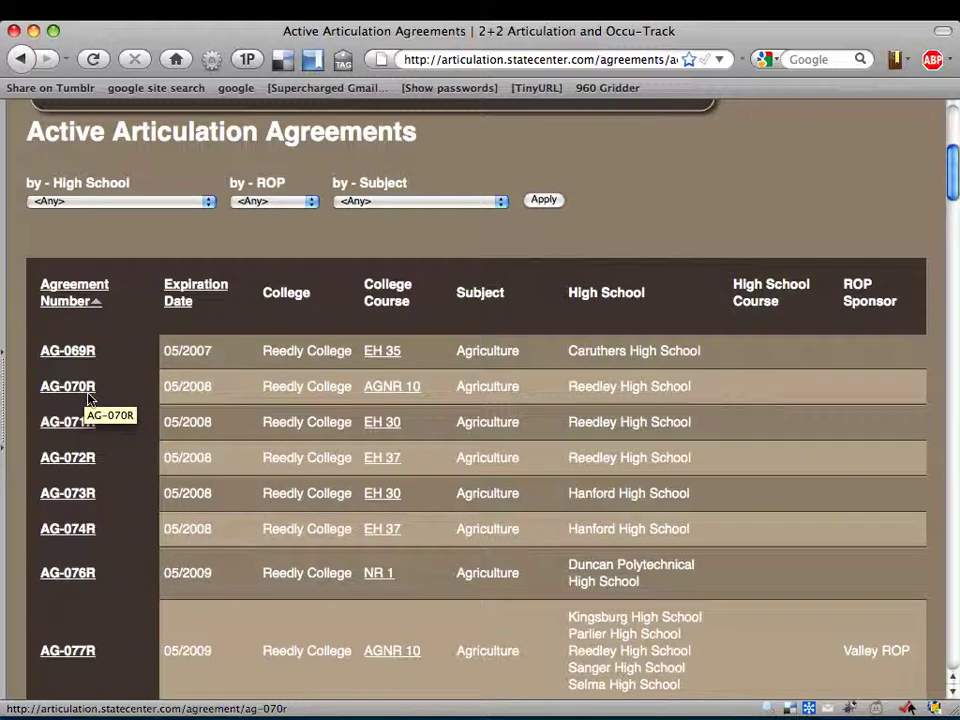
pyautogui.scroll(-4, 88, 398)
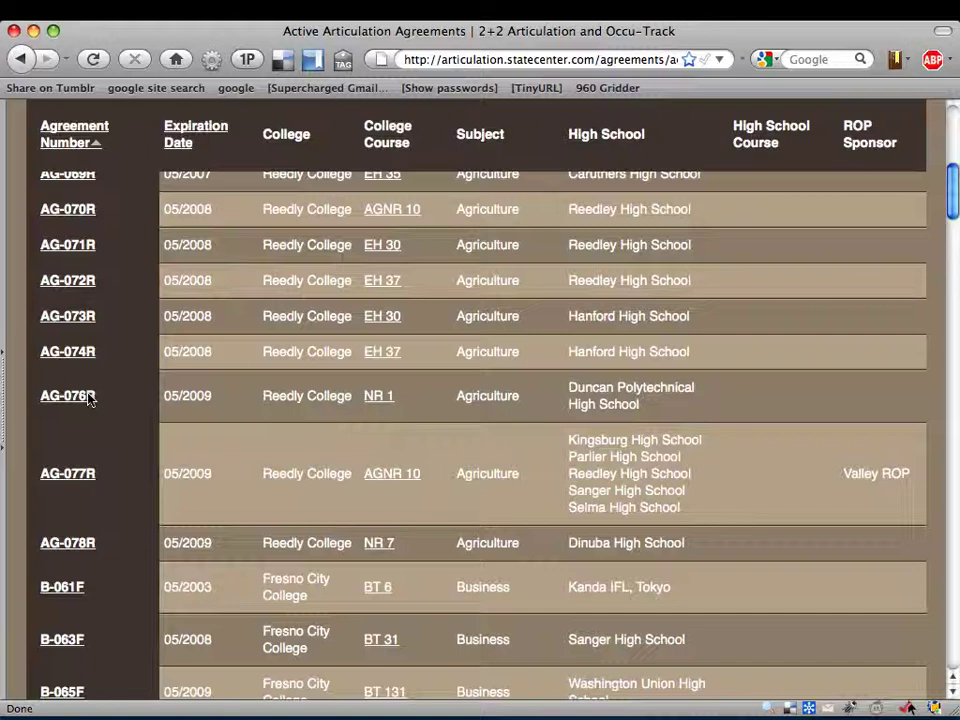
pyautogui.scroll(5, 88, 398)
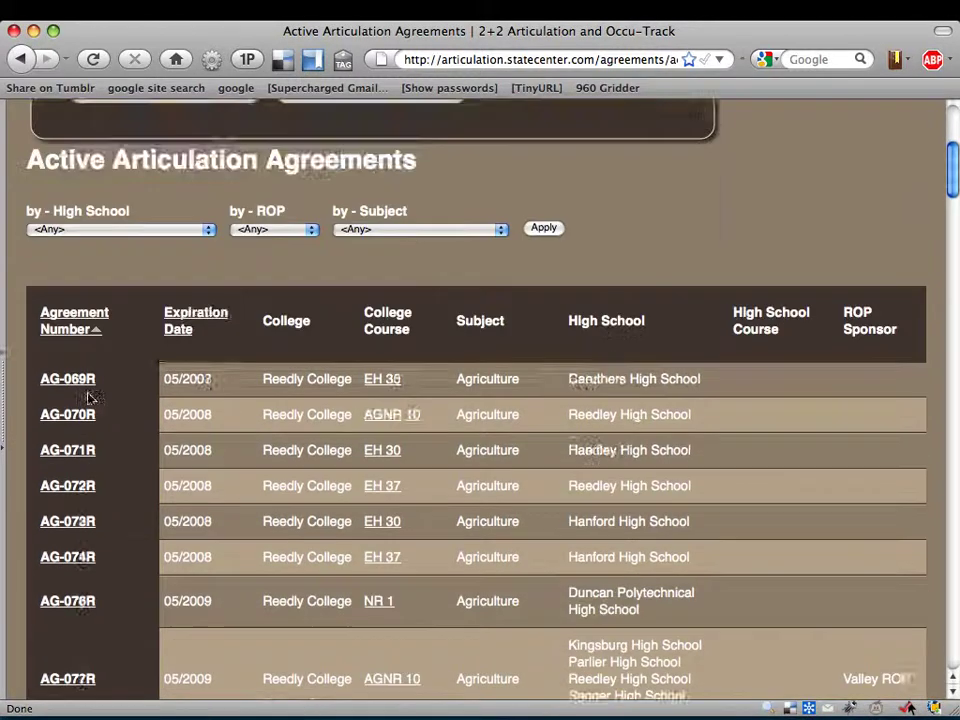
pyautogui.scroll(5, 88, 398)
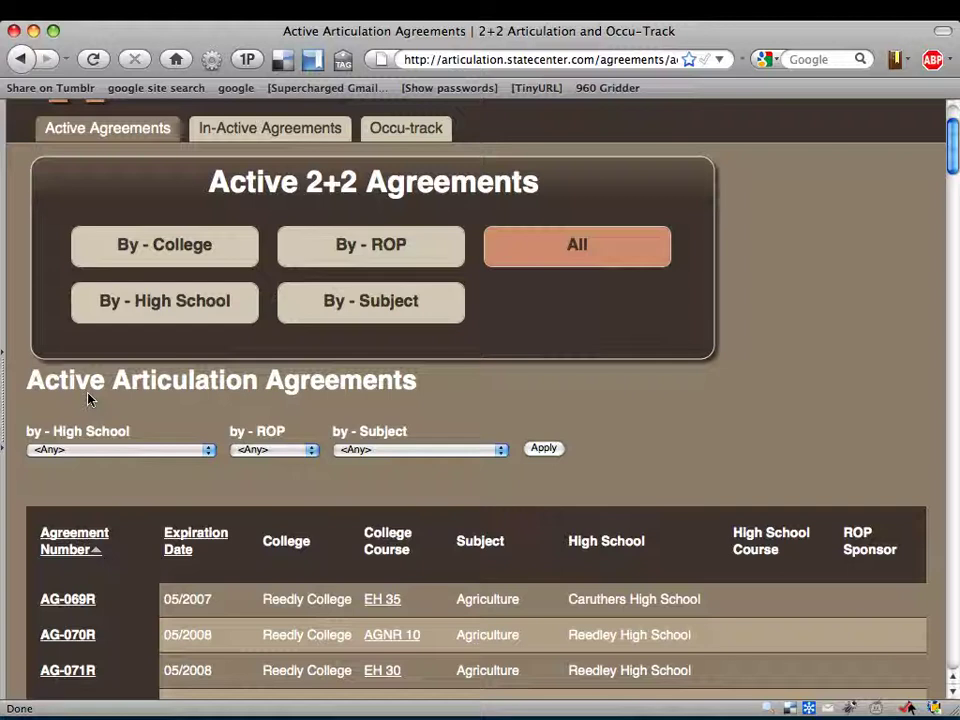
# Switch windows to the Active Articulation Agreements page listing AG-069R, AG-070R and AG-071R
pyautogui.press('super+Tab')
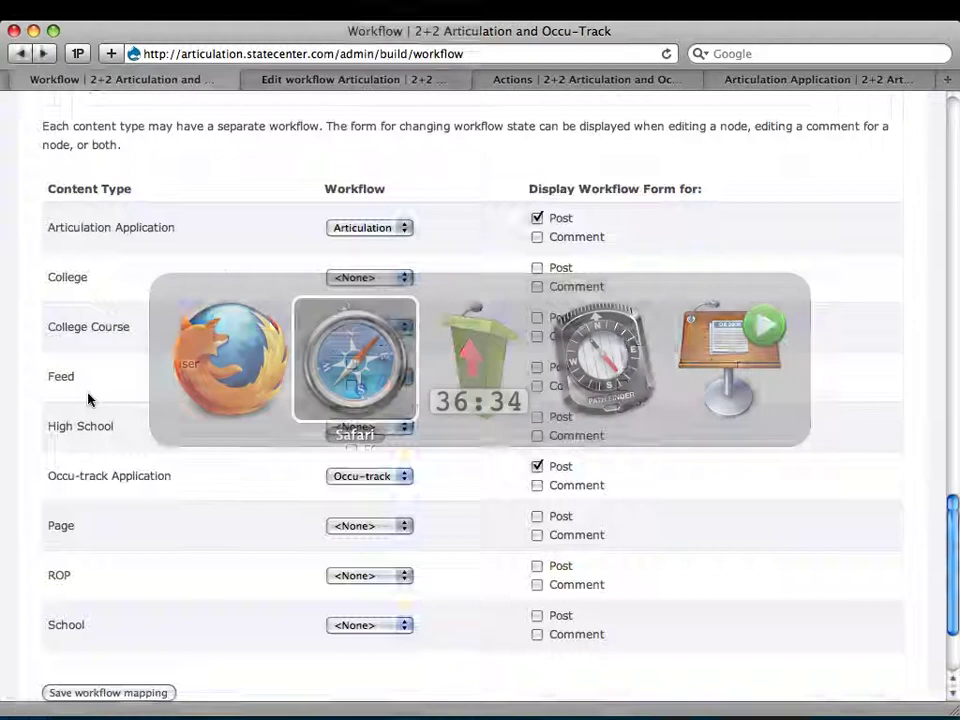
pyautogui.hotkey('ctrl', 'Tab')
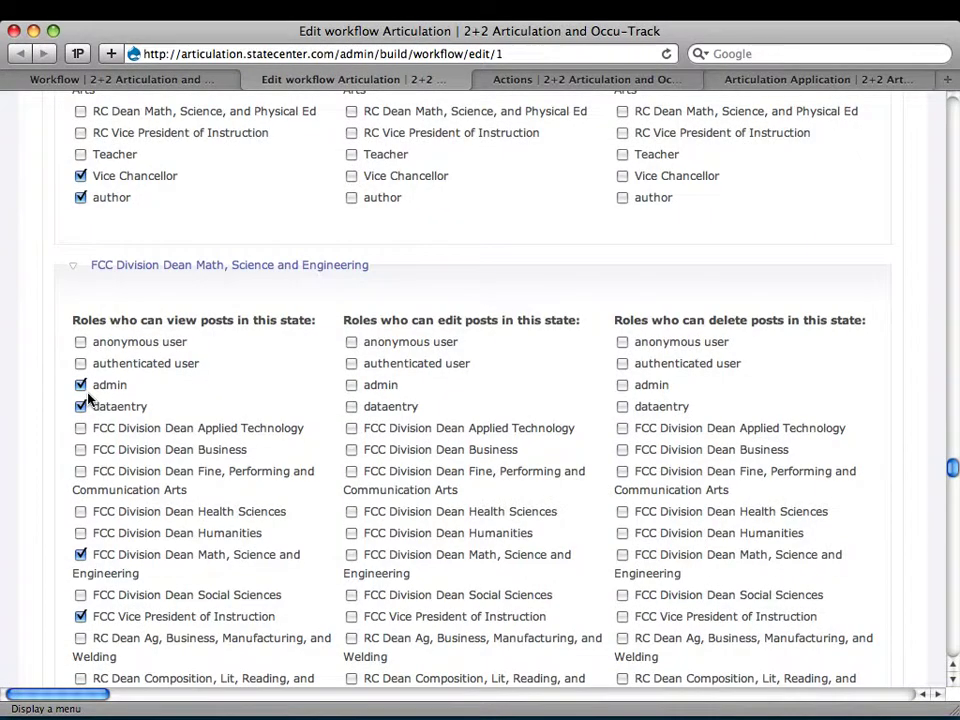
pyautogui.scroll(5, 88, 398)
pyautogui.hscroll(10, 88, 398)
pyautogui.hscroll(-10, 88, 398)
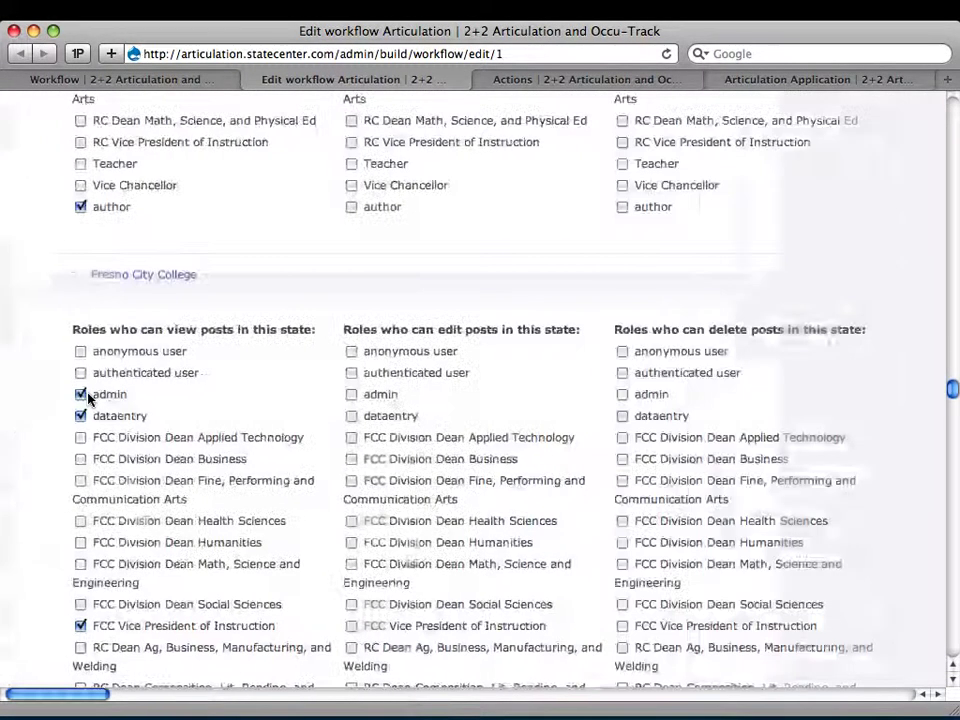
pyautogui.scroll(5, 88, 398)
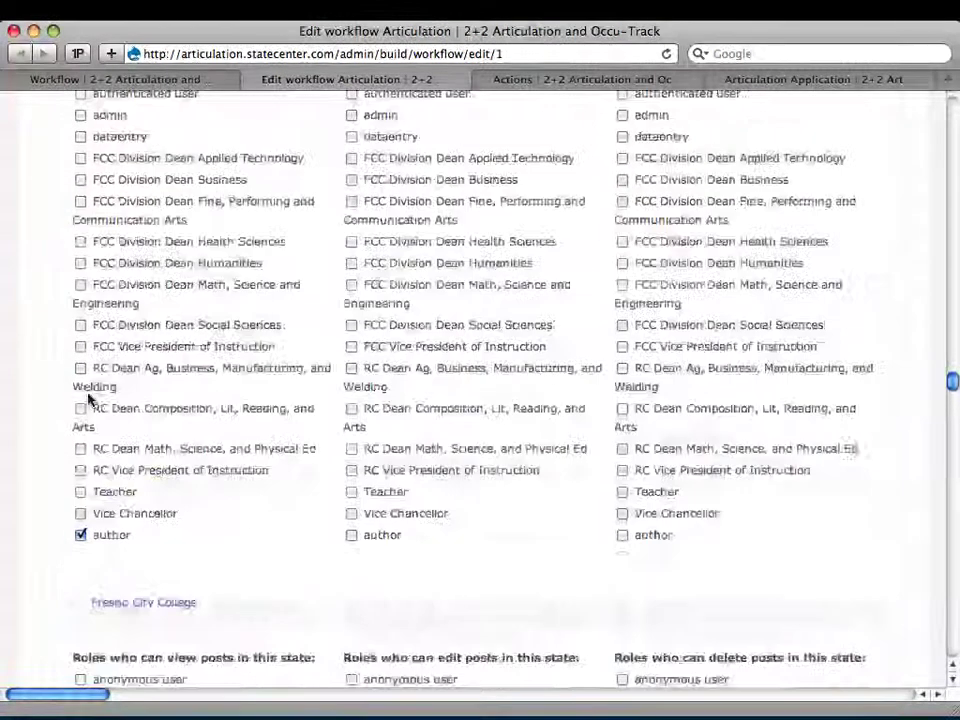
pyautogui.scroll(20, 88, 398)
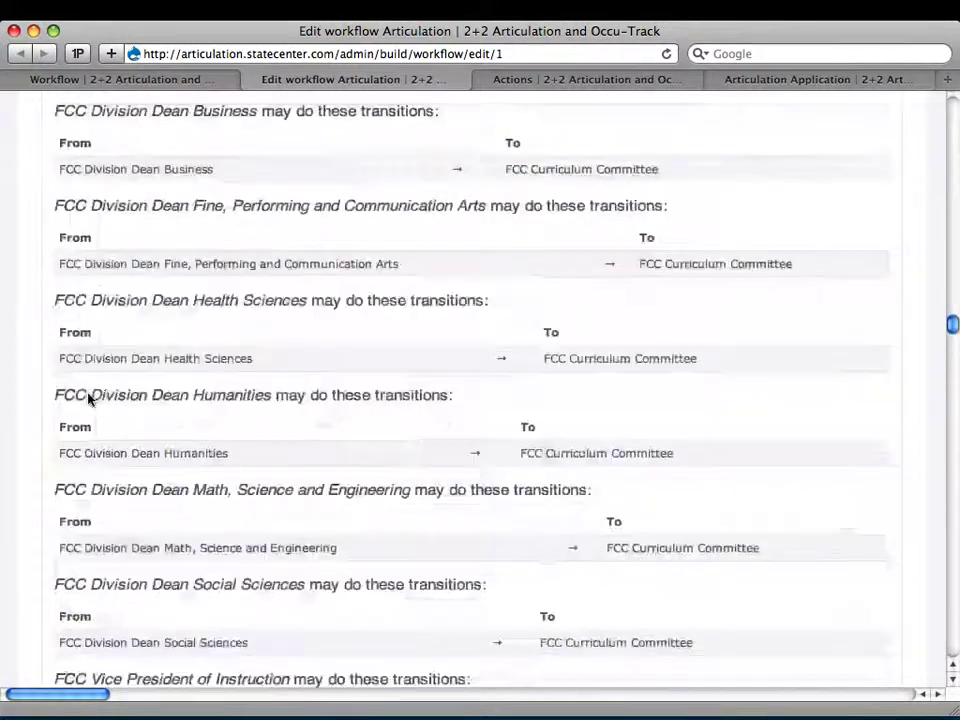
pyautogui.scroll(20, 88, 398)
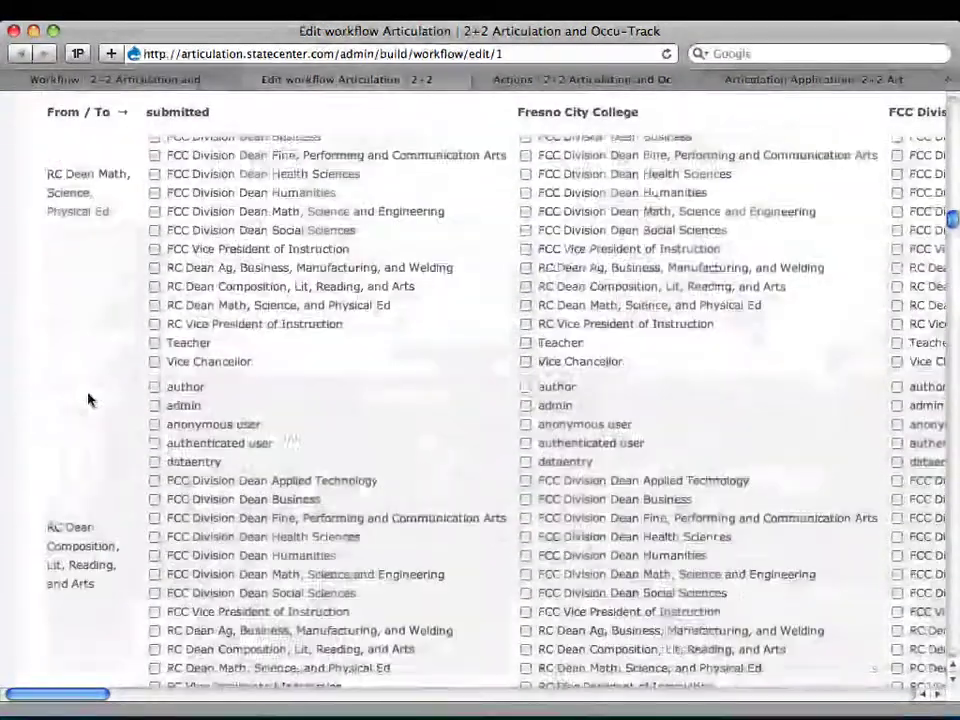
pyautogui.scroll(20, 88, 398)
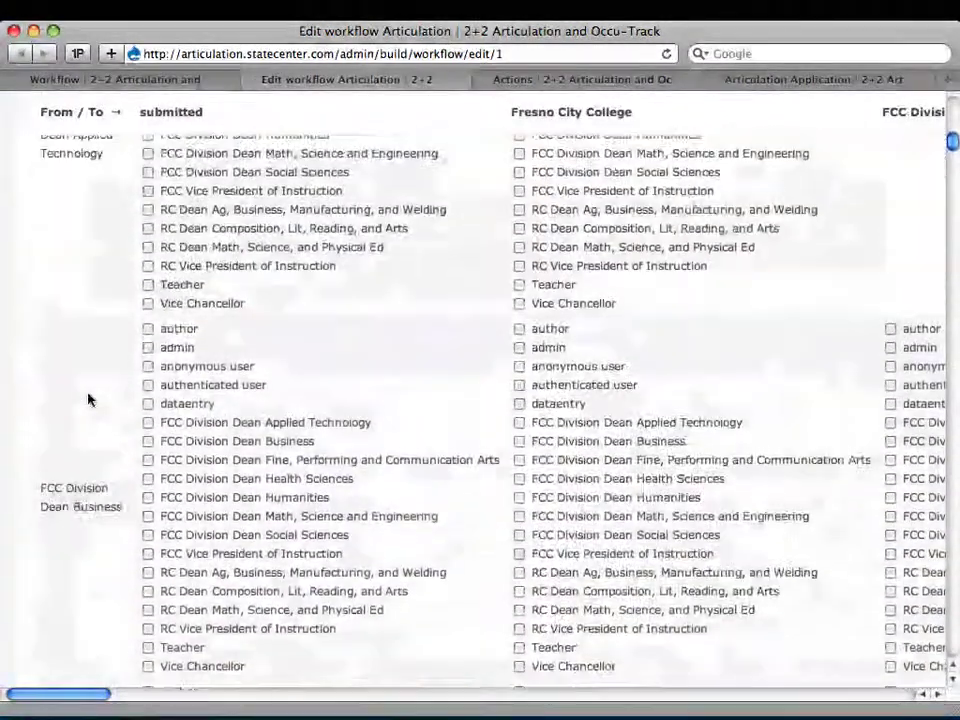
pyautogui.scroll(10, 88, 398)
pyautogui.scroll(-10, 88, 399)
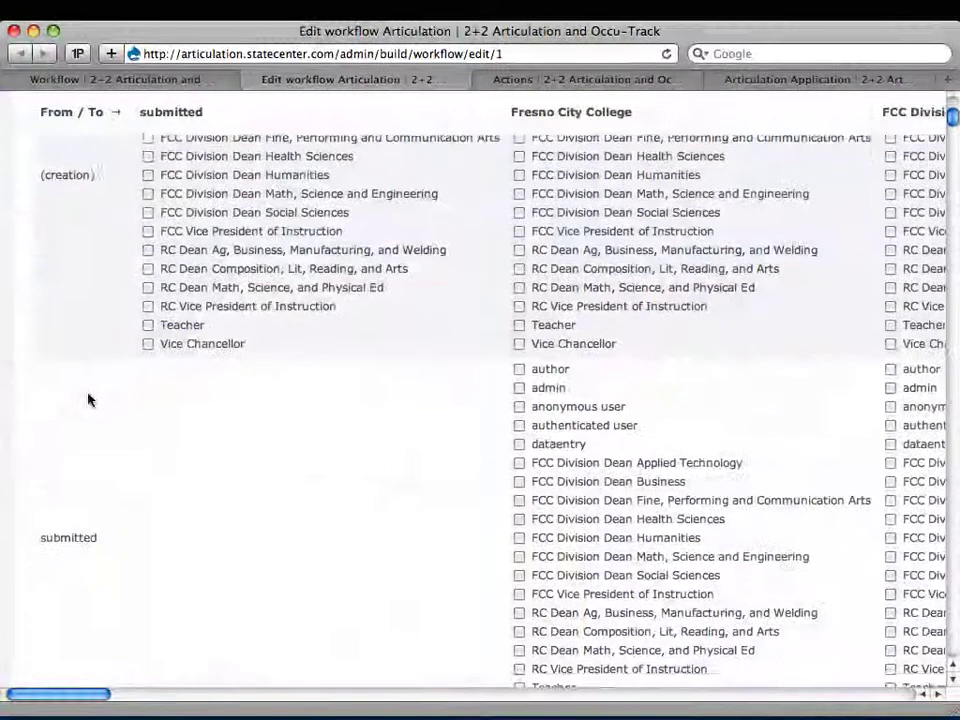
pyautogui.scroll(-10, 88, 398)
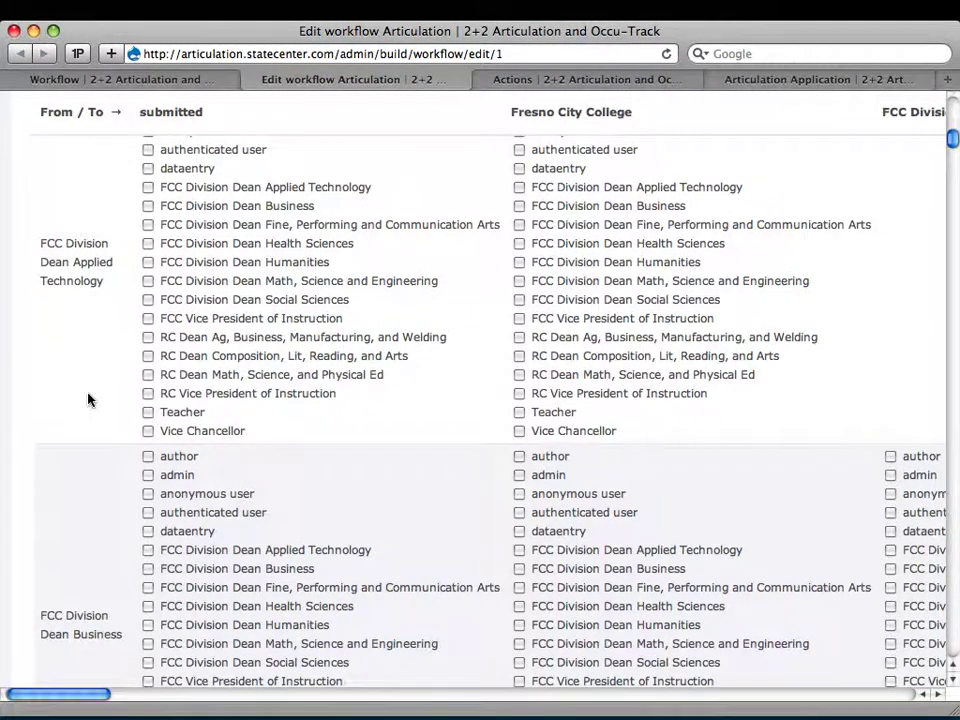
pyautogui.scroll(3, 88, 399)
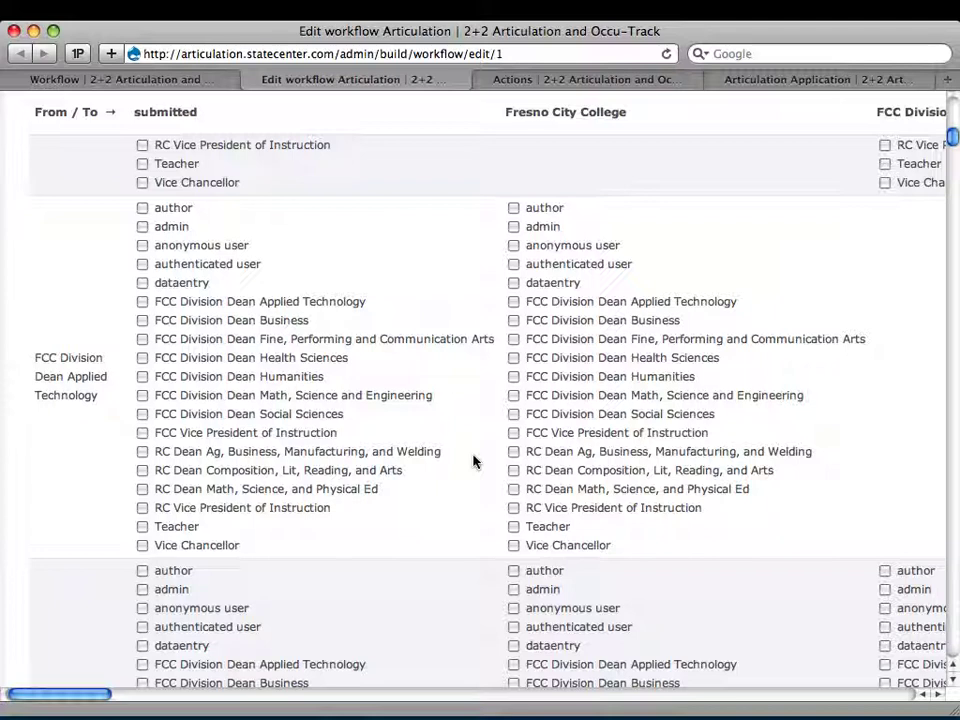
pyautogui.press('super+Tab')
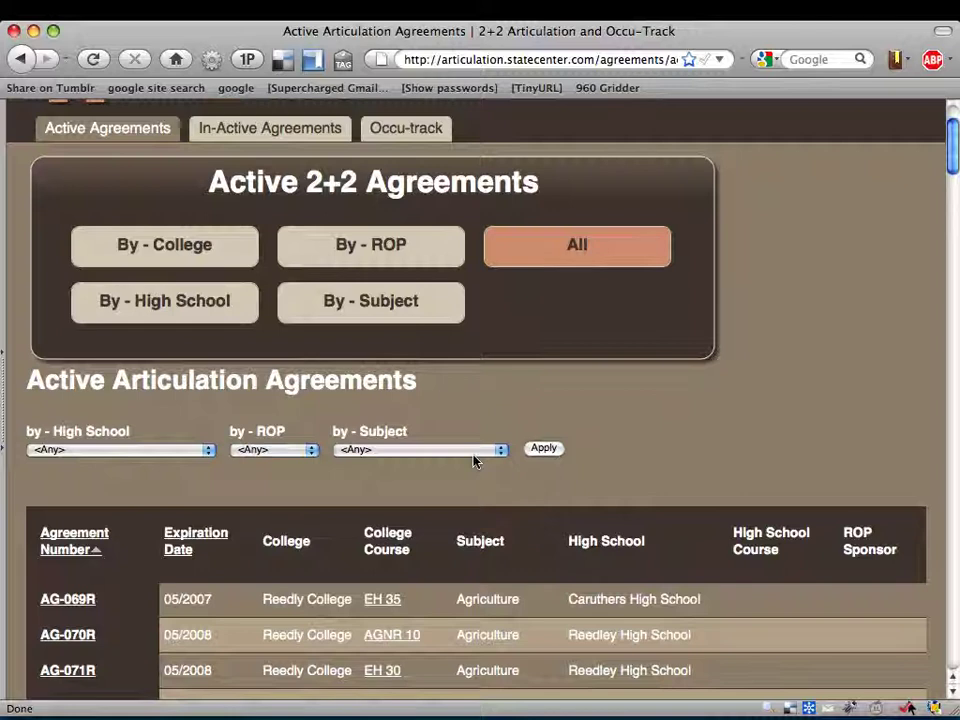
pyautogui.scroll(2, 476, 459)
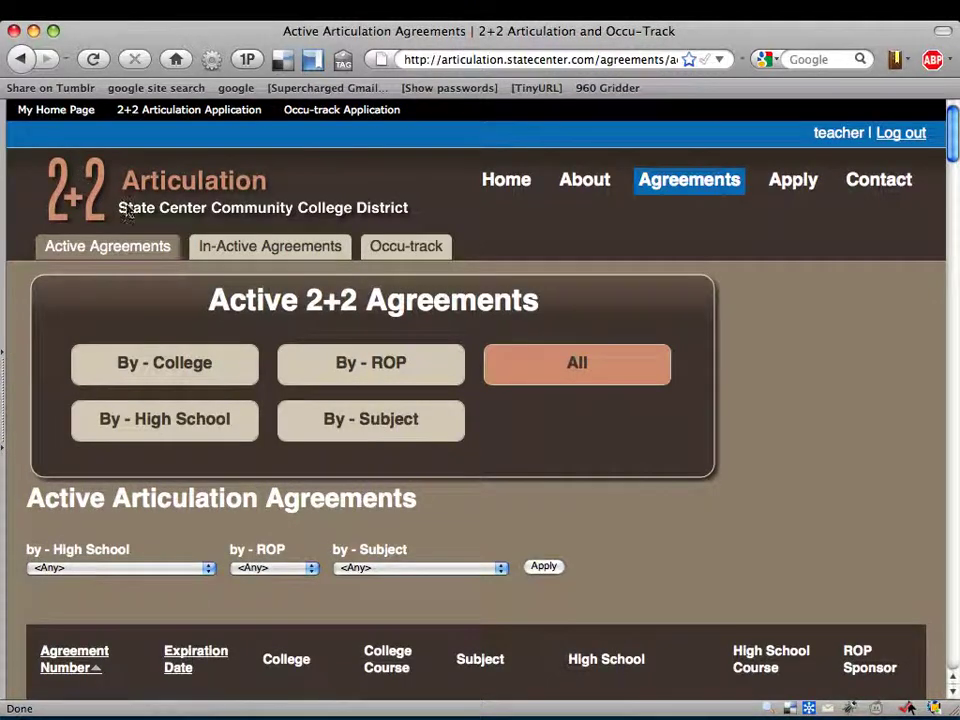
pyautogui.click(503, 184)
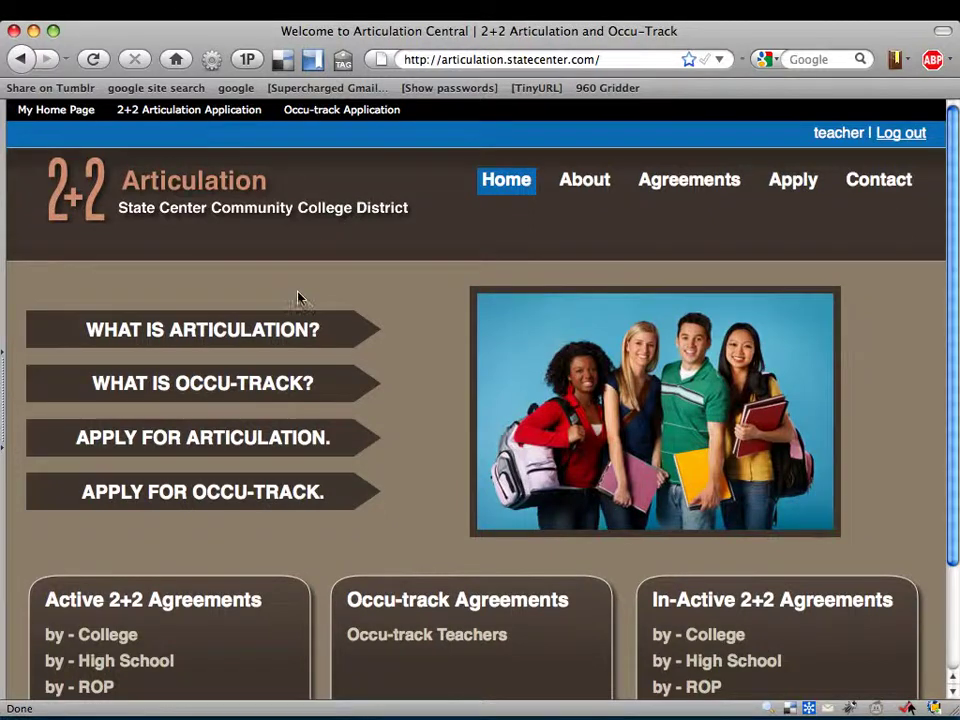
pyautogui.moveTo(290, 330)
pyautogui.moveTo(290, 455)
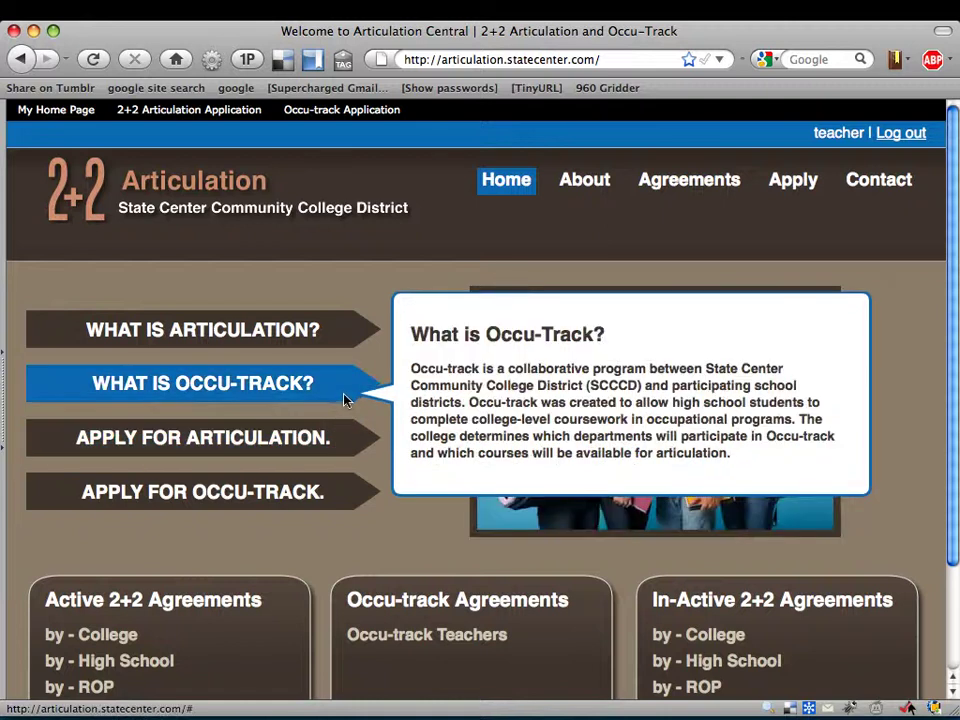
pyautogui.moveTo(336, 338)
pyautogui.moveTo(328, 381)
pyautogui.moveTo(317, 435)
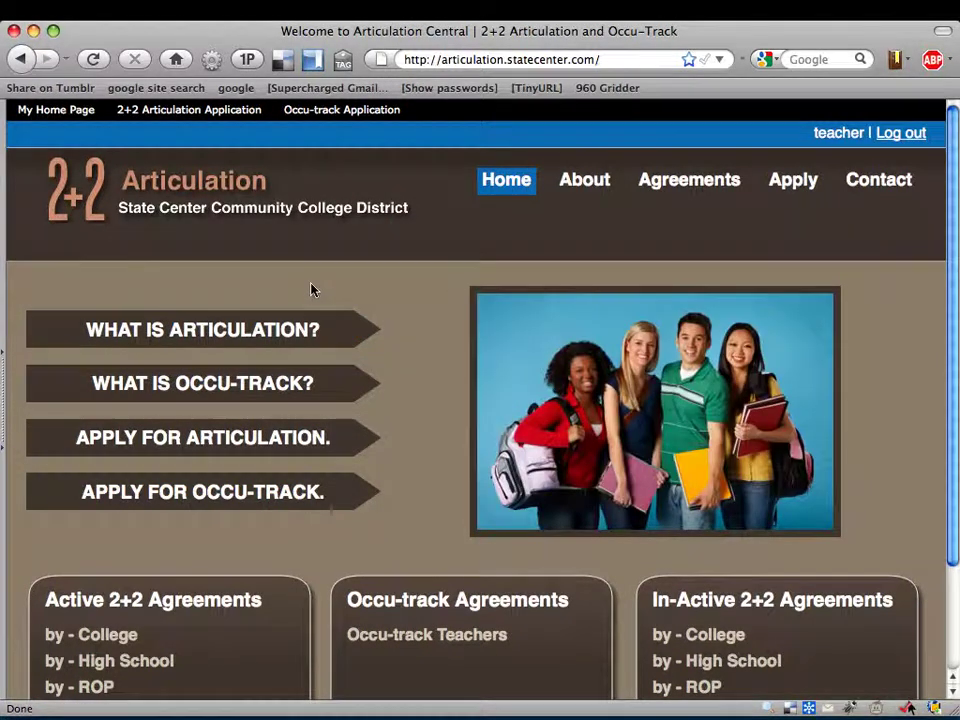
# Reopen Agreements and scroll the active agreements table down and back to the top
pyautogui.click(726, 182)
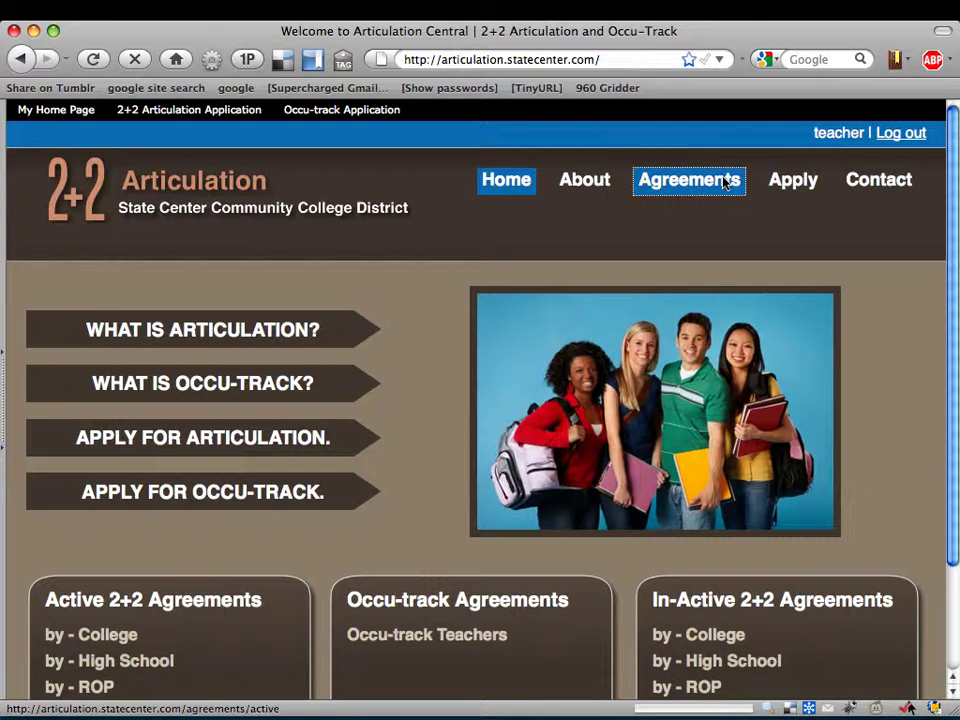
pyautogui.scroll(-10, 219, 375)
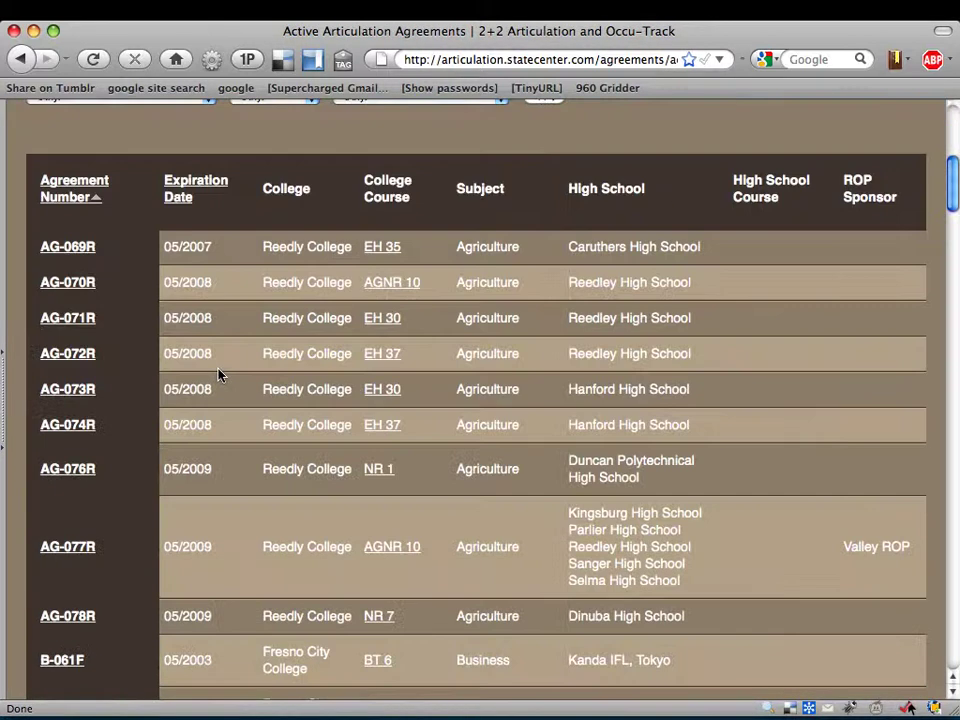
pyautogui.scroll(-15, 219, 375)
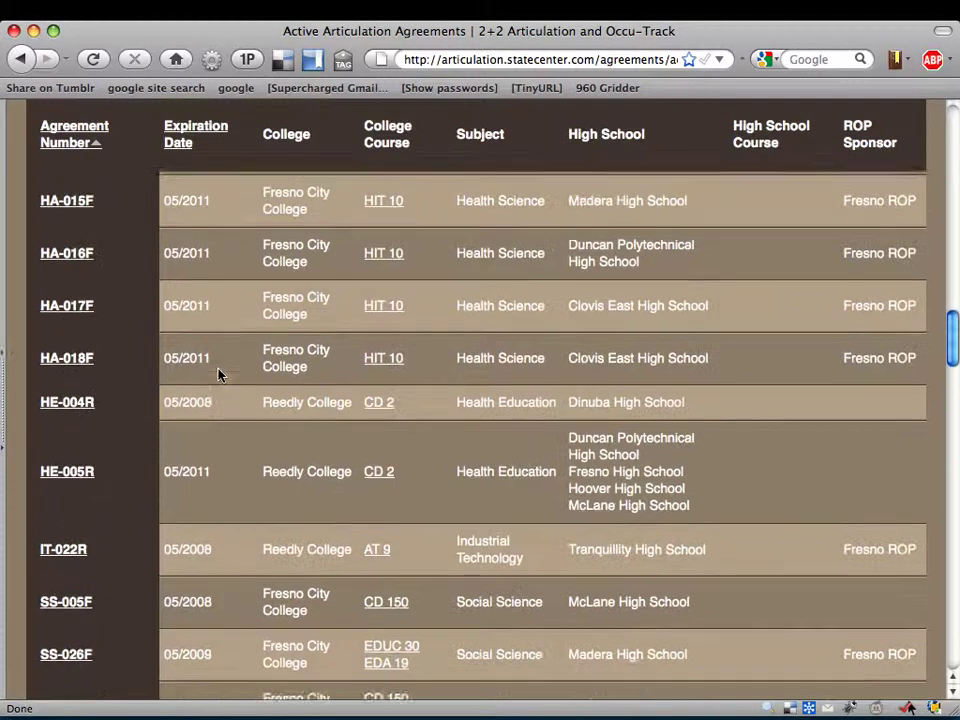
pyautogui.scroll(20, 219, 375)
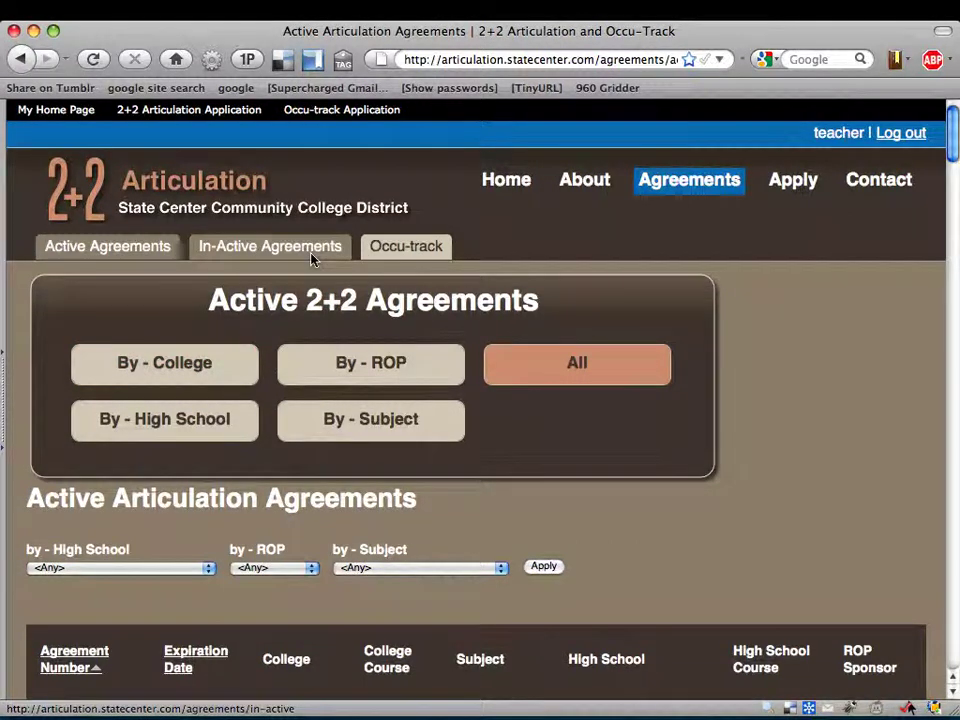
# Filter agreements By - College to Fresno City College, listing B-061F, B-063F and others
pyautogui.click(202, 374)
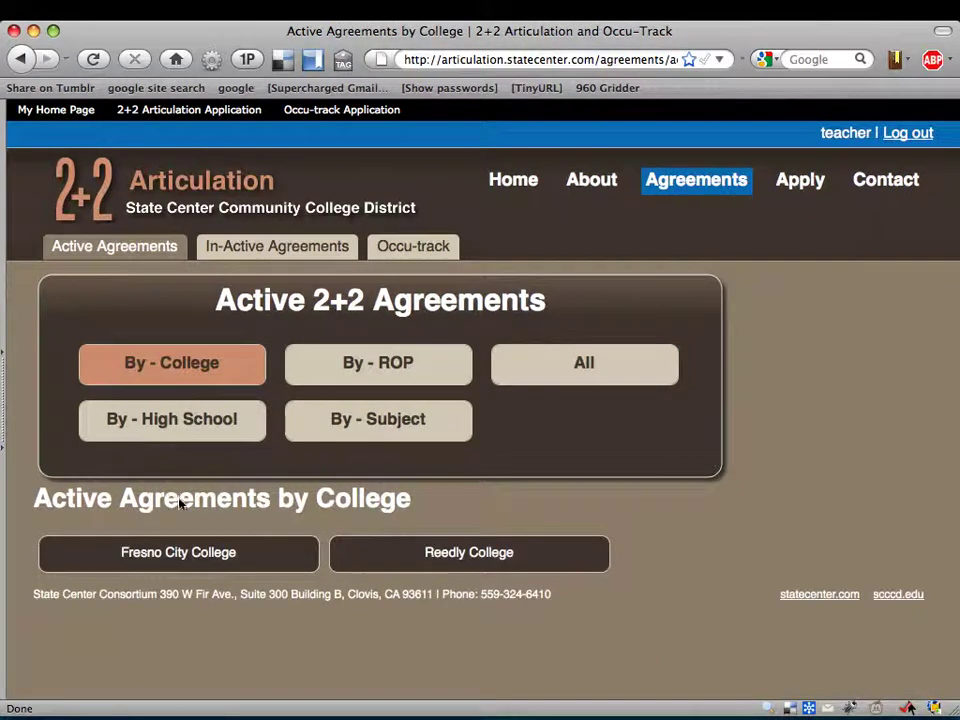
pyautogui.click(180, 553)
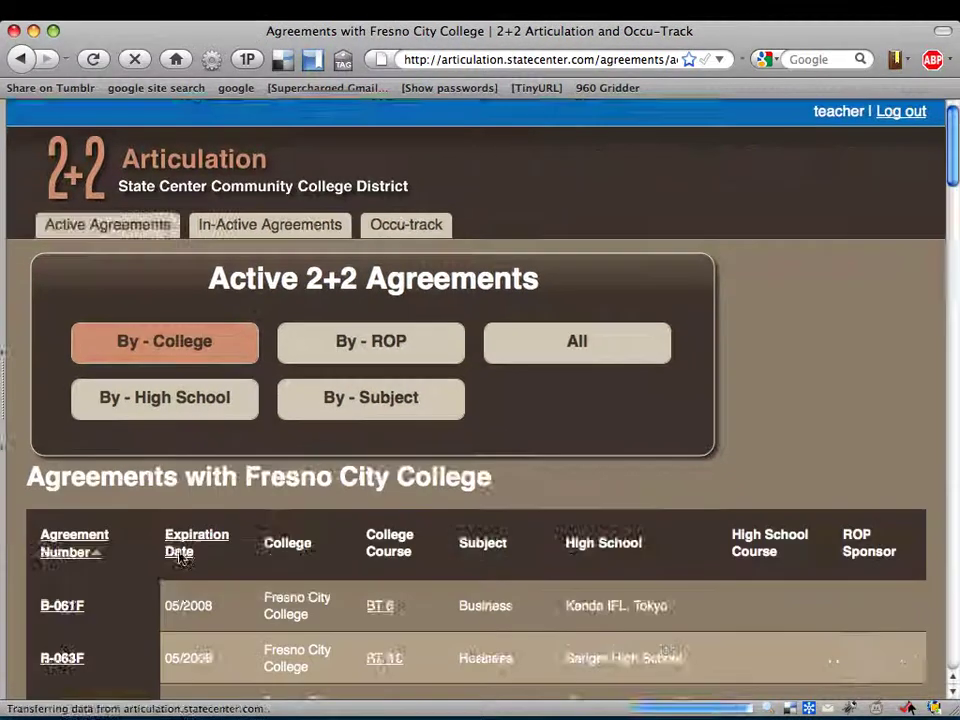
pyautogui.scroll(-12, 180, 558)
pyautogui.scroll(9, 180, 558)
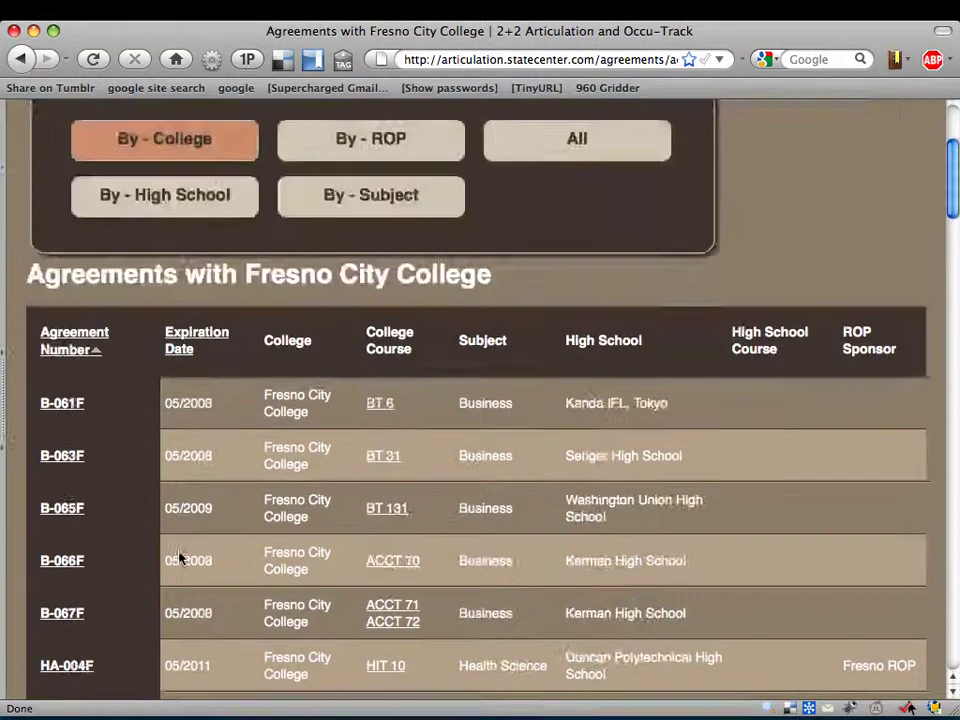
pyautogui.scroll(3, 180, 558)
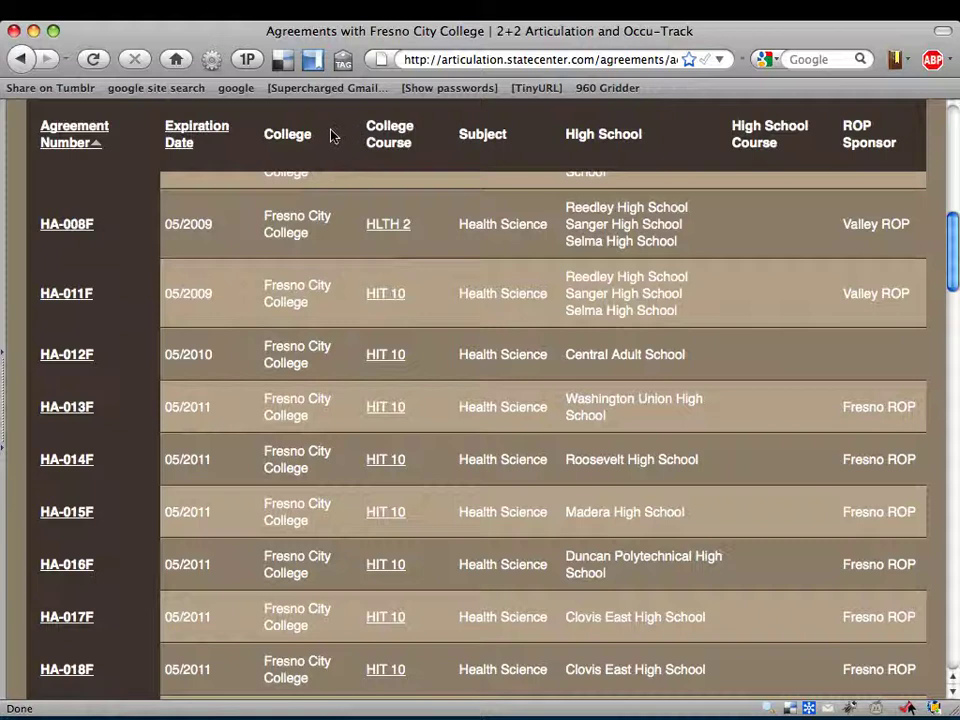
pyautogui.scroll(10, 330, 135)
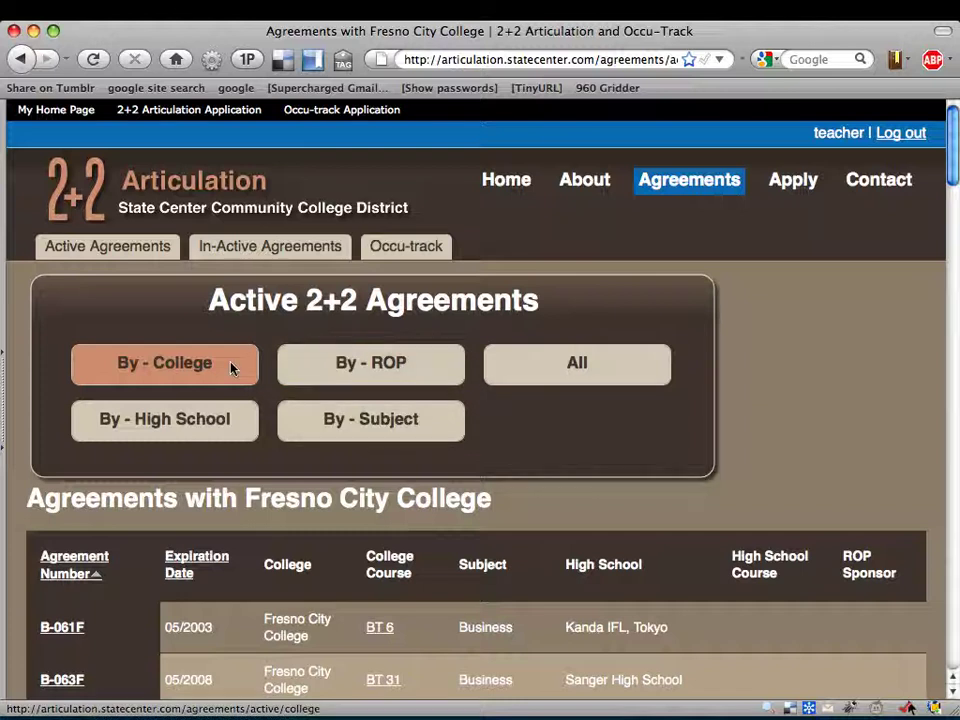
# View Health Science agreements under By - Subject, then return to the unfiltered Active Agreements list
pyautogui.click(366, 430)
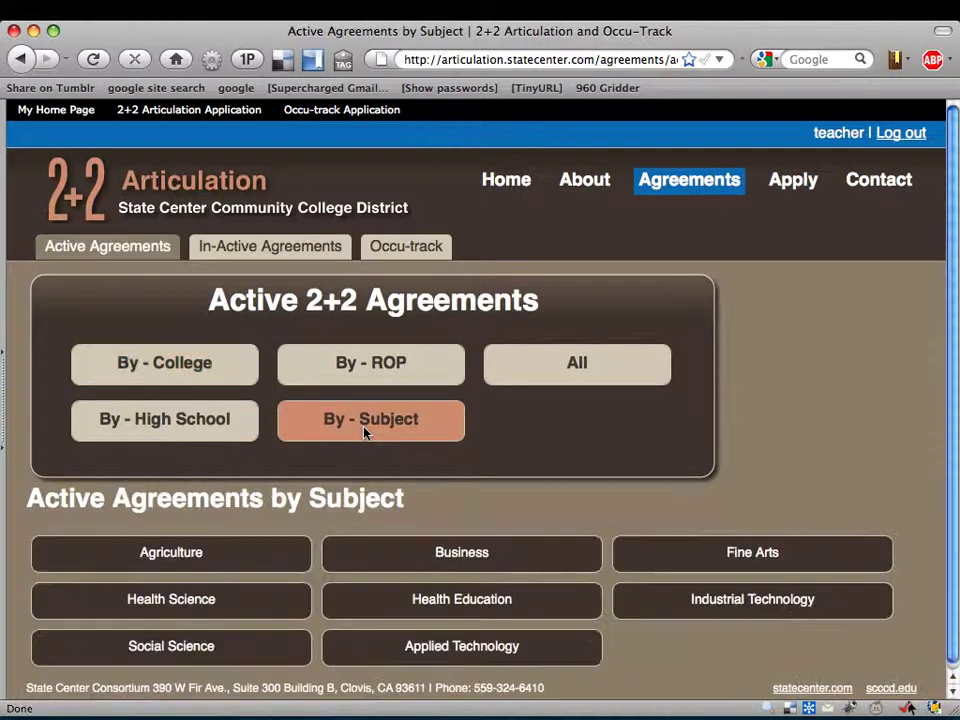
pyautogui.scroll(-1, 366, 430)
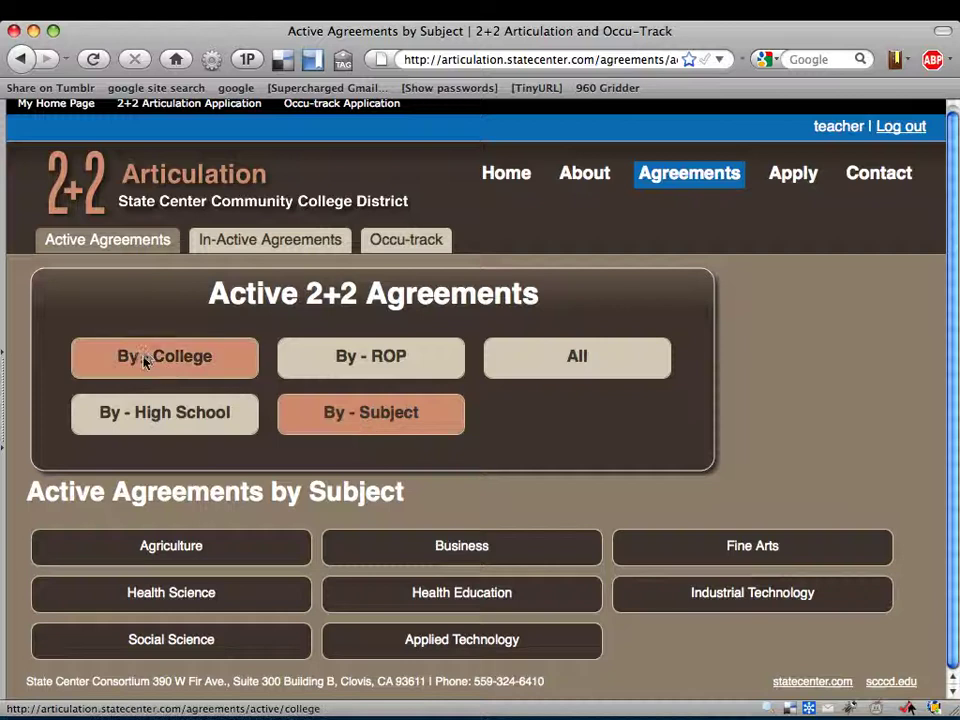
pyautogui.click(134, 595)
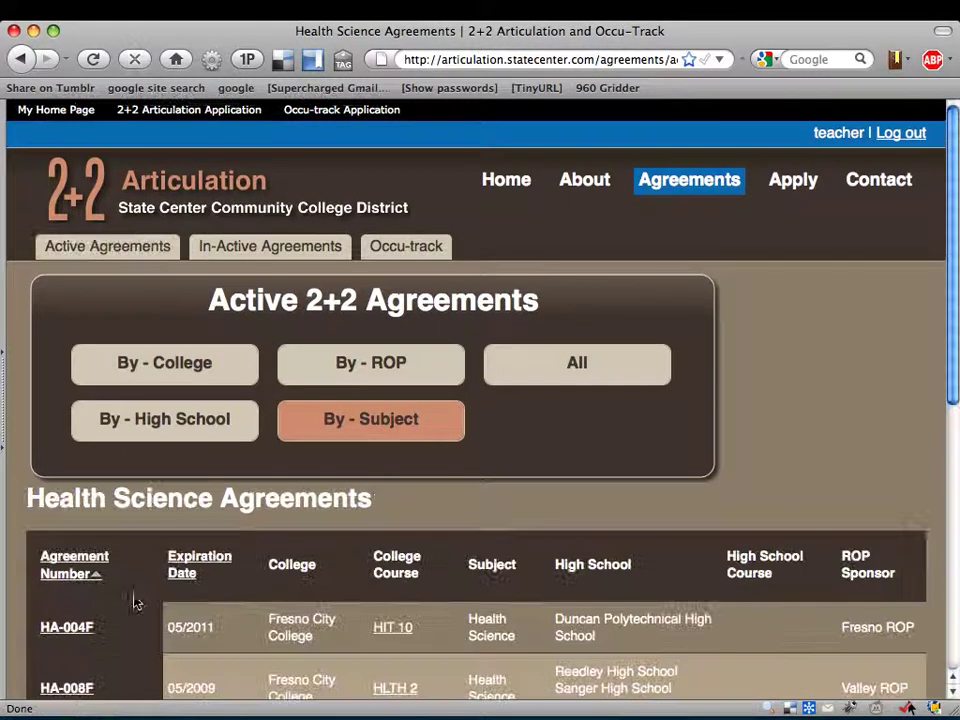
pyautogui.scroll(-5, 270, 531)
pyautogui.scroll(5, 270, 531)
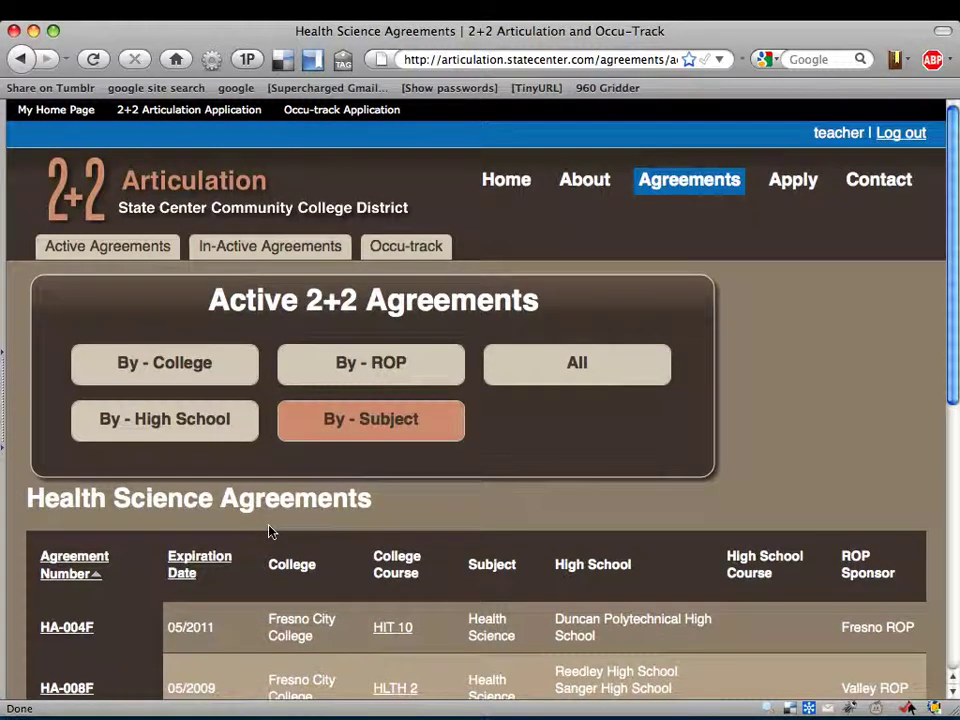
pyautogui.scroll(-5, 268, 531)
pyautogui.scroll(3, 268, 531)
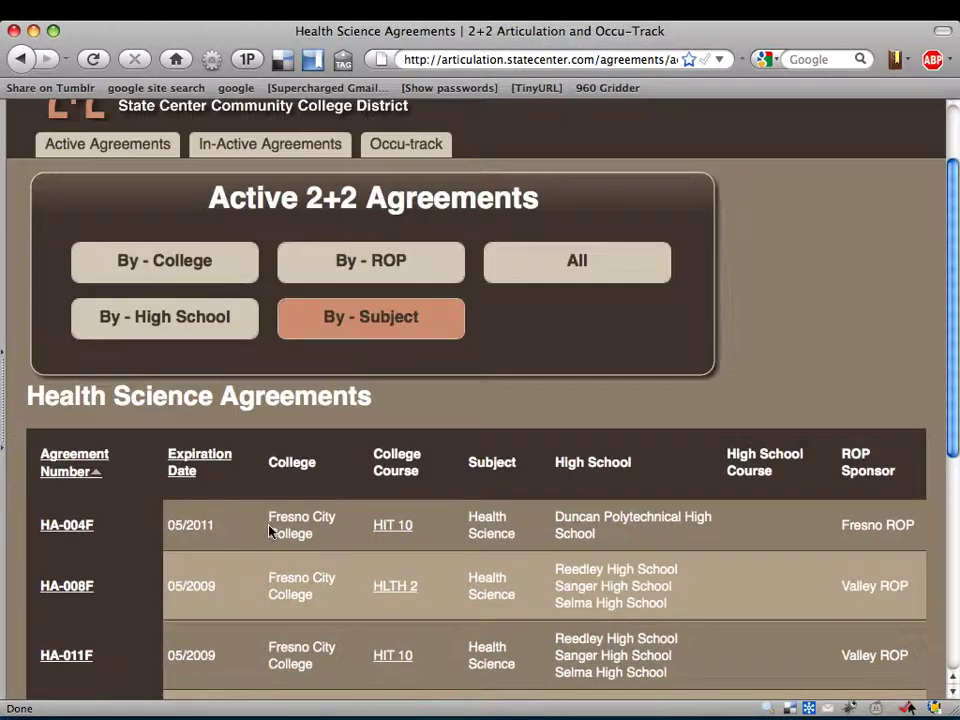
pyautogui.scroll(2, 268, 531)
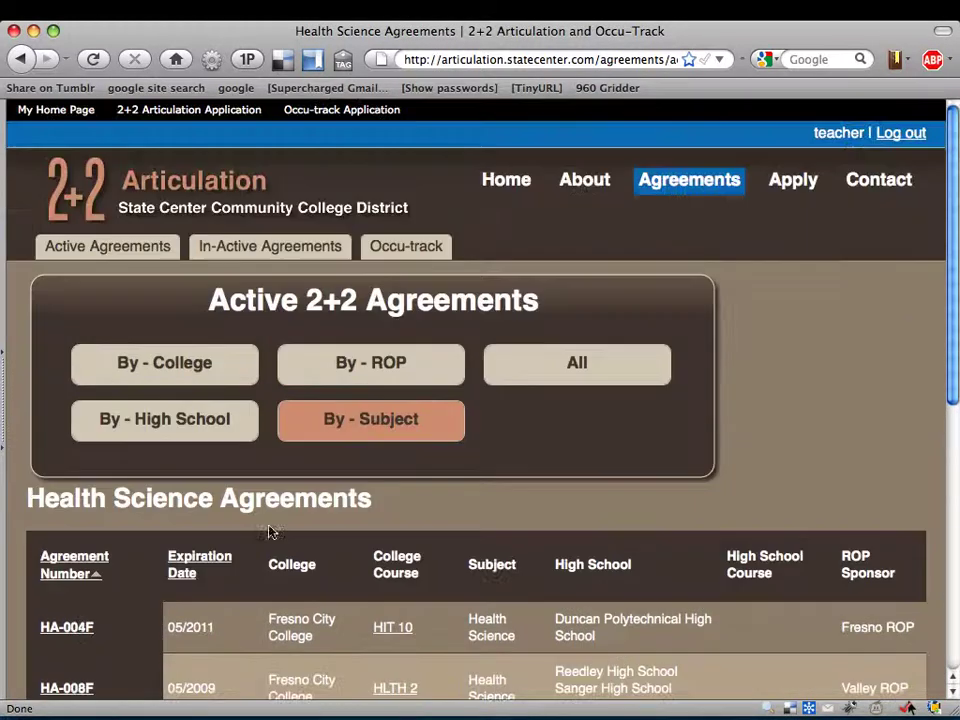
pyautogui.click(199, 366)
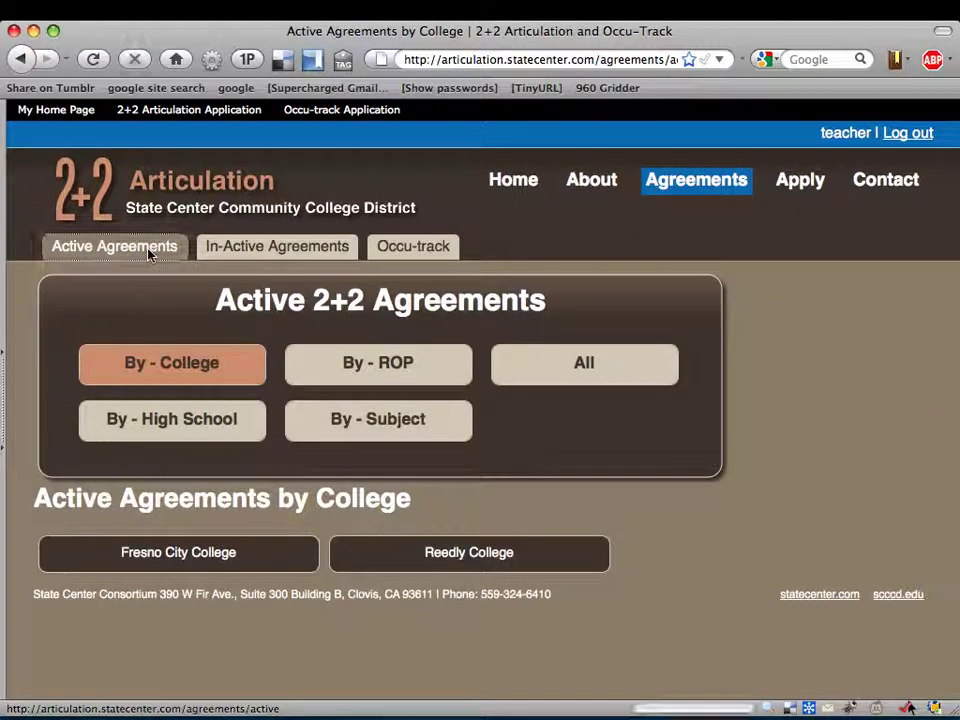
pyautogui.click(148, 254)
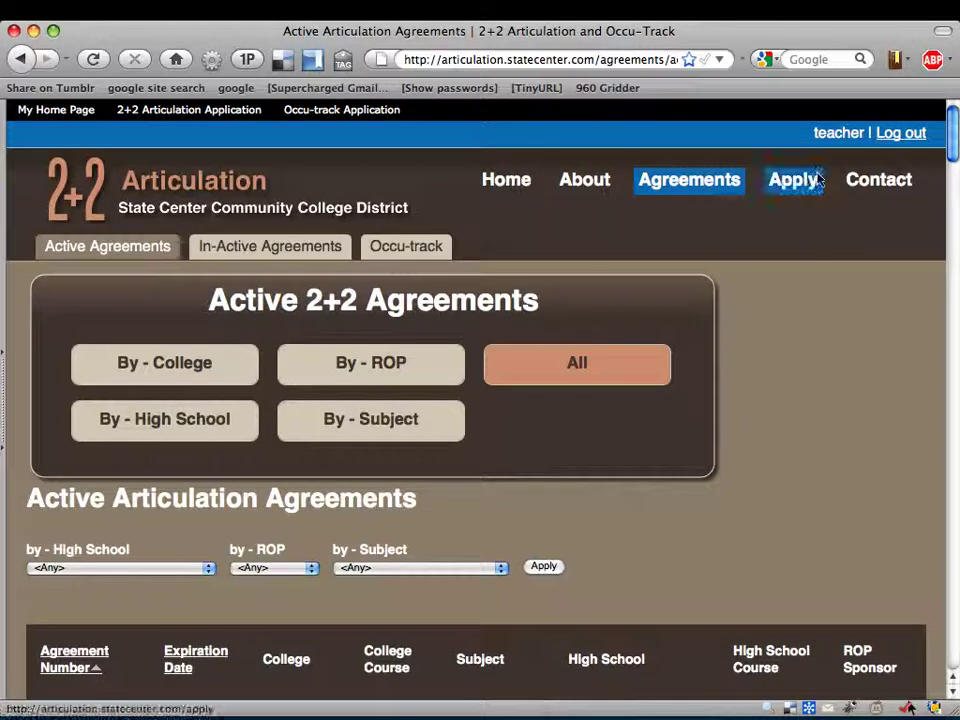
# Sign out of the current account and bring up the site's login form
pyautogui.click(840, 62)
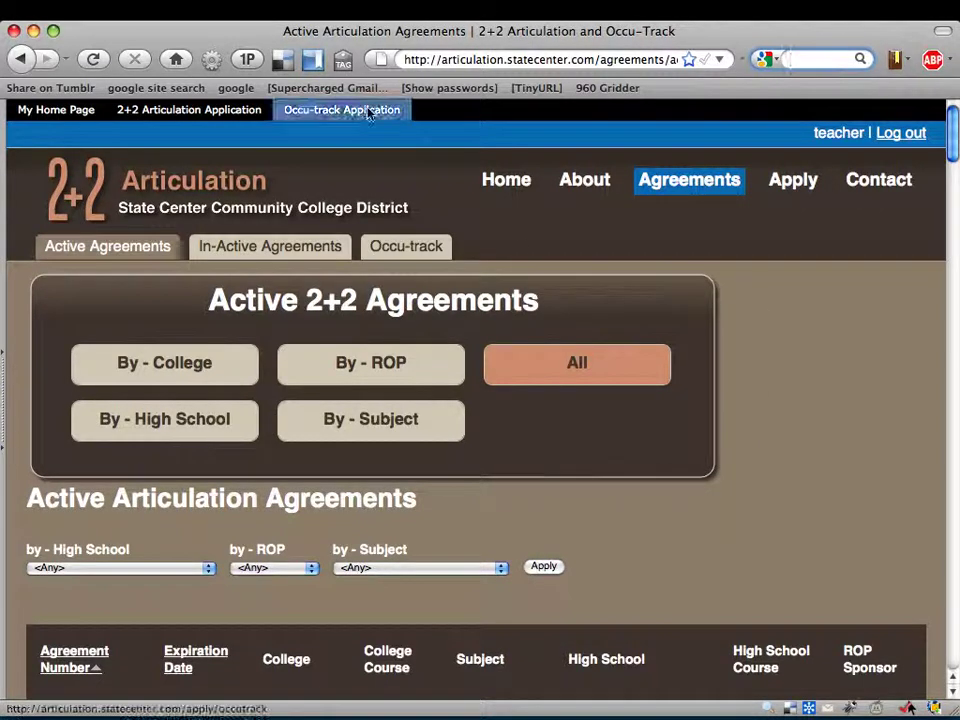
pyautogui.click(896, 134)
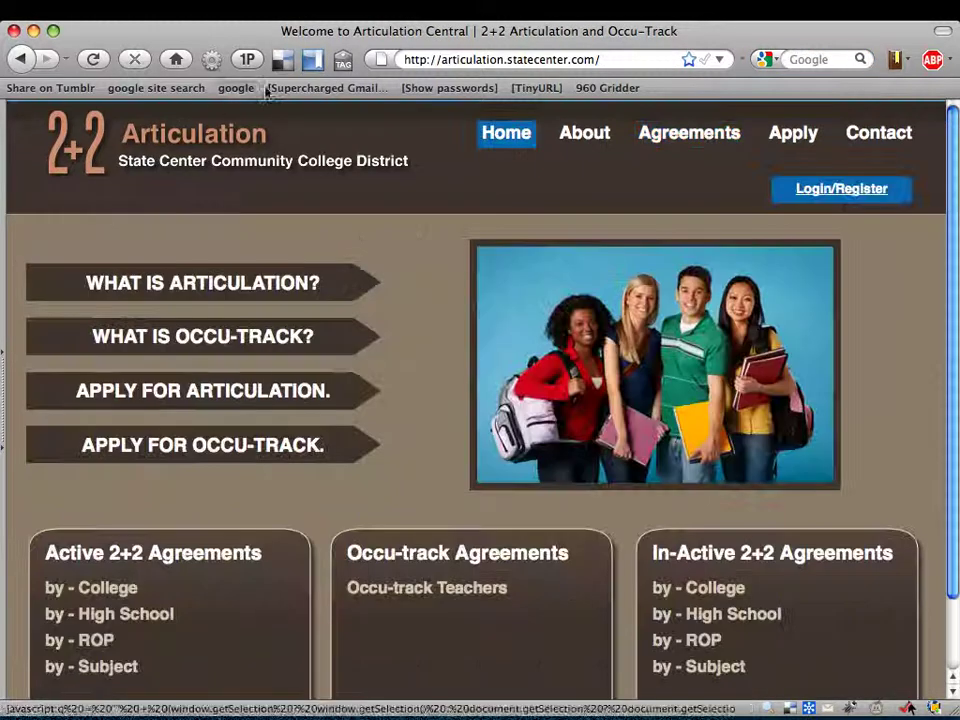
pyautogui.click(808, 189)
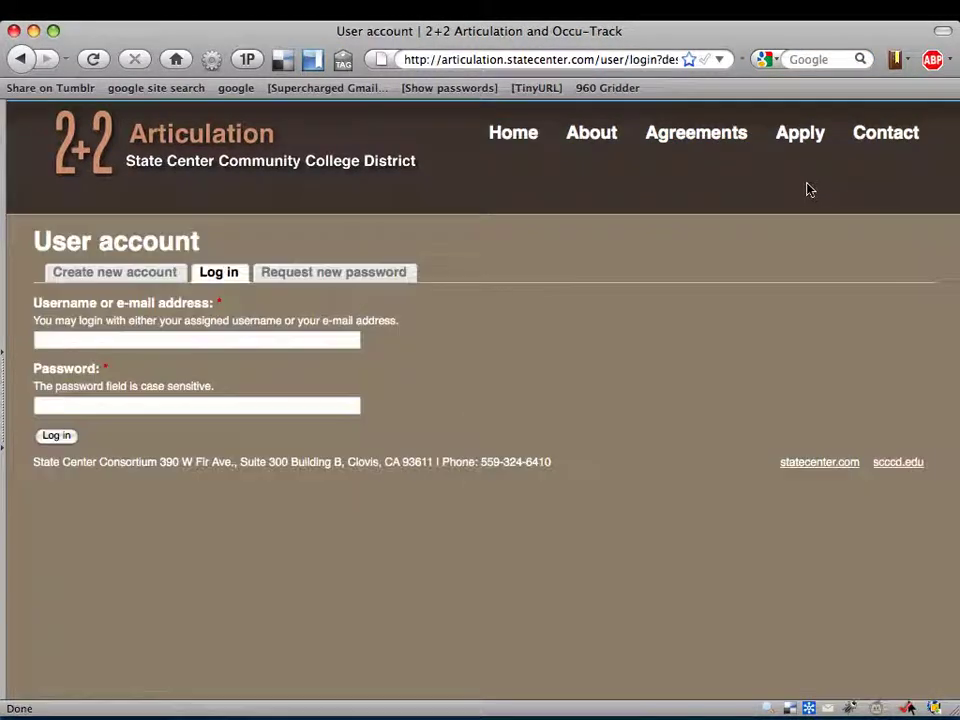
# Log in with the administrator username and password, reaching Welcome to Articulation Central
pyautogui.click(250, 60)
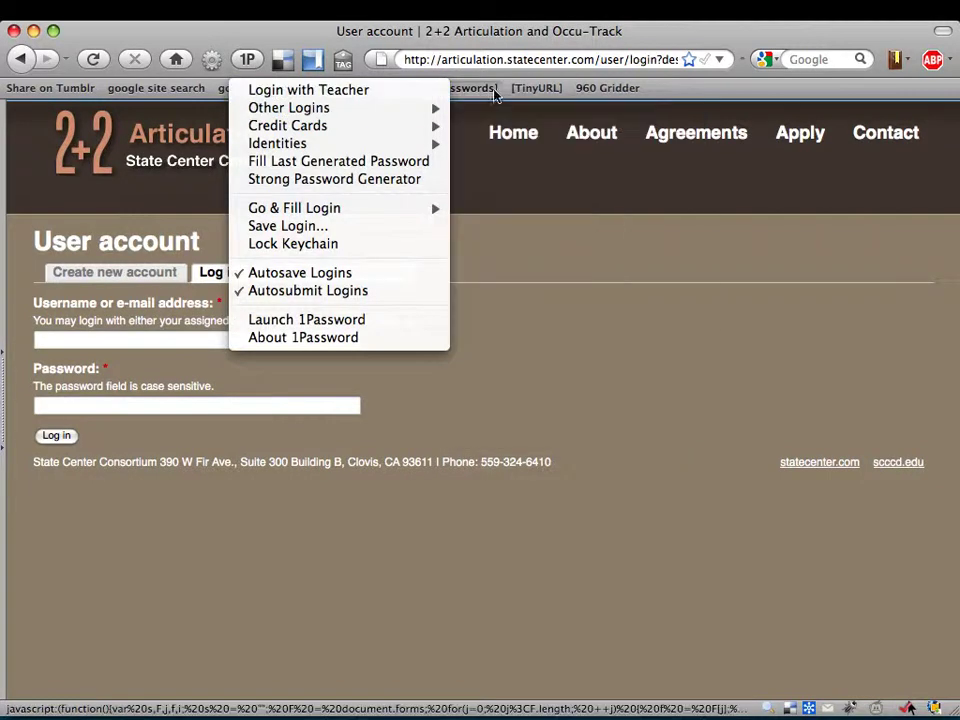
pyautogui.moveTo(430, 107)
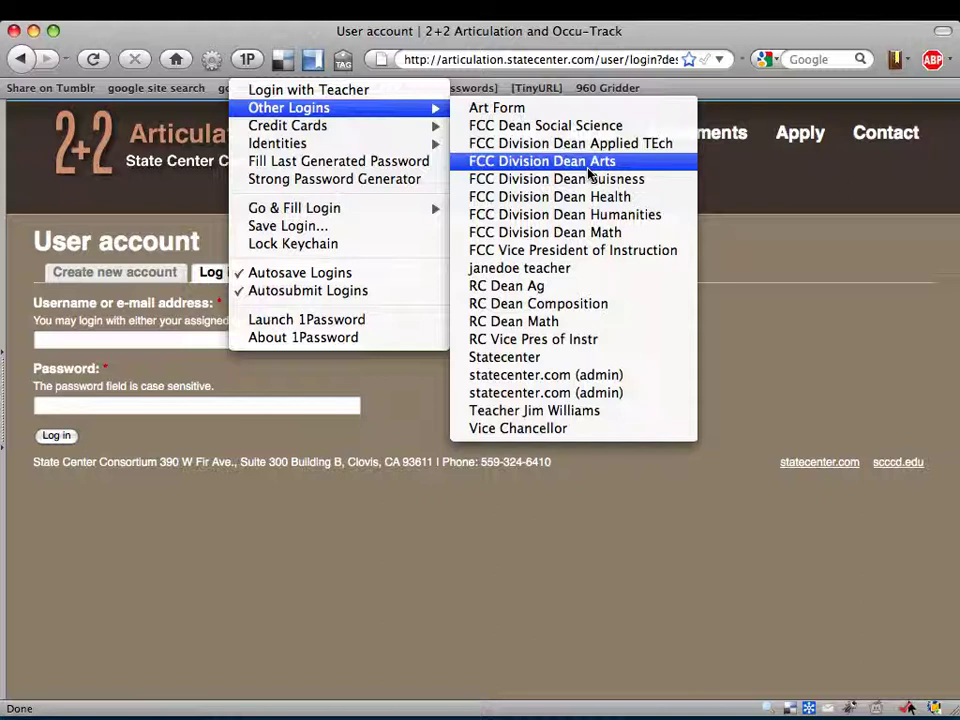
pyautogui.click(128, 341)
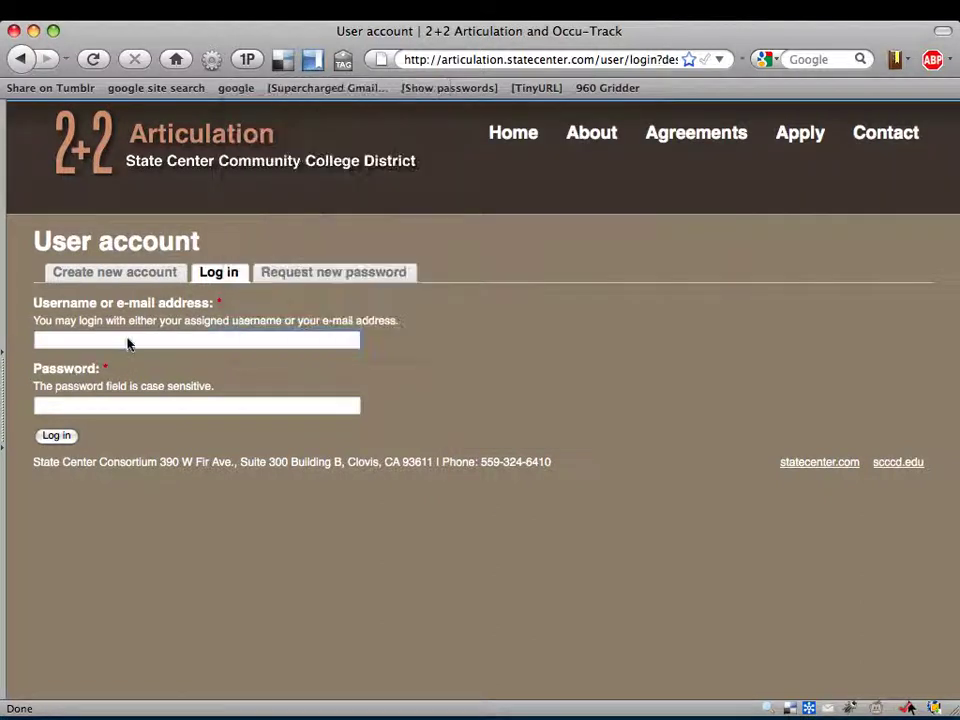
pyautogui.click(128, 341)
pyautogui.write('admin')
pyautogui.press('Tab')
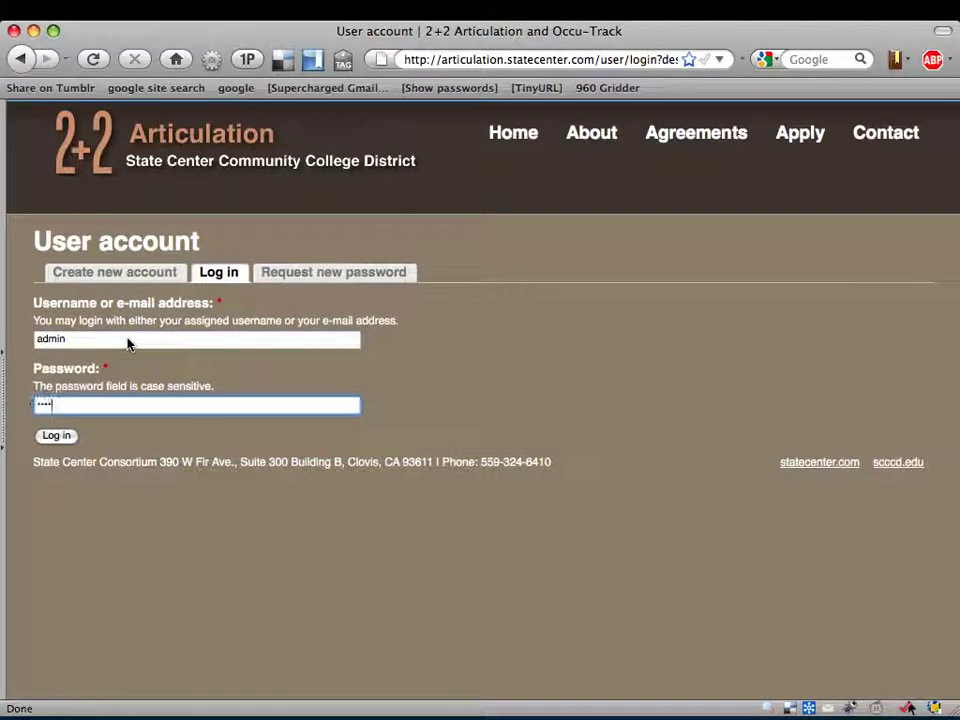
pyautogui.write('password')
pyautogui.click(60, 435)
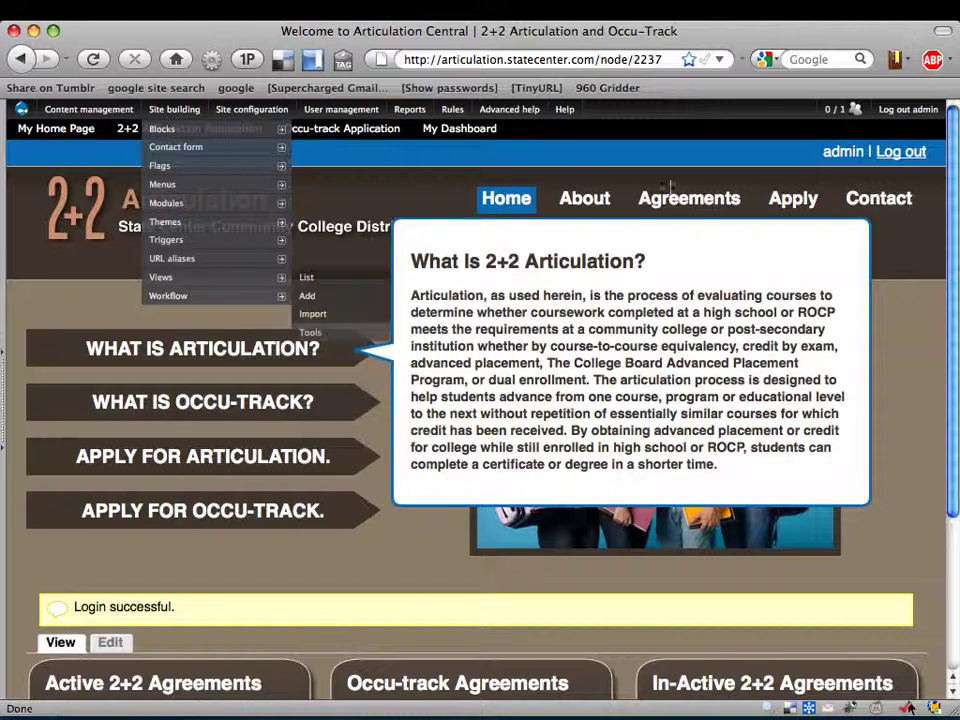
# Open the agreements view's [Edit] page and review the Active Agreements relationships, arguments and filters
pyautogui.click(700, 204)
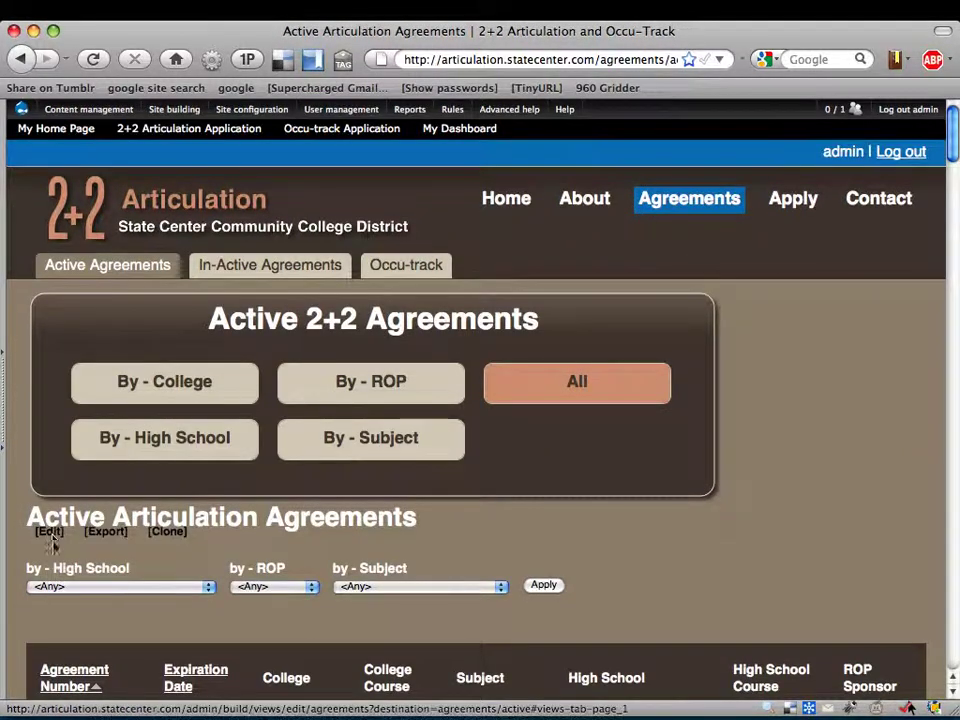
pyautogui.click(52, 535)
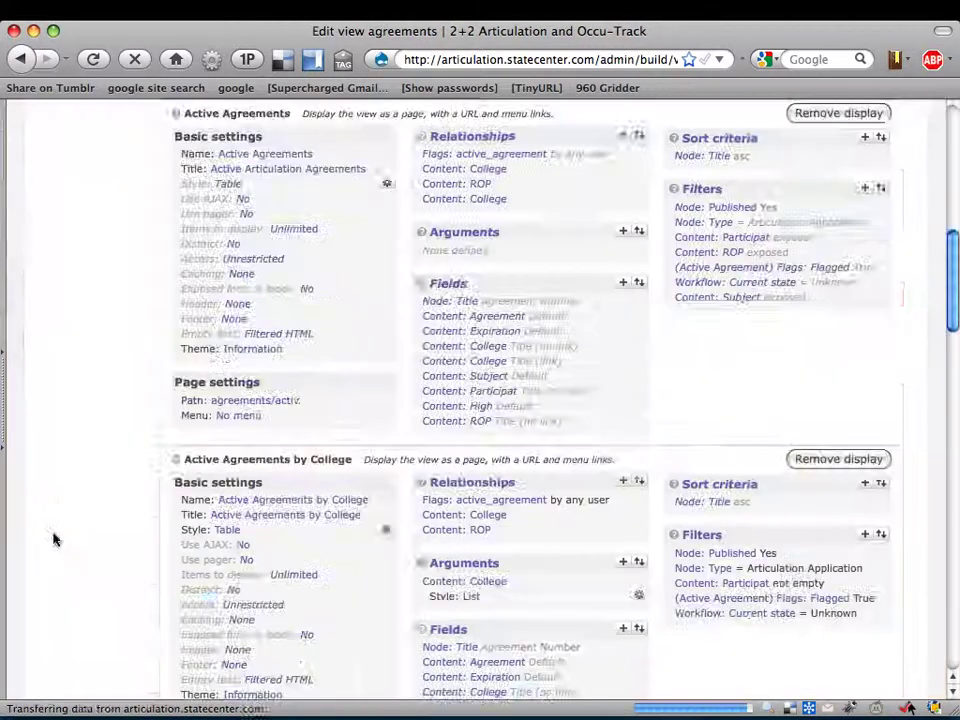
pyautogui.scroll(-5, 574, 422)
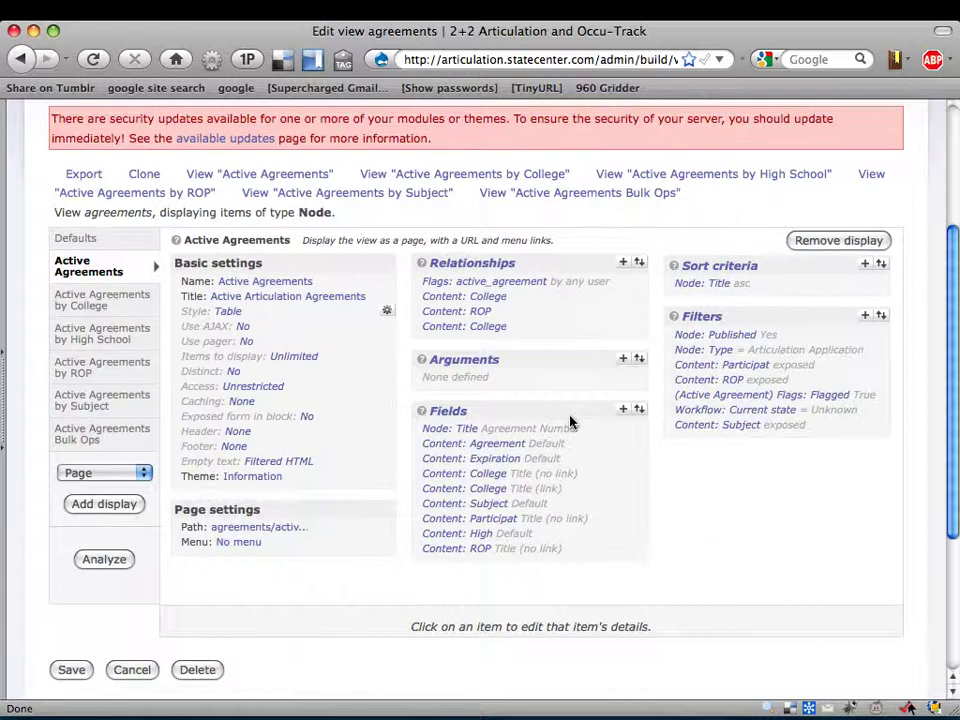
pyautogui.scroll(3, 574, 422)
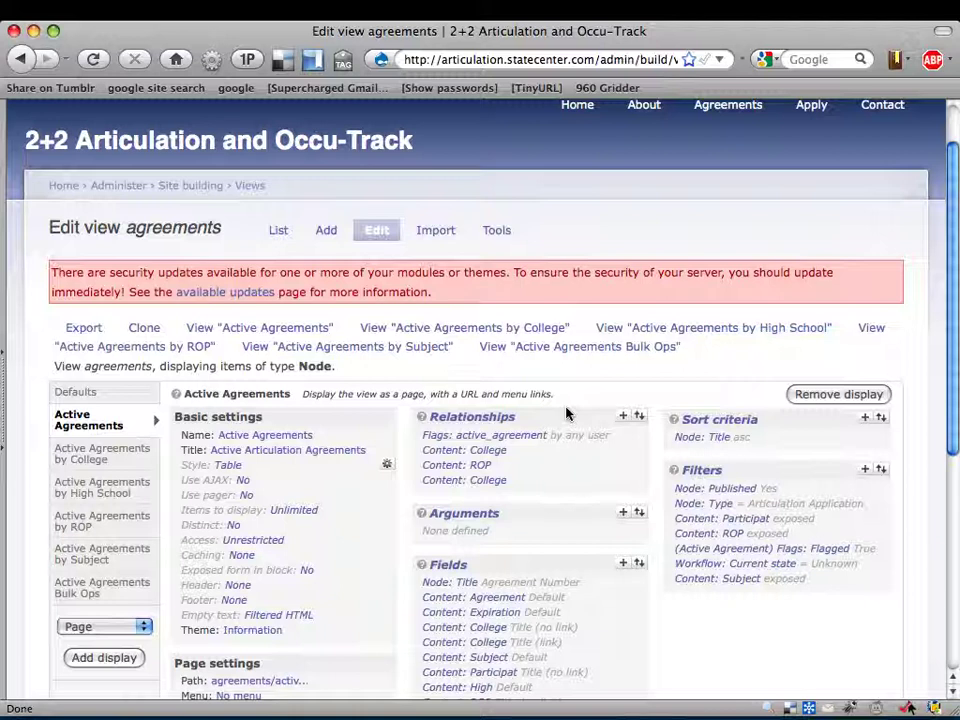
pyautogui.scroll(-3, 567, 413)
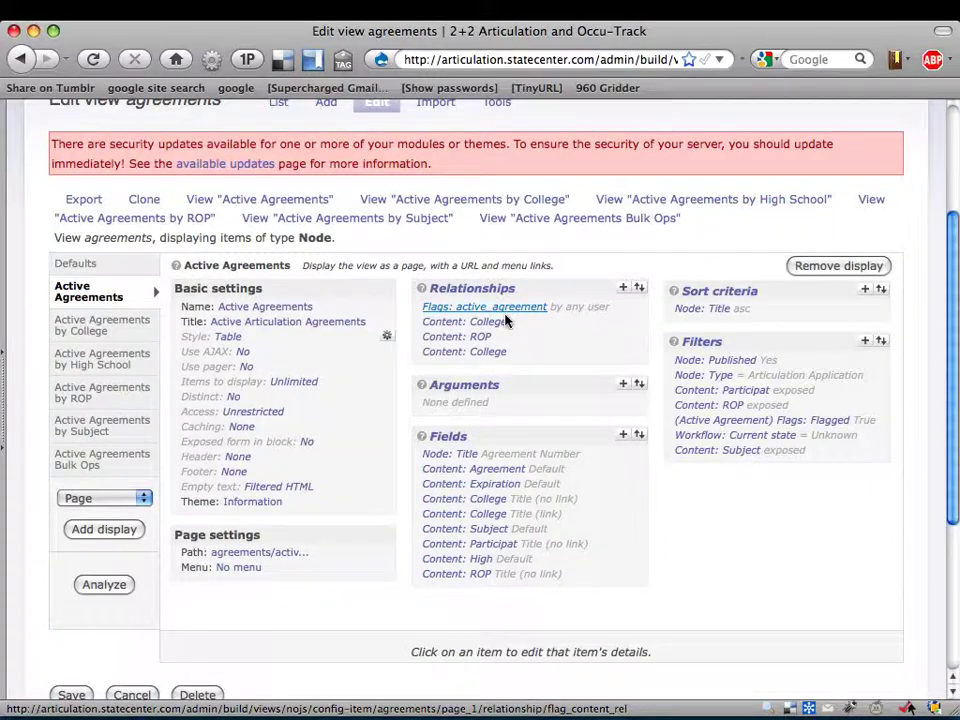
pyautogui.scroll(-2, 505, 320)
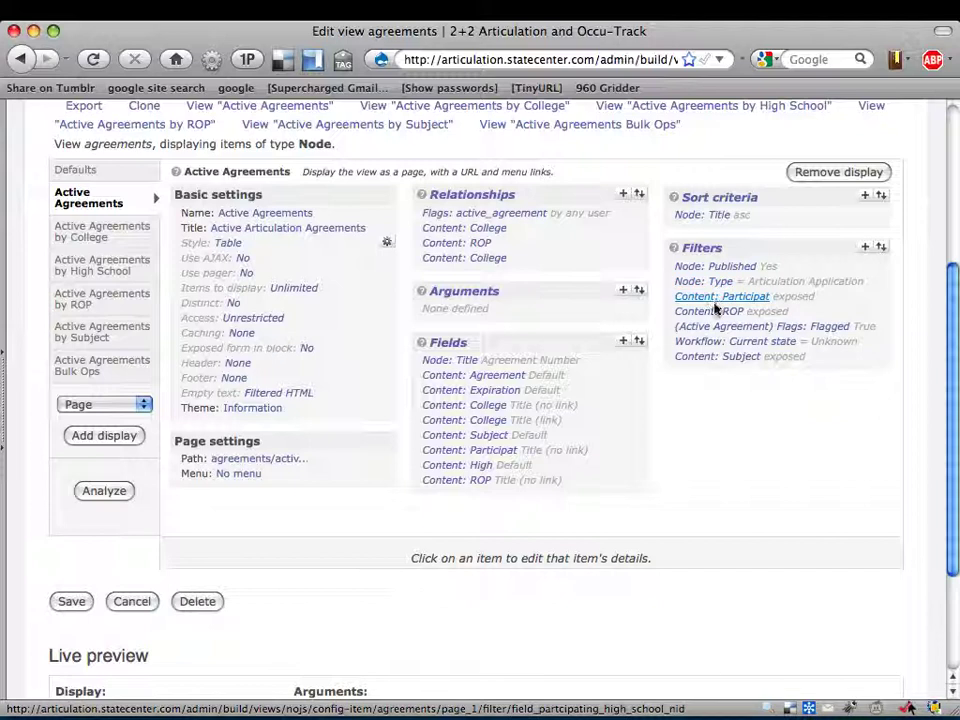
pyautogui.click(700, 362)
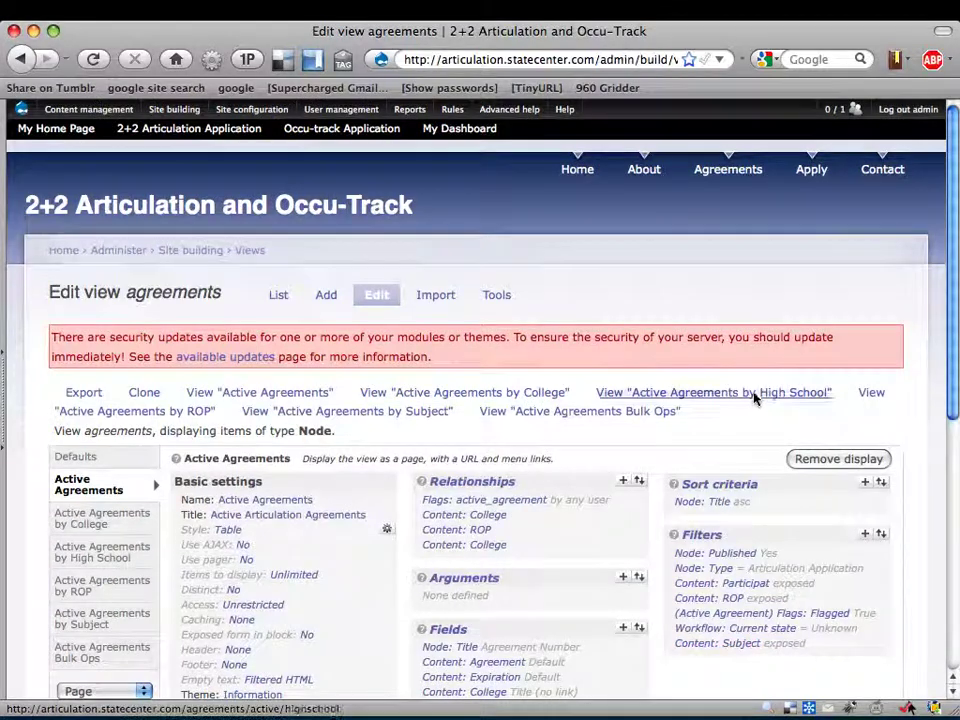
# Open the live Active Agreements page and set the by - High School filter to Central High East
pyautogui.click(242, 400)
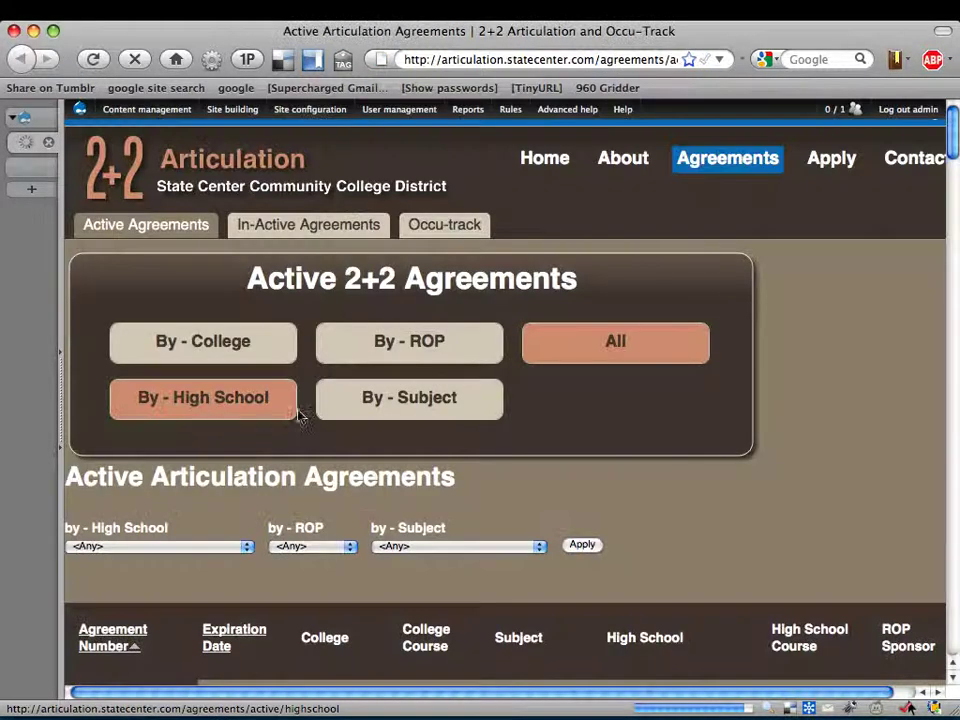
pyautogui.scroll(-5, 296, 414)
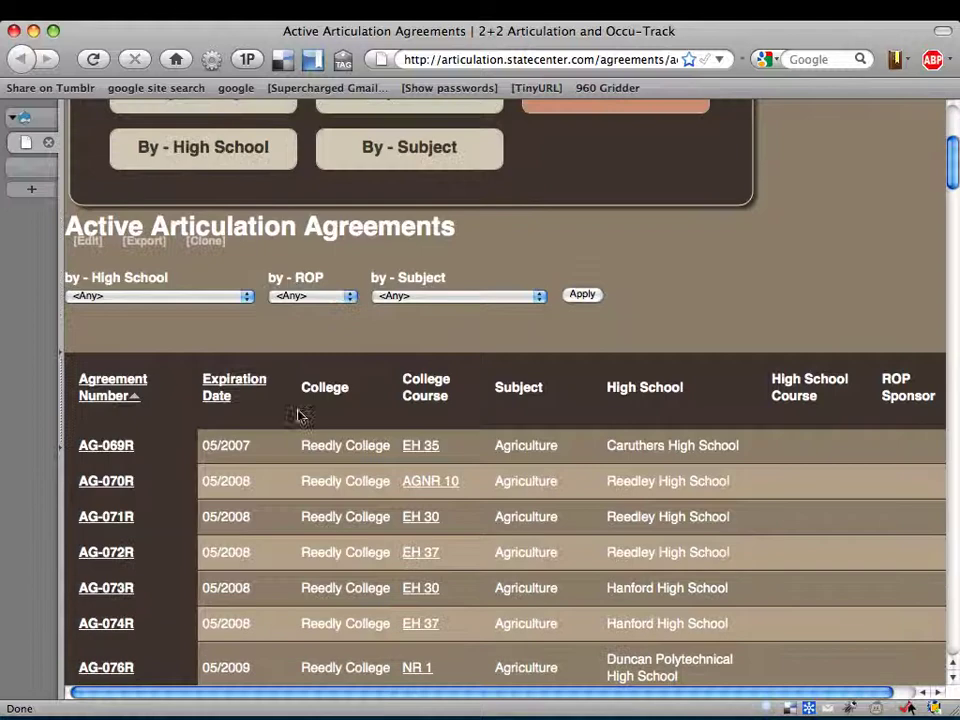
pyautogui.click(246, 299)
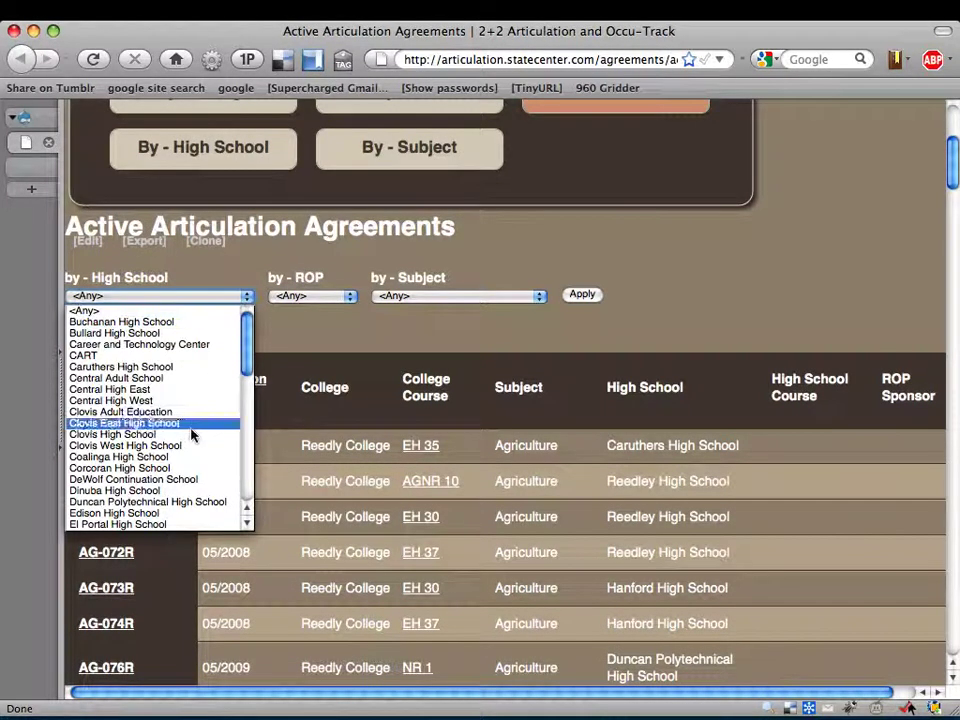
pyautogui.click(360, 335)
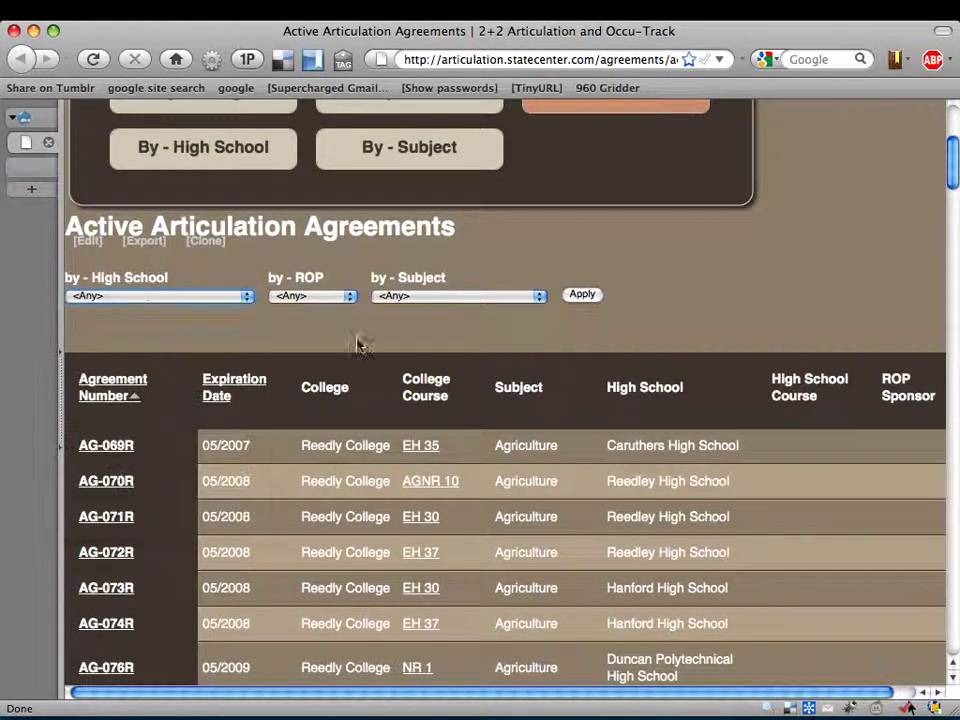
pyautogui.click(246, 299)
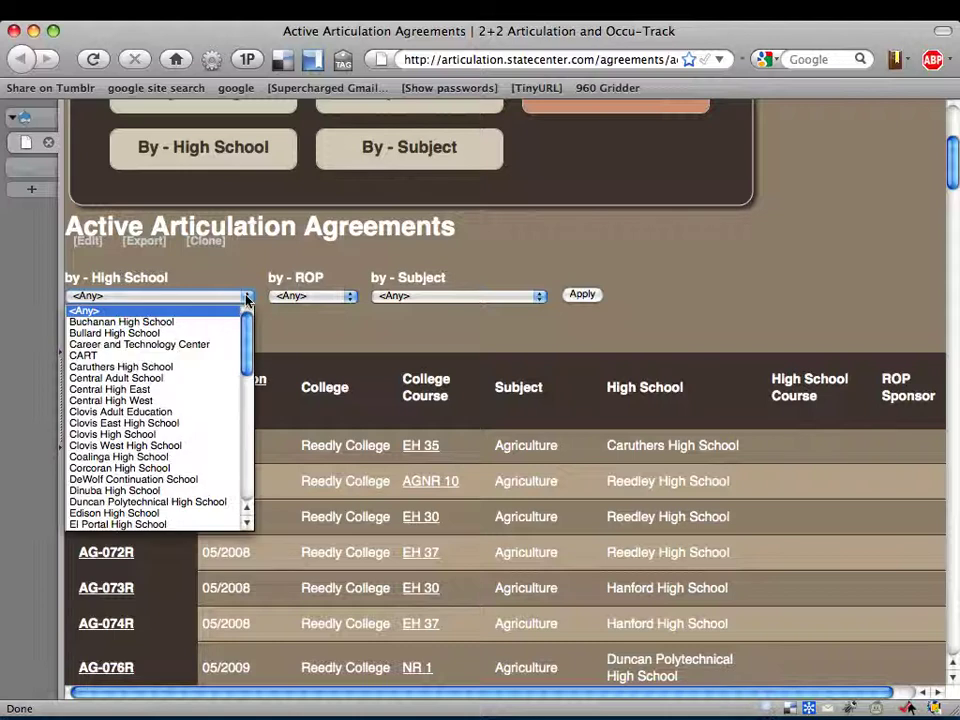
pyautogui.click(193, 403)
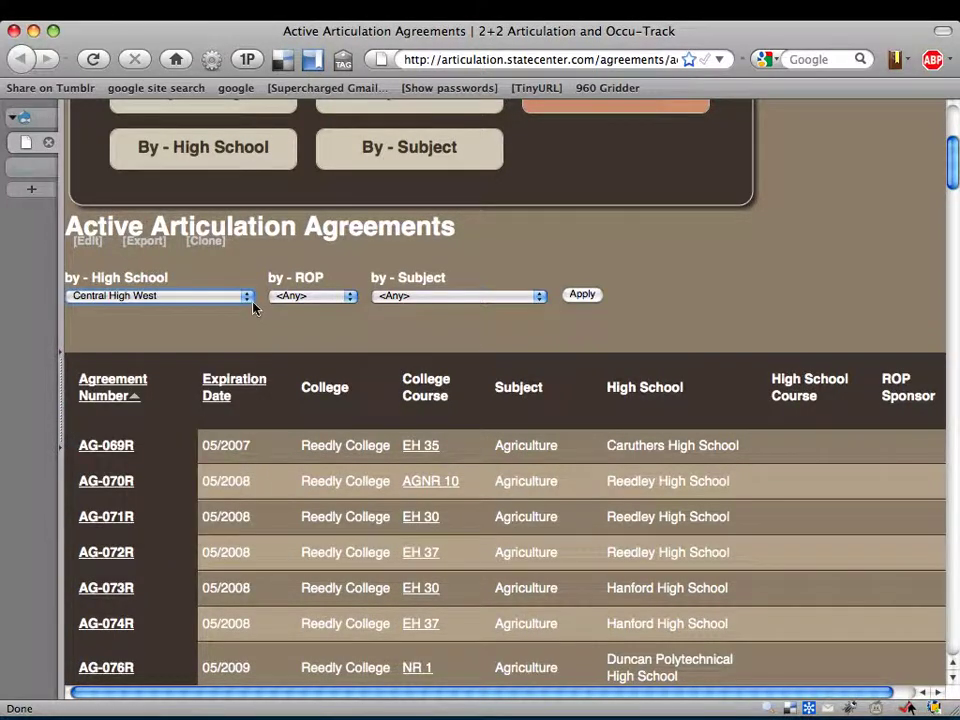
pyautogui.click(250, 299)
pyautogui.click(210, 394)
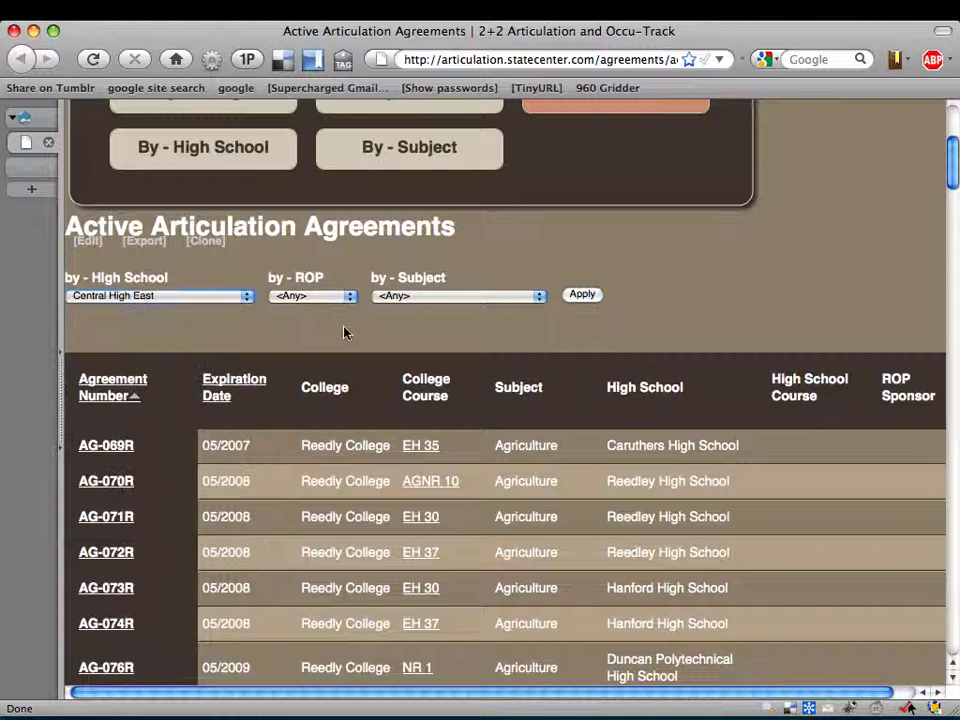
pyautogui.scroll(3, 341, 332)
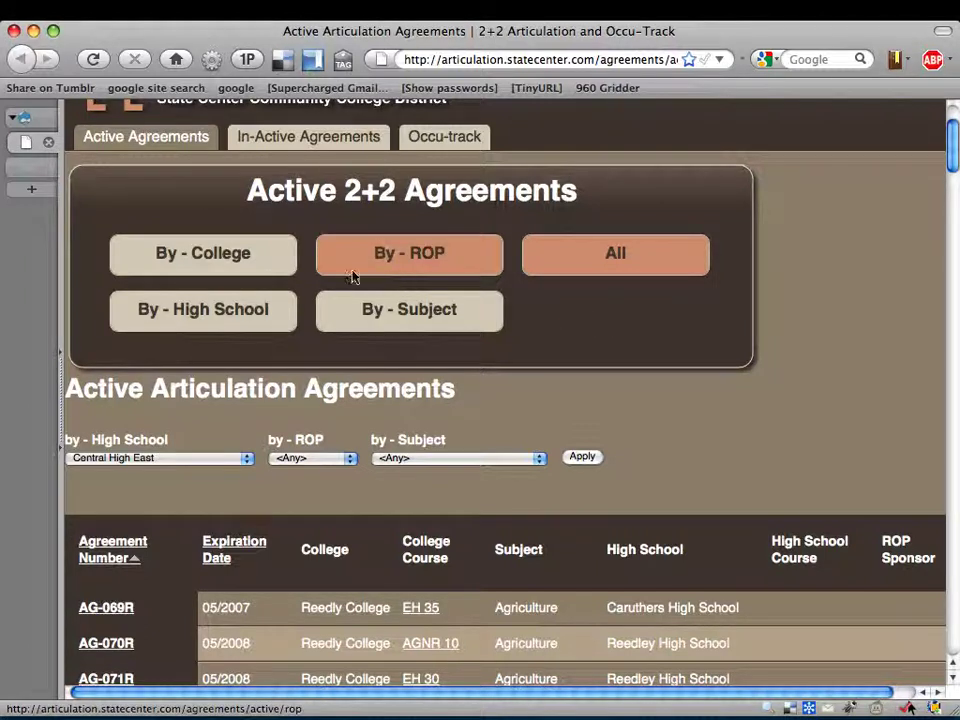
# Go to By - ROP, confirming the leave-page prompt, to list Fresno ROP and Valley ROP
pyautogui.click(430, 253)
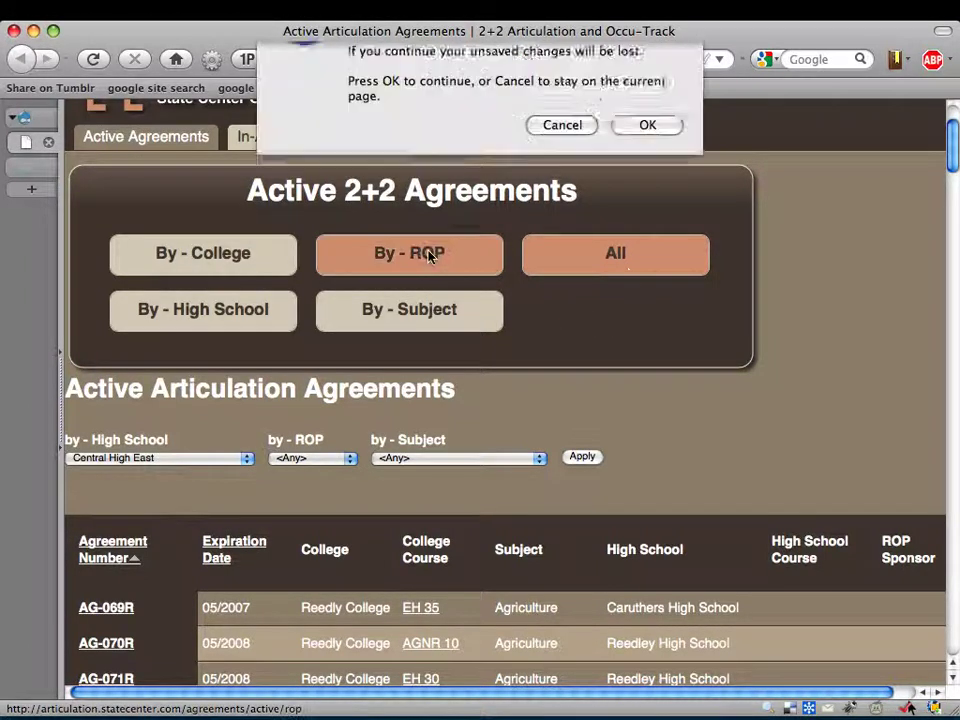
pyautogui.click(666, 195)
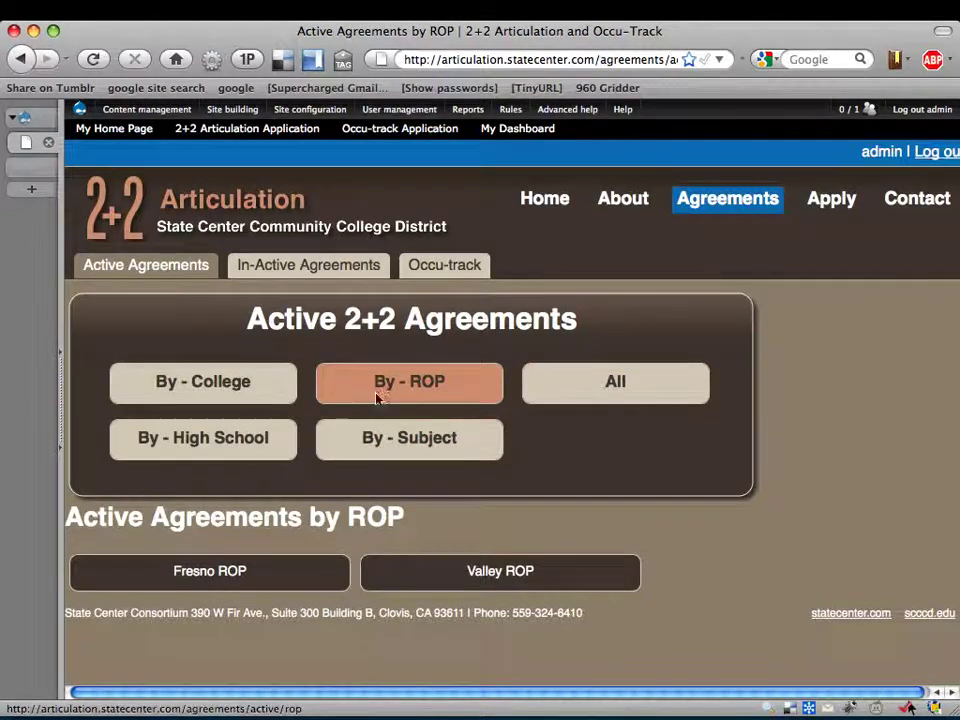
pyautogui.moveTo(236, 594)
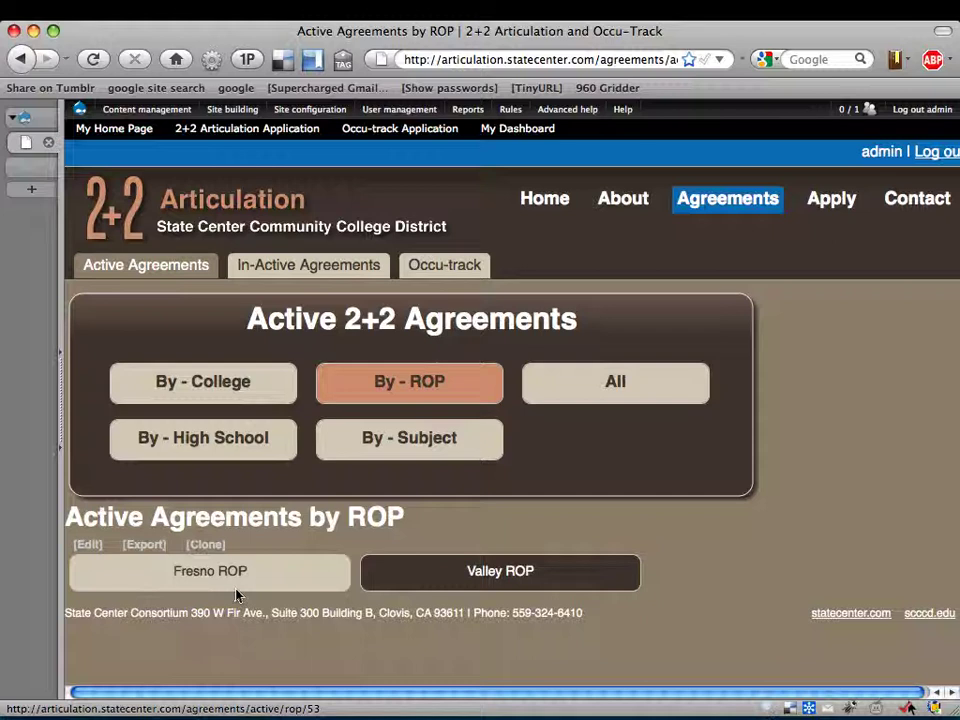
# Switch back to the browser tab with the agreements view editor
pyautogui.press('super+Tab')
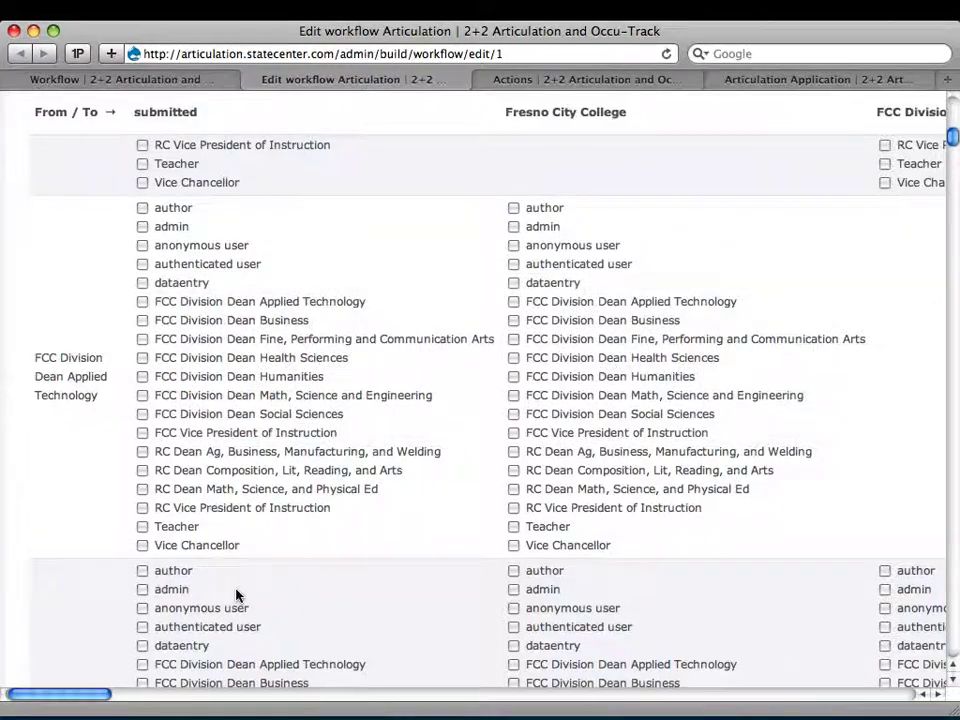
pyautogui.press('super+Tab')
pyautogui.hotkey('ctrl', 'Tab')
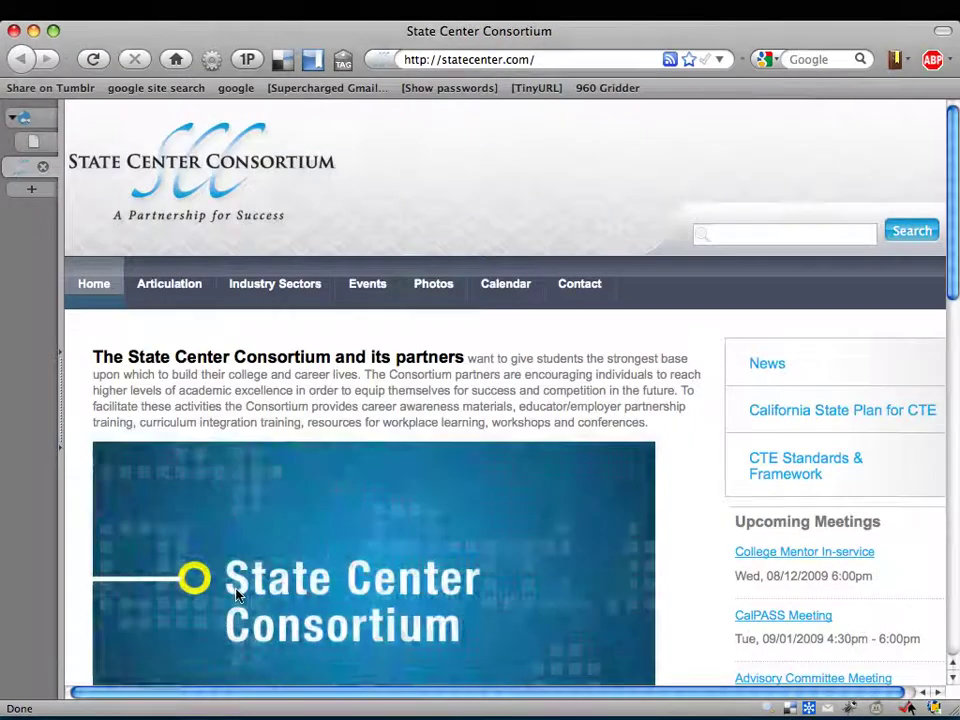
pyautogui.hotkey('ctrl', 'shift', 'Tab')
pyautogui.hotkey('ctrl', 'Tab')
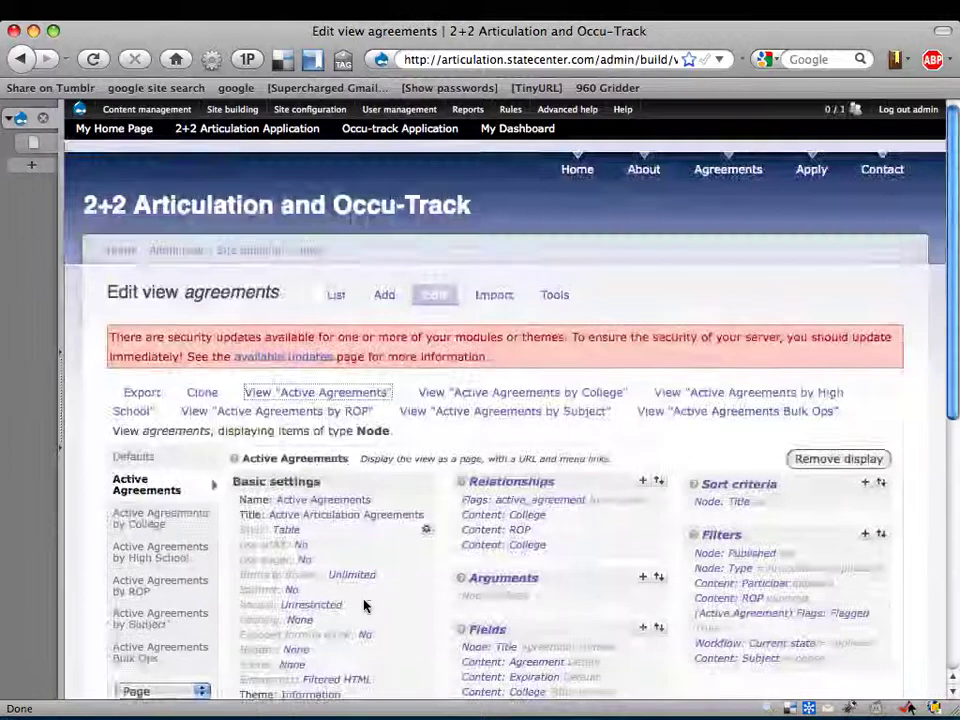
# Open the Content: College argument settings of the Active Agreements by College display
pyautogui.scroll(-3, 364, 606)
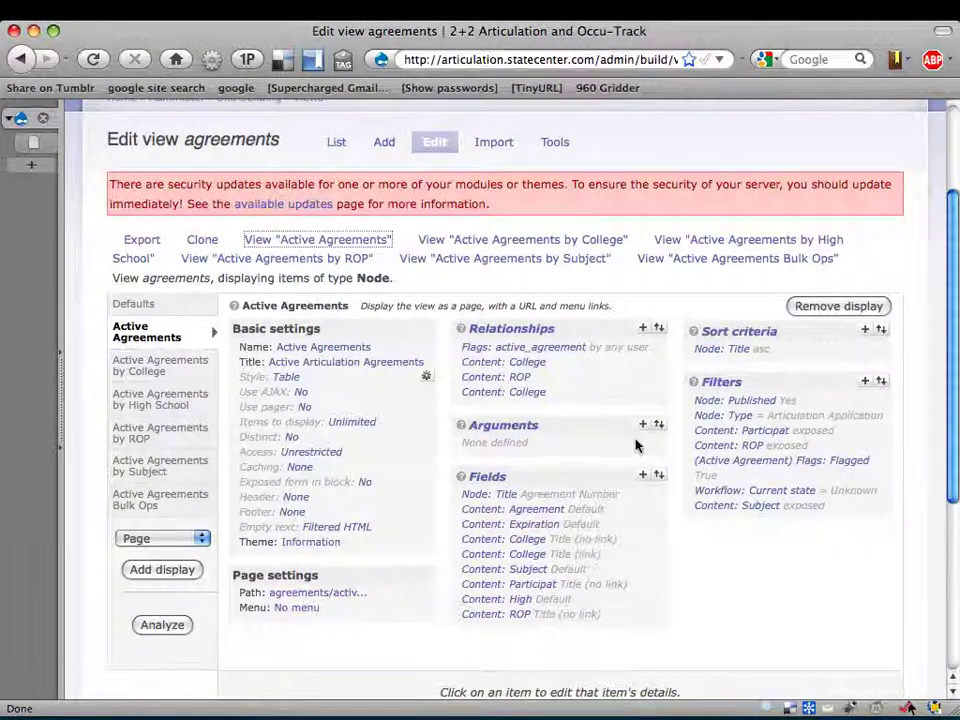
pyautogui.scroll(-2, 583, 445)
pyautogui.click(170, 290)
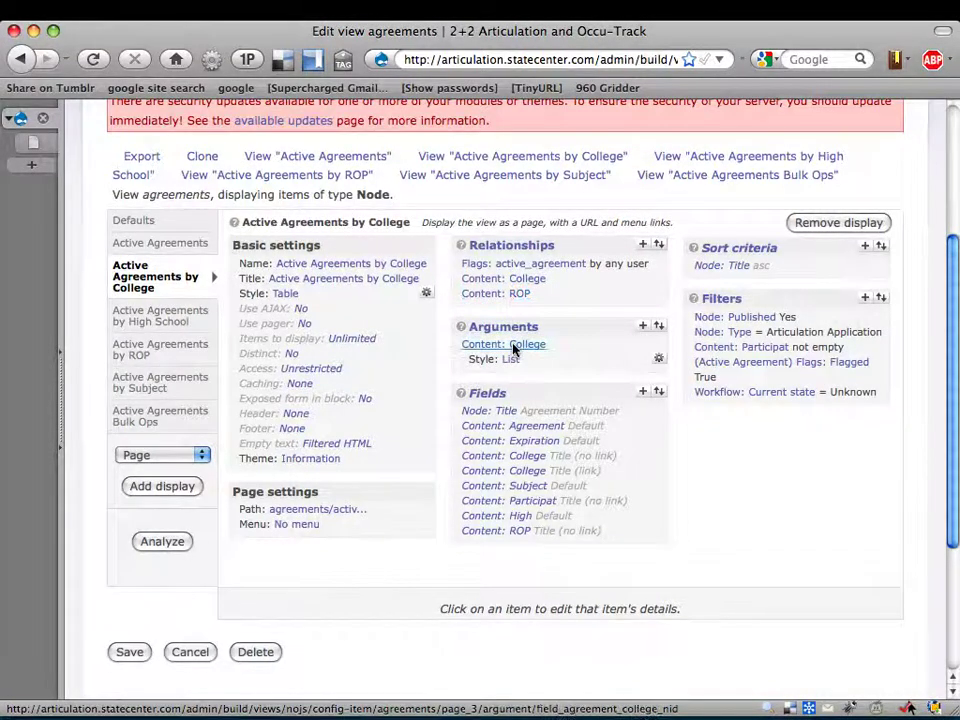
pyautogui.click(513, 346)
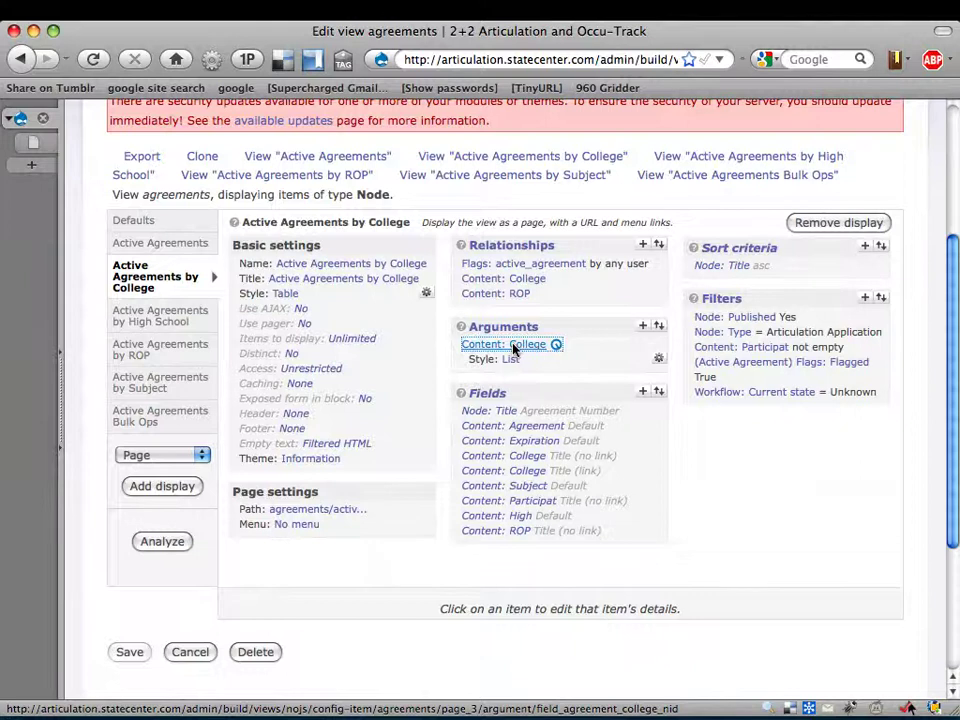
pyautogui.scroll(-8, 416, 440)
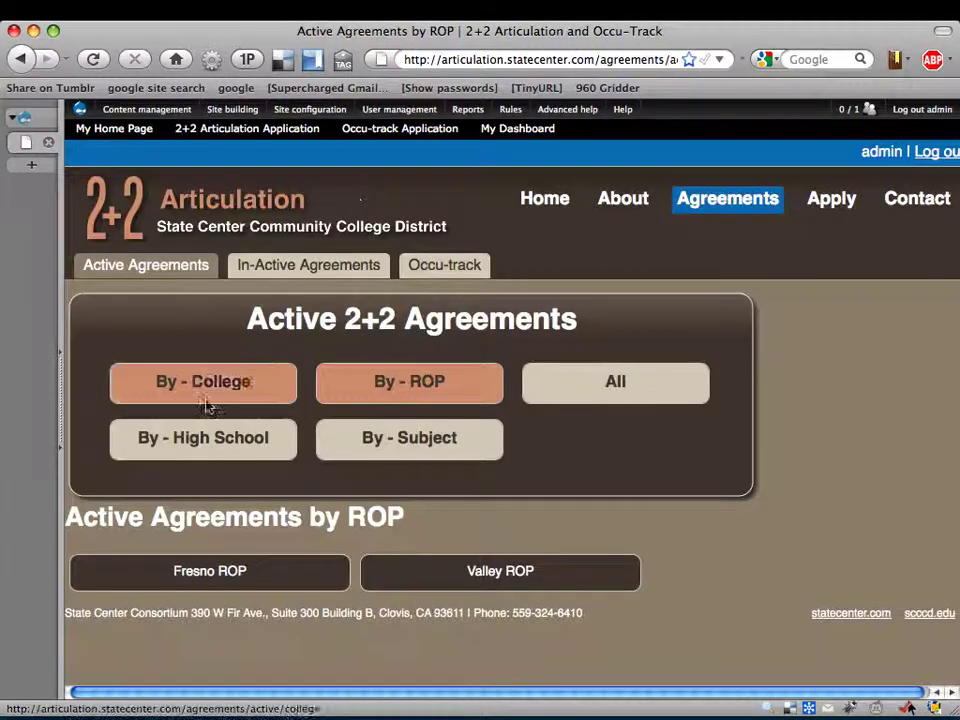
# Browse the Fresno ROP agreements, then the By - College list and Fresno City College's agreements
pyautogui.click(214, 597)
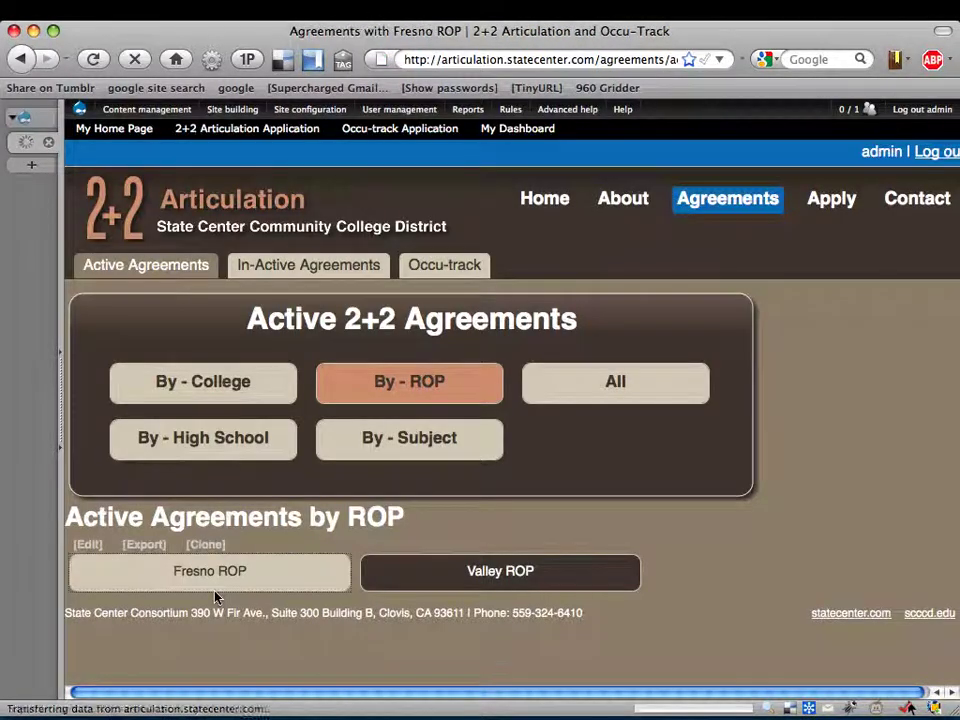
pyautogui.scroll(-1, 214, 597)
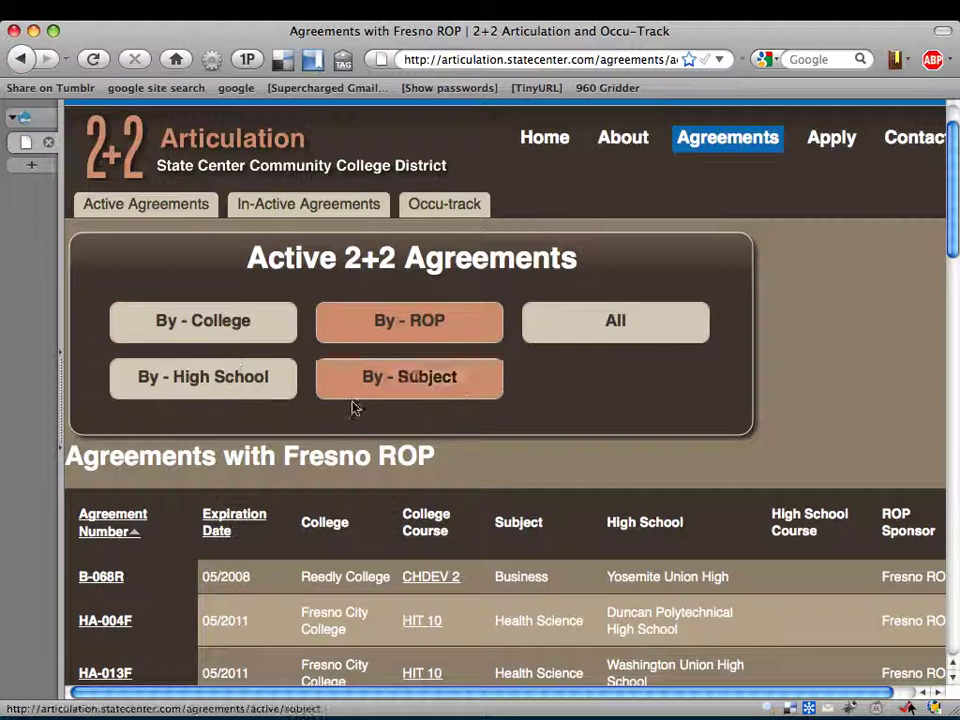
pyautogui.click(221, 312)
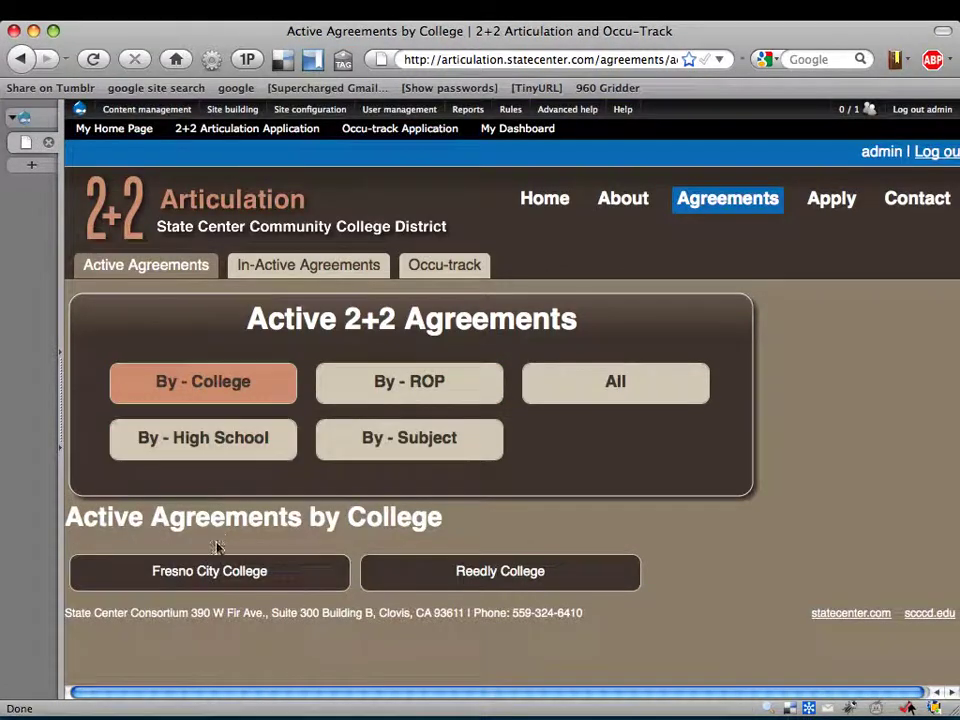
pyautogui.click(210, 585)
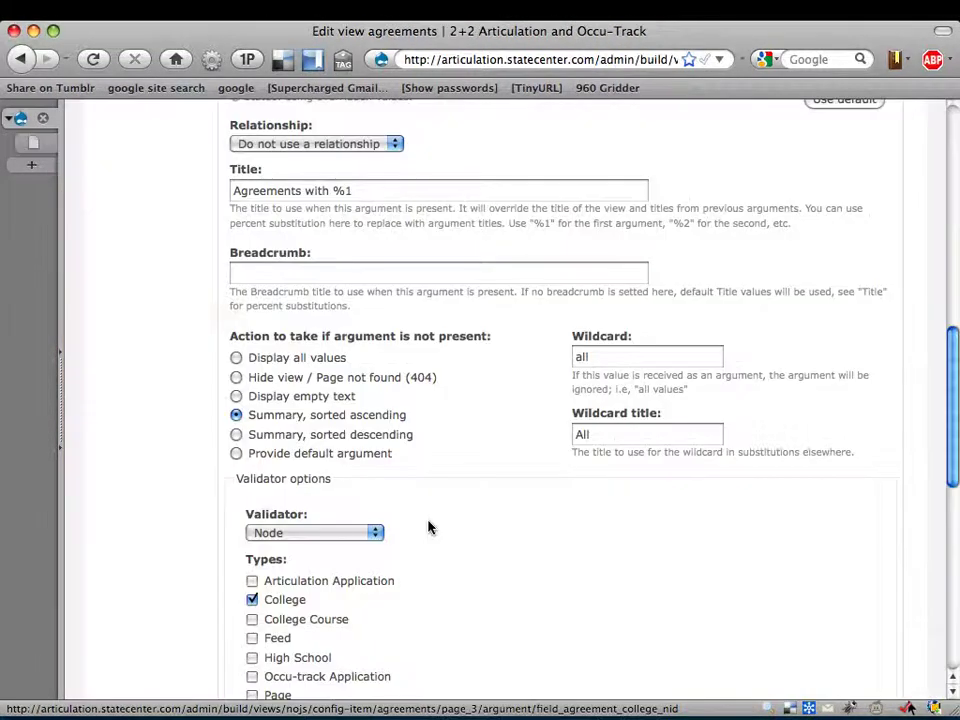
pyautogui.scroll(-4, 428, 527)
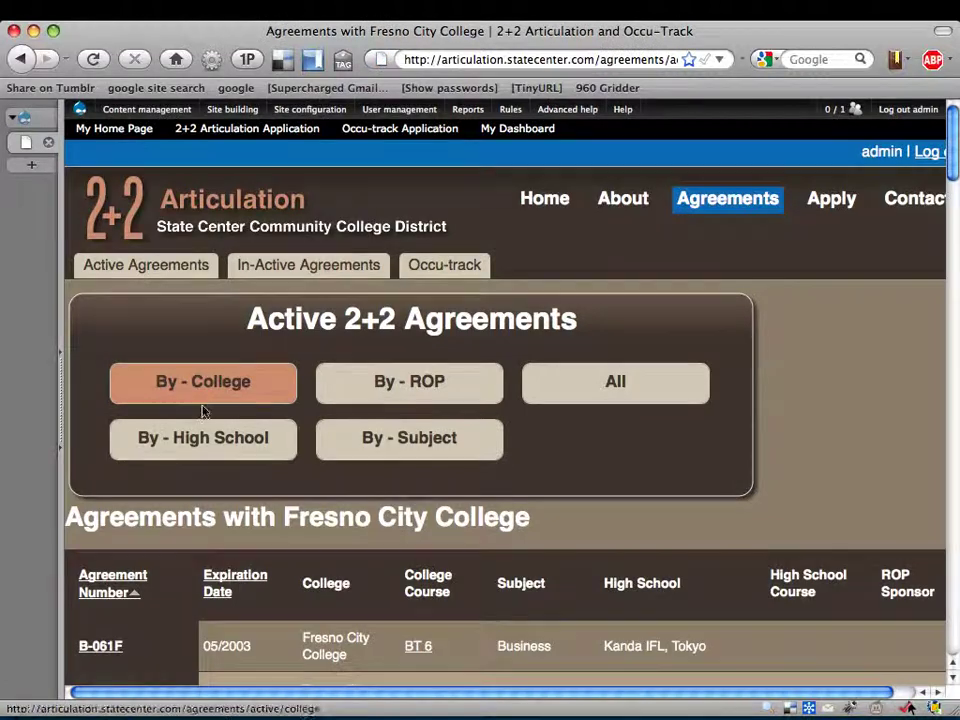
pyautogui.click(221, 392)
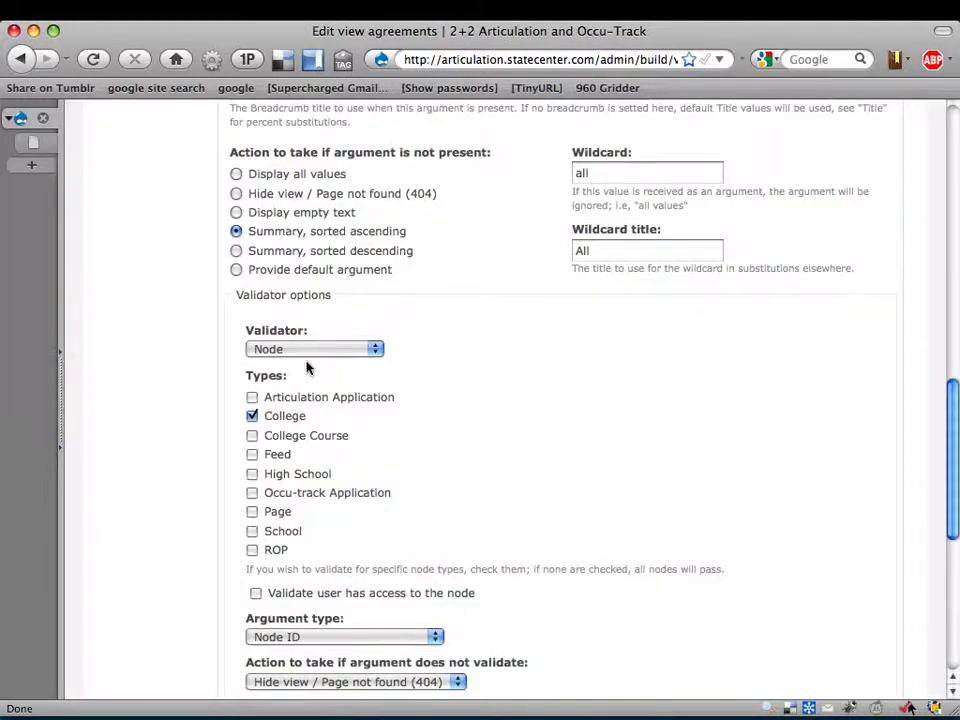
# Cancel the Content: College argument form and expand the Live preview Display dropdown
pyautogui.scroll(-3, 306, 368)
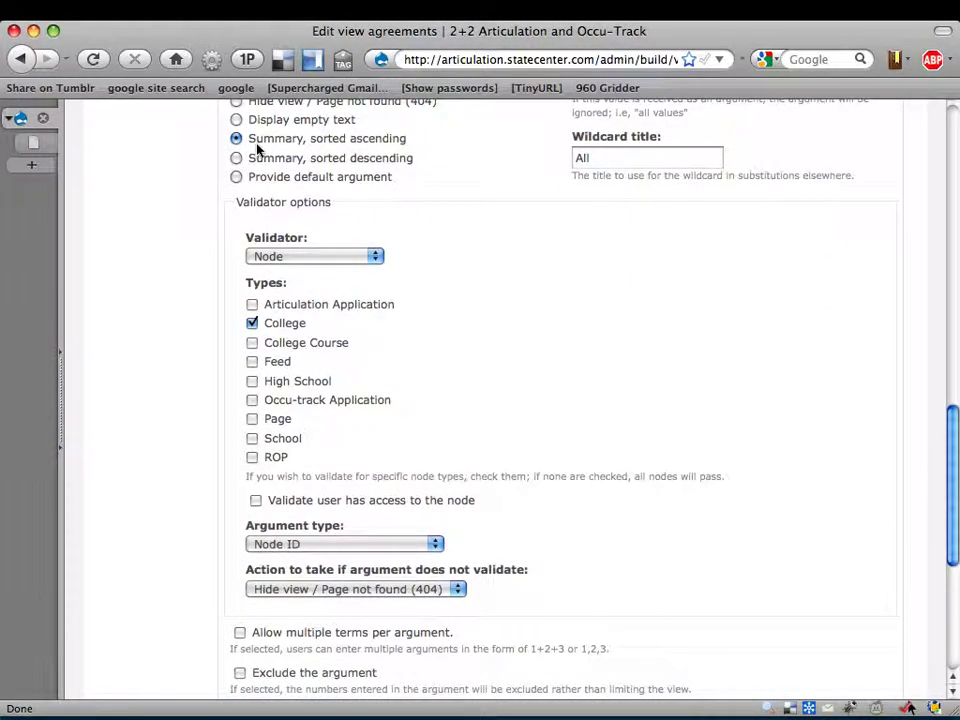
pyautogui.scroll(-6, 388, 153)
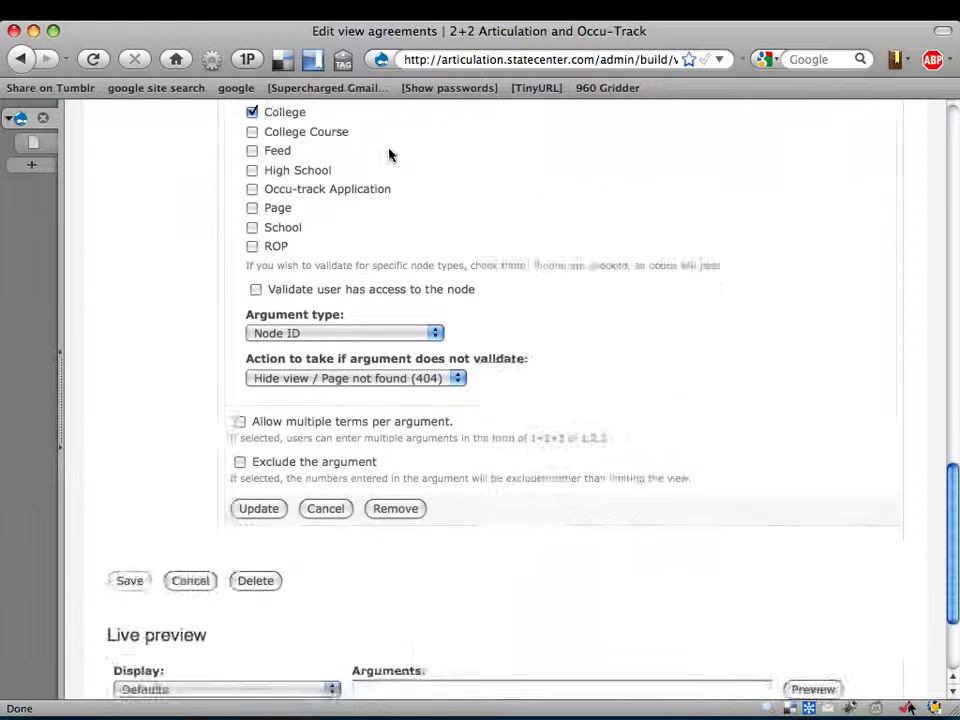
pyautogui.scroll(-3, 389, 154)
pyautogui.scroll(10, 389, 154)
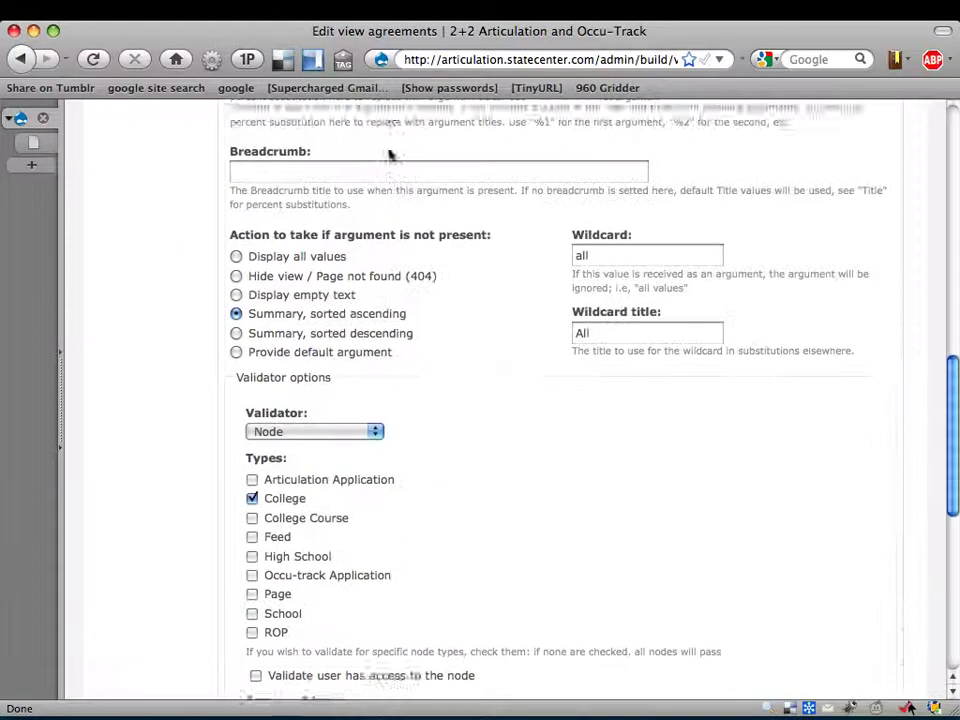
pyautogui.scroll(11, 390, 155)
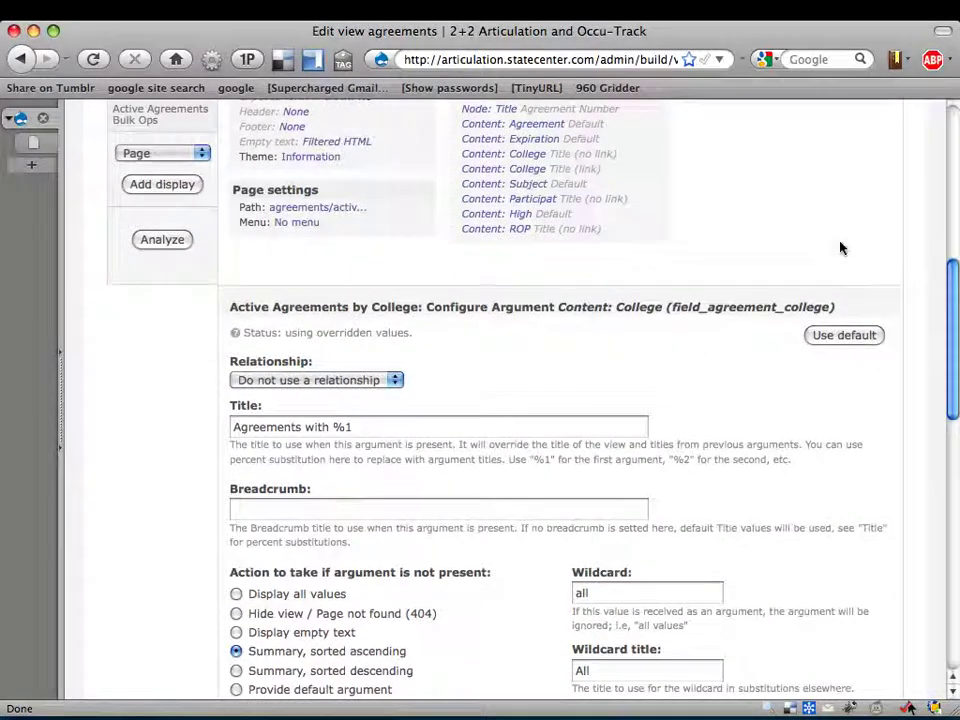
pyautogui.scroll(-20, 840, 248)
pyautogui.click(330, 539)
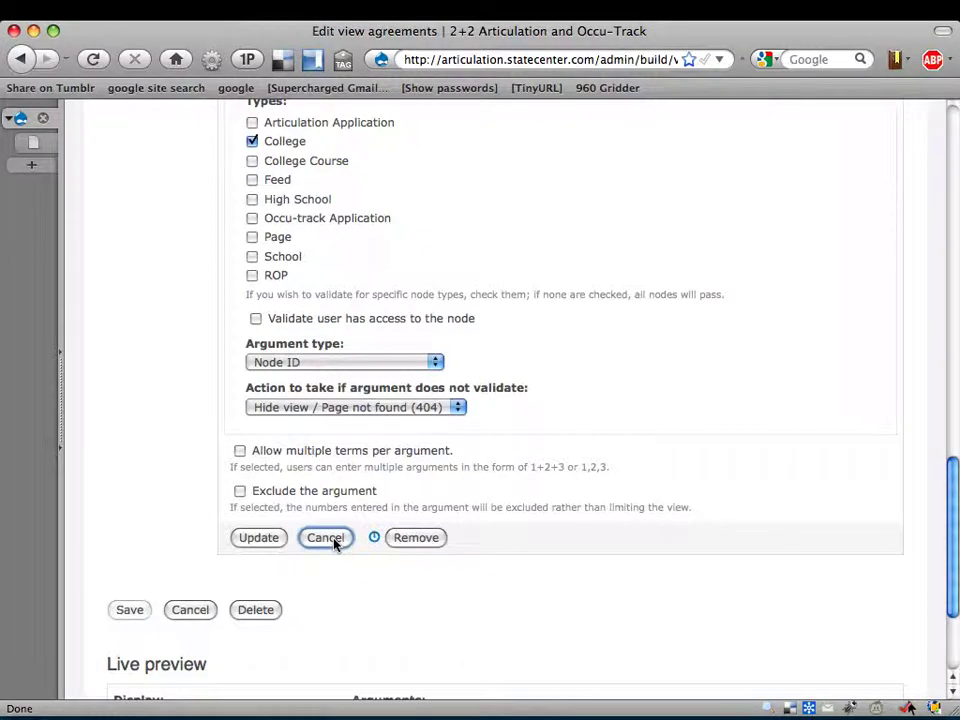
pyautogui.click(204, 546)
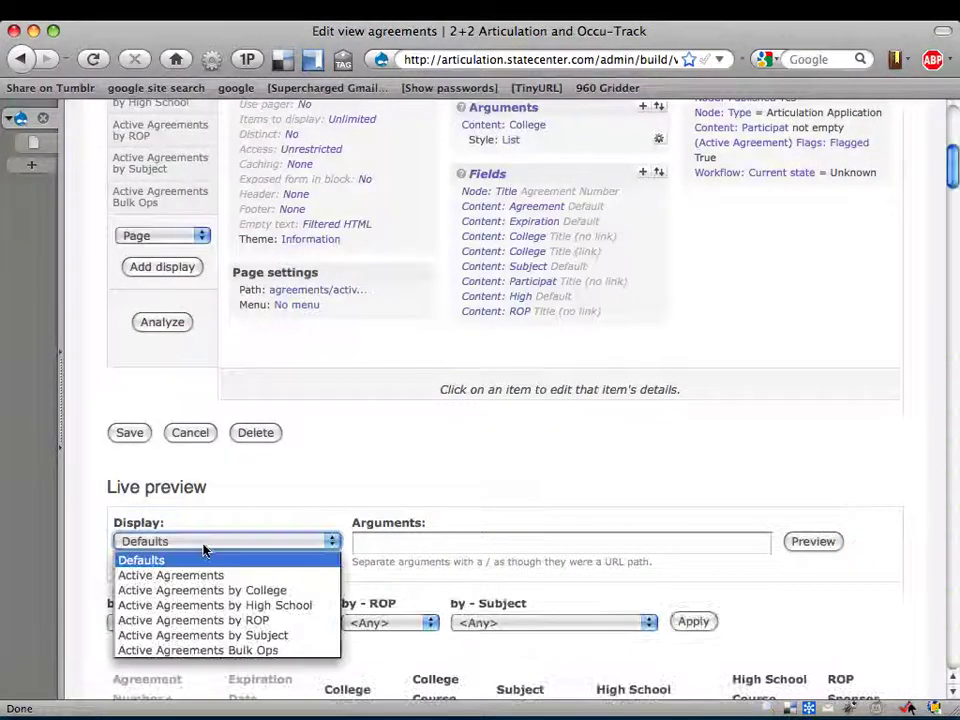
# Preview the Active Agreements by College display and review its results and SQL query
pyautogui.click(195, 590)
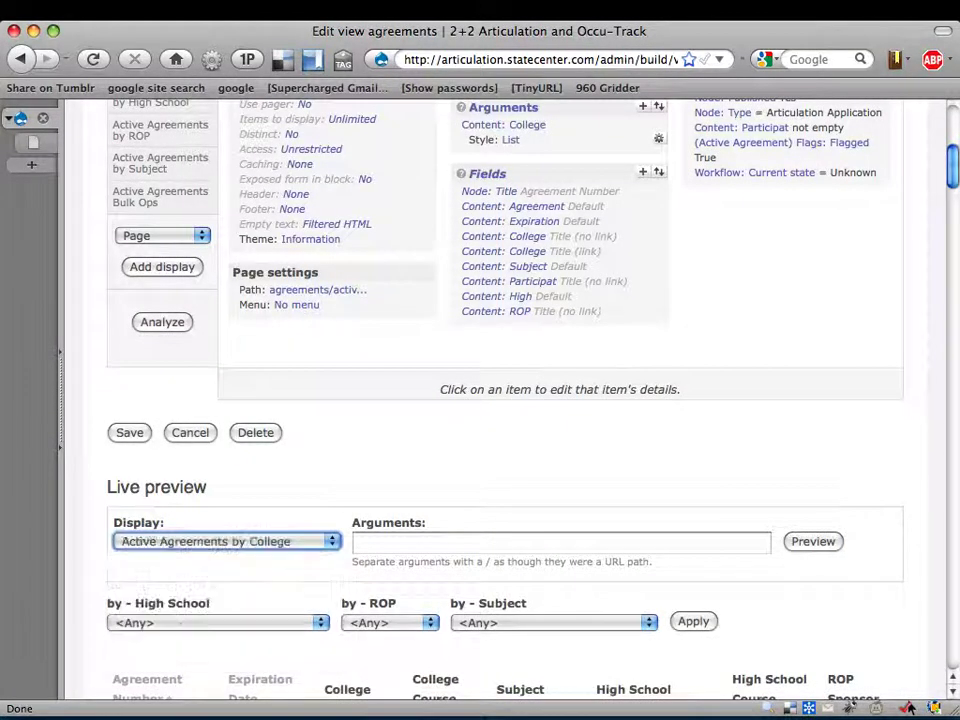
pyautogui.click(813, 541)
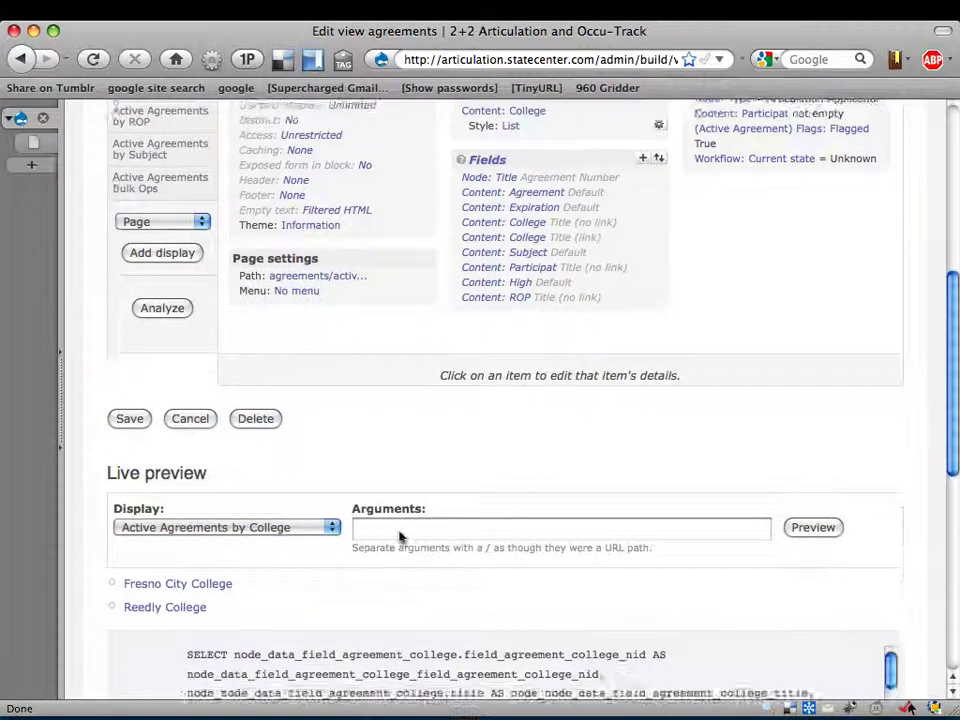
pyautogui.scroll(-2, 300, 510)
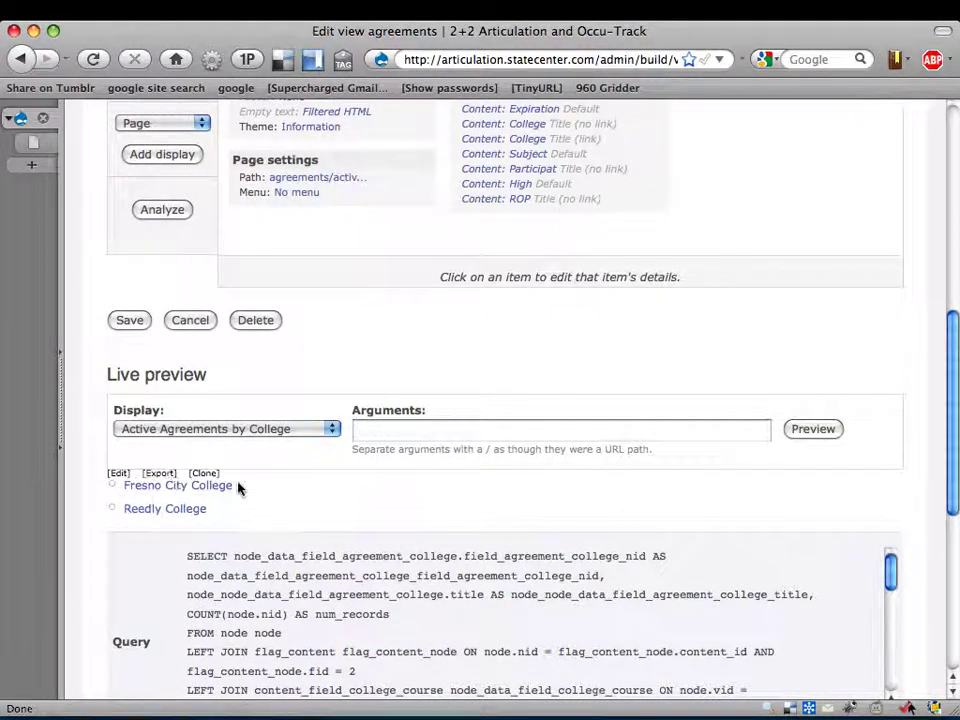
pyautogui.scroll(10, 390, 484)
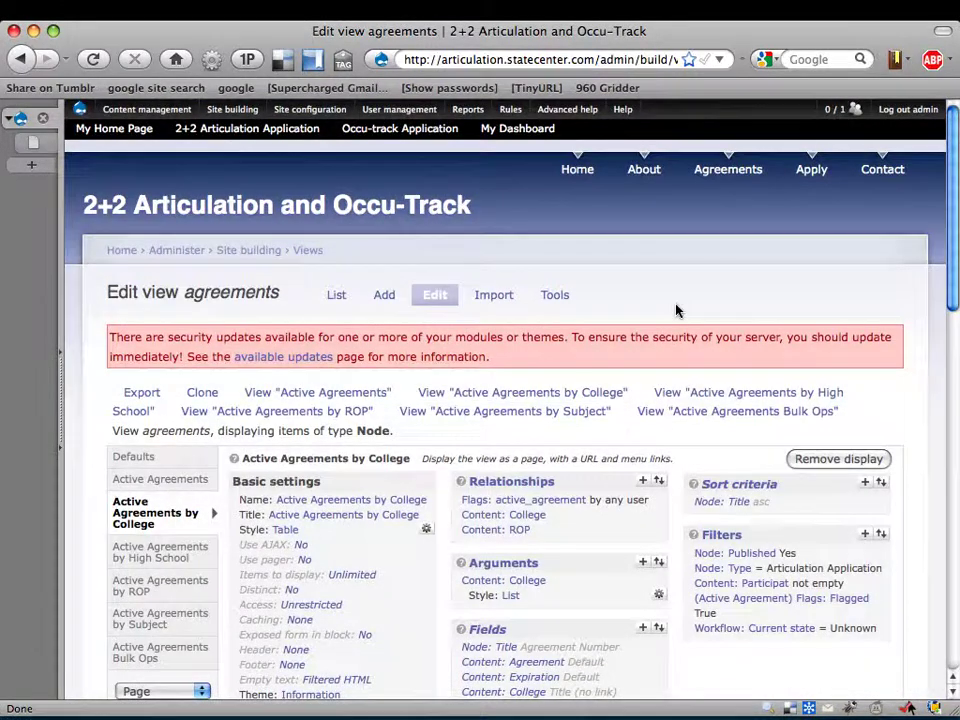
pyautogui.scroll(-8, 676, 311)
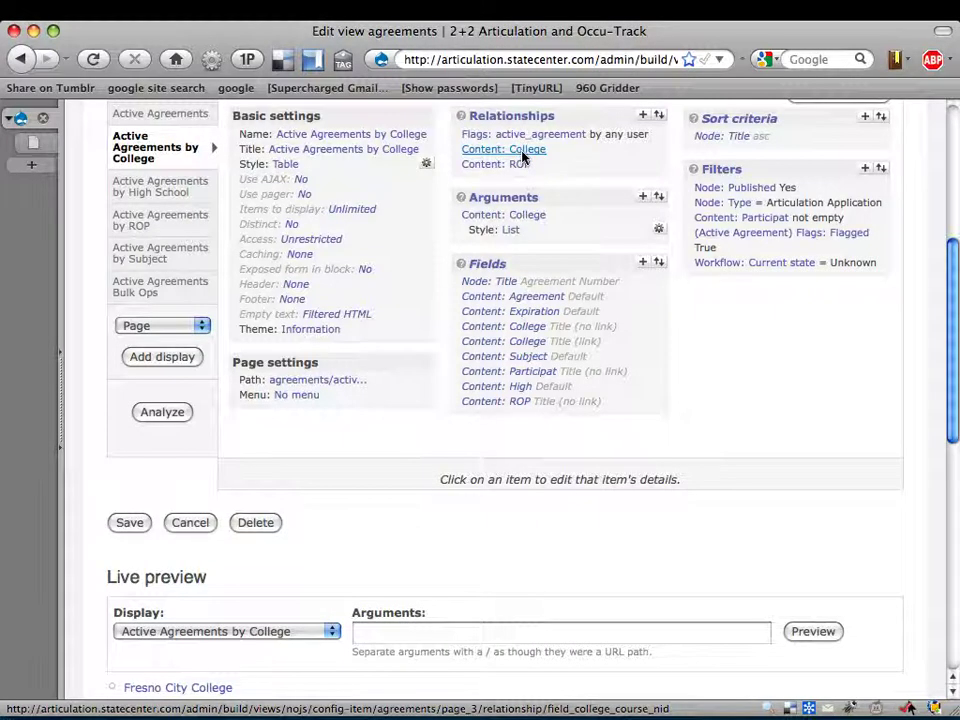
# Inspect the College relationship settings, then cancel the form without changes
pyautogui.click(521, 151)
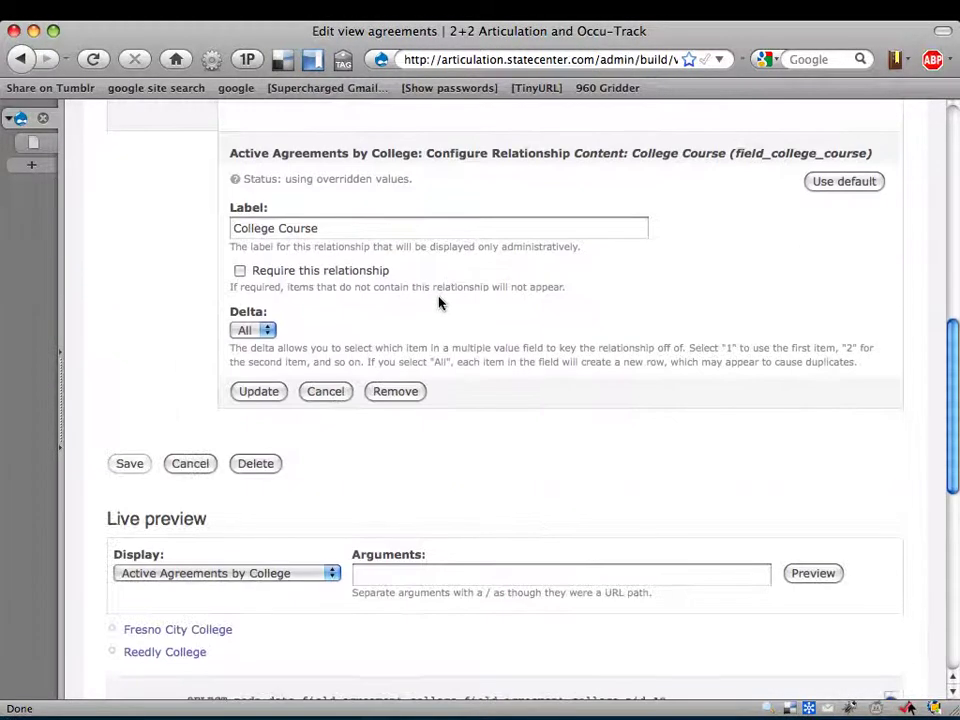
pyautogui.scroll(5, 438, 303)
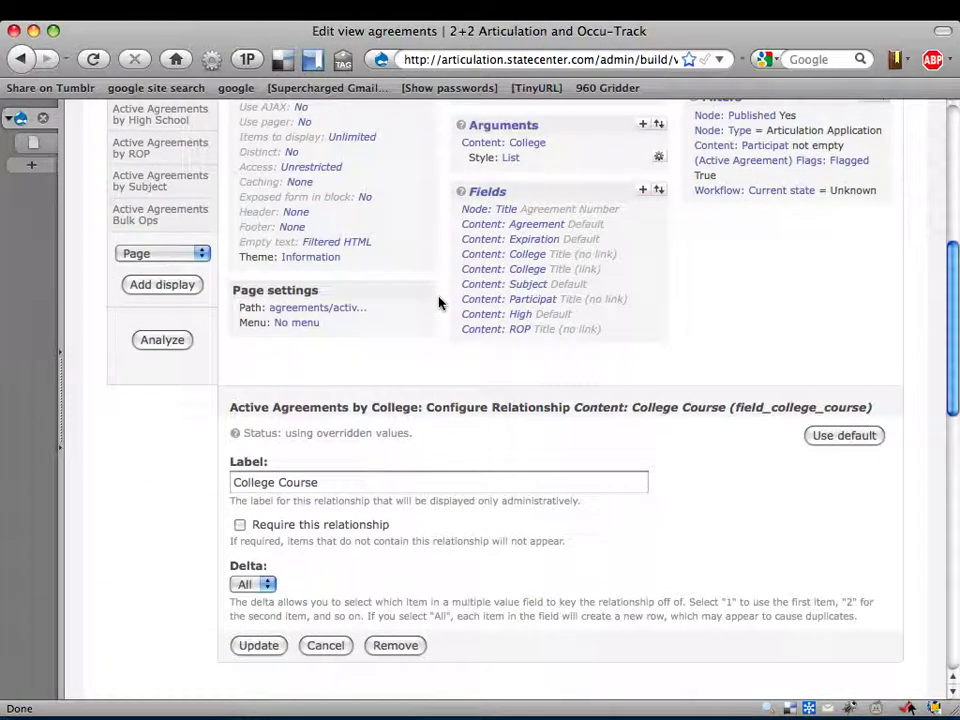
pyautogui.scroll(-3, 438, 303)
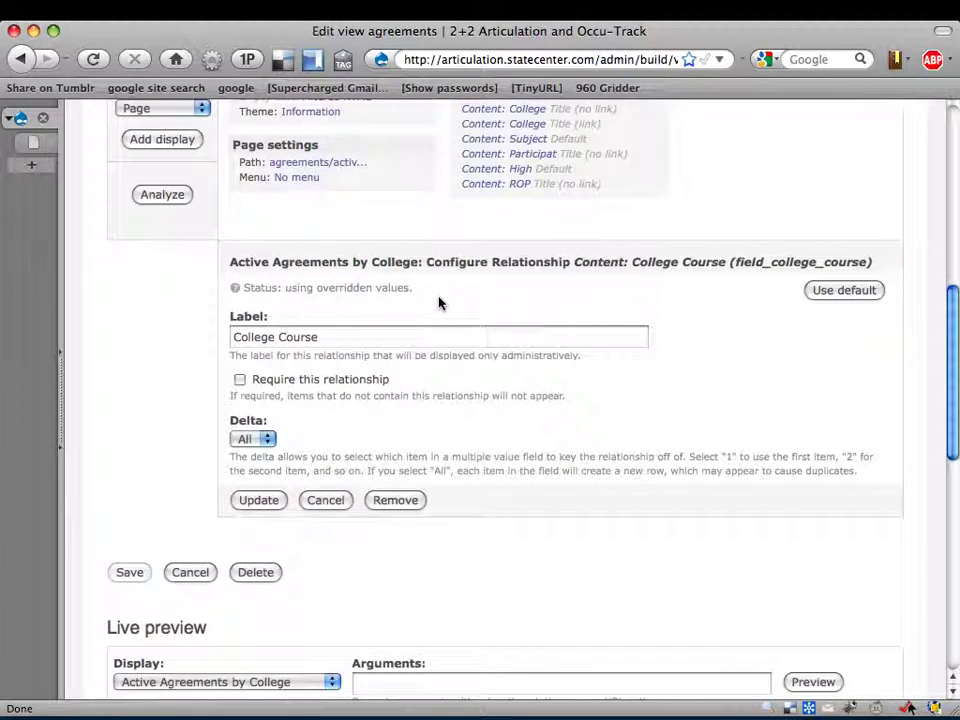
pyautogui.scroll(7, 438, 303)
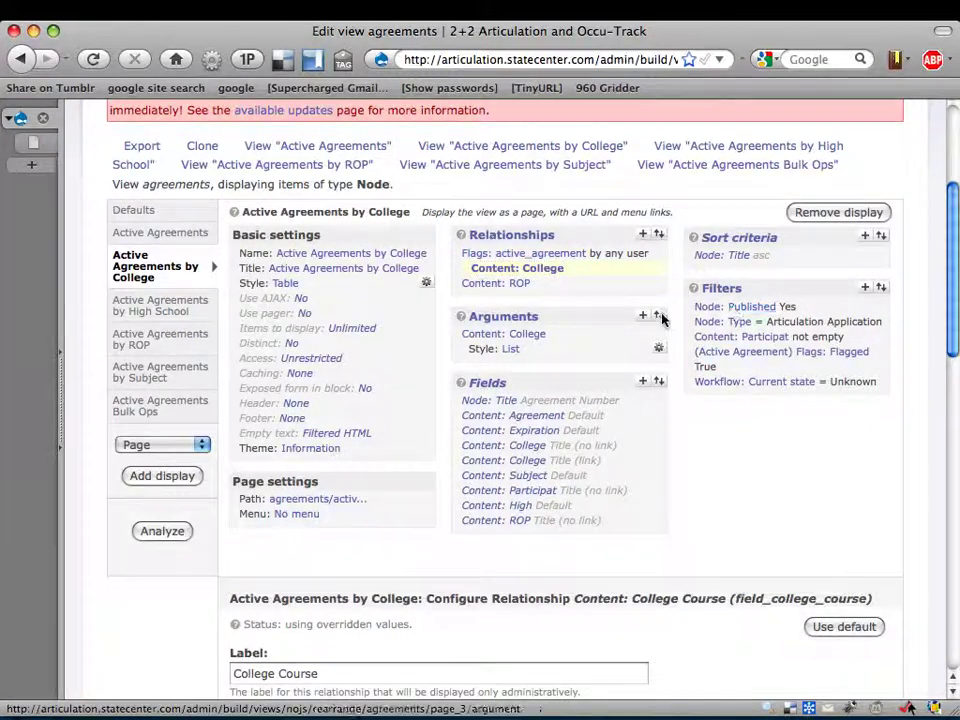
pyautogui.scroll(-5, 661, 318)
pyautogui.scroll(-8, 661, 318)
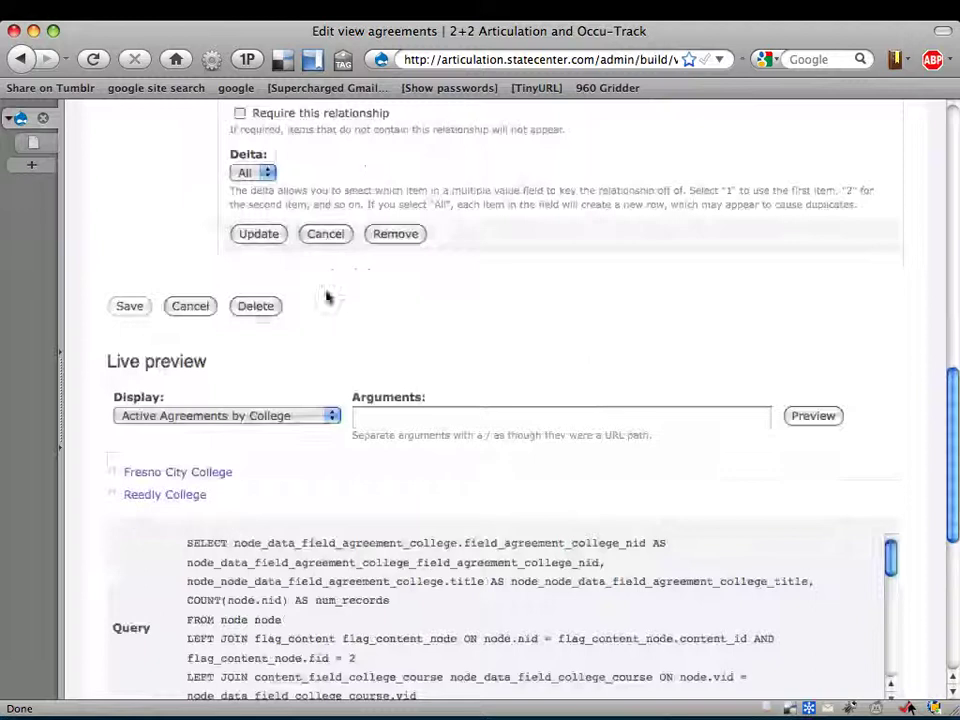
pyautogui.click(340, 236)
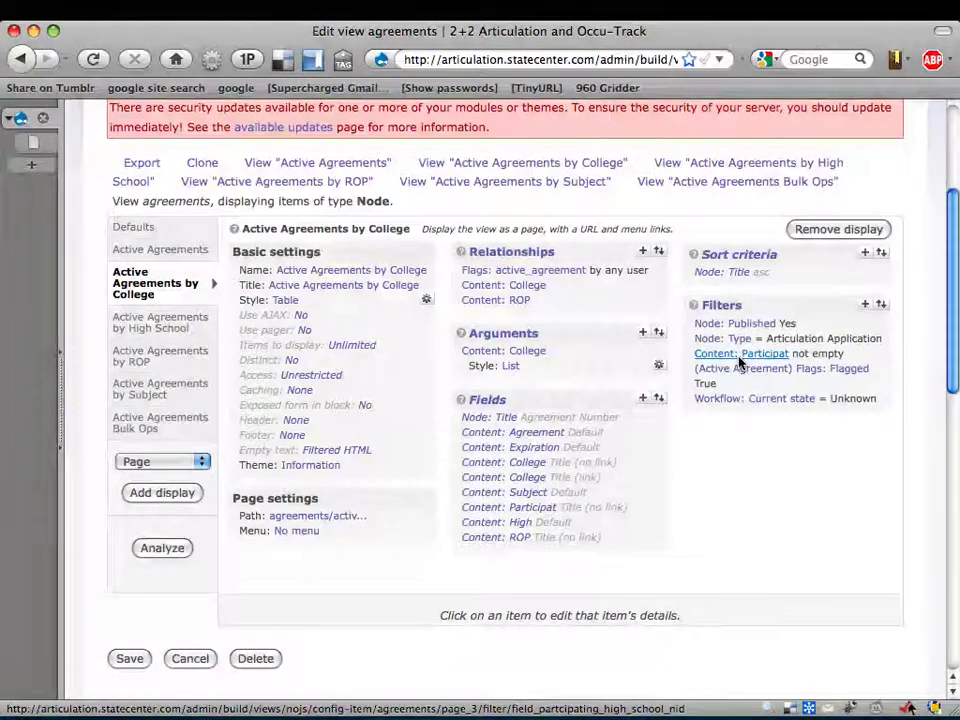
# Switch to Keynote and advance the slideshow to the content-type relationship diagram
pyautogui.press('super+Tab')
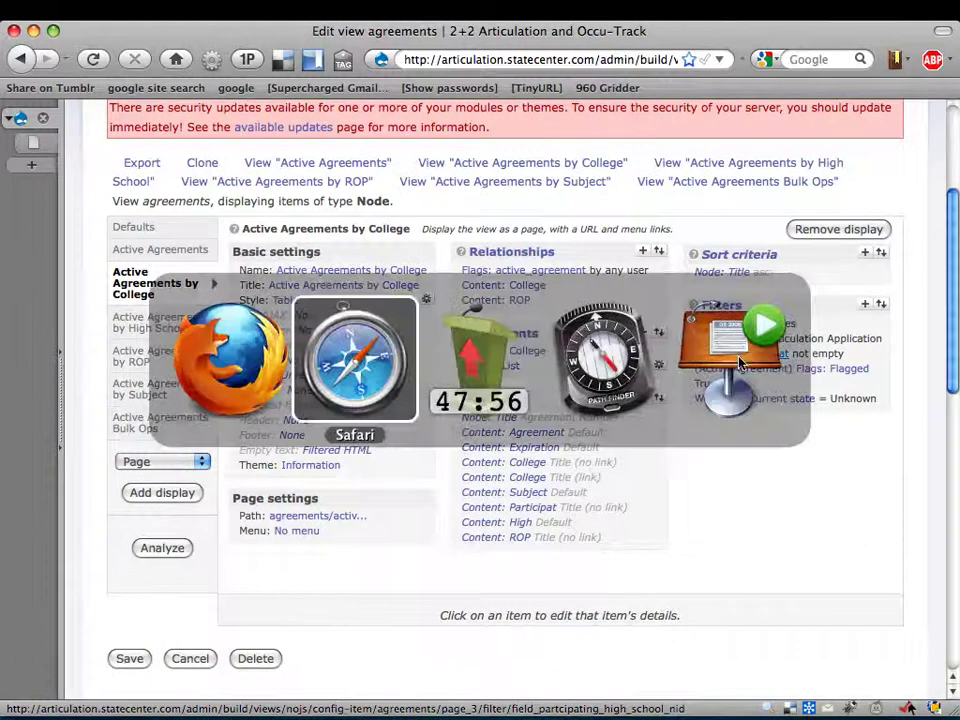
pyautogui.press('super+Tab')
pyautogui.press('super+Tab')
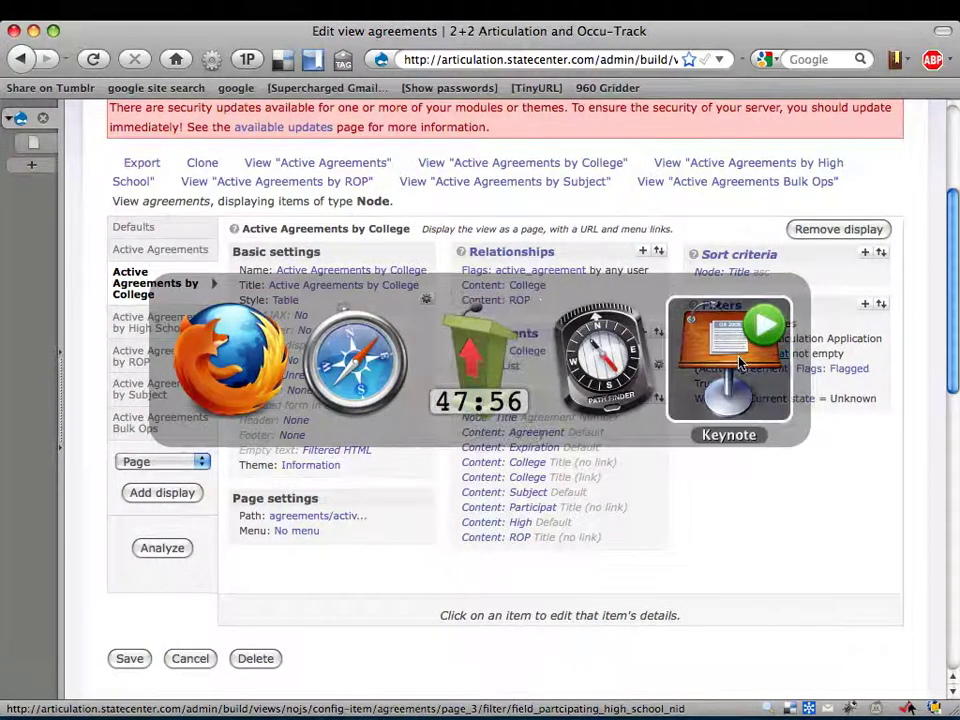
pyautogui.press('Left')
pyautogui.press('Left')
pyautogui.press('Left')
pyautogui.press('Left')
pyautogui.press('Left')
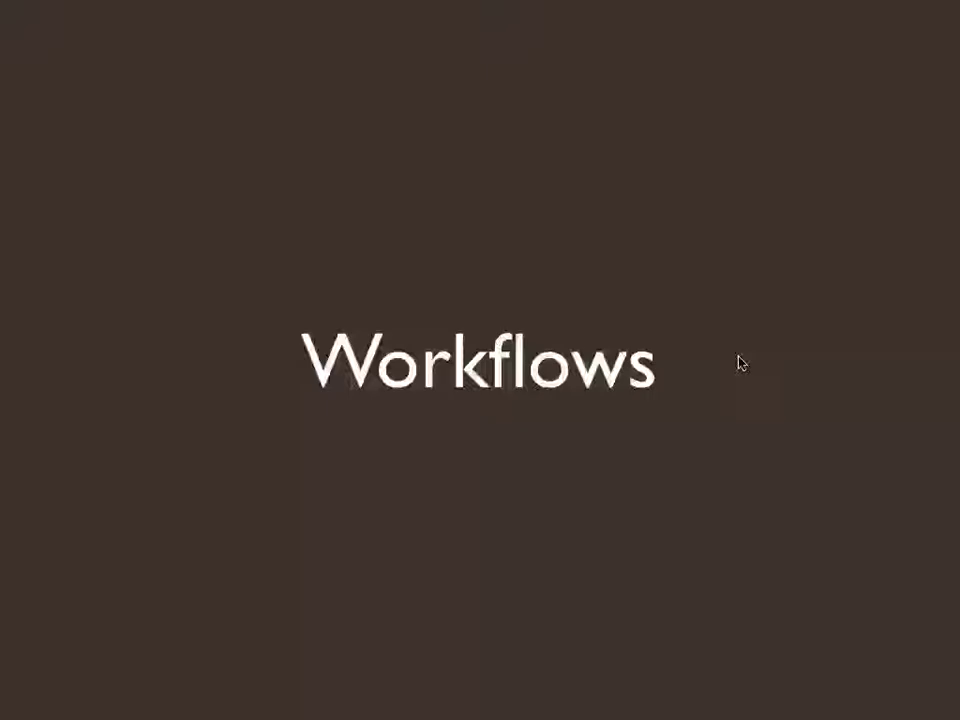
pyautogui.press('Right')
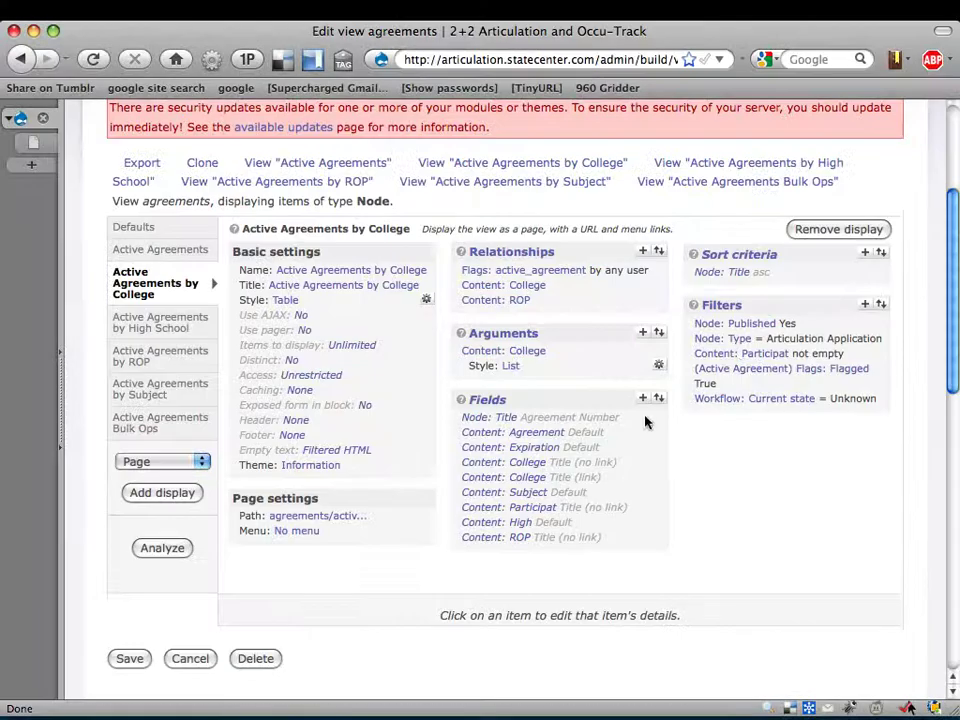
# Step through the High School and ROP displays to Active Agreements by Subject
pyautogui.scroll(-3, 778, 540)
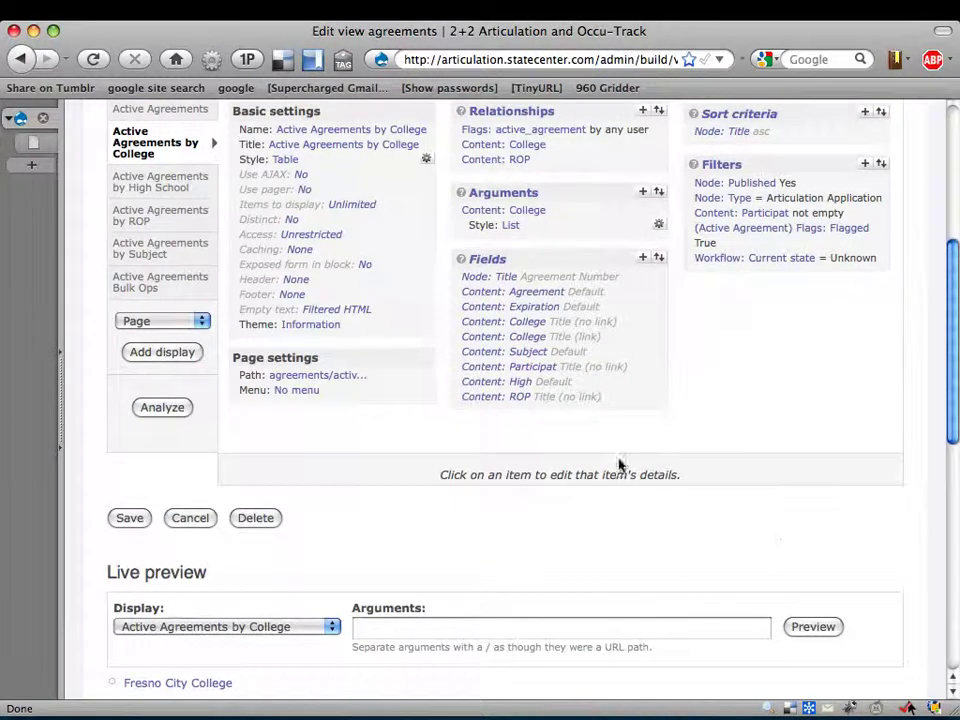
pyautogui.click(183, 200)
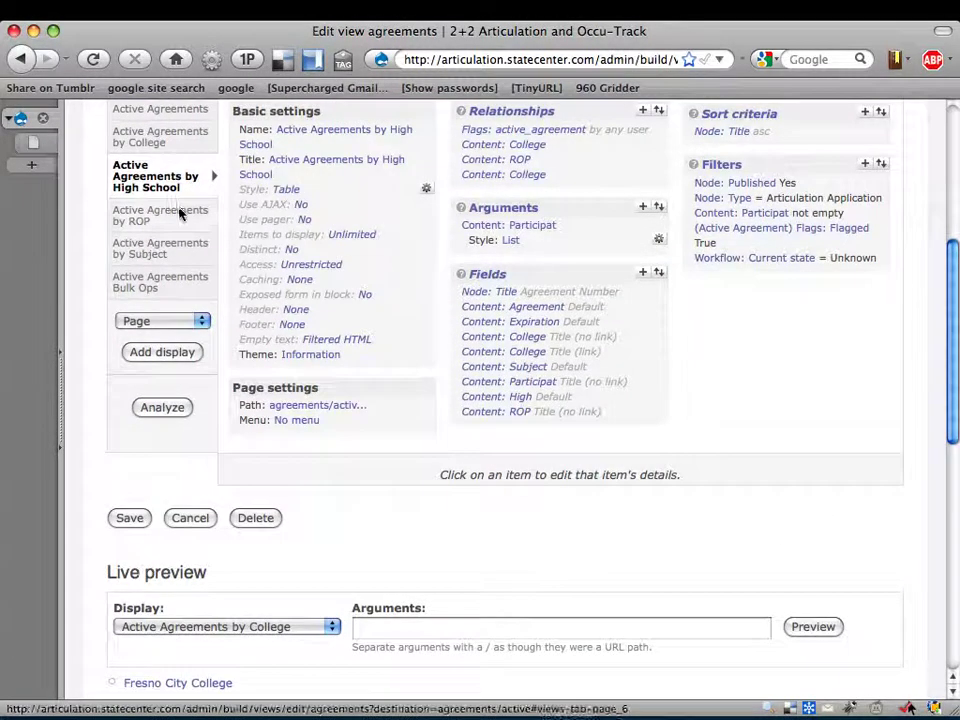
pyautogui.click(181, 217)
pyautogui.click(179, 246)
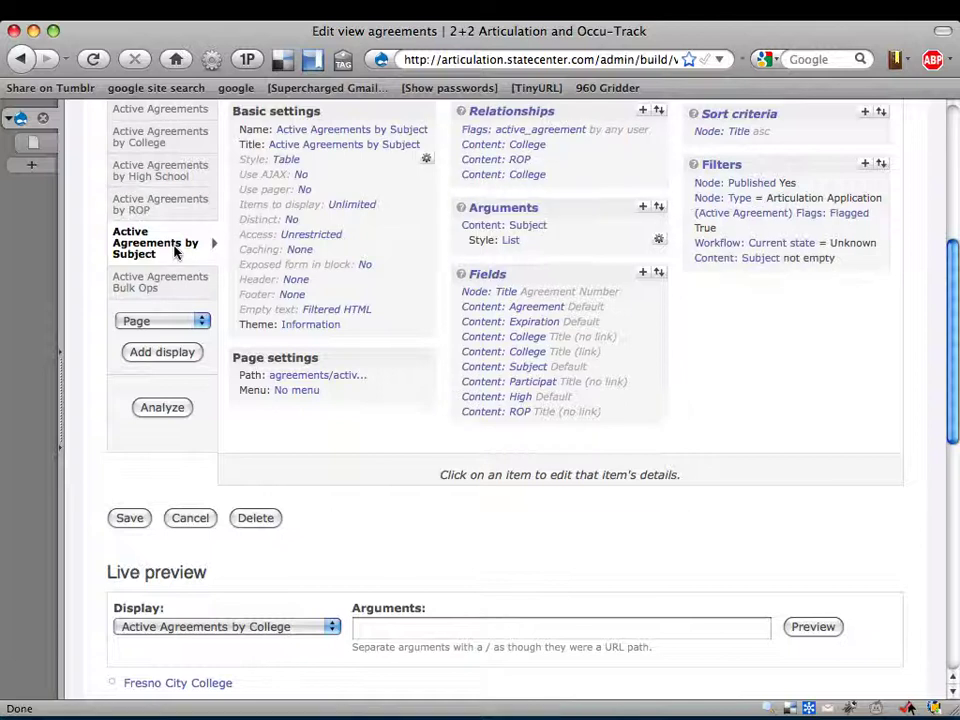
pyautogui.scroll(3, 175, 253)
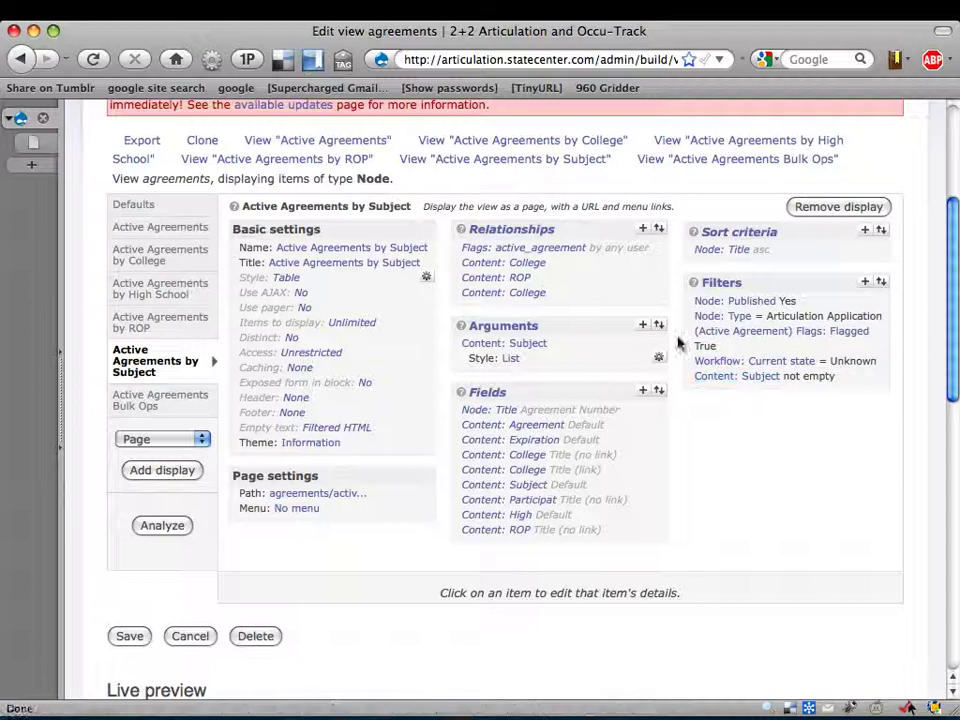
# Open the Content: Subject argument and review its Configure Argument form
pyautogui.click(530, 345)
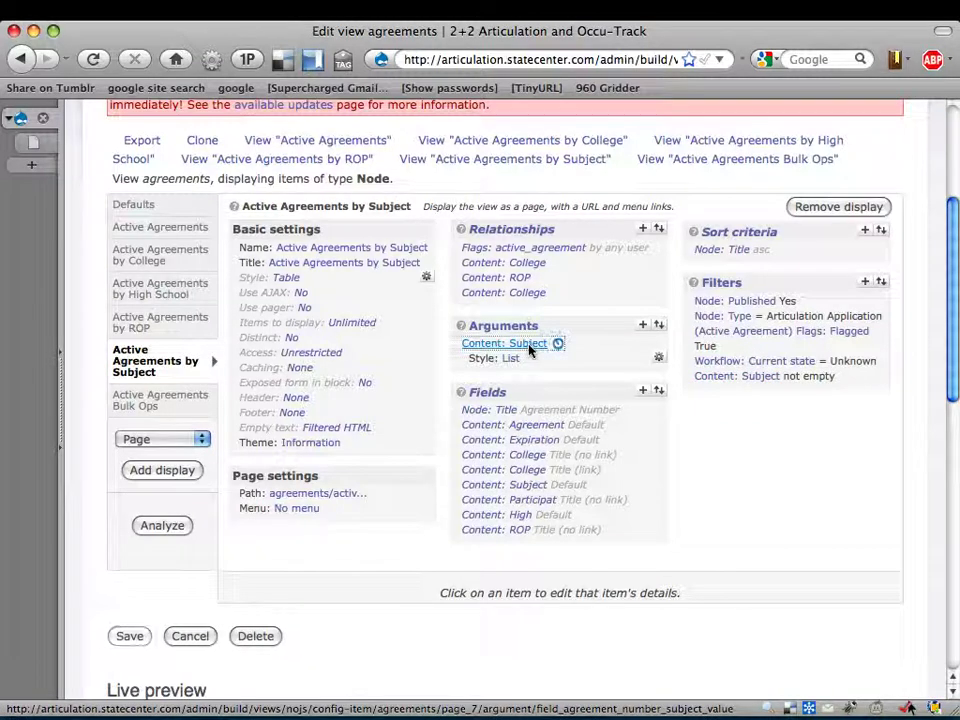
pyautogui.scroll(-5, 440, 446)
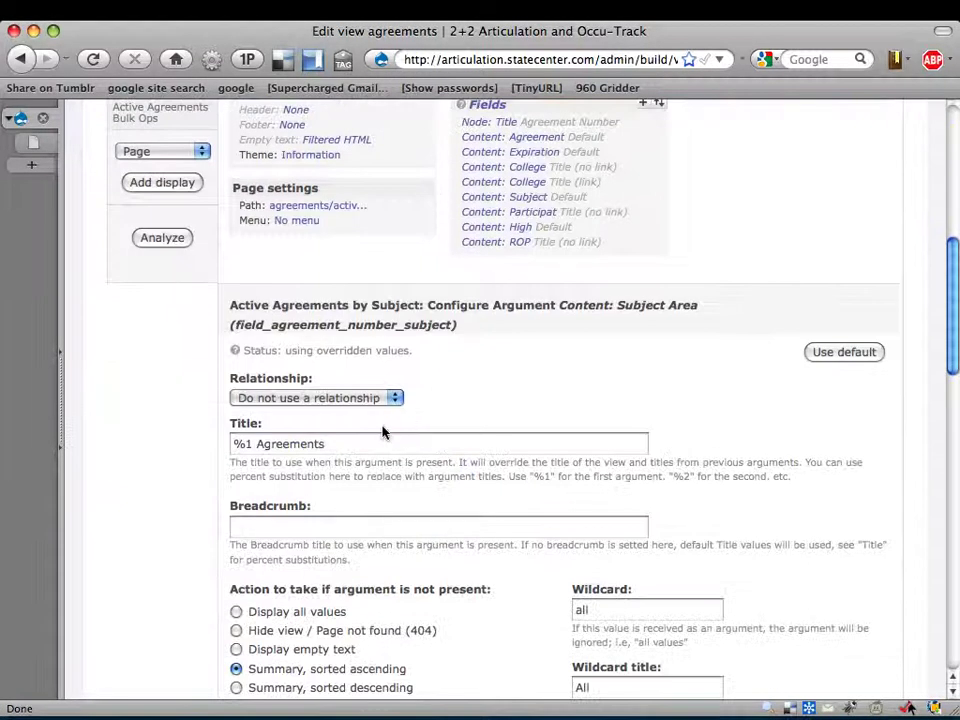
pyautogui.scroll(-5, 381, 432)
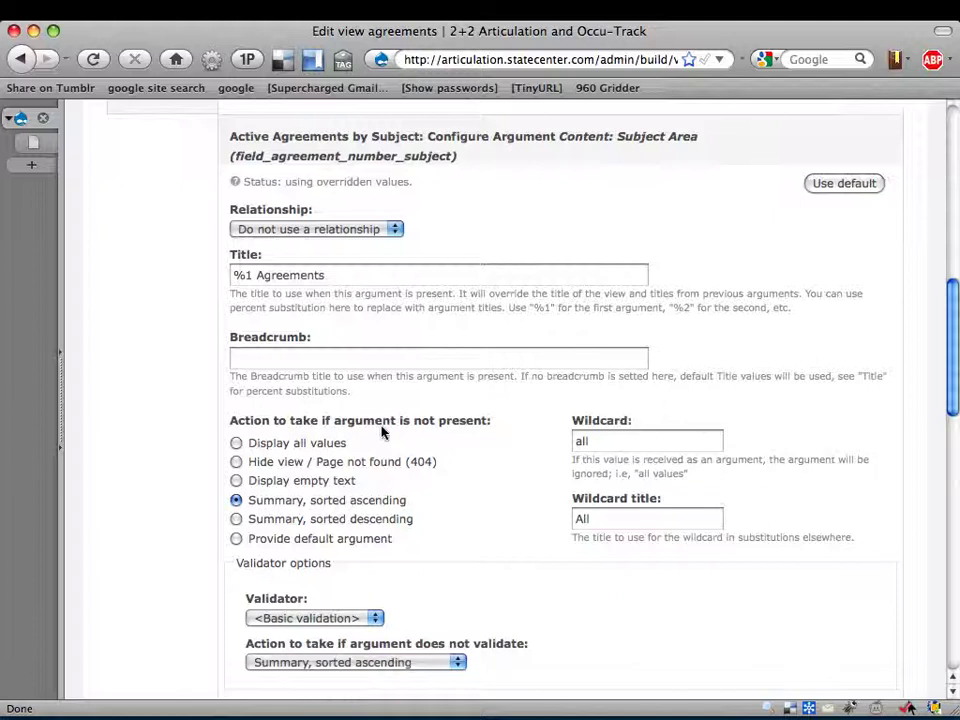
pyautogui.scroll(1, 381, 432)
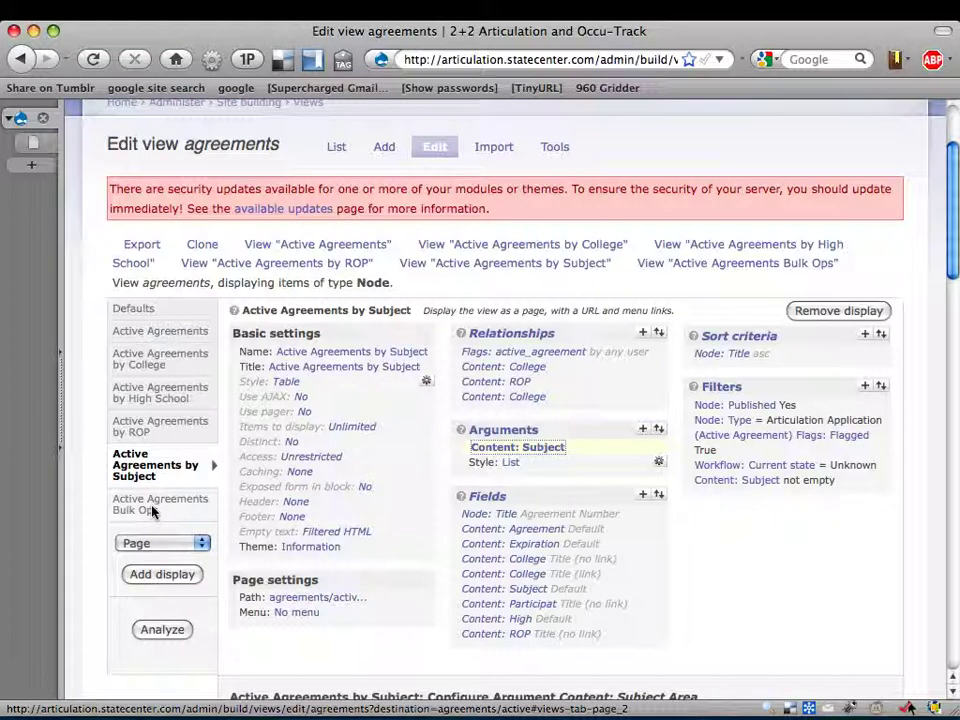
pyautogui.press('super+Tab')
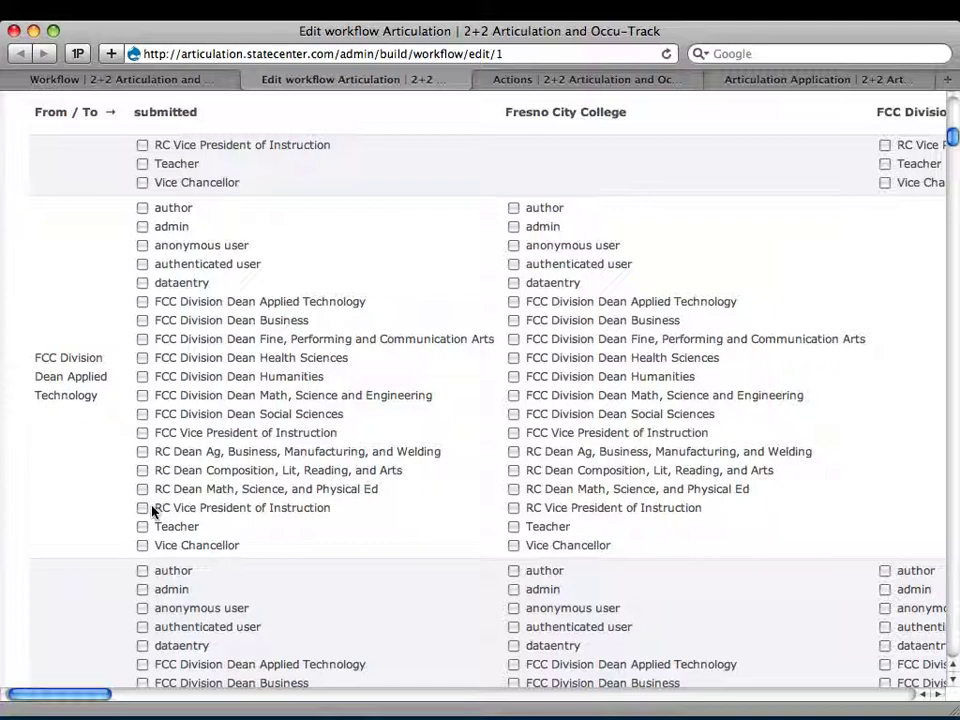
pyautogui.press('super+Tab')
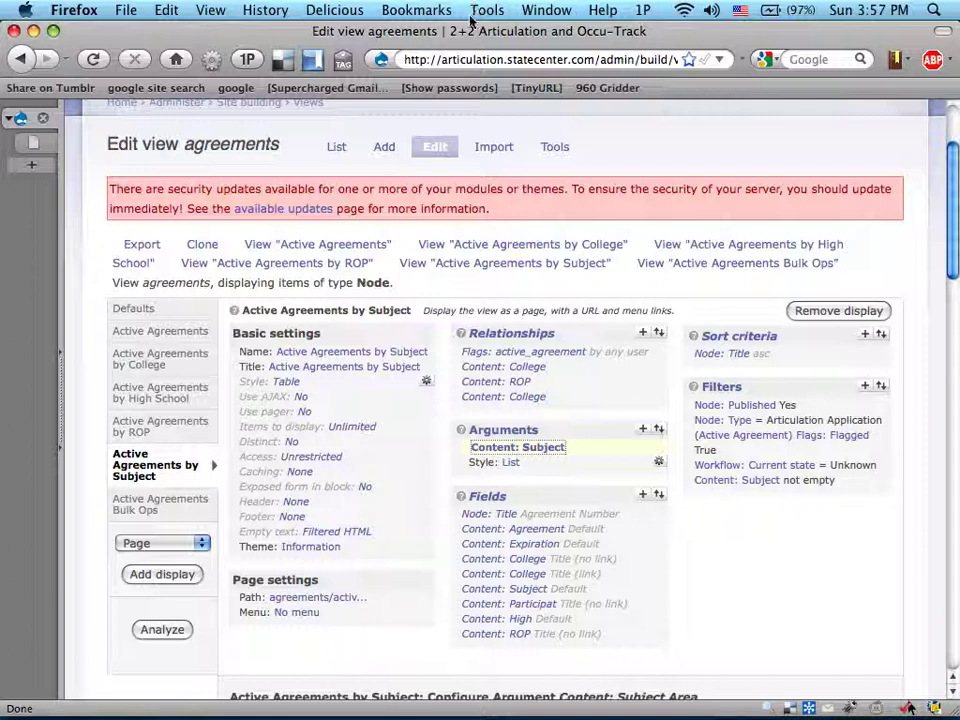
# In Keynote, advance through Roles to the Workflows slide and exit the slideshow
pyautogui.press('super+Tab')
pyautogui.press('super+Tab')
pyautogui.press('super+Tab')
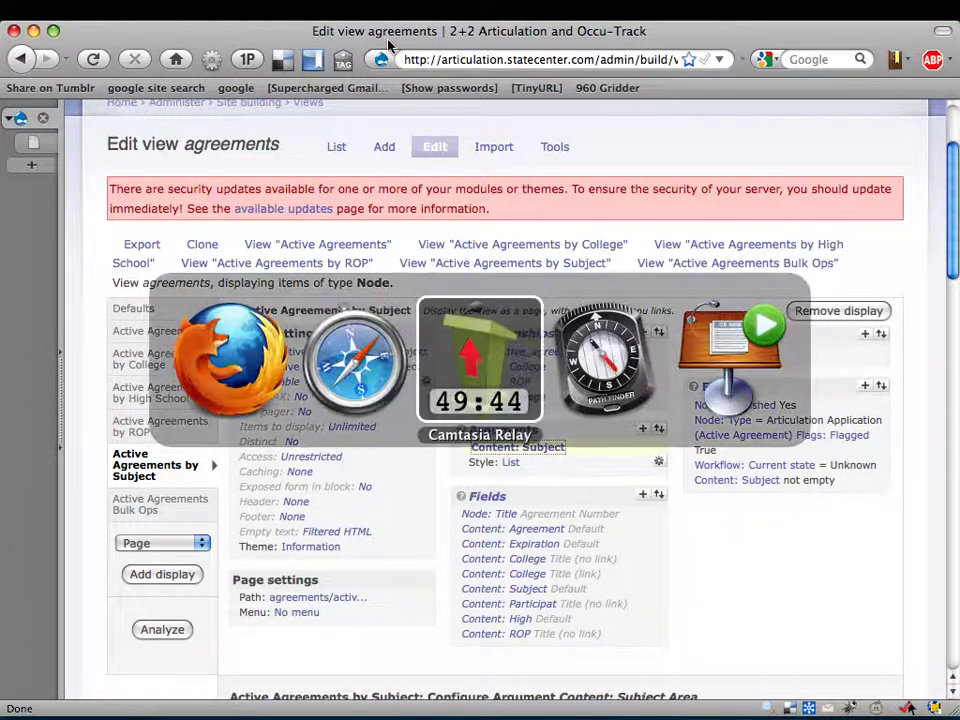
pyautogui.press('Right')
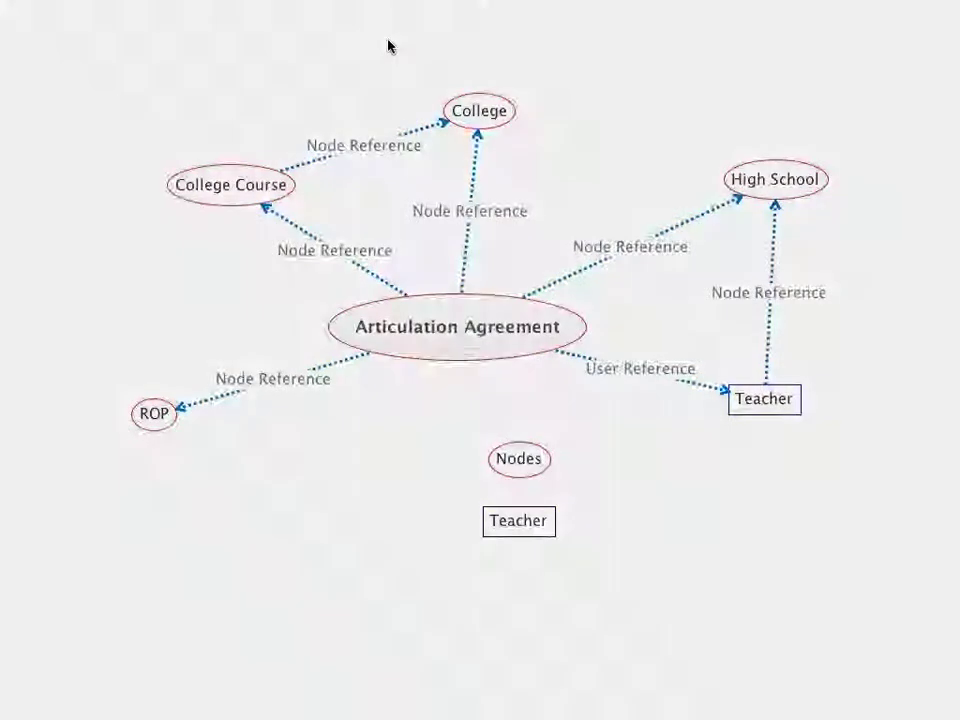
pyautogui.press('Right')
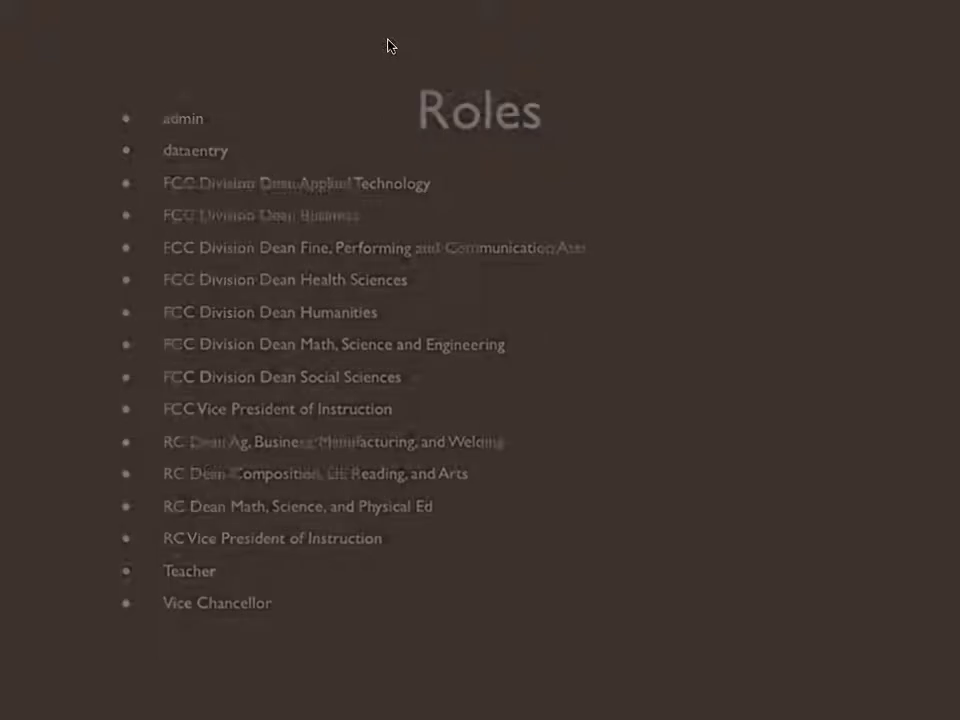
pyautogui.press('Escape')
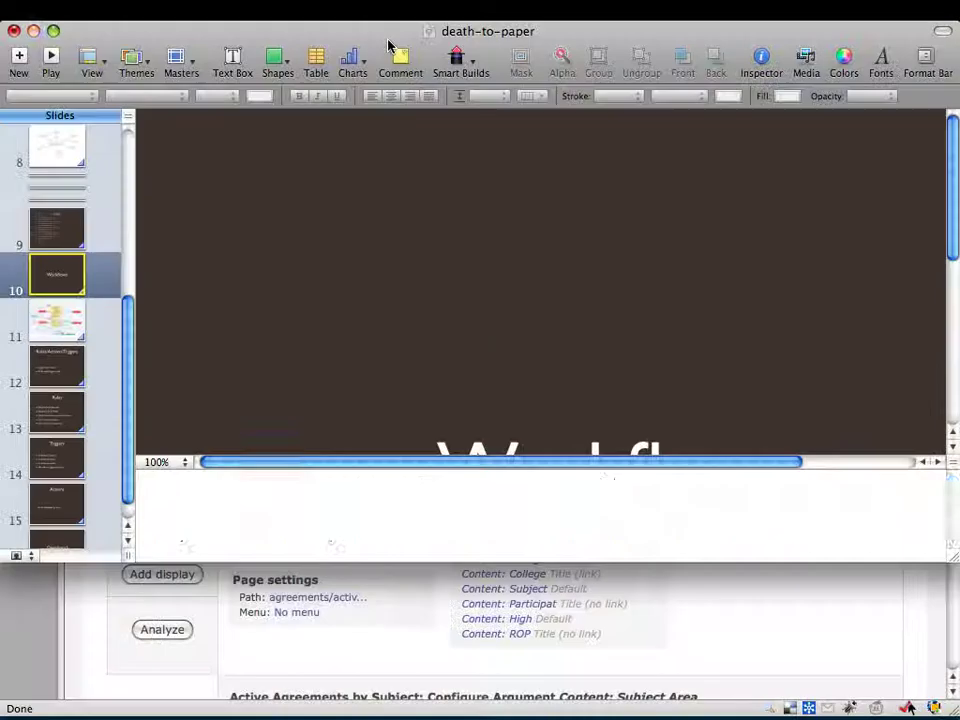
# Switch away from Keynote and bring up the recording controls to end recording
pyautogui.press('super+Tab')
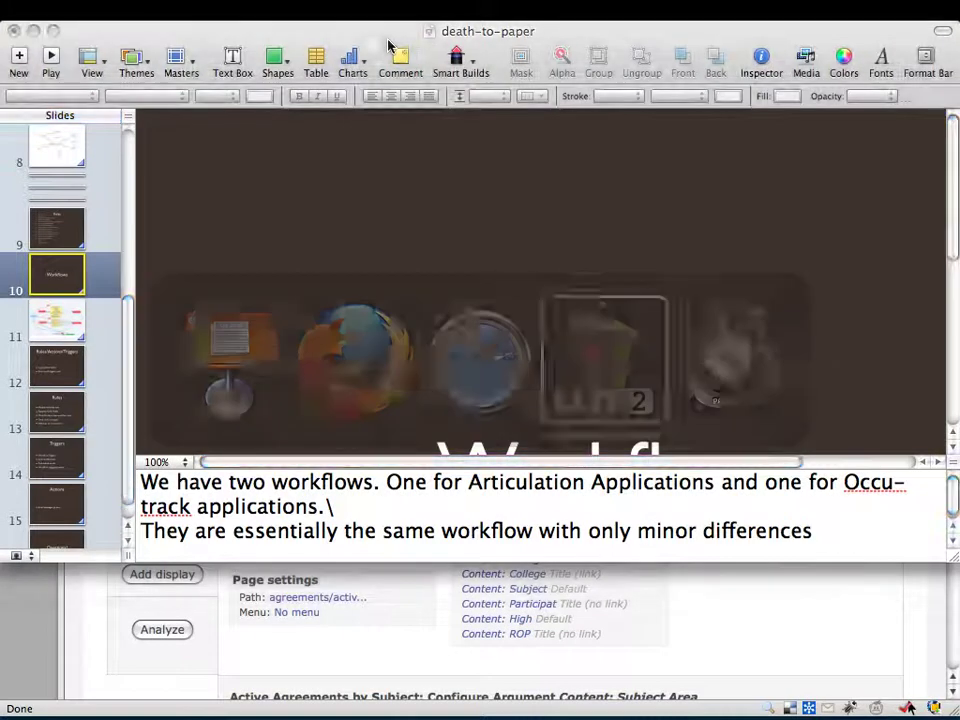
pyautogui.moveTo(741, 690)
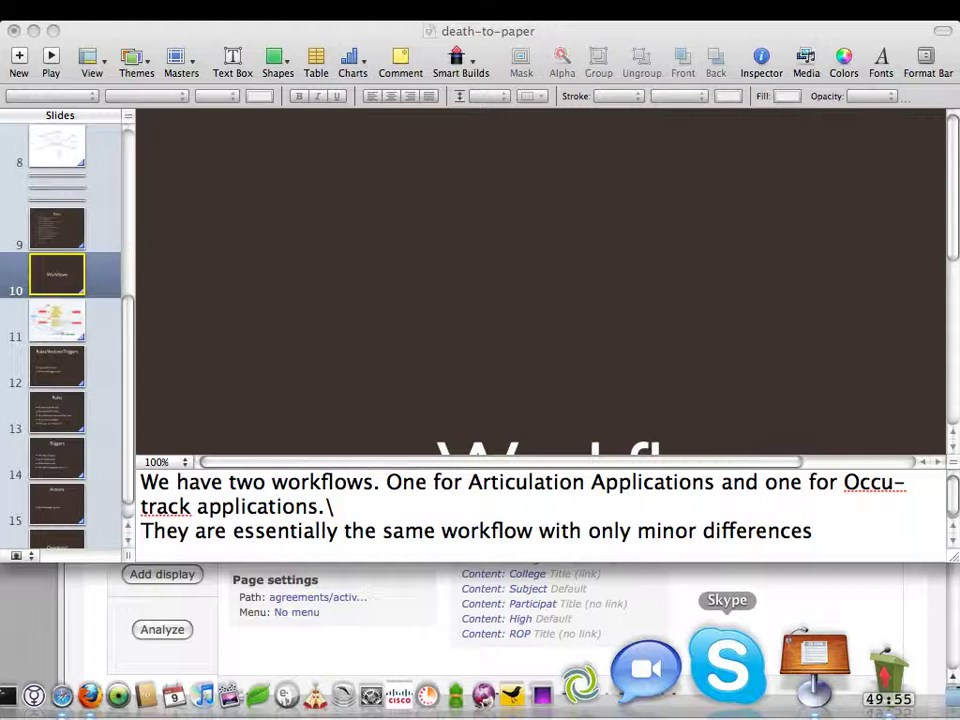
pyautogui.click(805, 695)
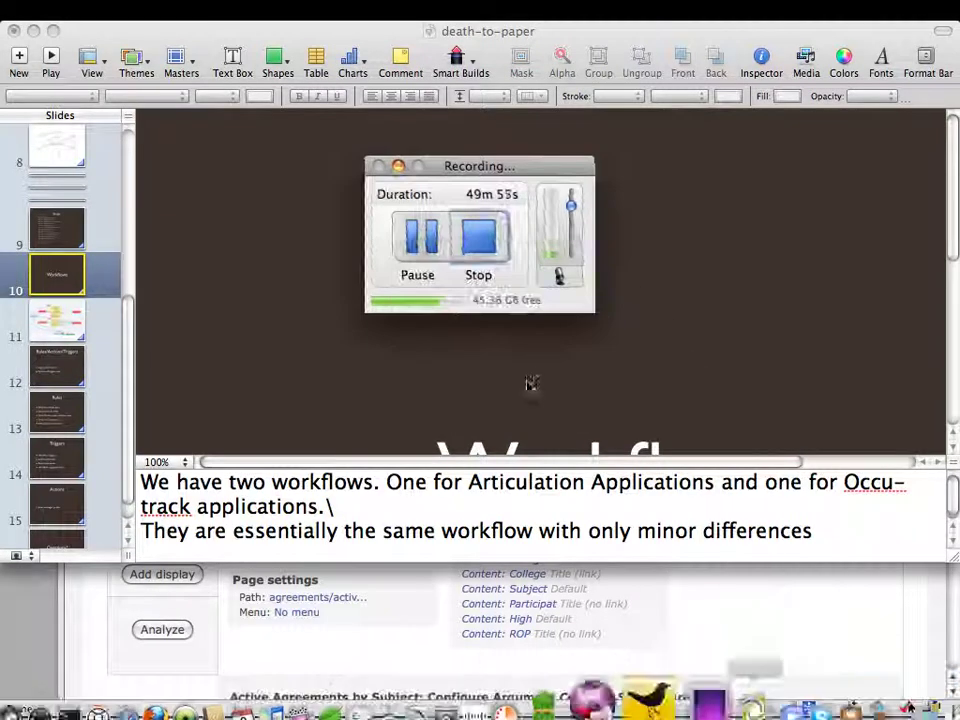